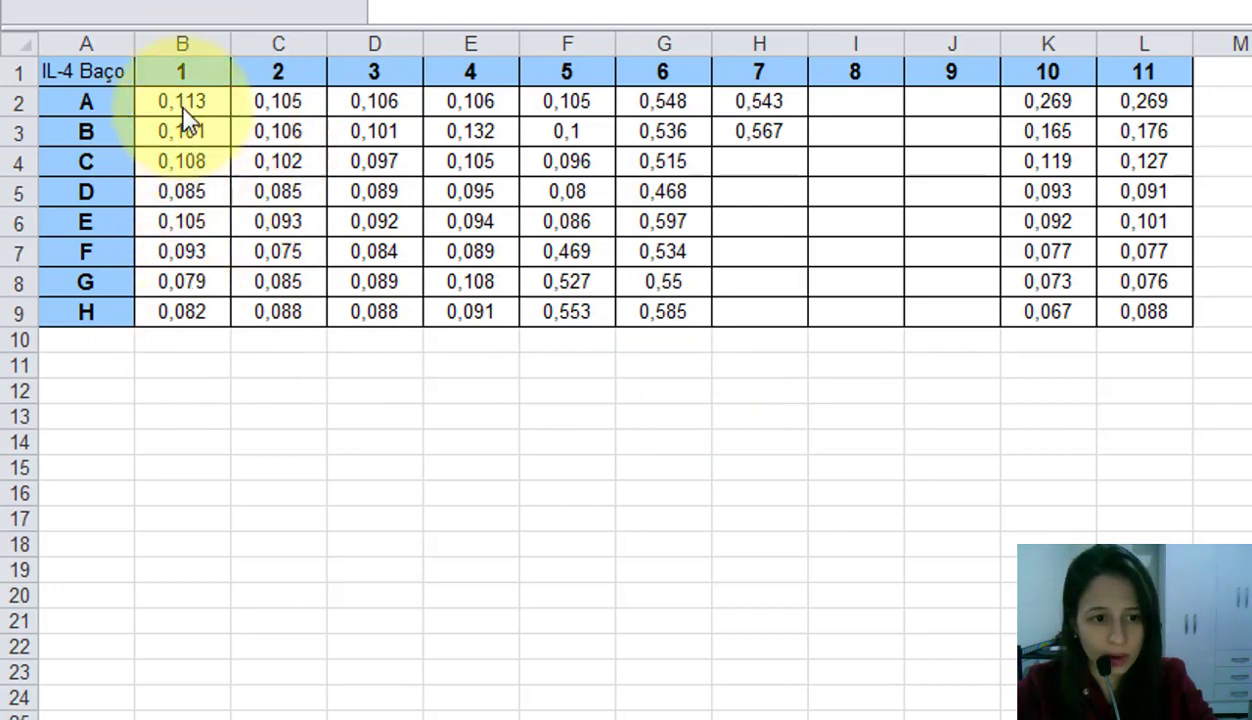
pyautogui.click(187, 131)
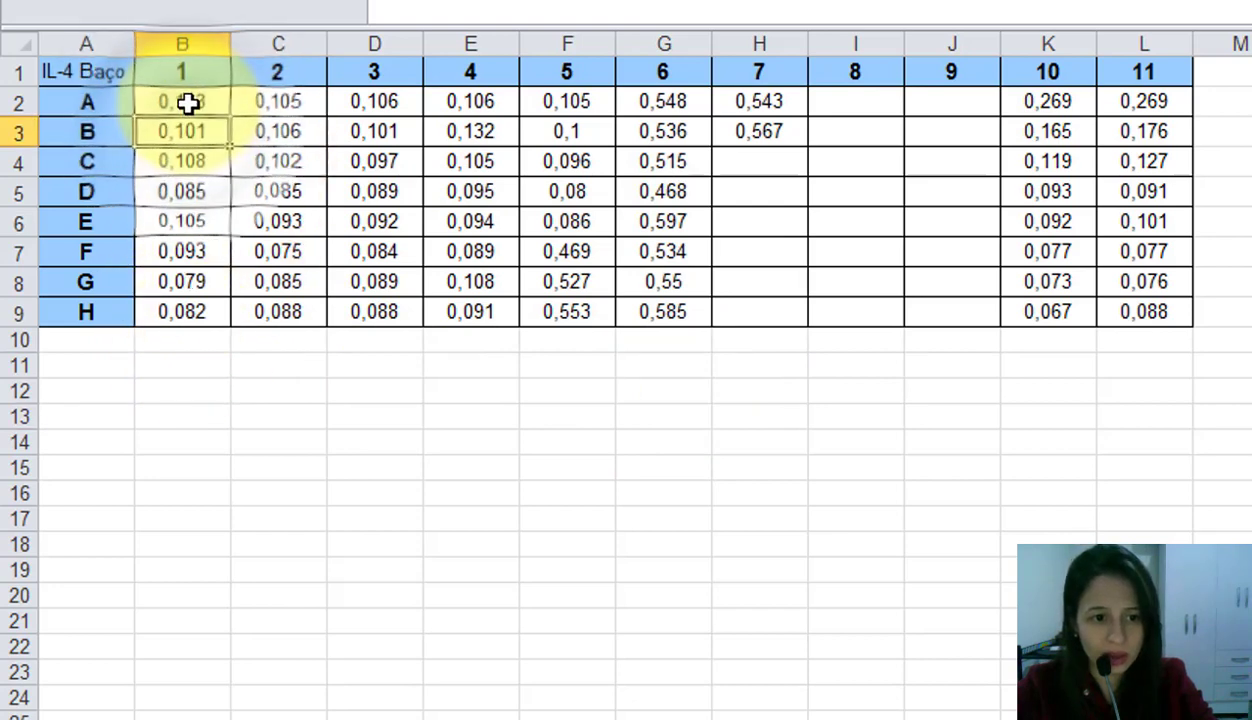
pyautogui.click(184, 158)
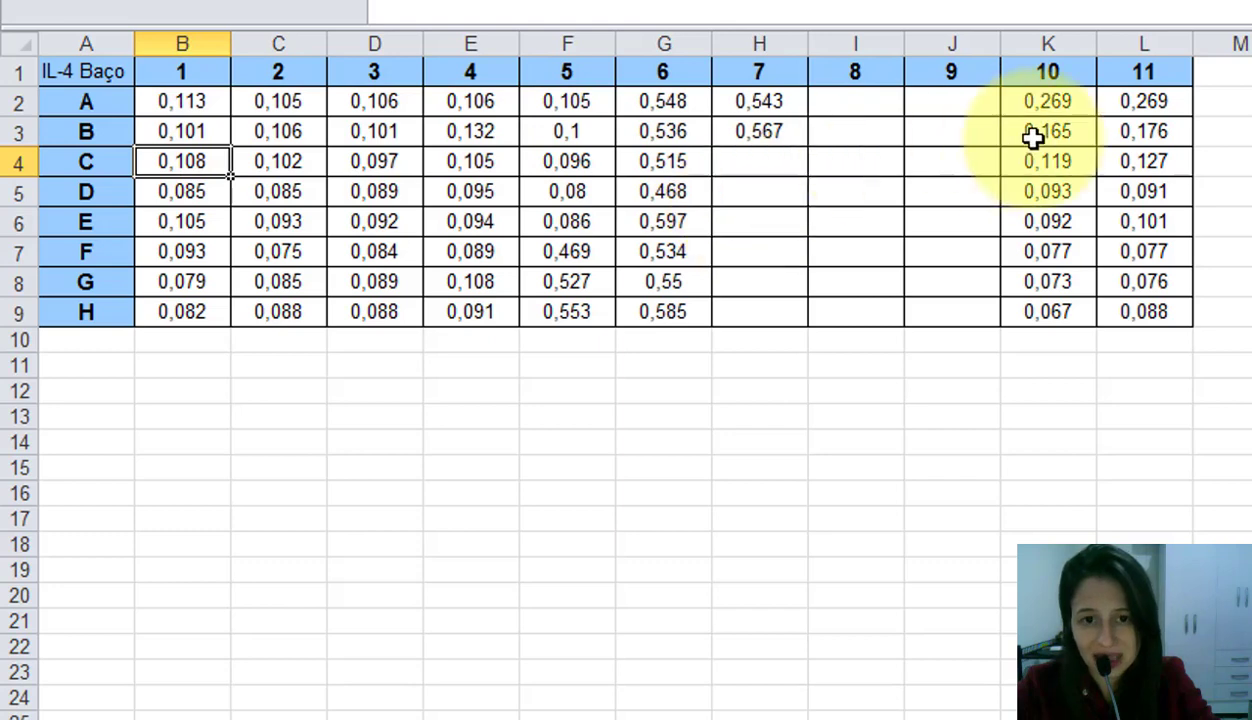
# Rename the plate column headers in K1 and L1 as Curva 1 and Curva 2
pyautogui.click(1050, 72)
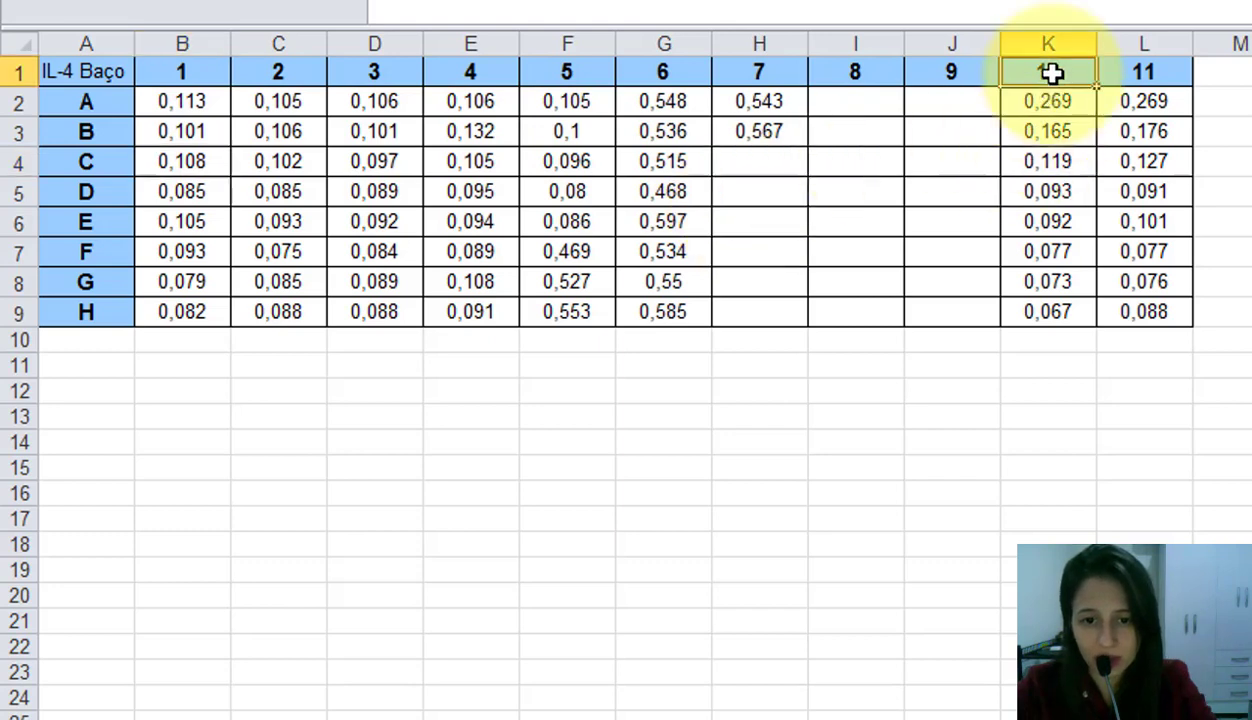
pyautogui.write('Curva')
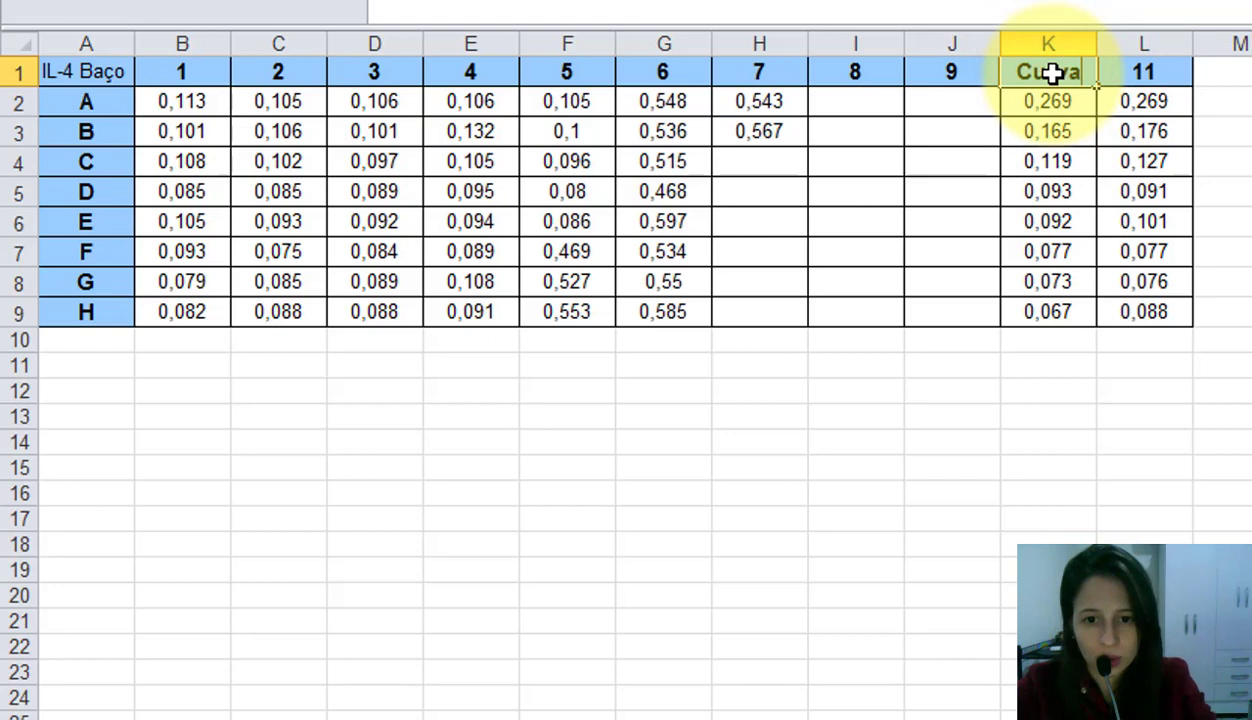
pyautogui.press('Tab')
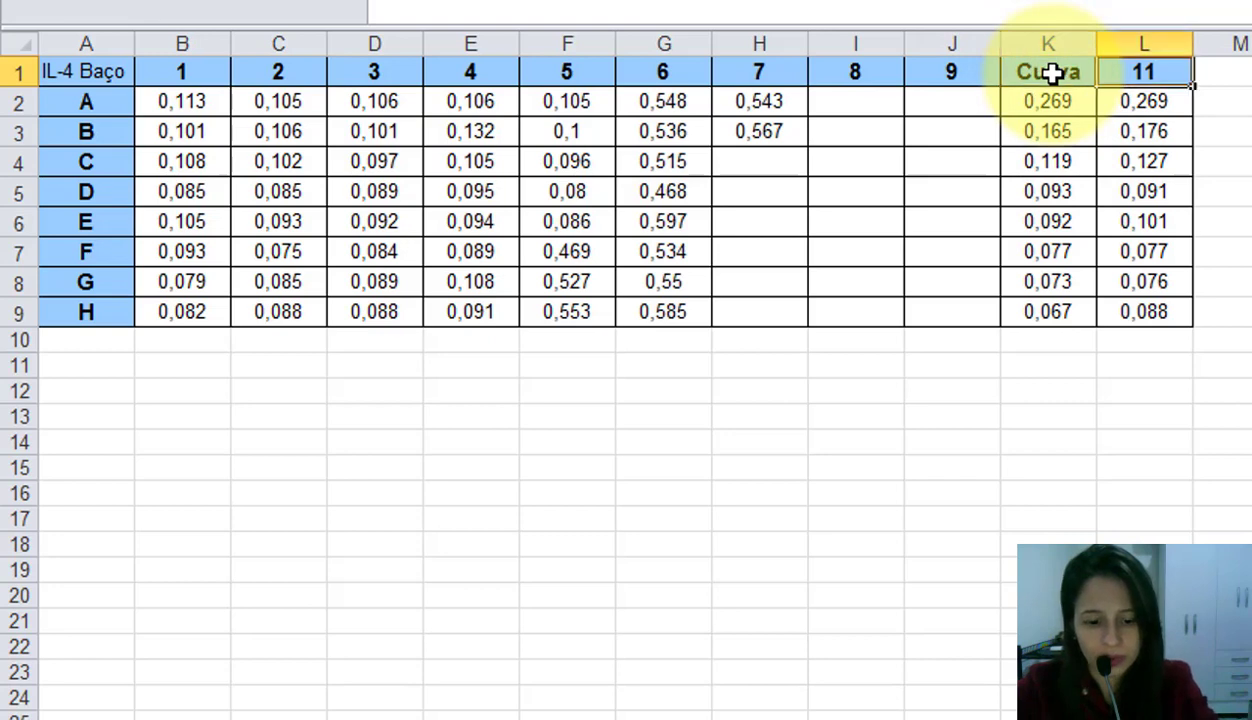
pyautogui.write('Curva')
pyautogui.click(1050, 72)
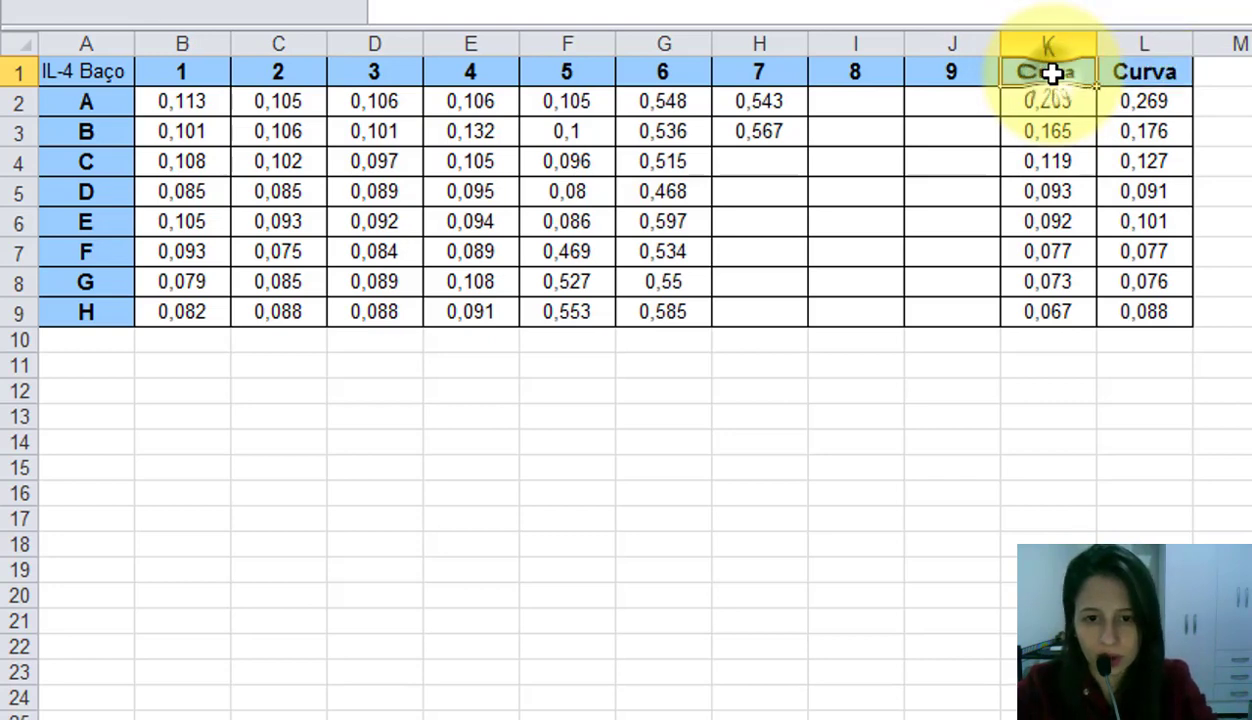
pyautogui.click(992, 3)
pyautogui.write('1')
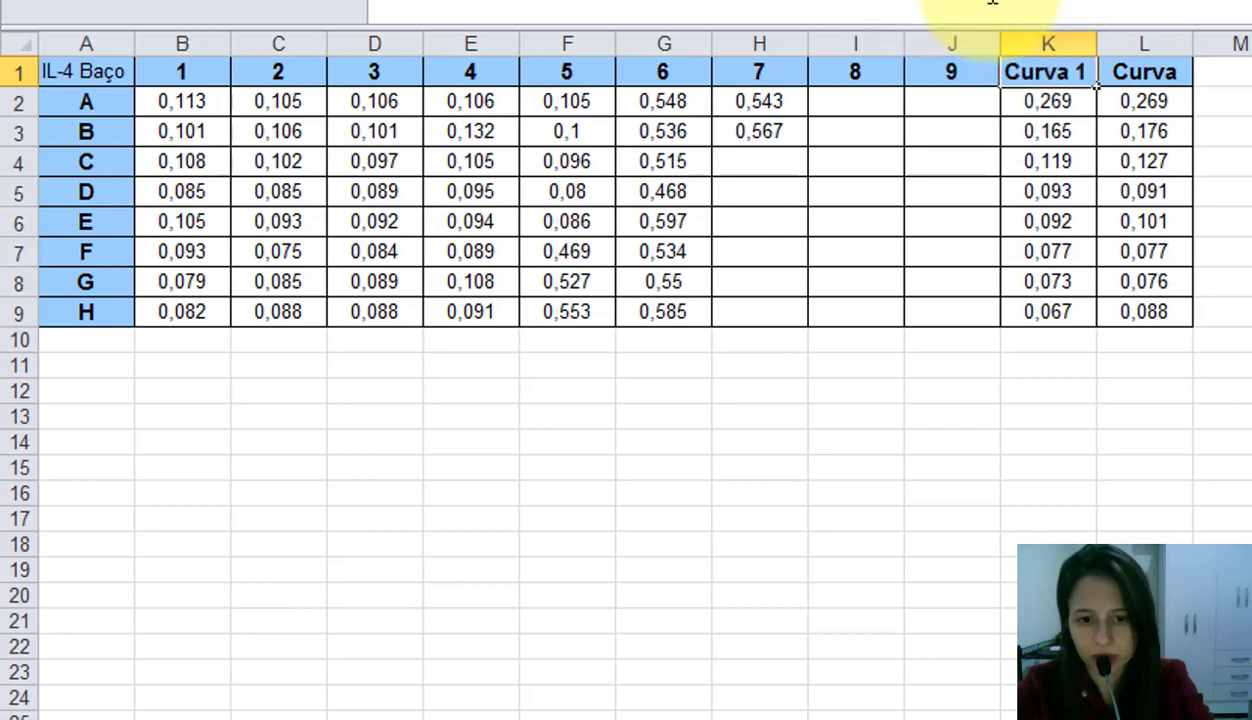
pyautogui.press('Tab')
pyautogui.click(990, 4)
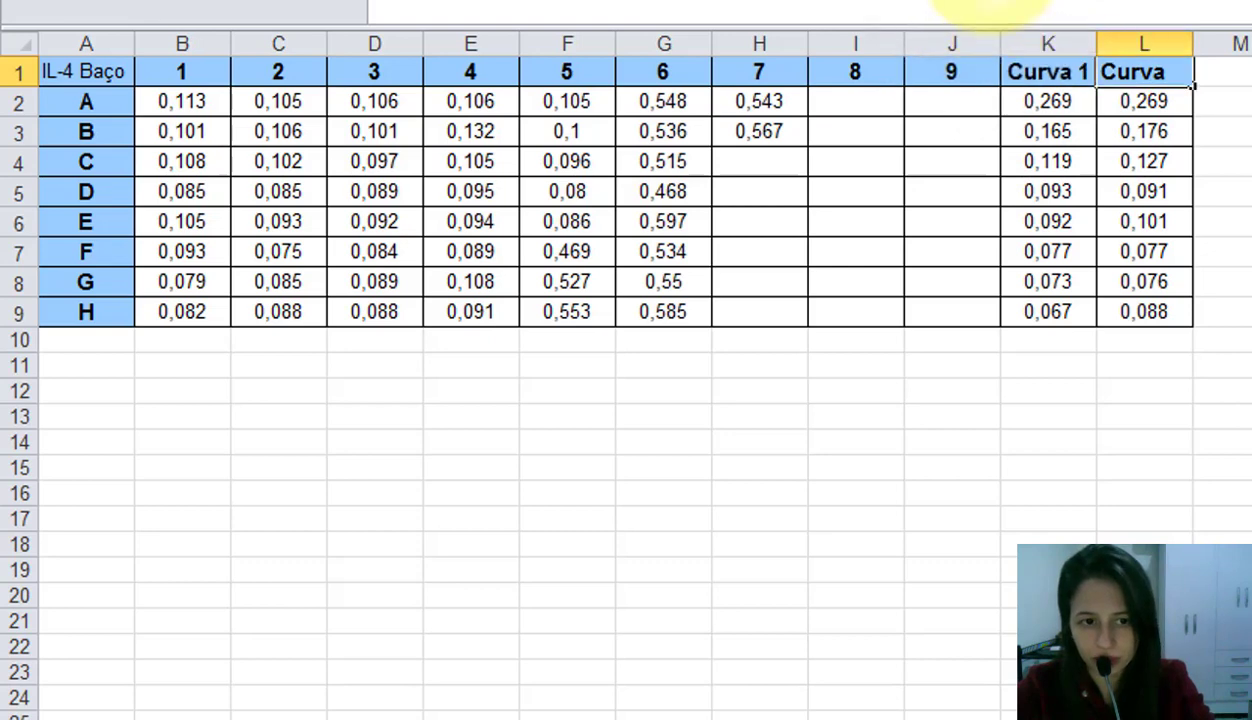
pyautogui.write('2')
pyautogui.press('Return')
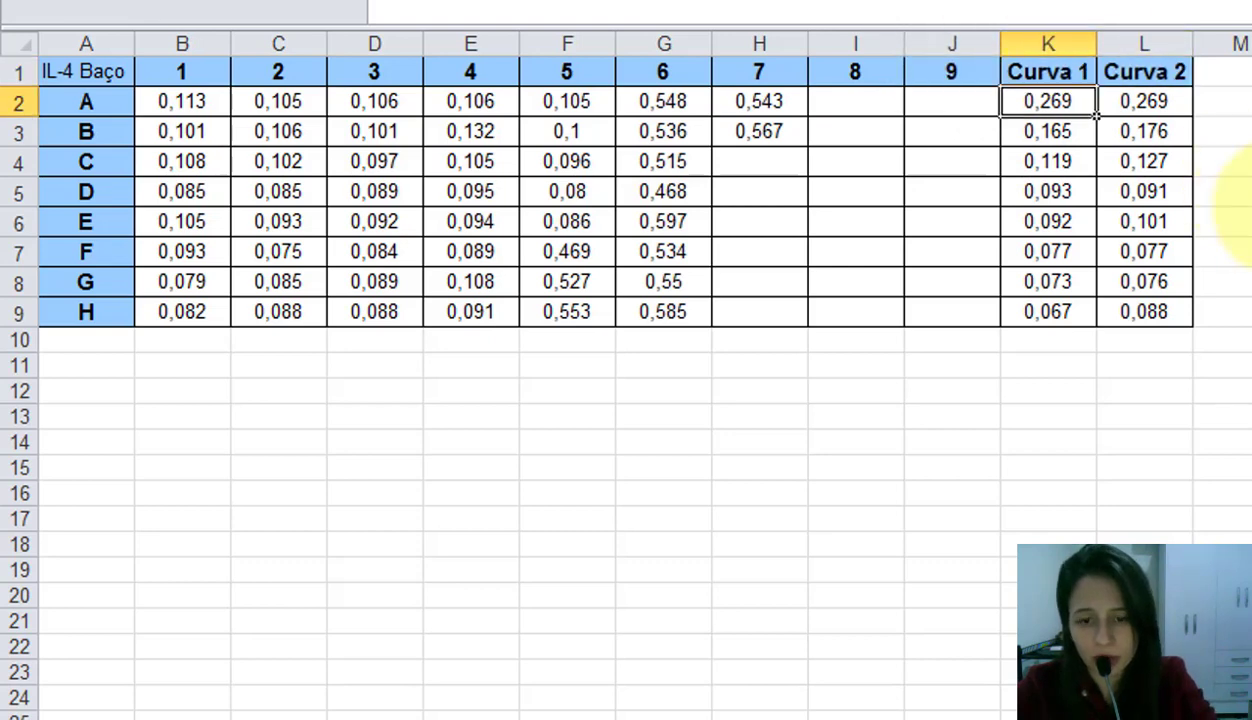
# Copy the Curva 1 column with its header, K1:K9, to a separate area starting at O1
pyautogui.click(1250, 365)
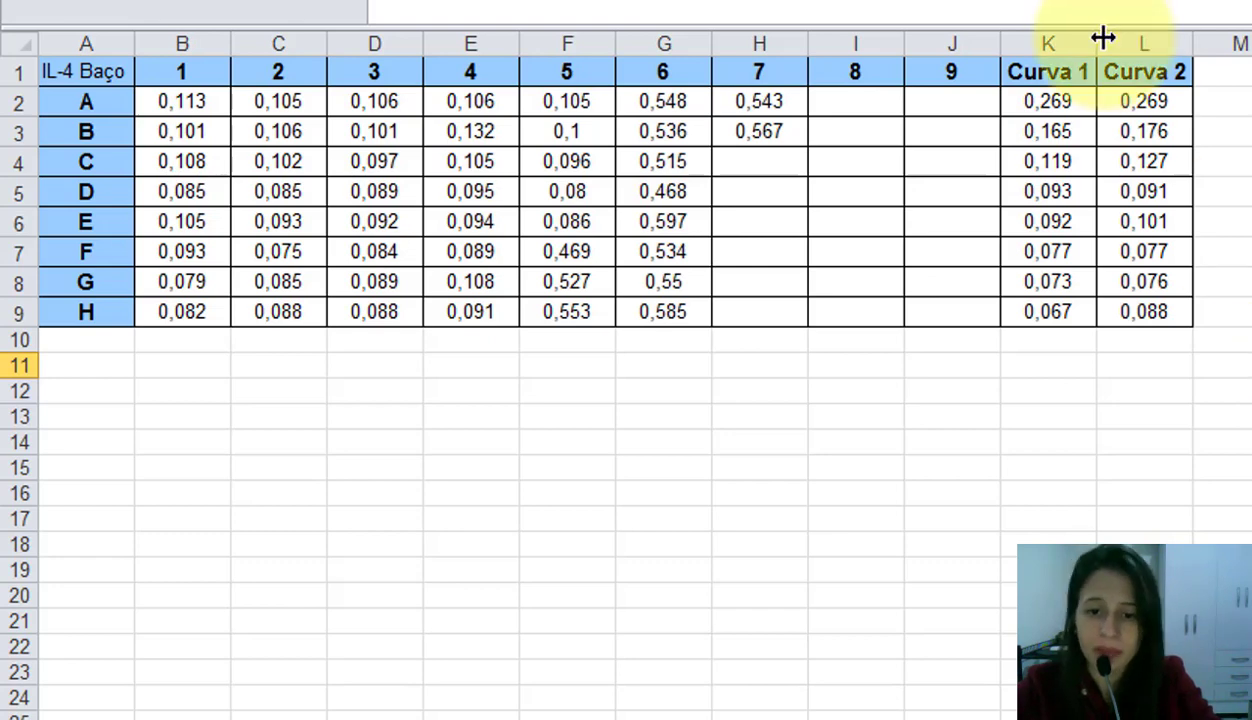
pyautogui.moveTo(1050, 68); pyautogui.dragTo(1062, 312)
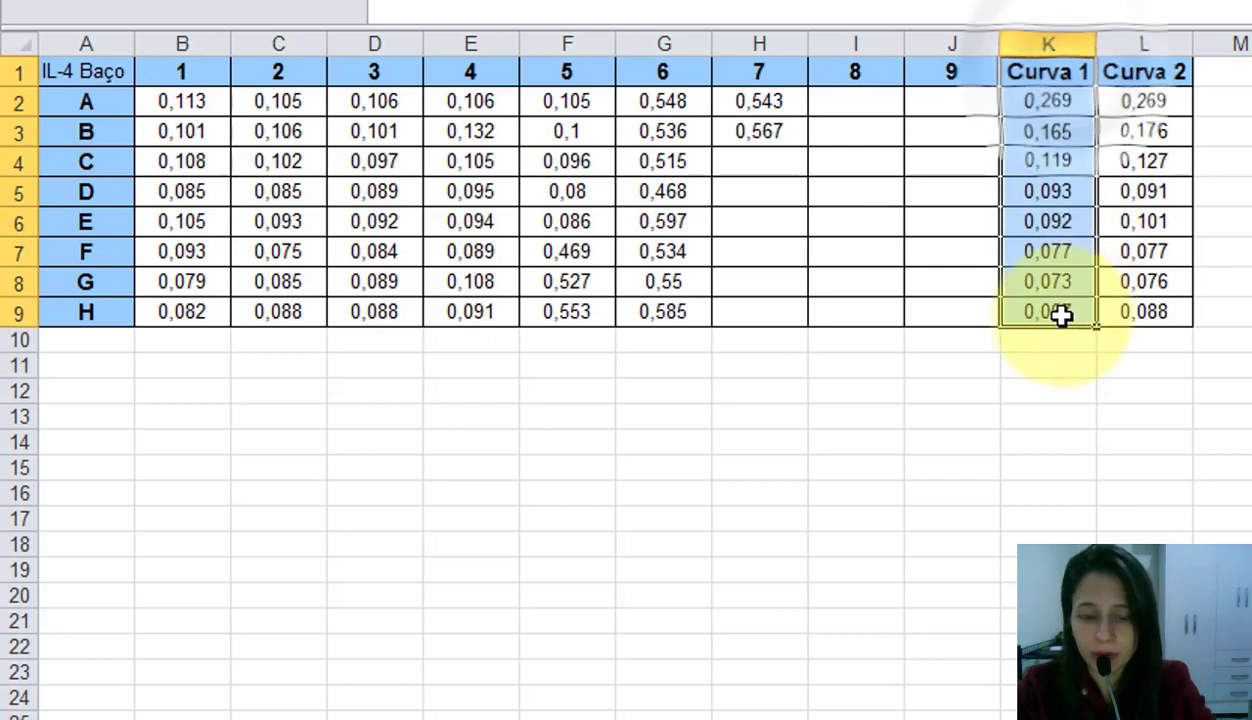
pyautogui.hotkey('ctrl', 'c')
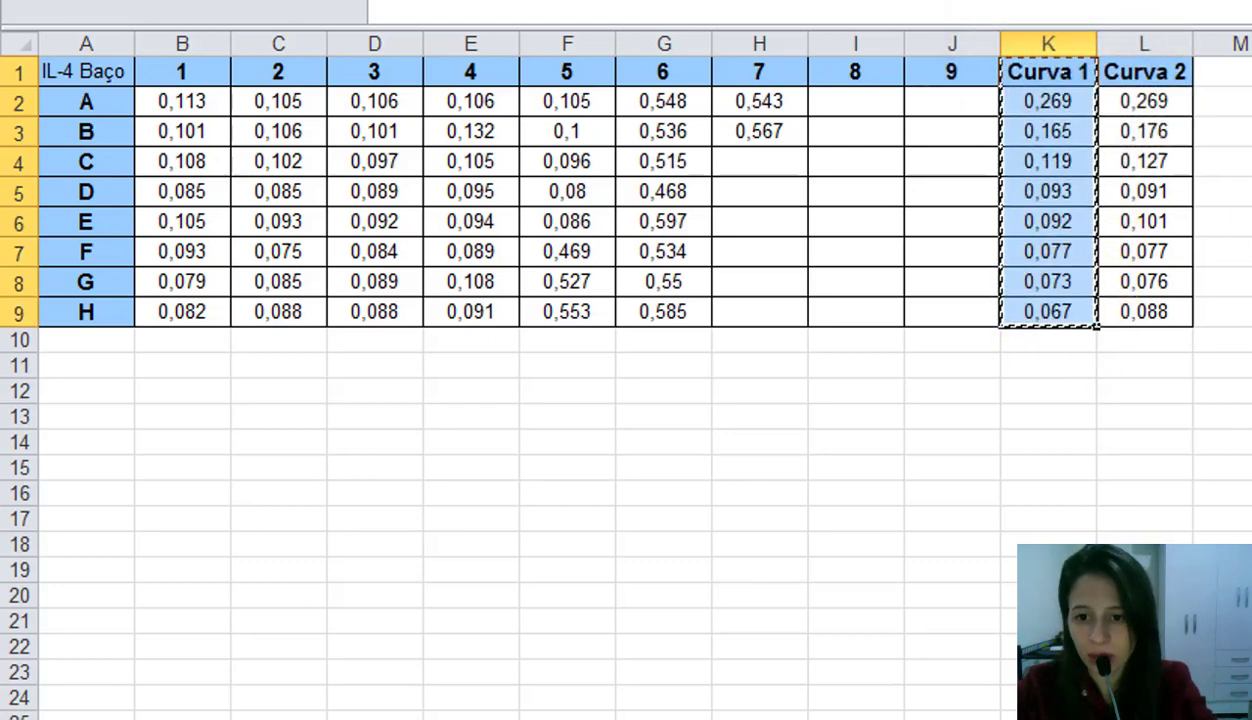
pyautogui.click(1250, 71)
pyautogui.hotkey('ctrl', 'v')
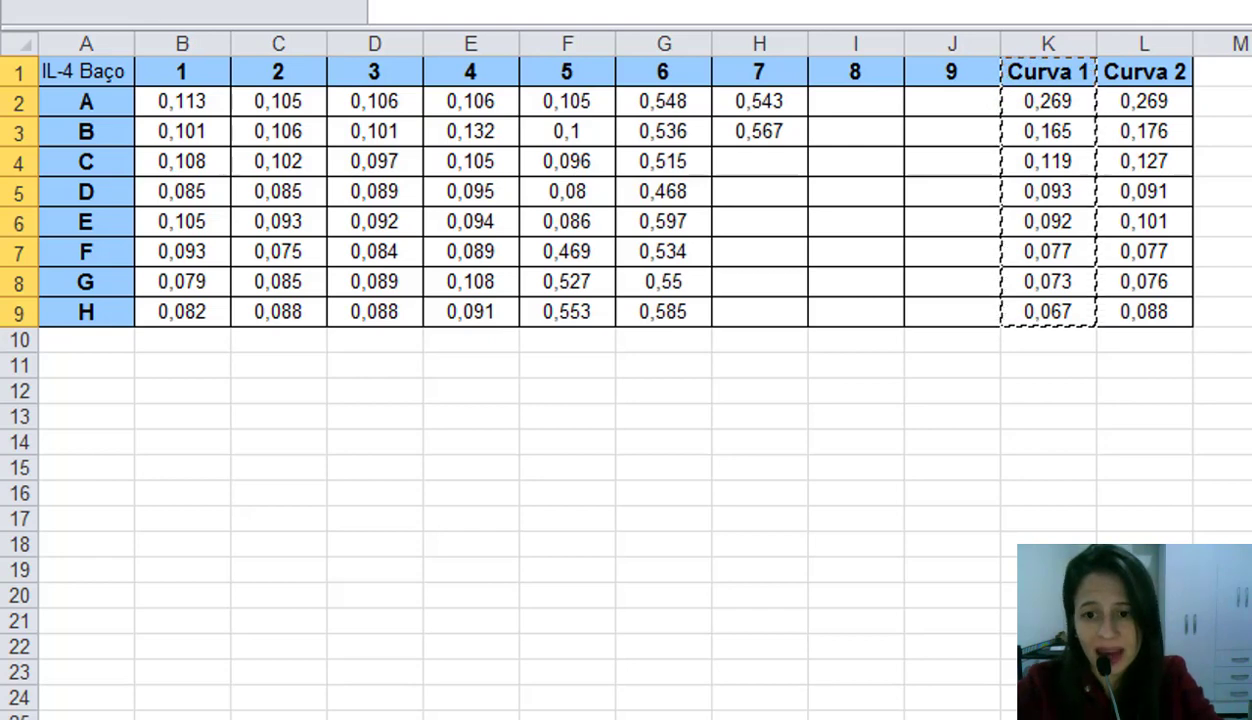
pyautogui.click(1250, 101)
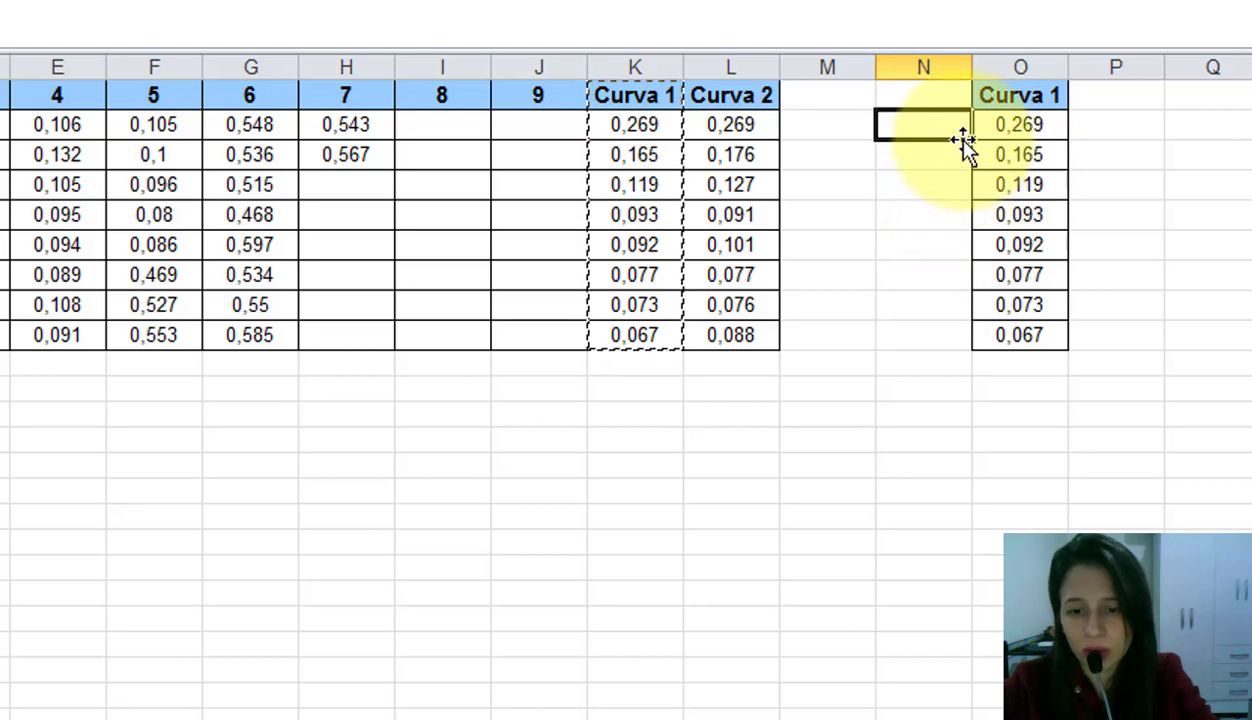
pyautogui.click(964, 343)
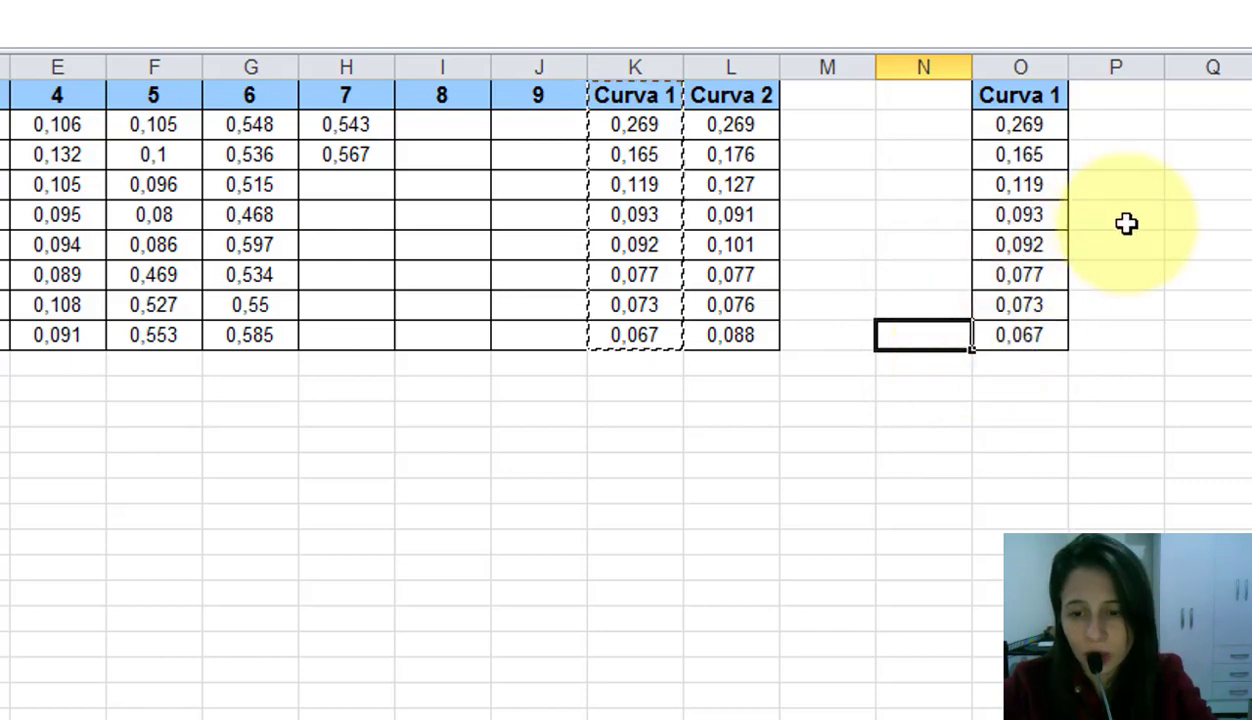
pyautogui.click(1098, 156)
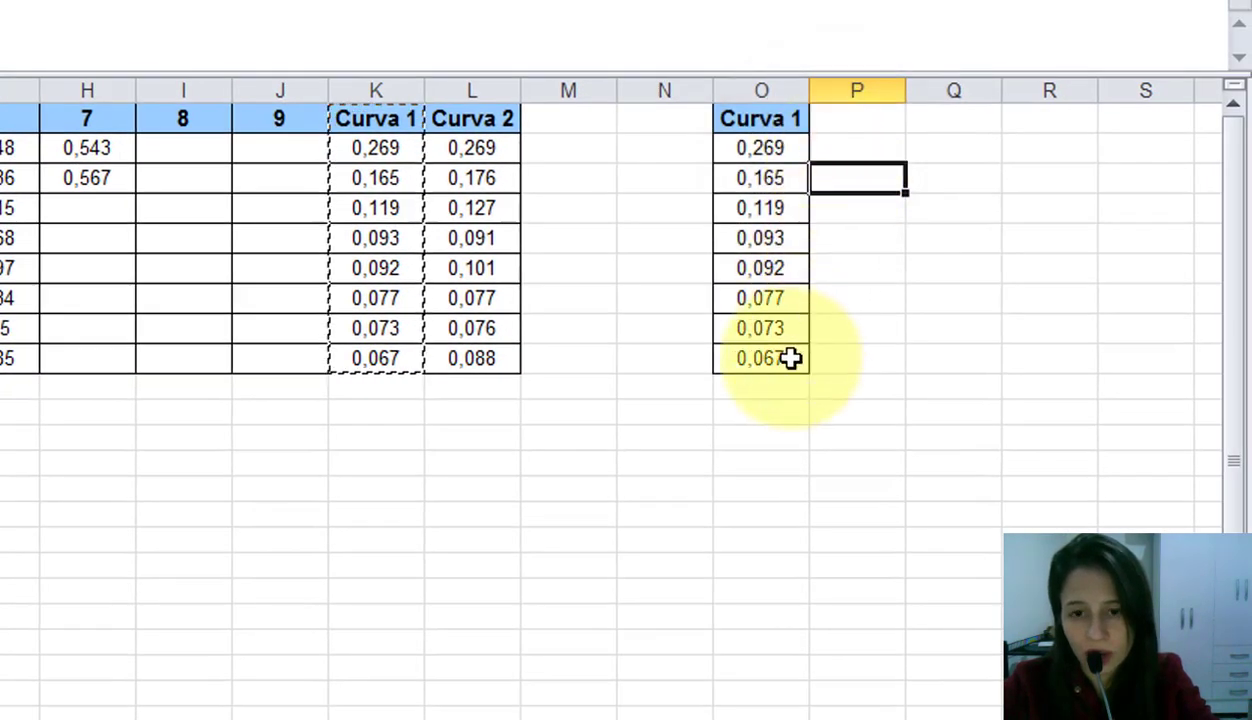
# Copy the last value of the copied Curva 1 column, O9, to P2 and fill it down to P9
pyautogui.click(900, 348)
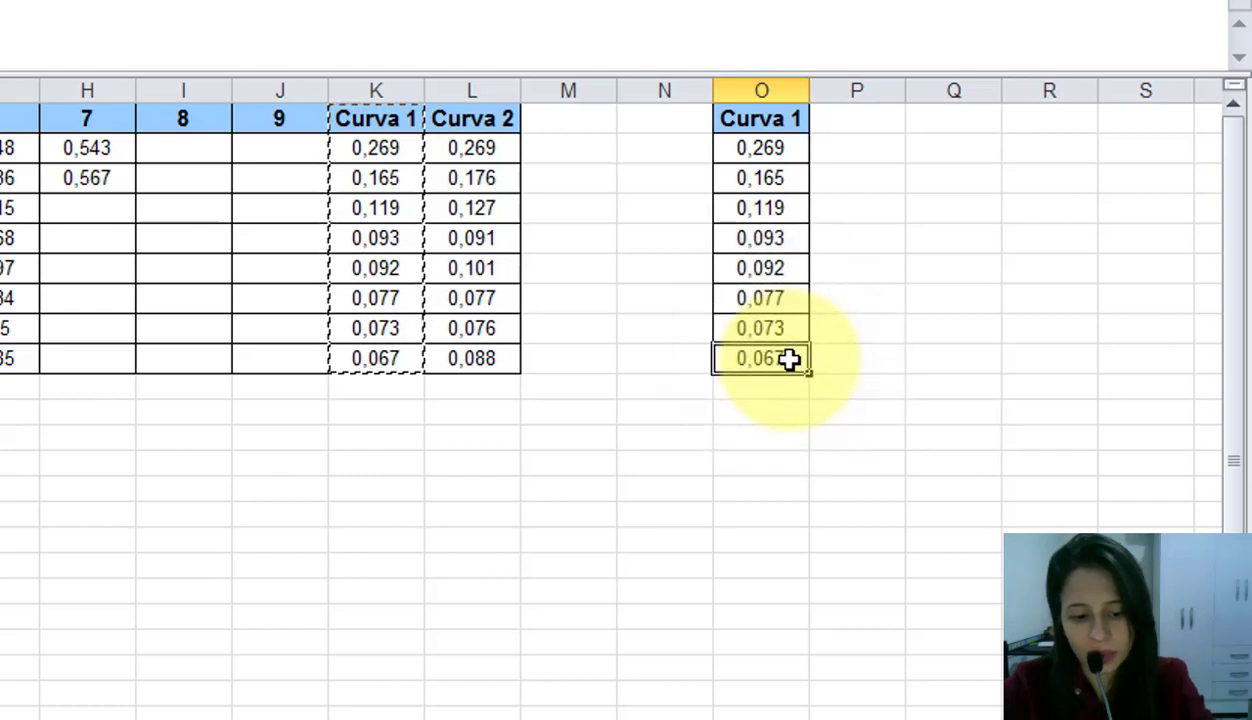
pyautogui.hotkey('ctrl', 'c')
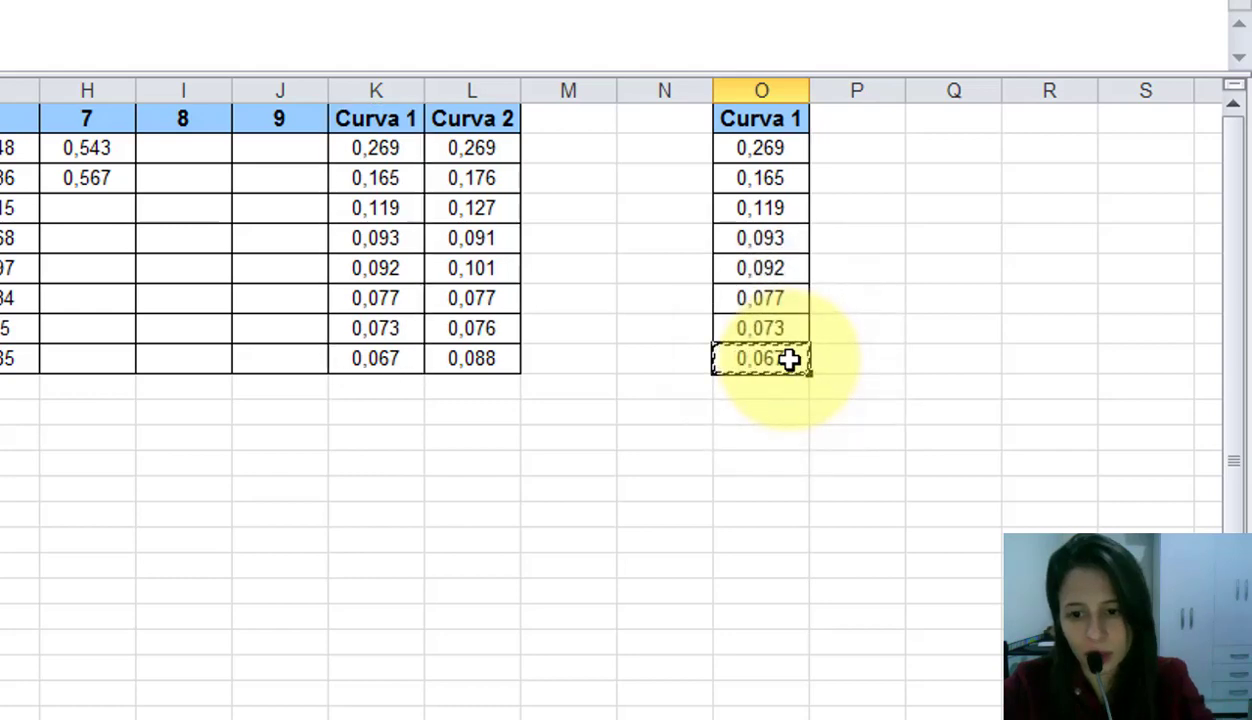
pyautogui.click(853, 152)
pyautogui.hotkey('ctrl', 'v')
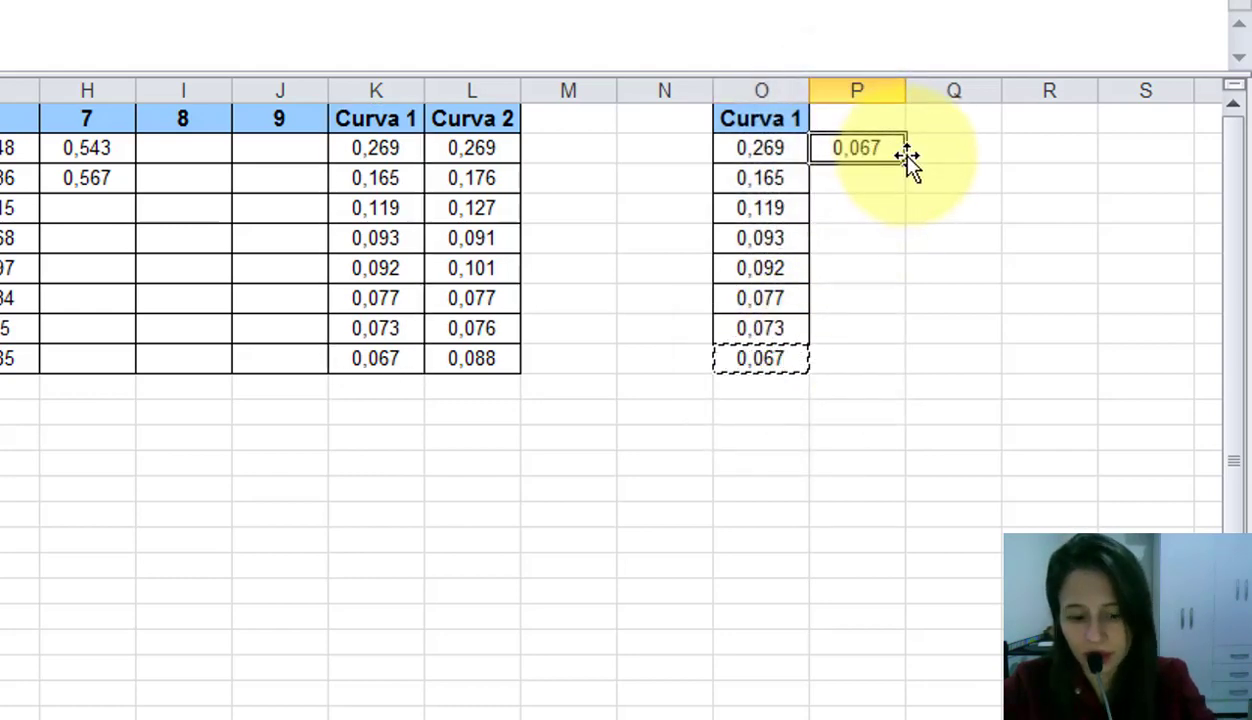
pyautogui.moveTo(906, 162); pyautogui.dragTo(878, 367)
# Enter the header branco in P1 and the header O.D-branco in Q1
pyautogui.click(836, 122)
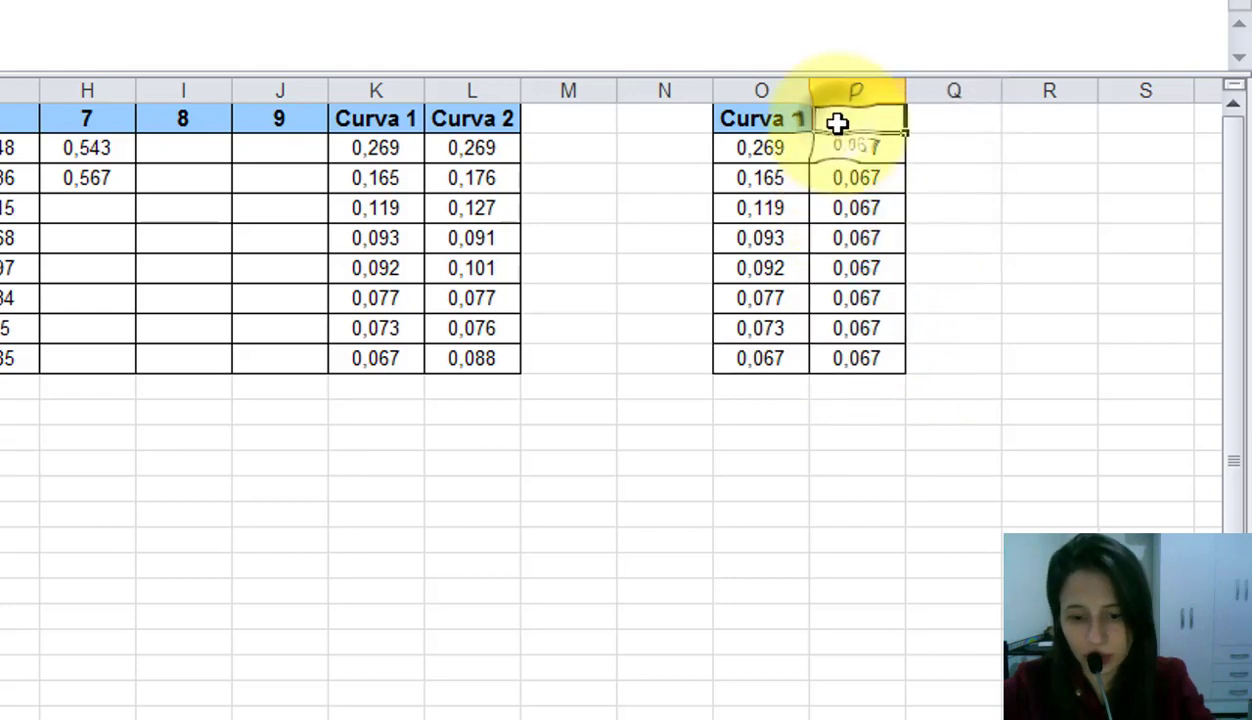
pyautogui.write('branco')
pyautogui.press('Tab')
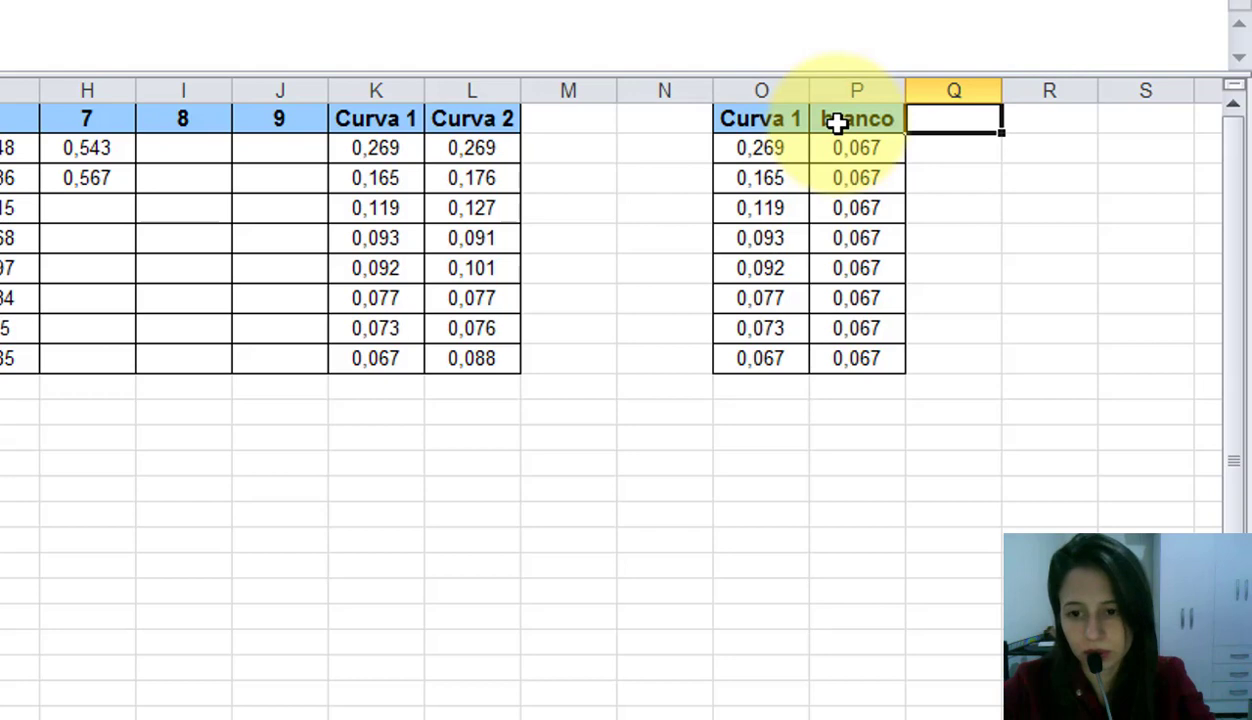
pyautogui.write('0,')
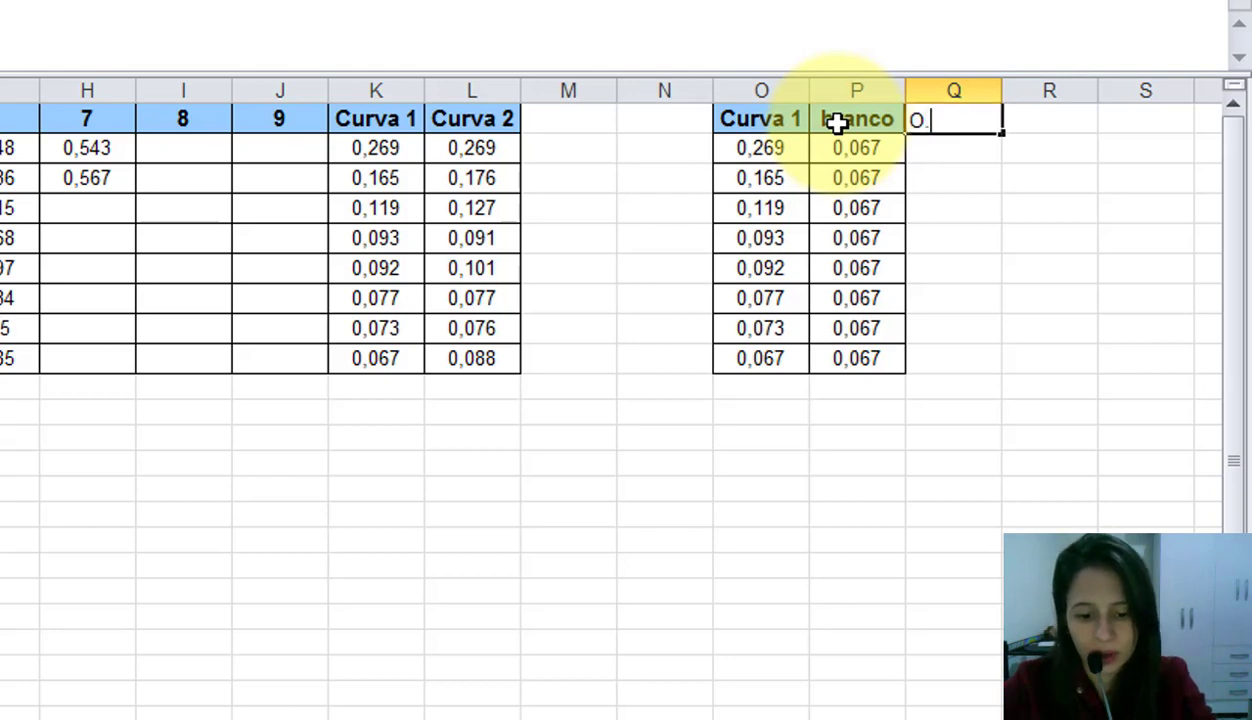
pyautogui.write('D-branco')
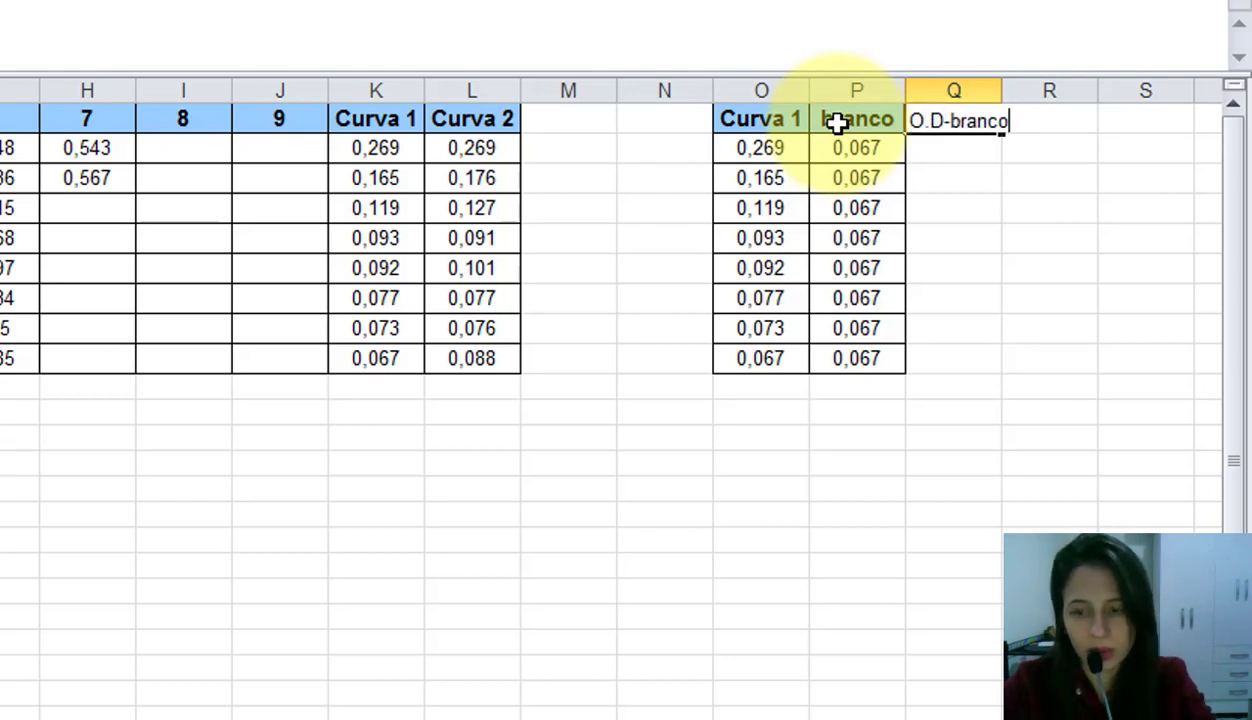
pyautogui.press('Return')
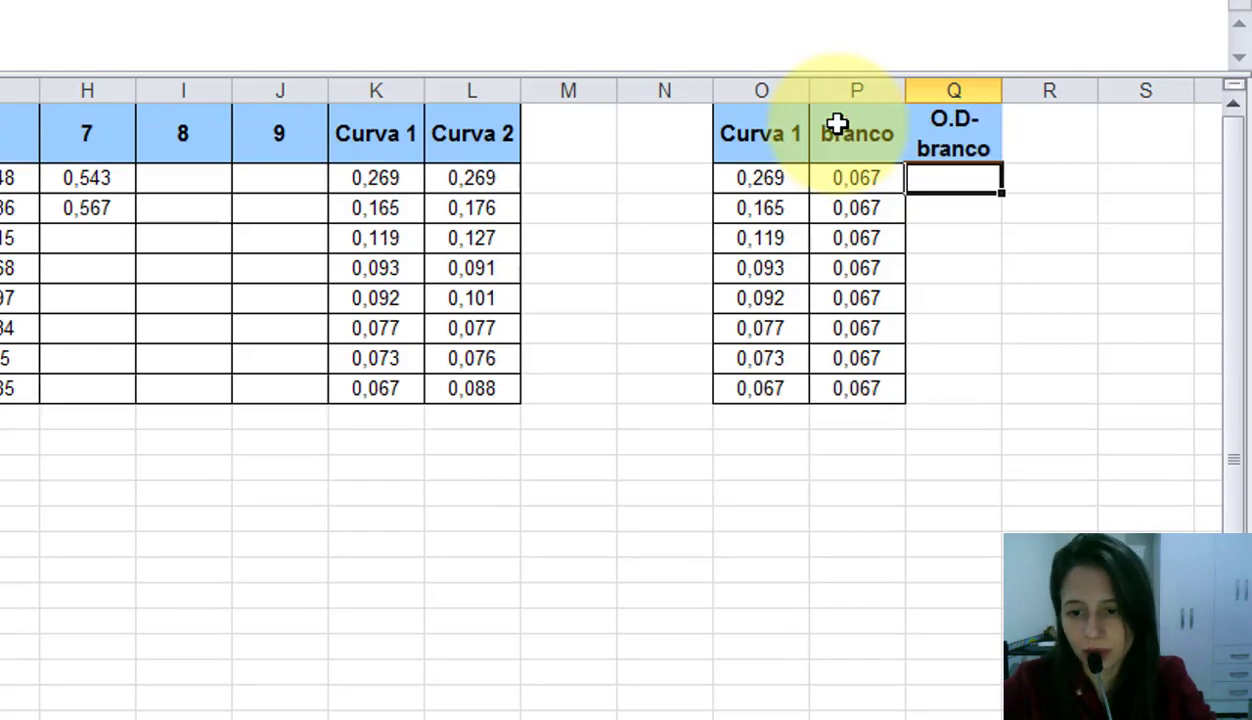
# Subtract the blank from the curve reading in Q2 with =O2-P2 and fill the formula down to Q9
pyautogui.write('=')
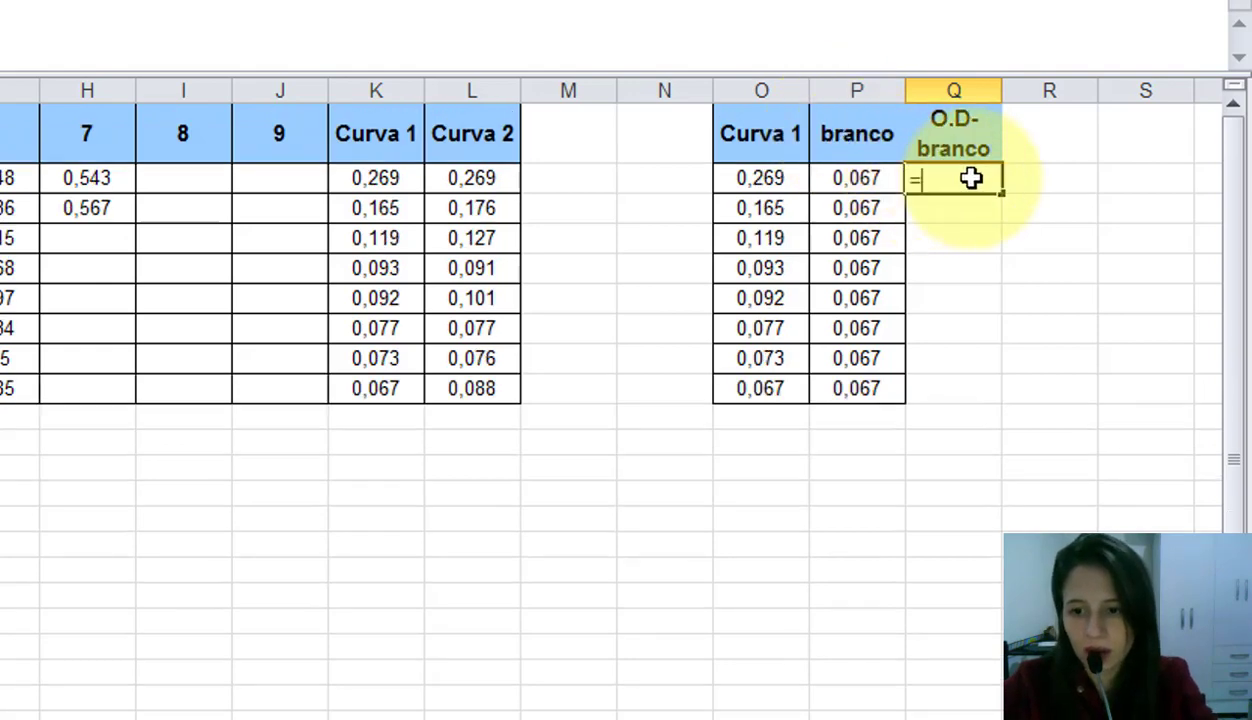
pyautogui.click(794, 183)
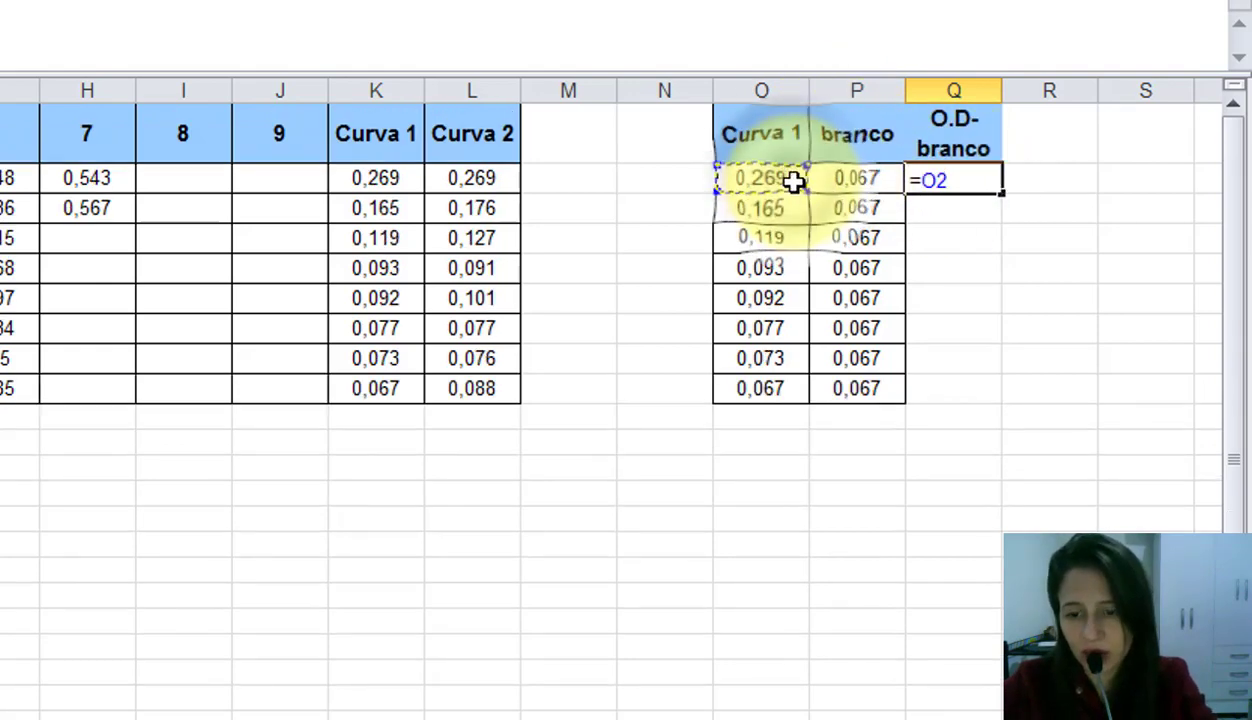
pyautogui.write('-')
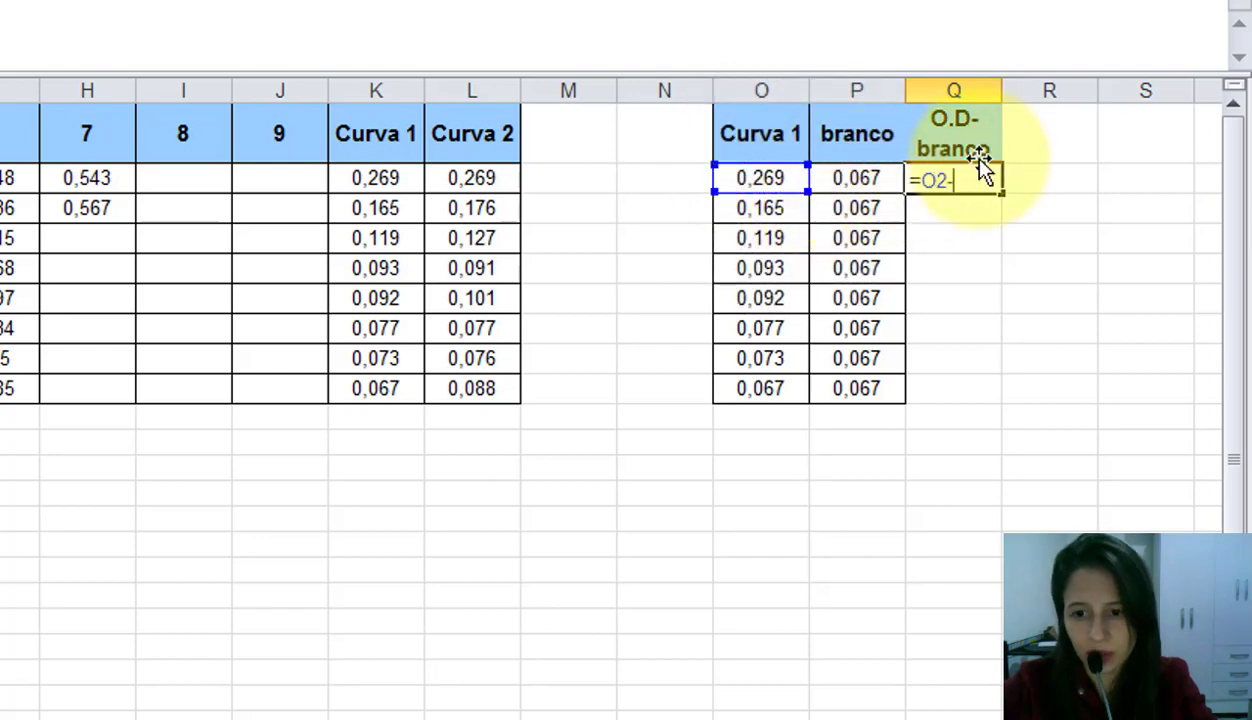
pyautogui.click(878, 180)
pyautogui.press('Return')
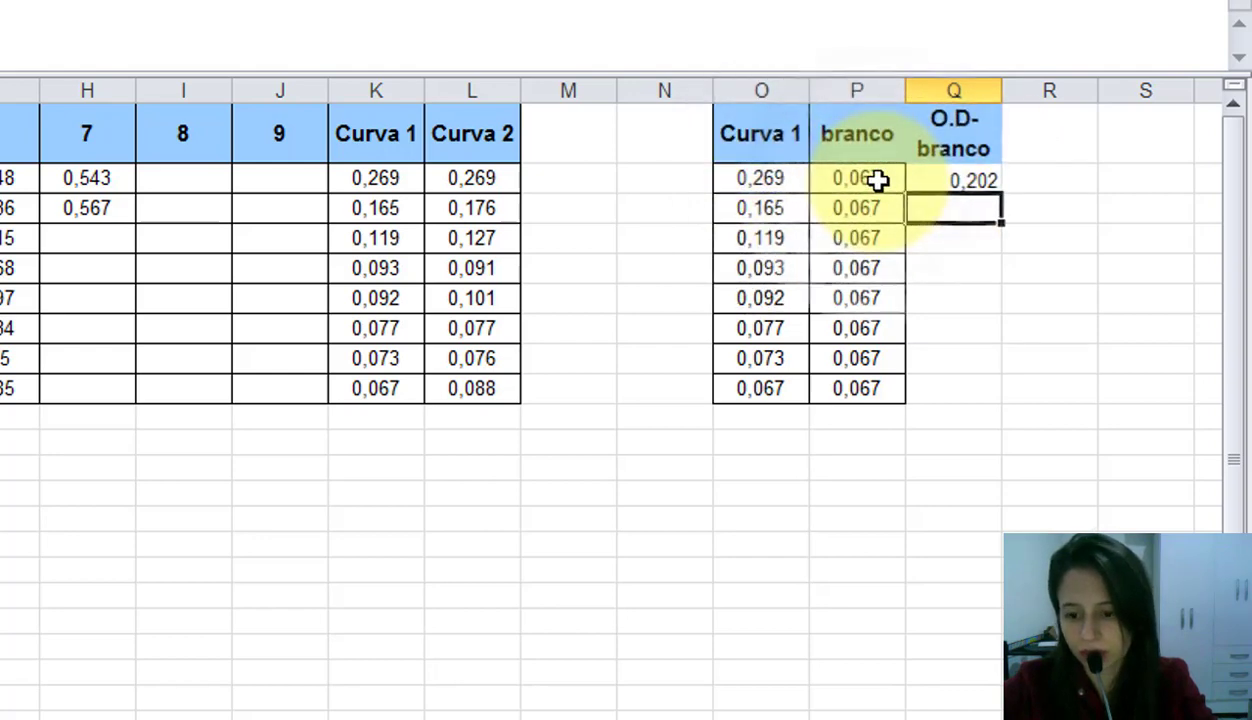
pyautogui.click(940, 184)
pyautogui.moveTo(1000, 191); pyautogui.dragTo(962, 400)
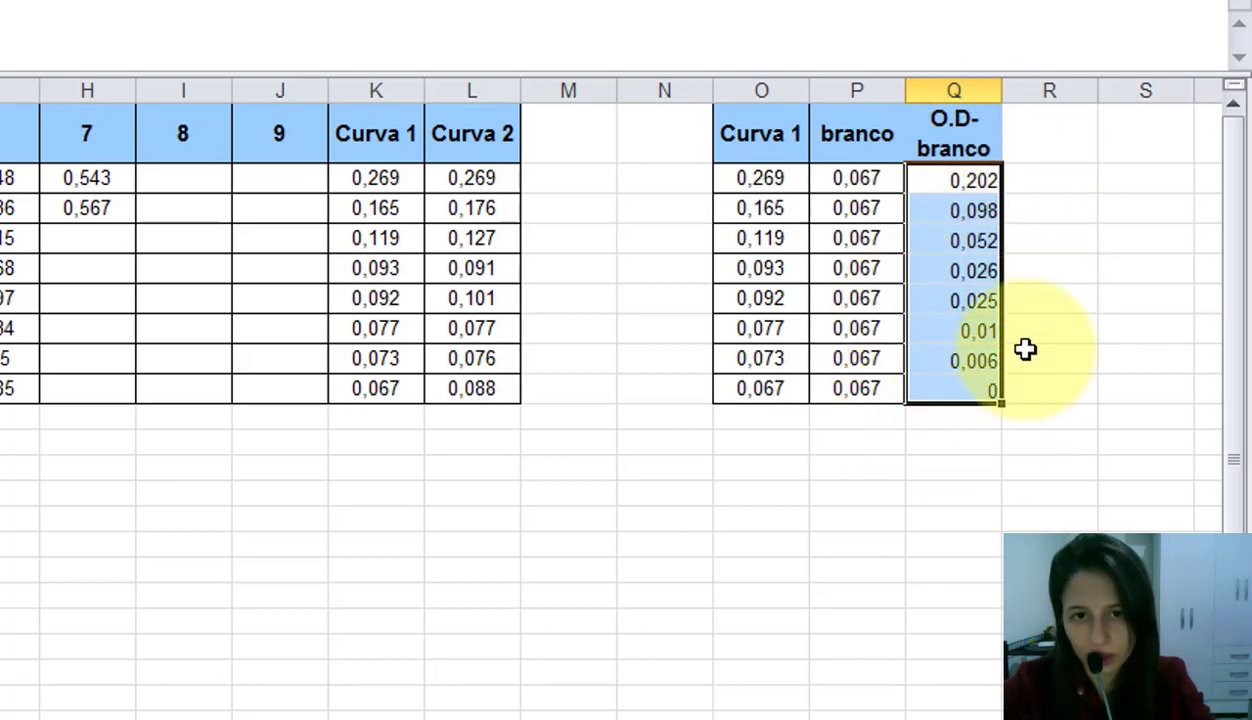
# Enter the header pg/mL in R1, beside the O.D-branco column
pyautogui.click(1055, 121)
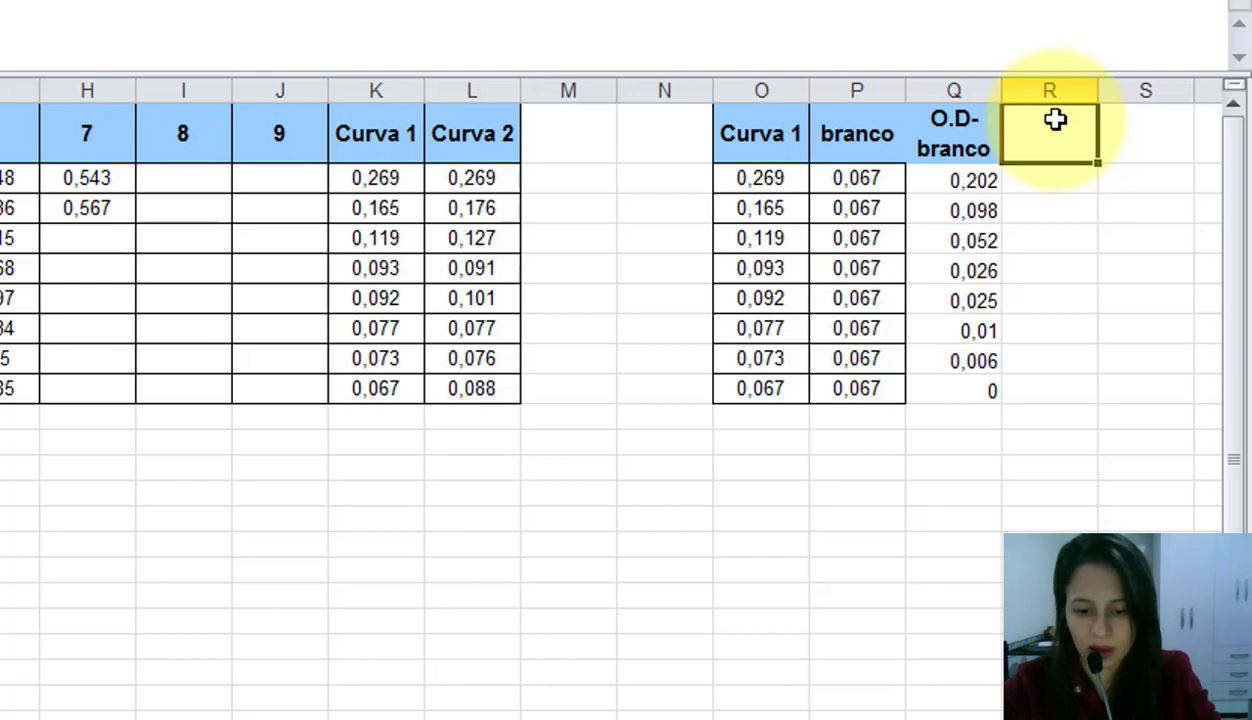
pyautogui.write('pg/m')
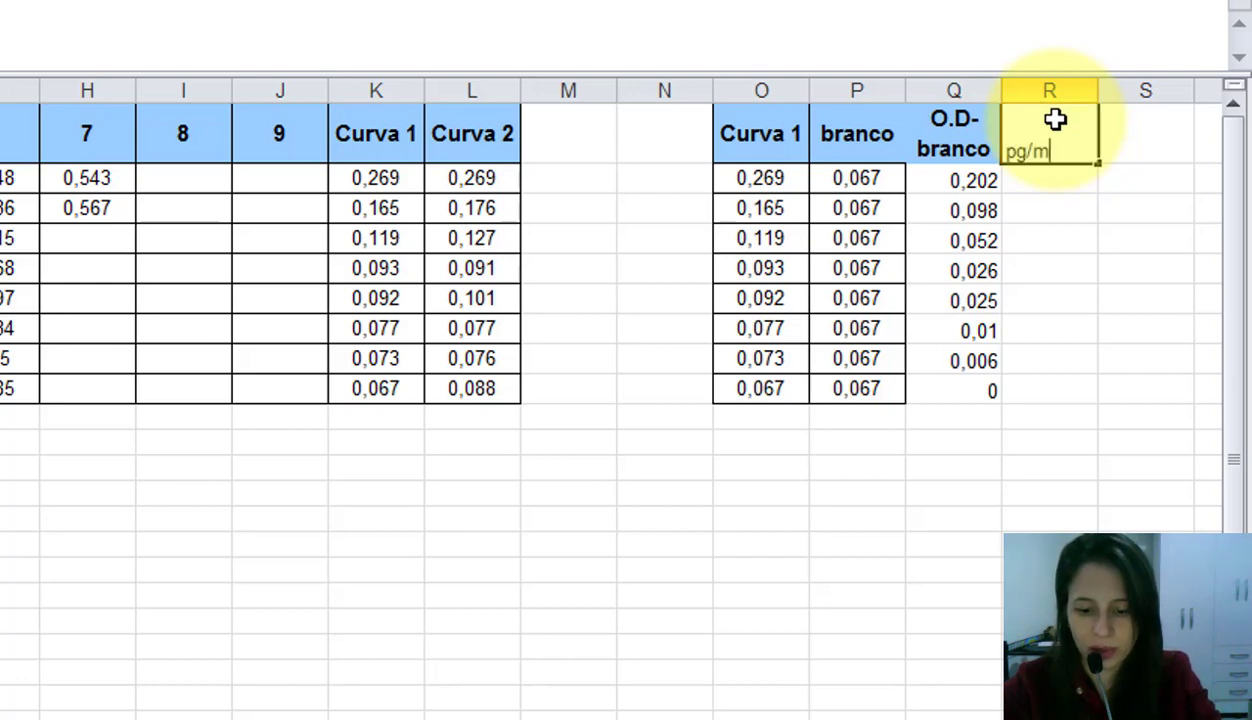
pyautogui.write('L')
pyautogui.press('Return')
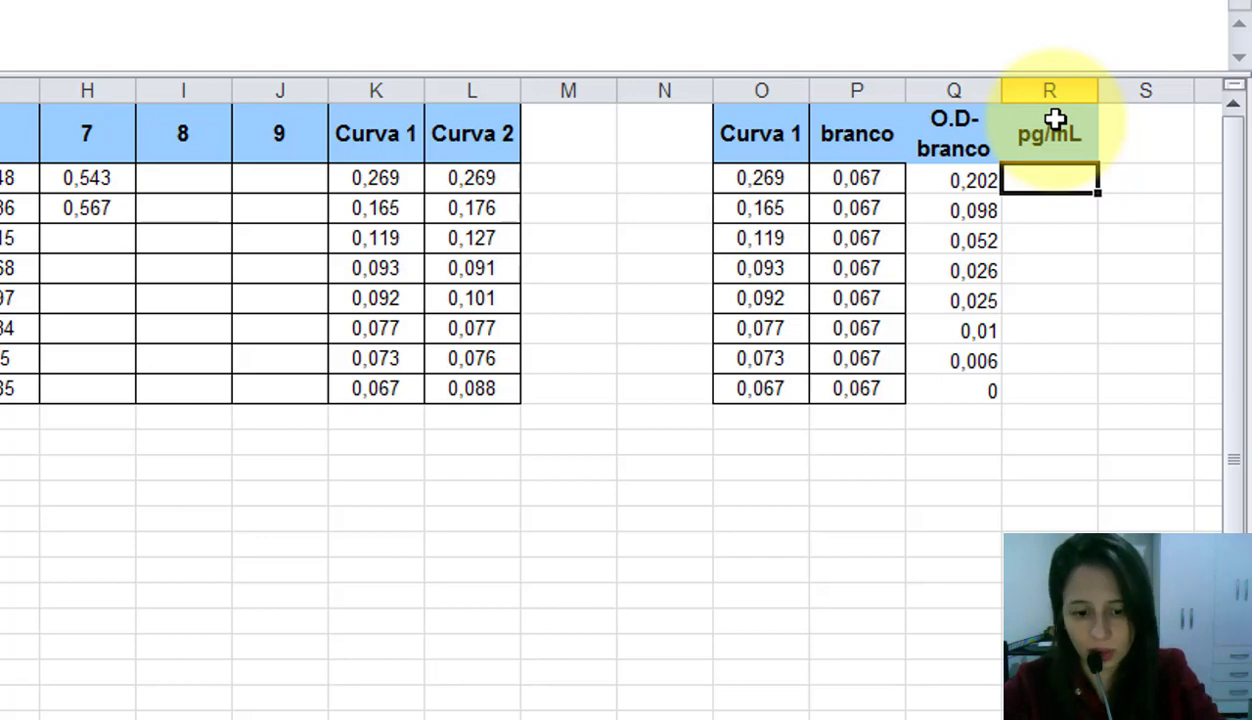
# Enter the standard concentrations 500, 250 and 125 in R2, R3 and R4 under the pg/mL header
pyautogui.write('500')
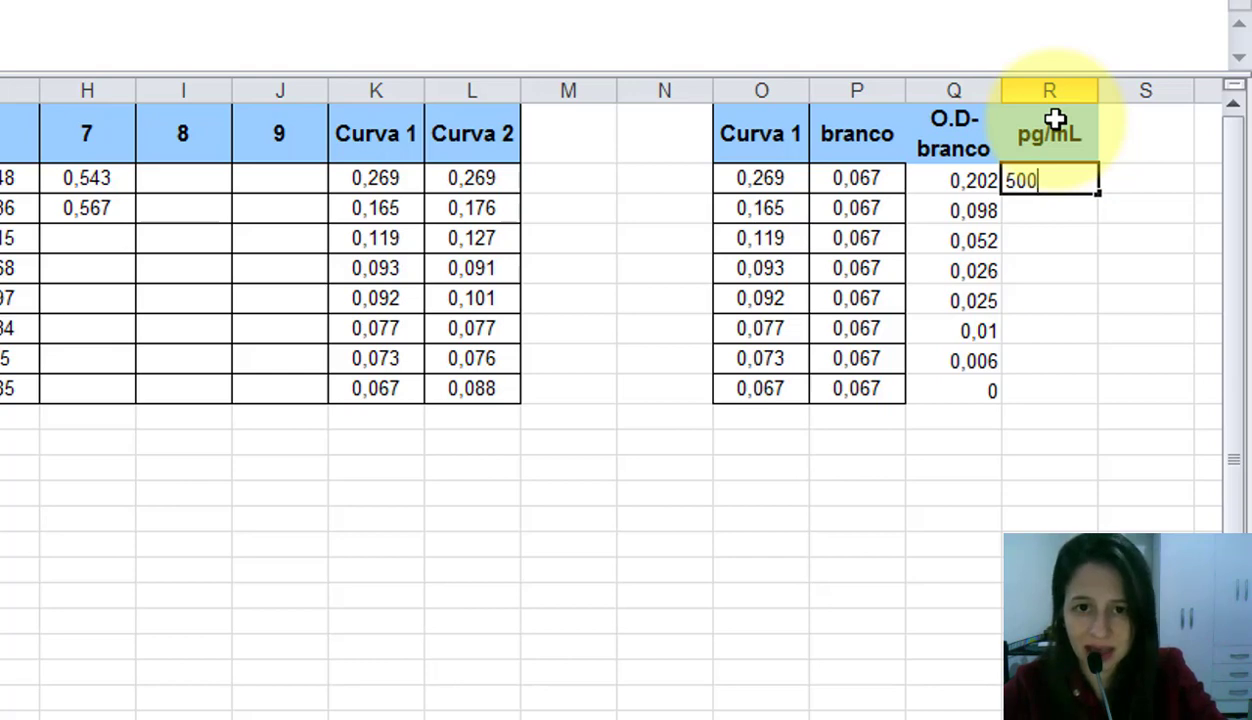
pyautogui.press('Return')
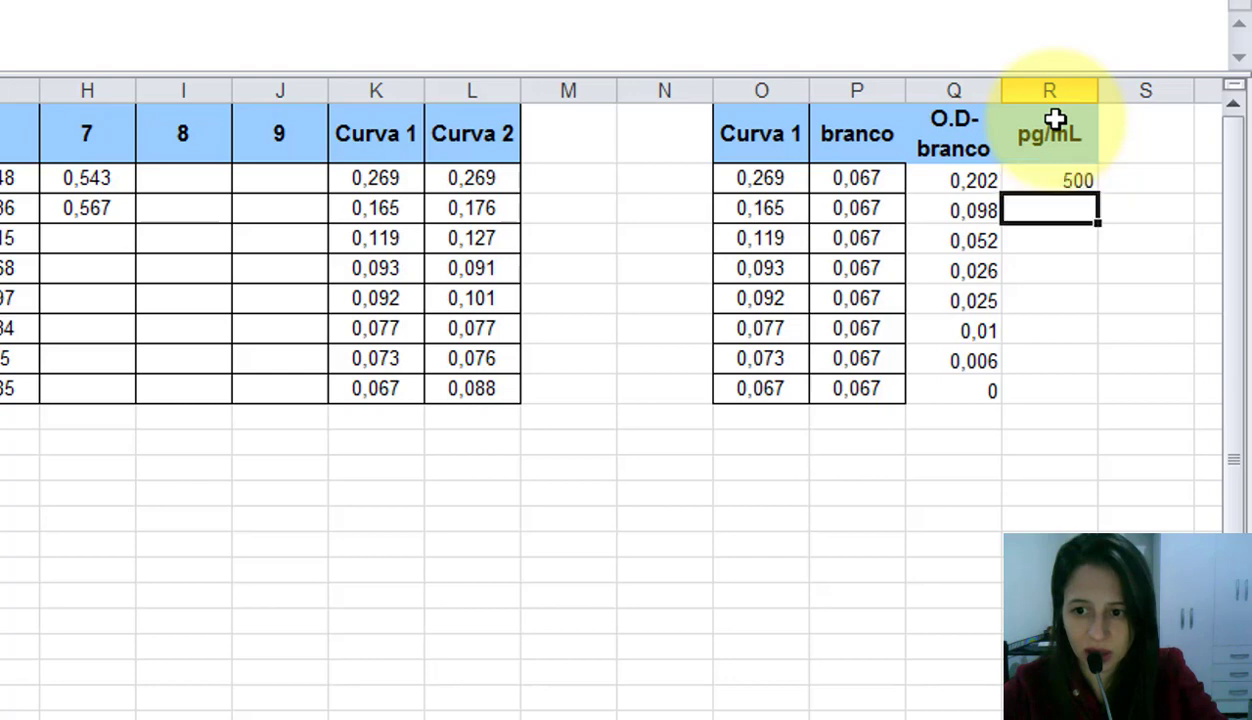
pyautogui.write('250')
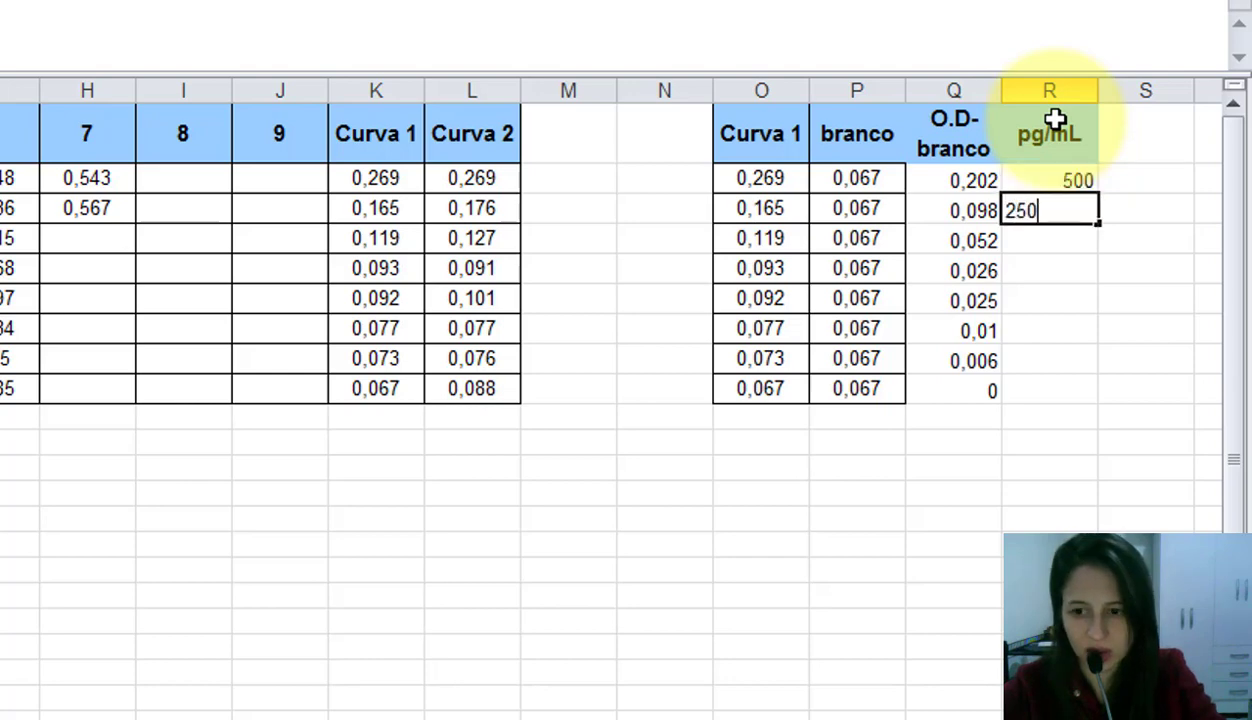
pyautogui.press('Return')
pyautogui.write('125')
pyautogui.press('Return')
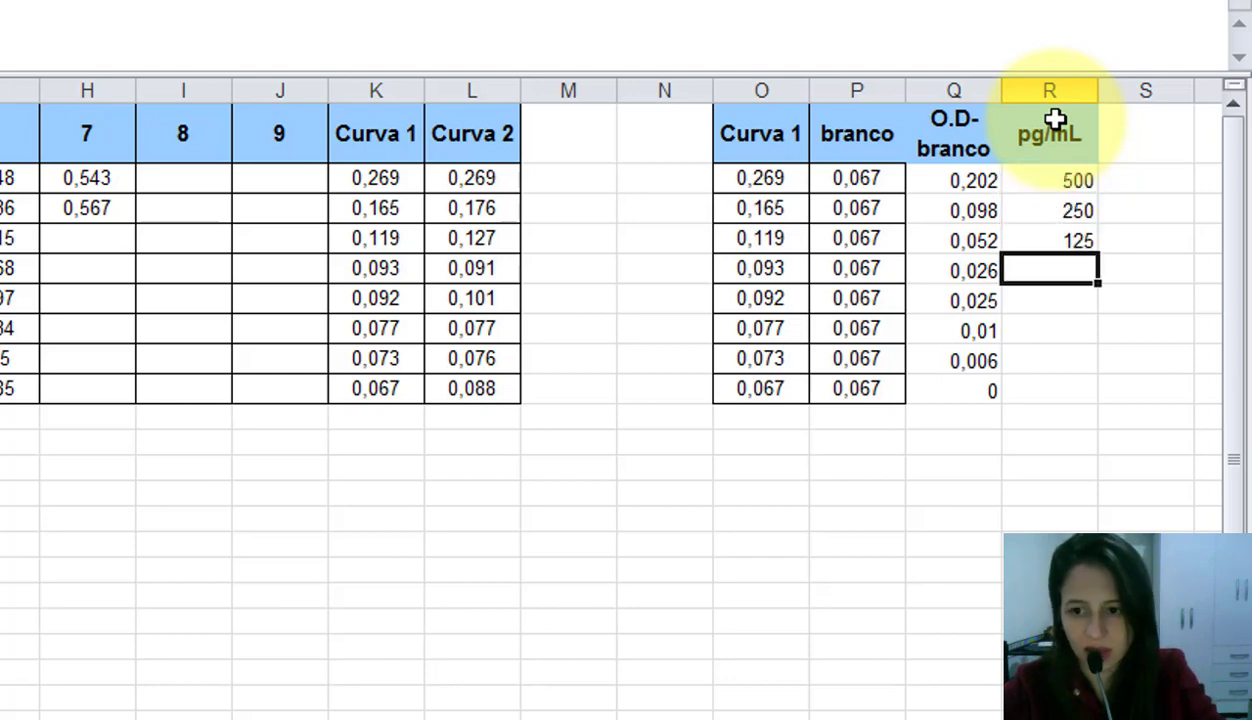
# Halve the concentration in R5 with =R4/2, fill the formula down the pg/mL column, and set R9 to 0
pyautogui.write('=')
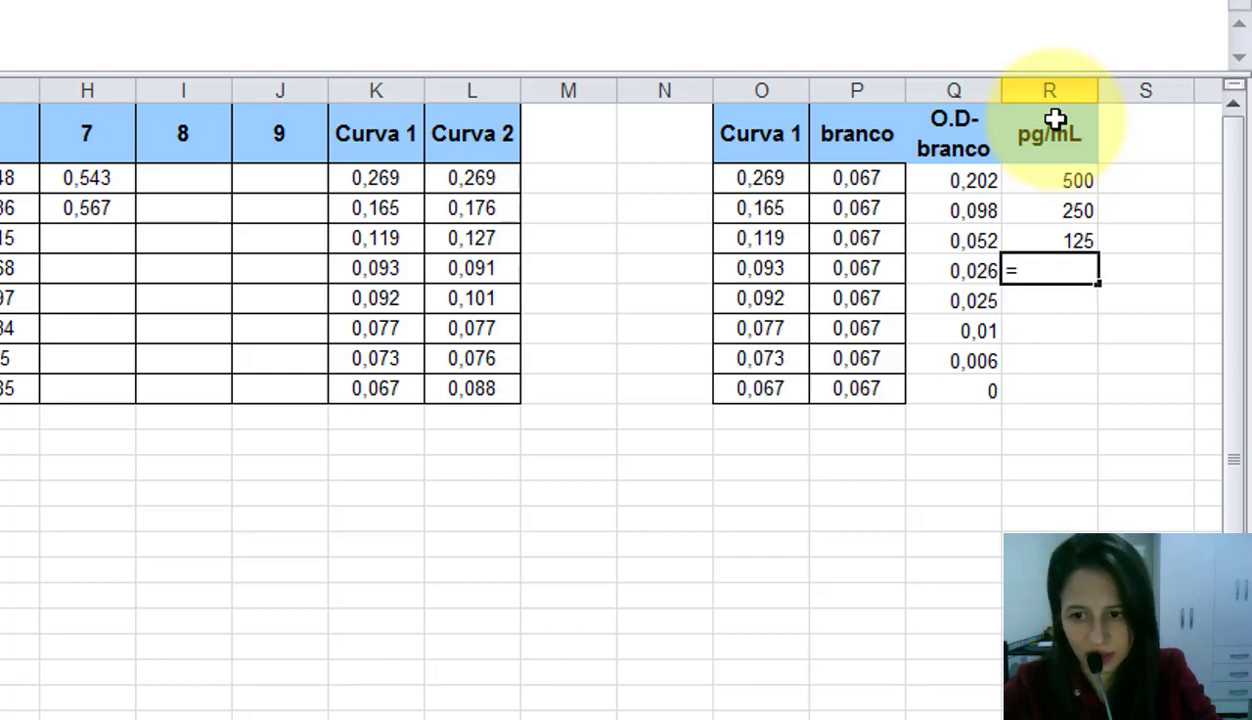
pyautogui.click(1060, 248)
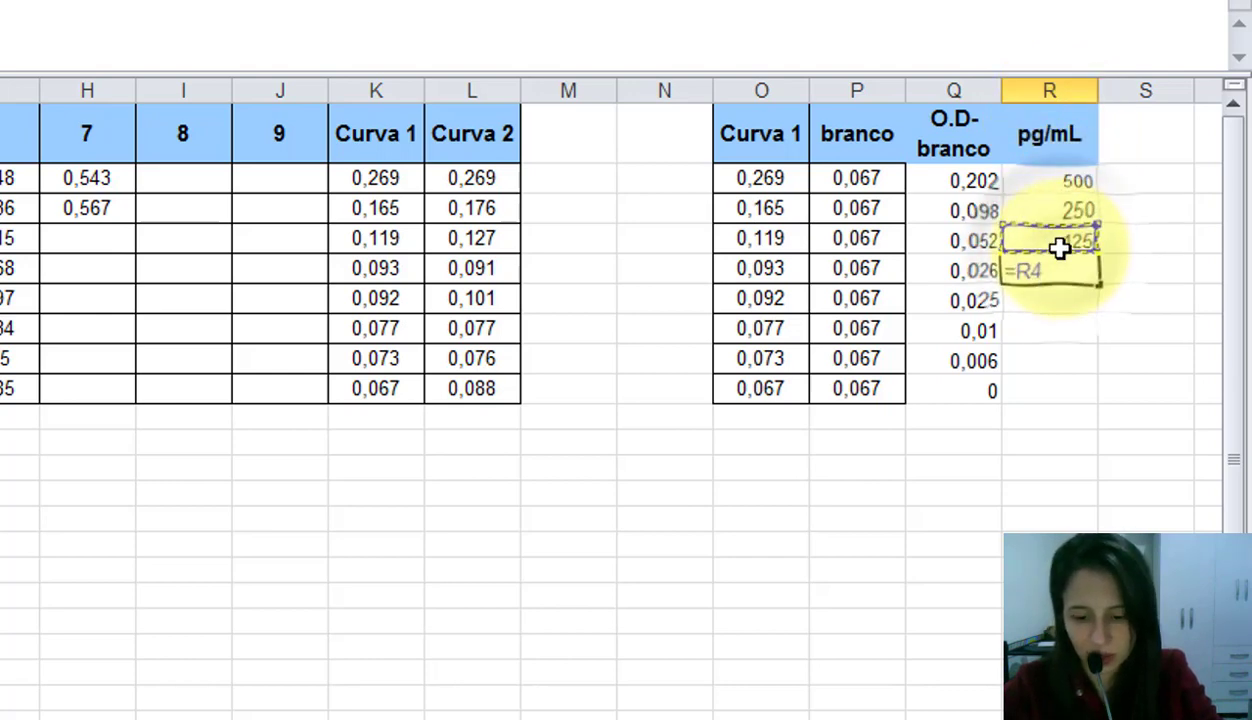
pyautogui.write('/2')
pyautogui.press('Return')
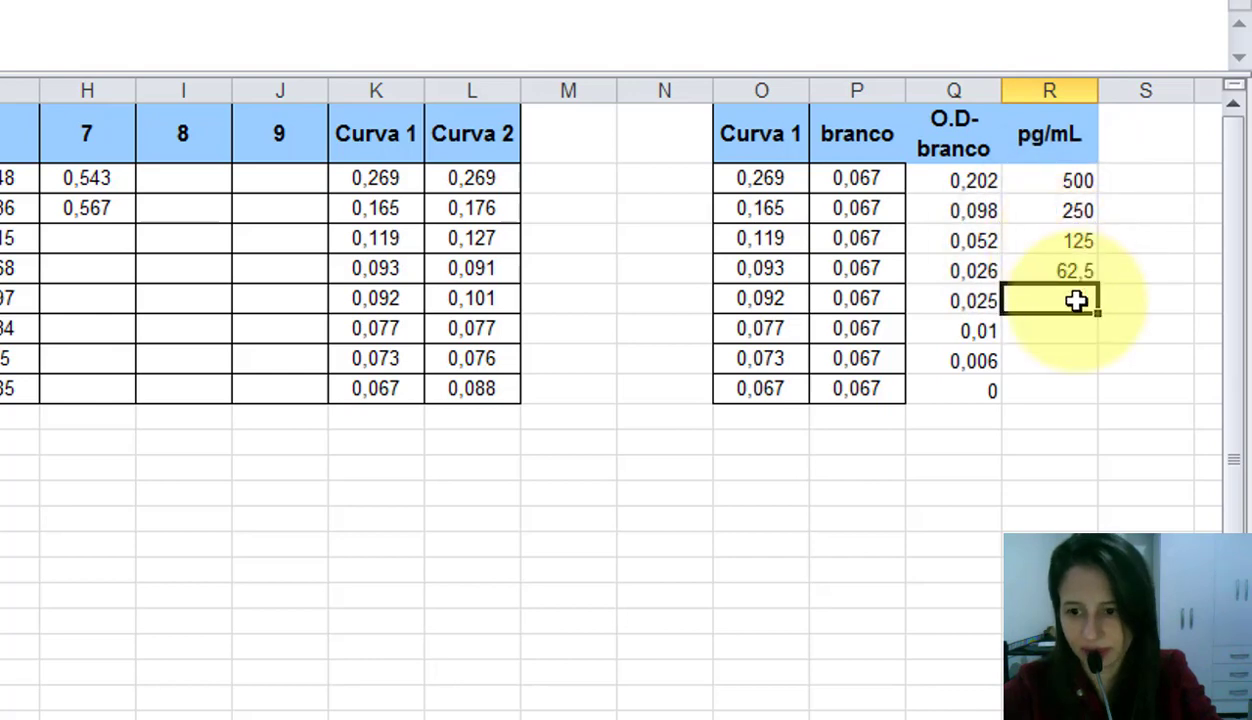
pyautogui.click(1078, 278)
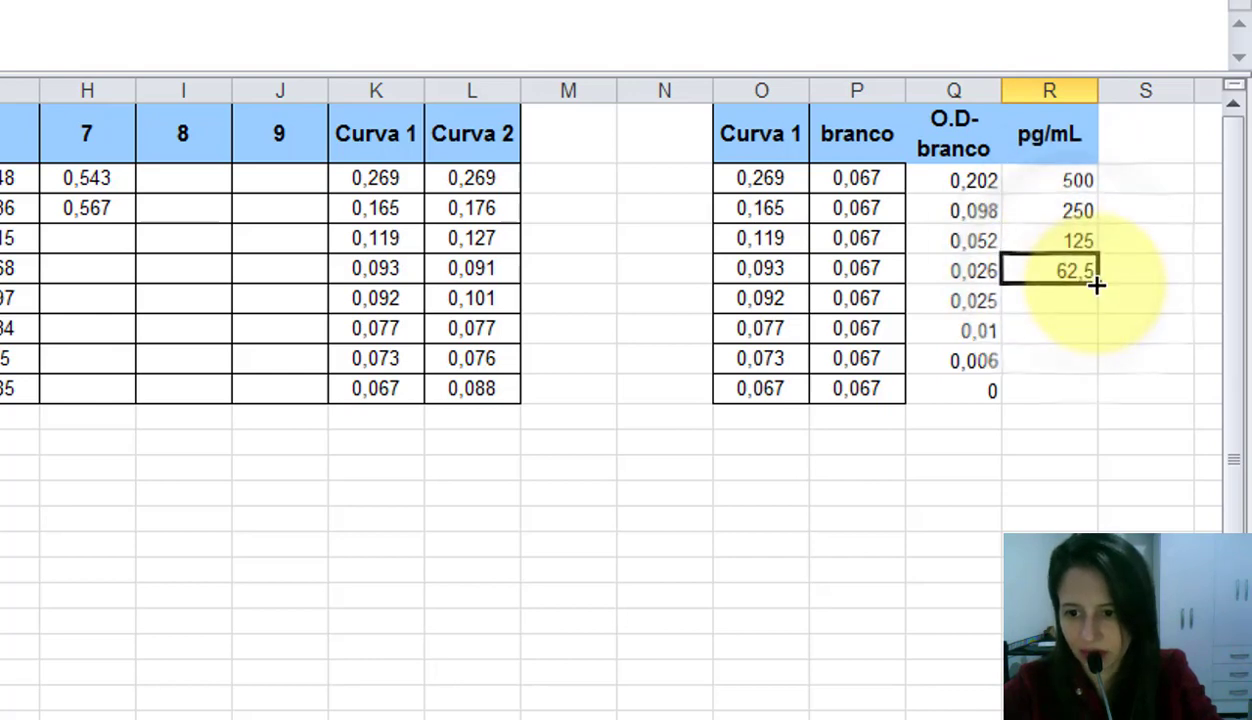
pyautogui.moveTo(1097, 285); pyautogui.dragTo(1066, 391)
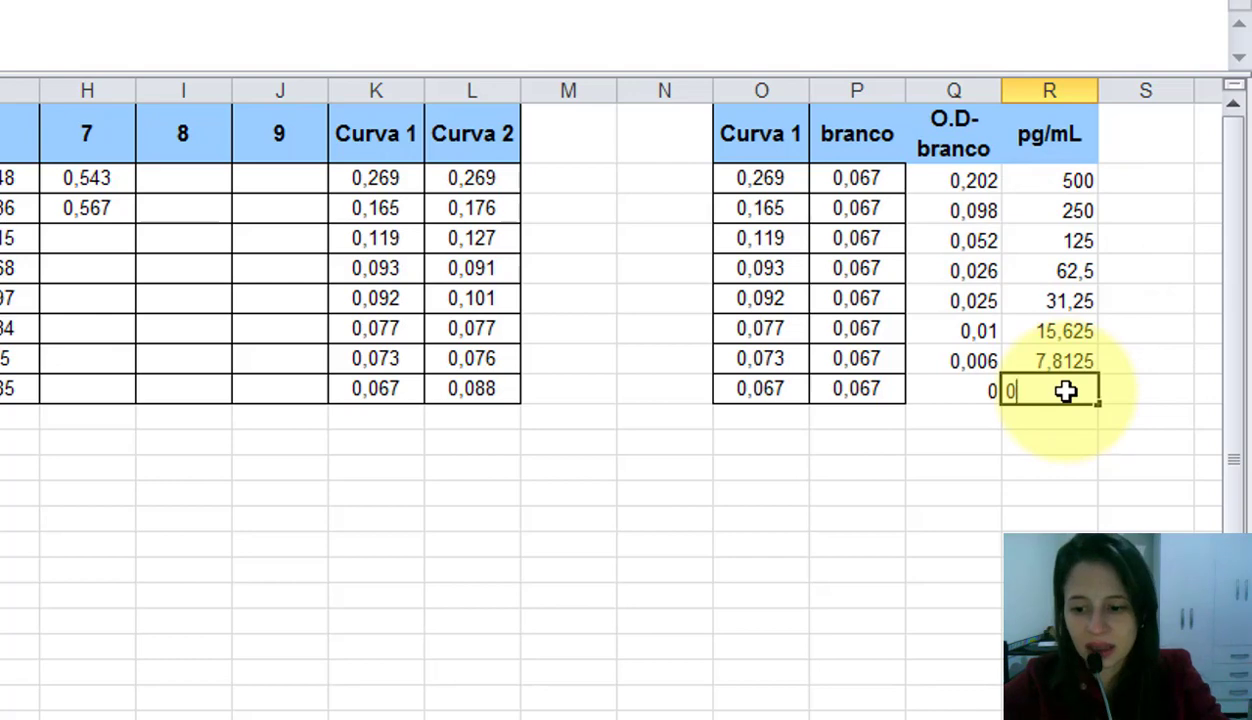
pyautogui.press('Return')
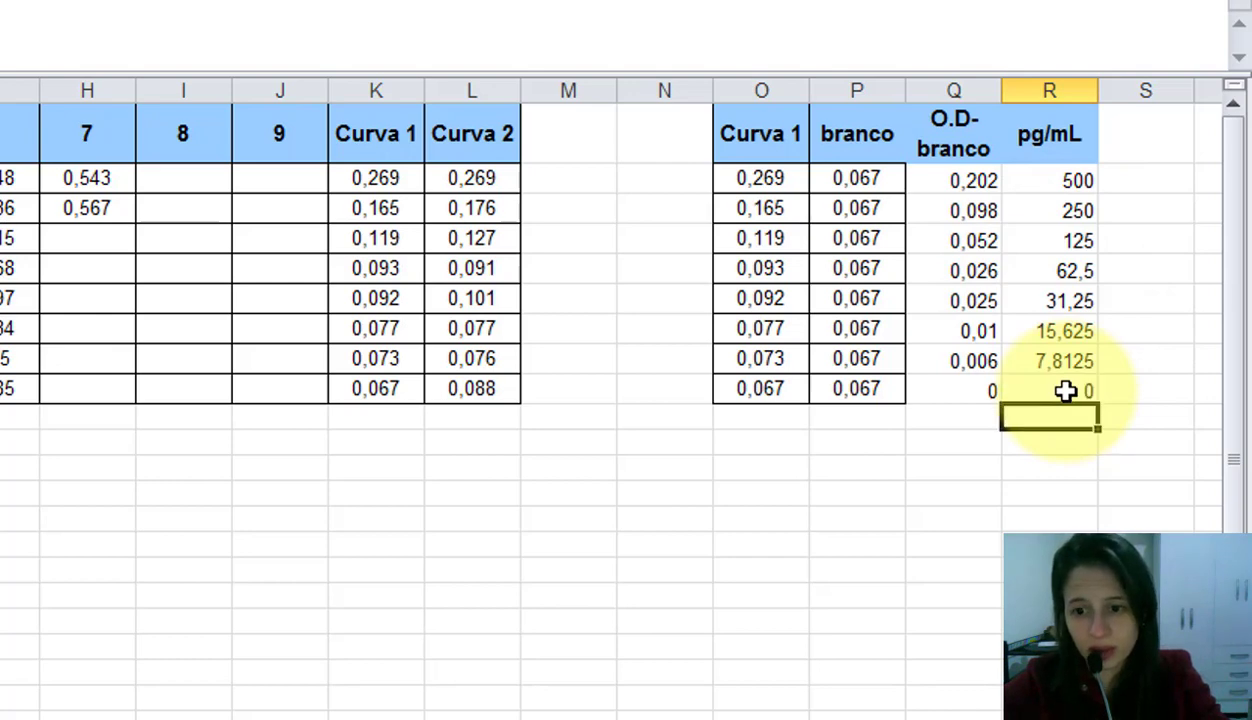
pyautogui.click(1052, 140)
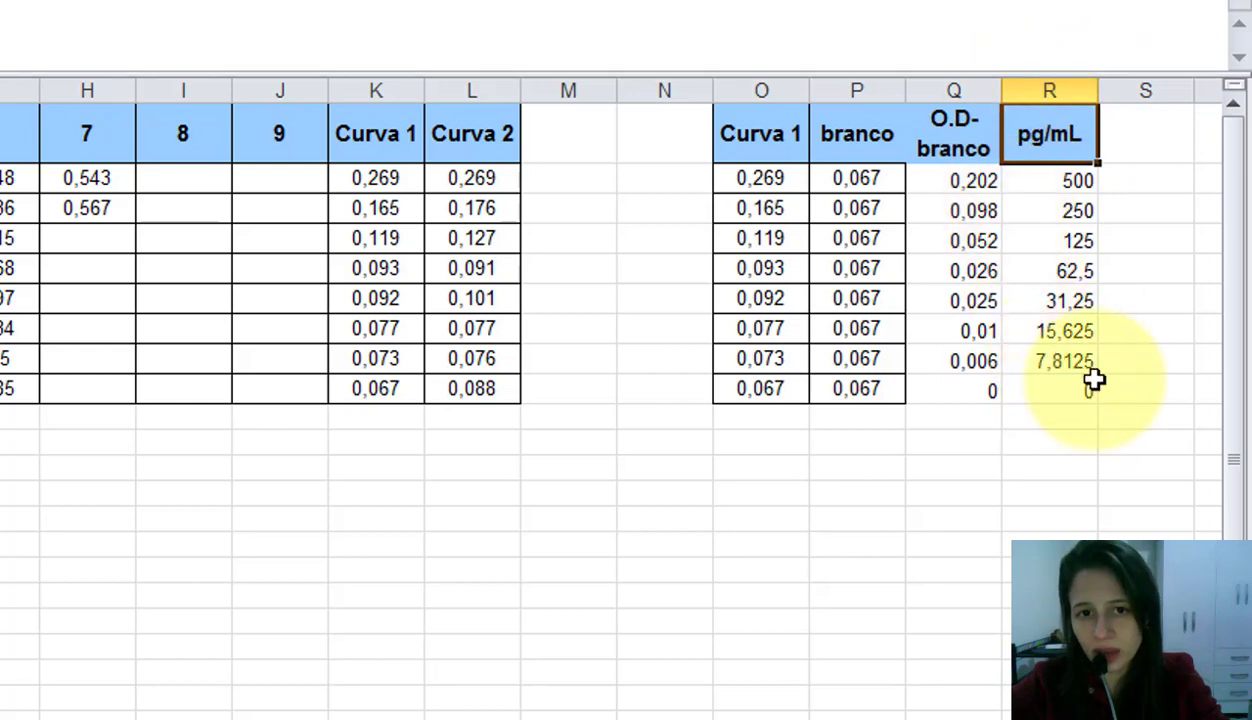
pyautogui.click(914, 494)
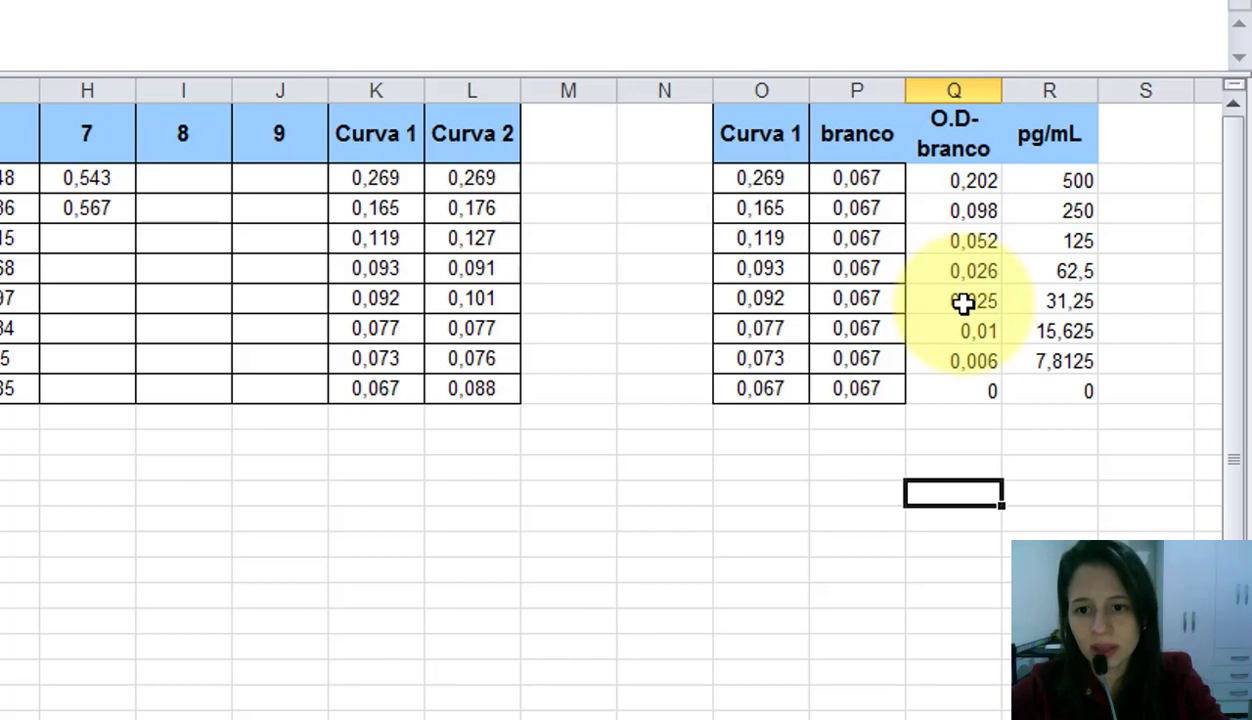
pyautogui.moveTo(492, 134); pyautogui.dragTo(487, 389)
pyautogui.hotkey('ctrl', 'c')
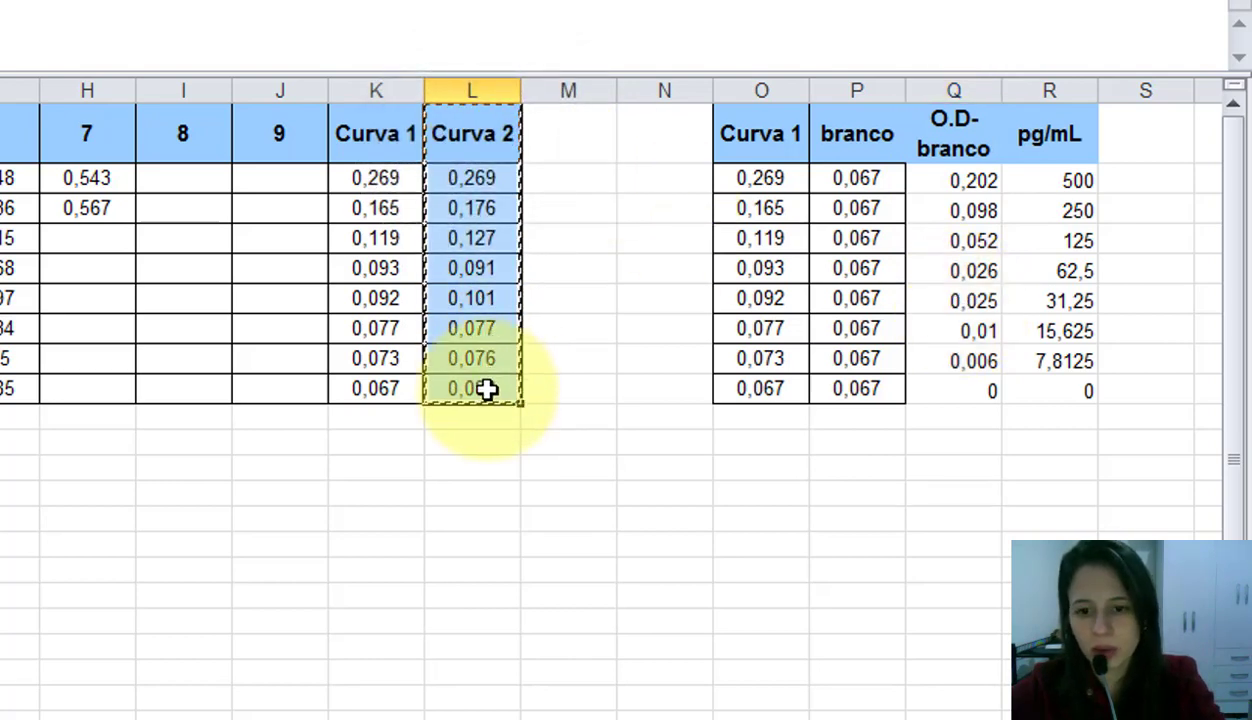
pyautogui.click(570, 410)
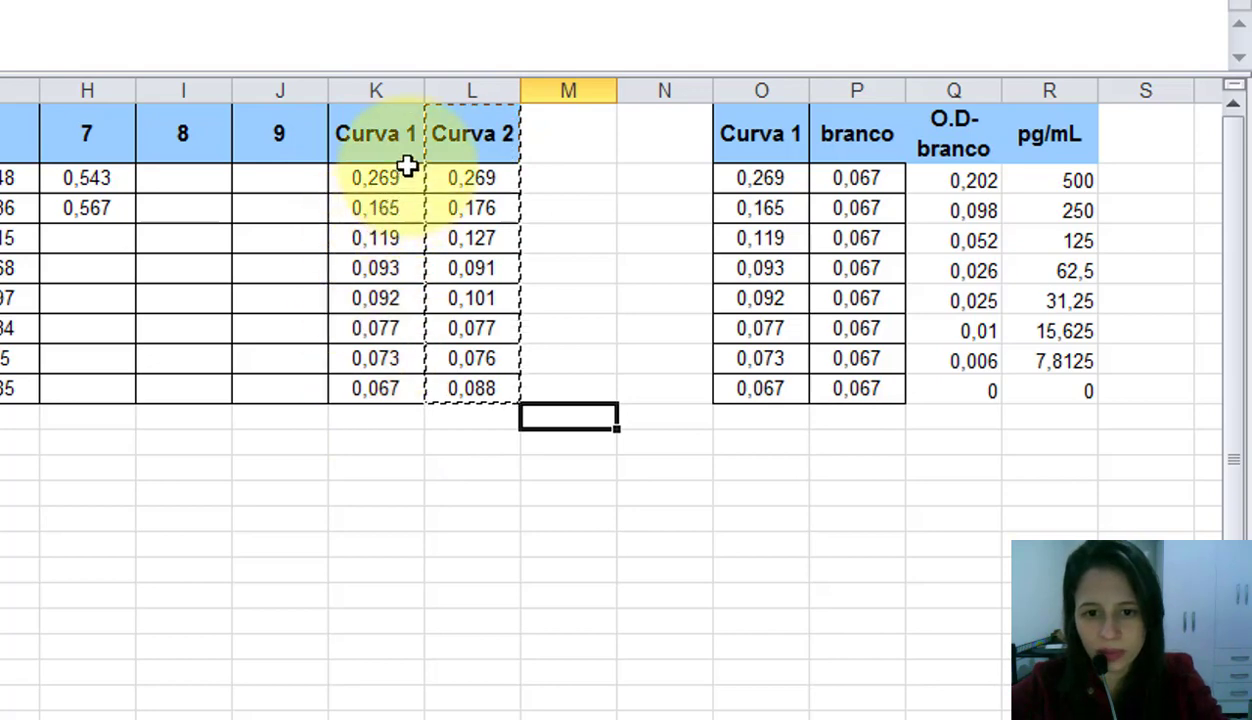
# Compare the Curva 1 and Curva 2 readings in K2:L9 row by row to check how consistent each dilution series is
pyautogui.moveTo(377, 188); pyautogui.dragTo(343, 414)
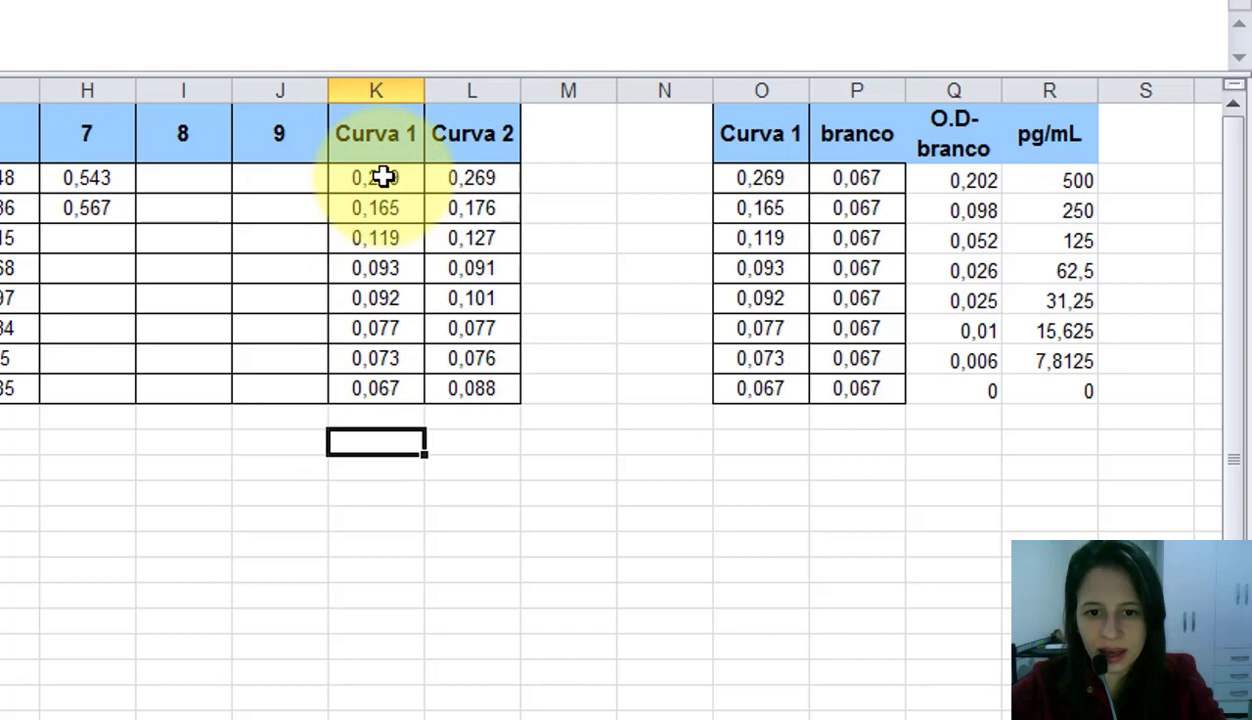
pyautogui.click(382, 178)
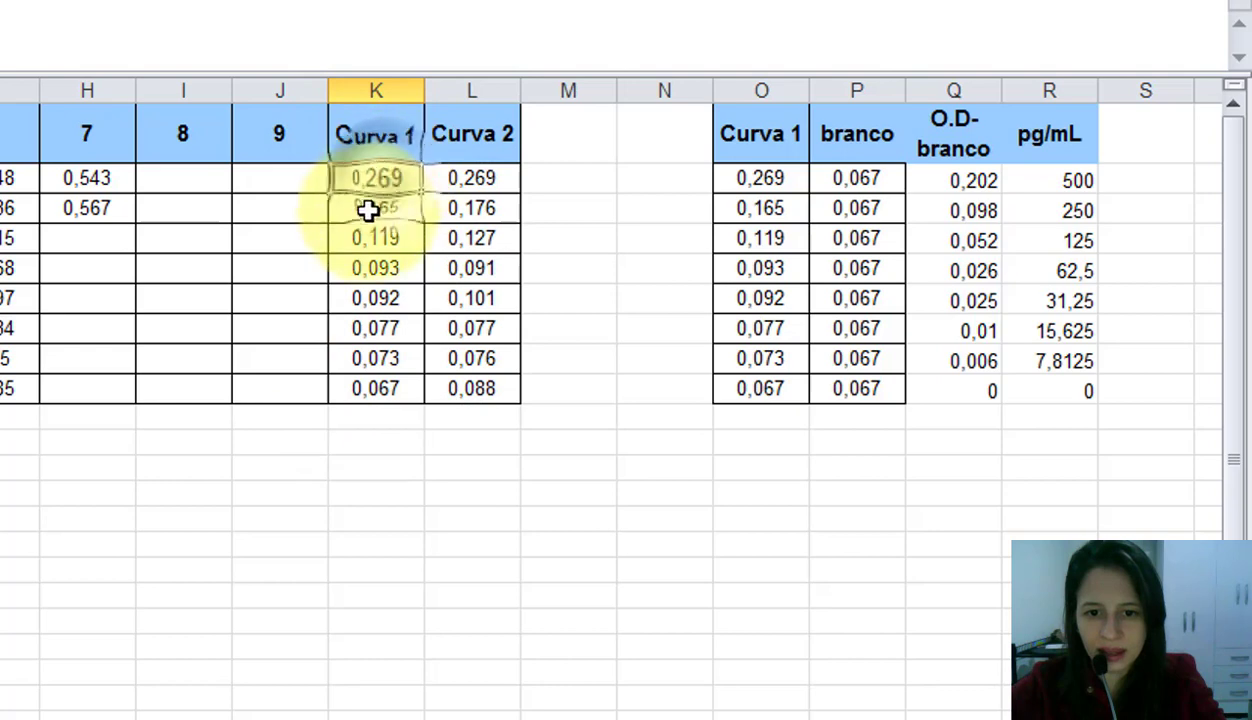
pyautogui.moveTo(368, 212); pyautogui.dragTo(370, 268)
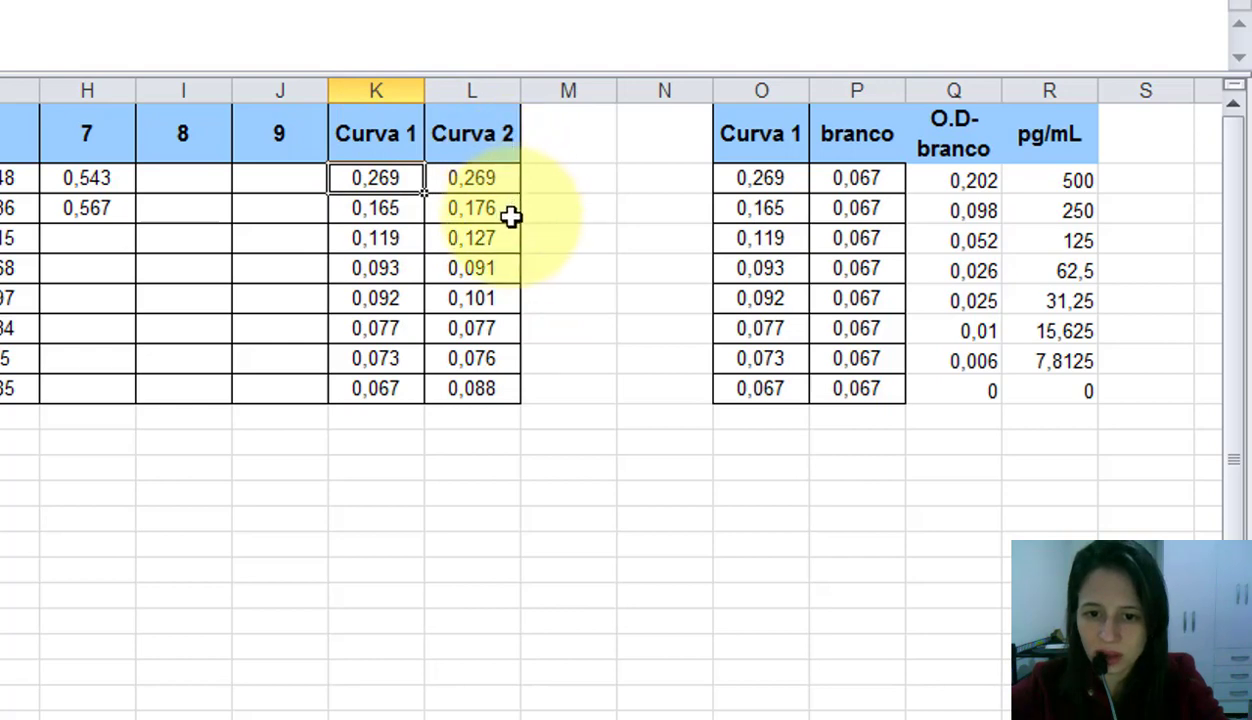
pyautogui.click(498, 295)
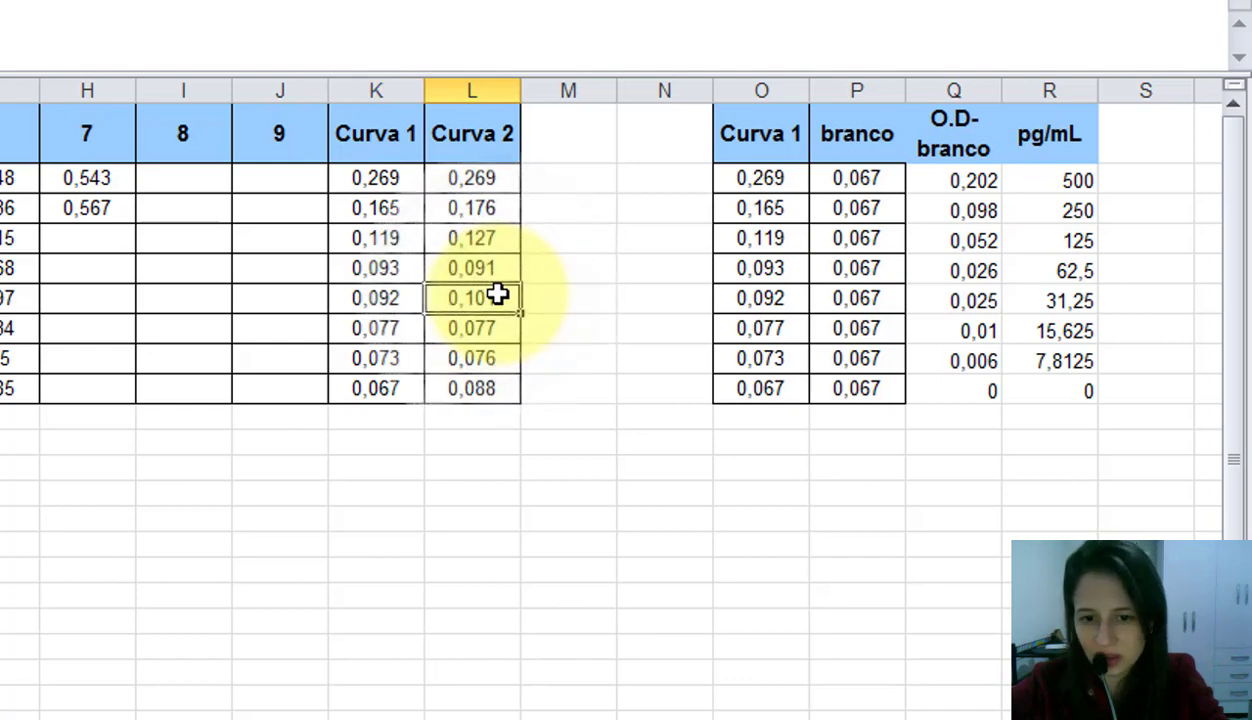
pyautogui.click(510, 265)
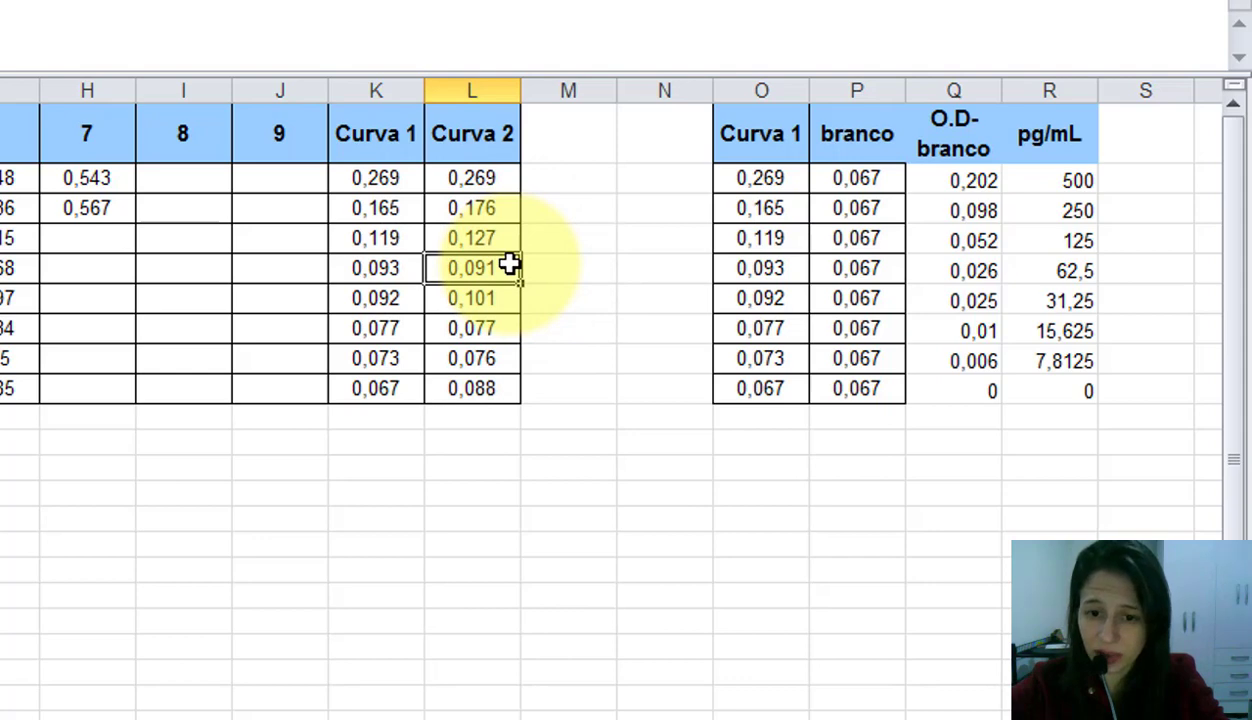
pyautogui.click(502, 330)
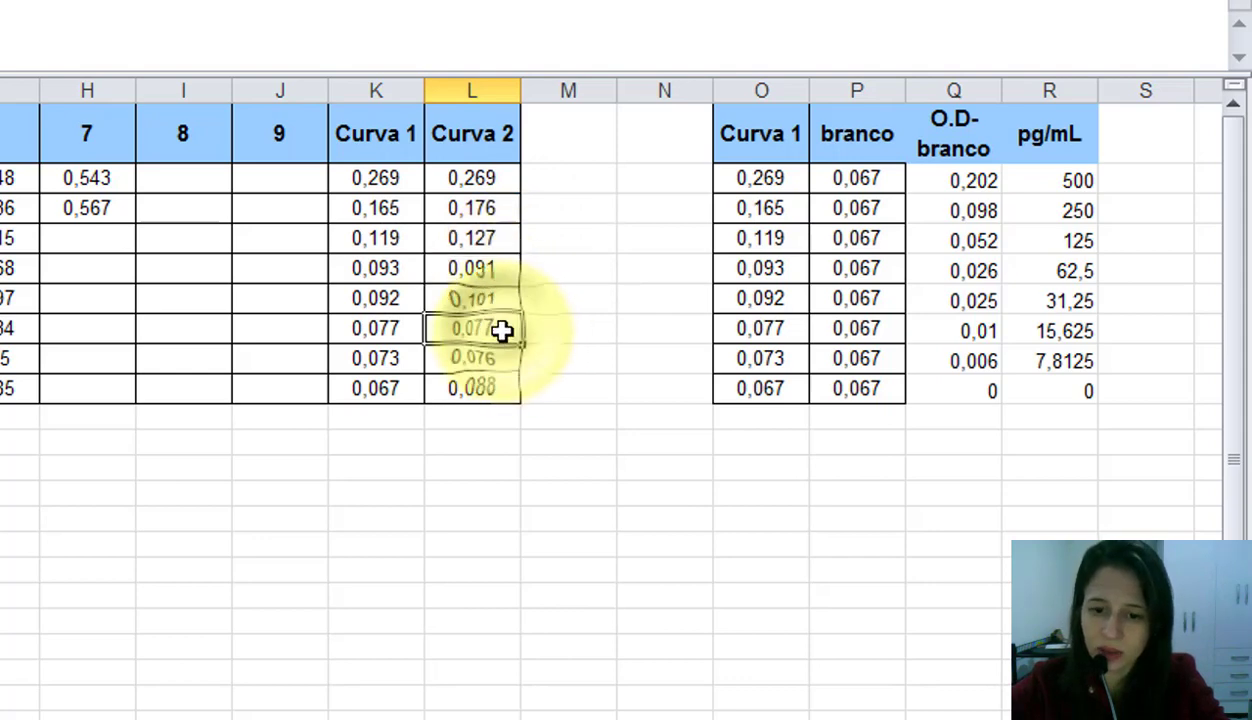
pyautogui.click(500, 365)
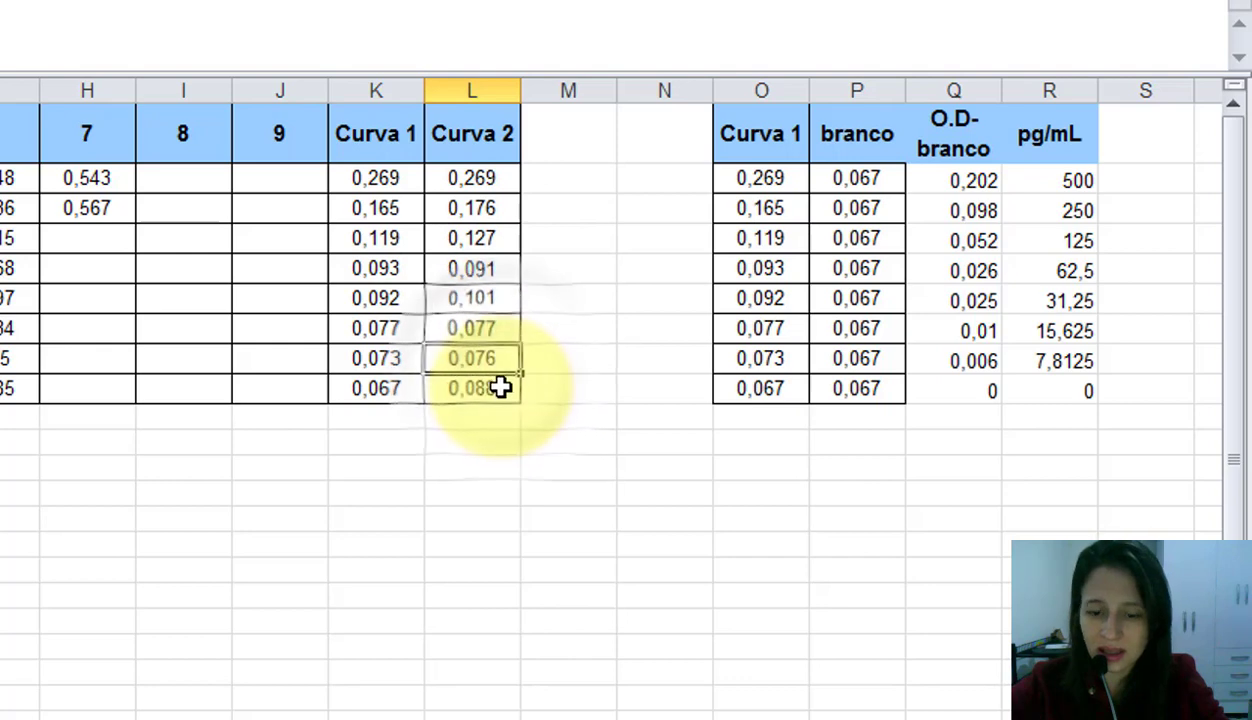
pyautogui.click(500, 388)
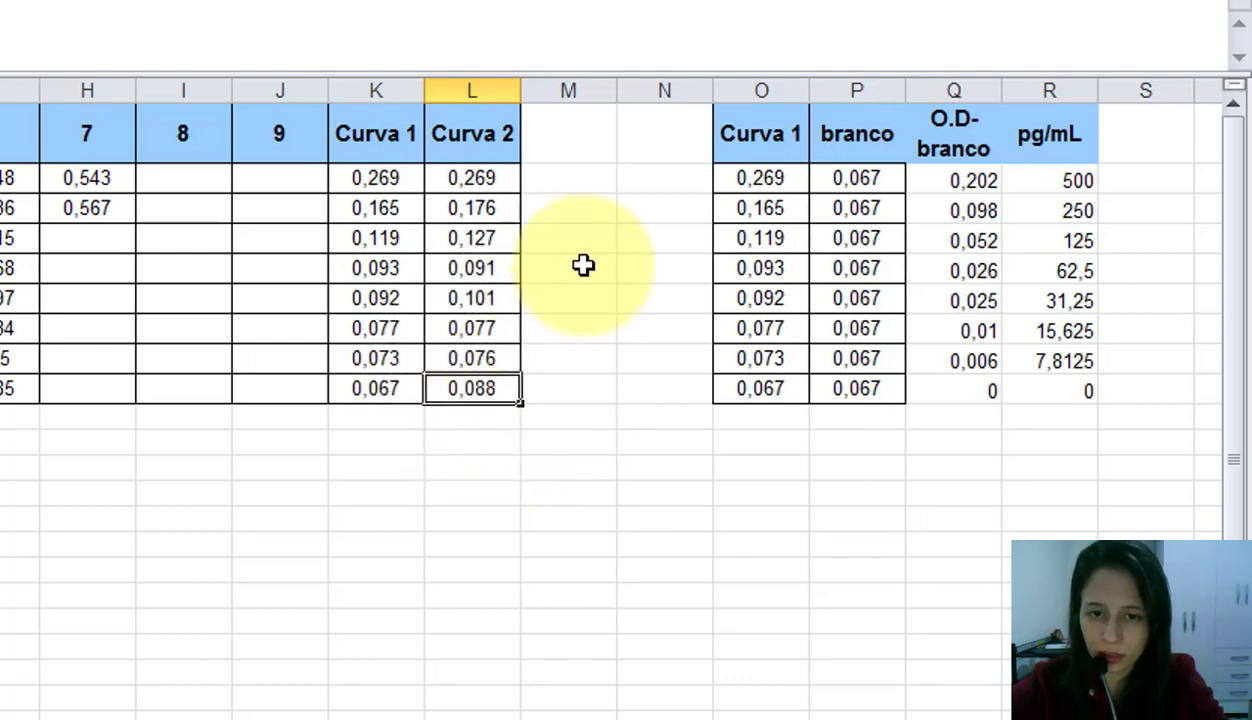
pyautogui.moveTo(500, 123); pyautogui.dragTo(497, 378)
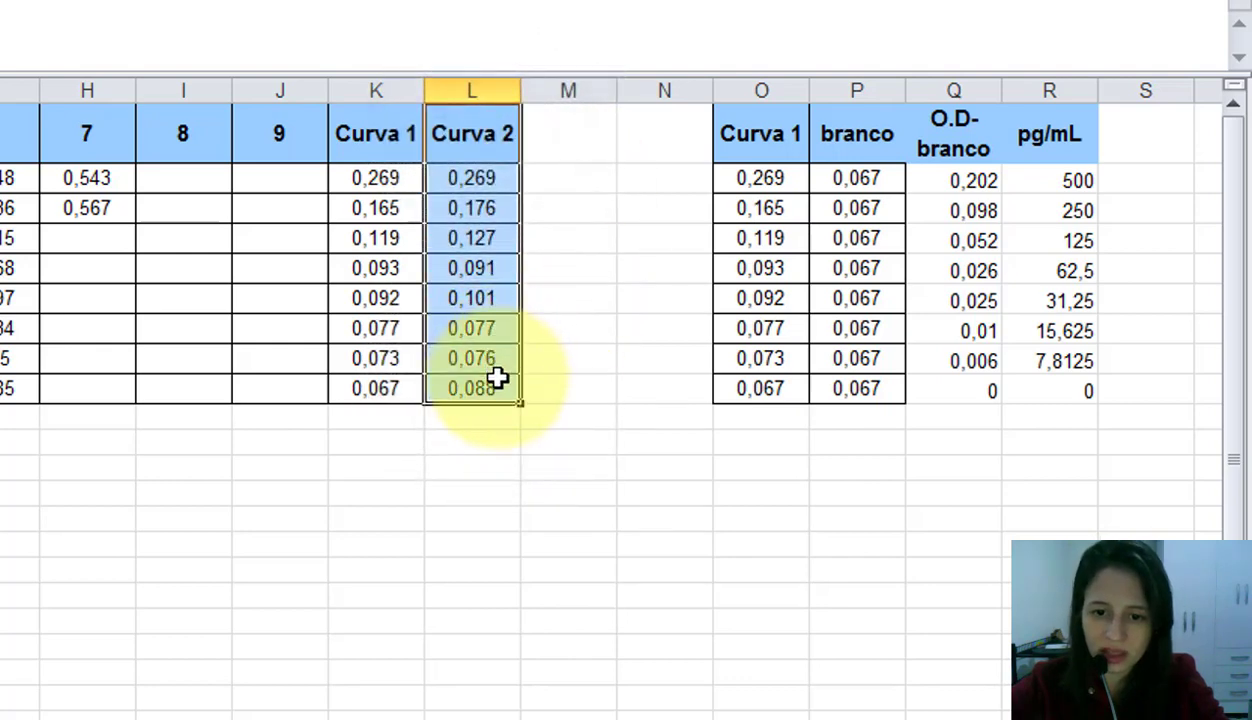
pyautogui.click(619, 407)
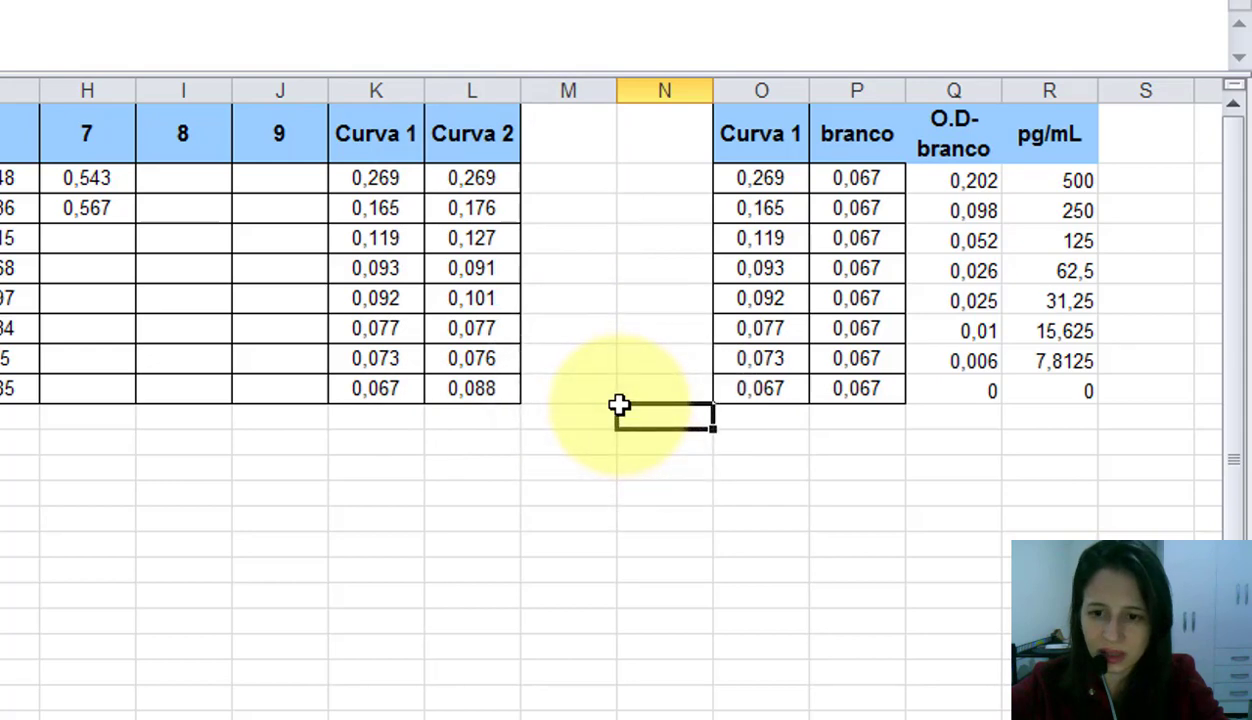
pyautogui.click(604, 296)
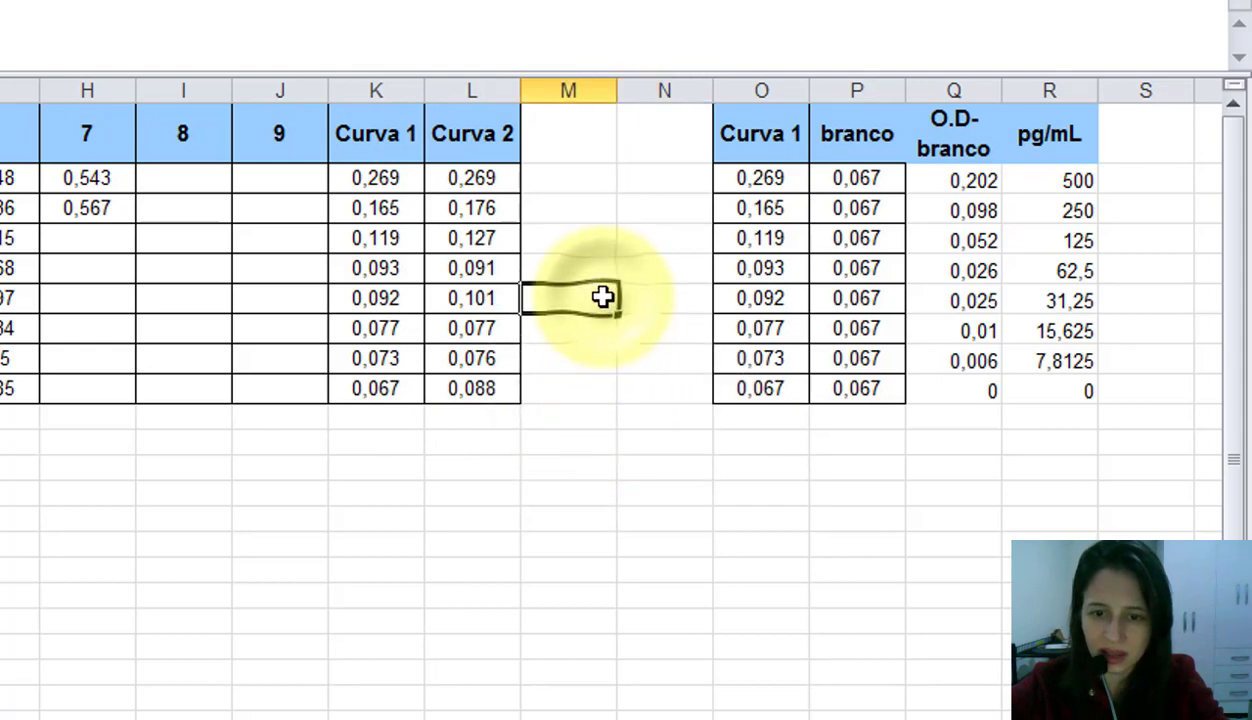
pyautogui.click(582, 517)
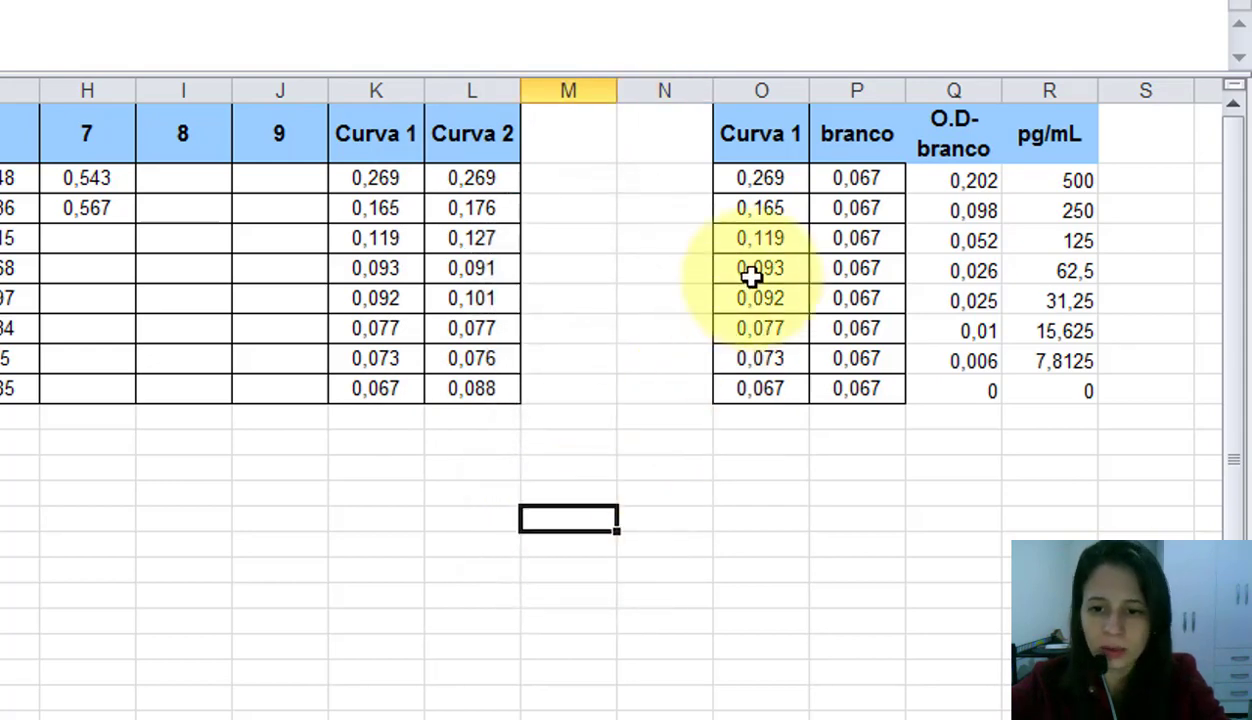
# Copy the O.D-branco and pg/mL columns with their headers, Q1:R9
pyautogui.click(751, 162)
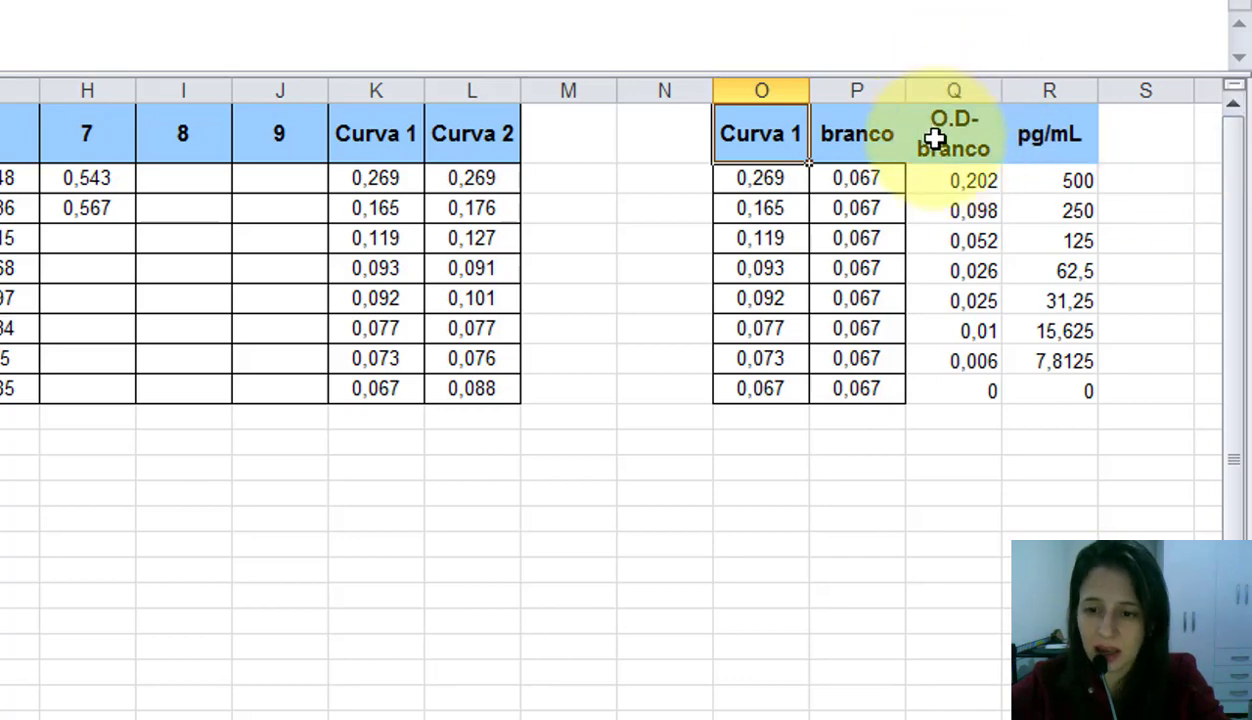
pyautogui.click(970, 143)
pyautogui.moveTo(970, 143); pyautogui.dragTo(1040, 393)
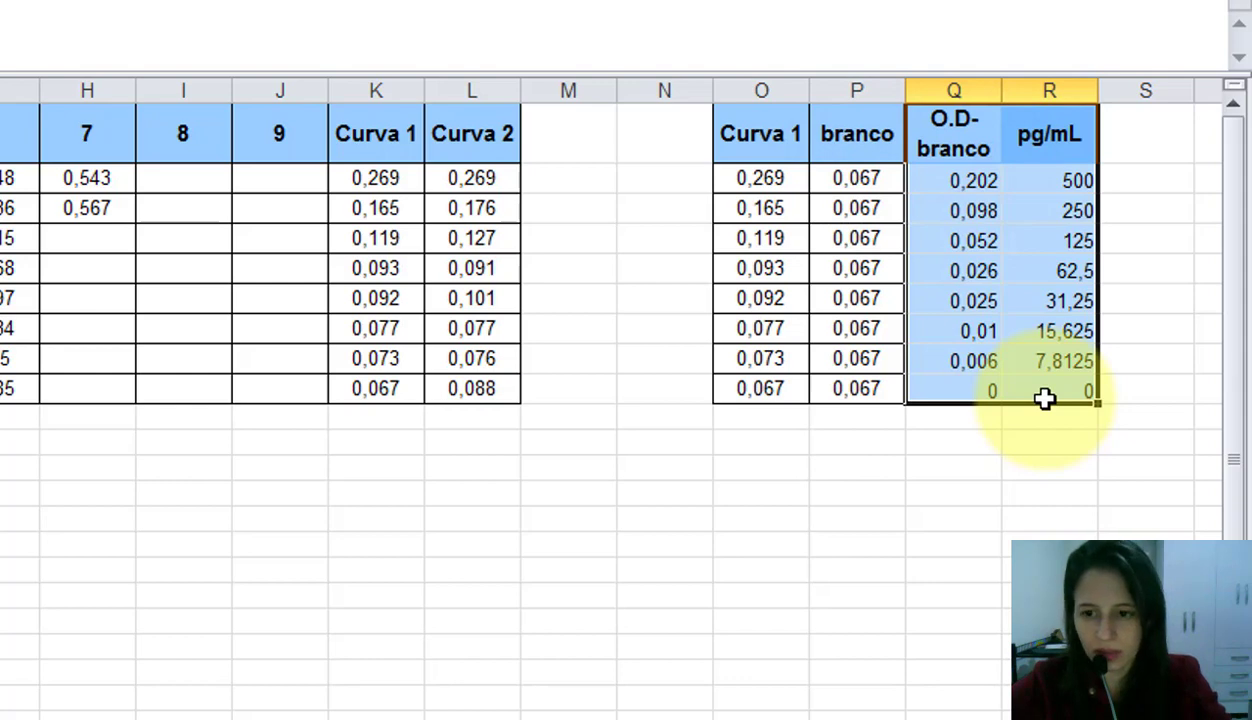
pyautogui.hotkey('ctrl', 'c')
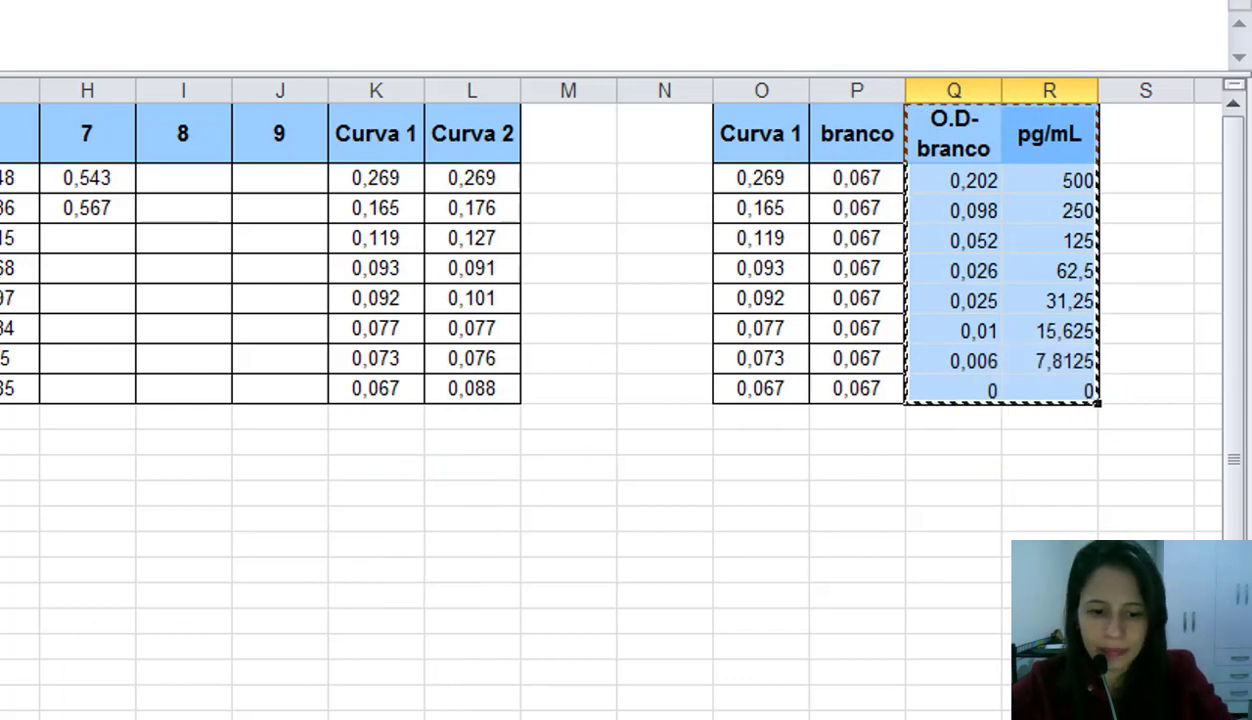
# Switch to GraphPad Prism, create an XY table with a single Y value per point, and paste the copied columns starting at X
pyautogui.hotkey('alt', 'Tab')
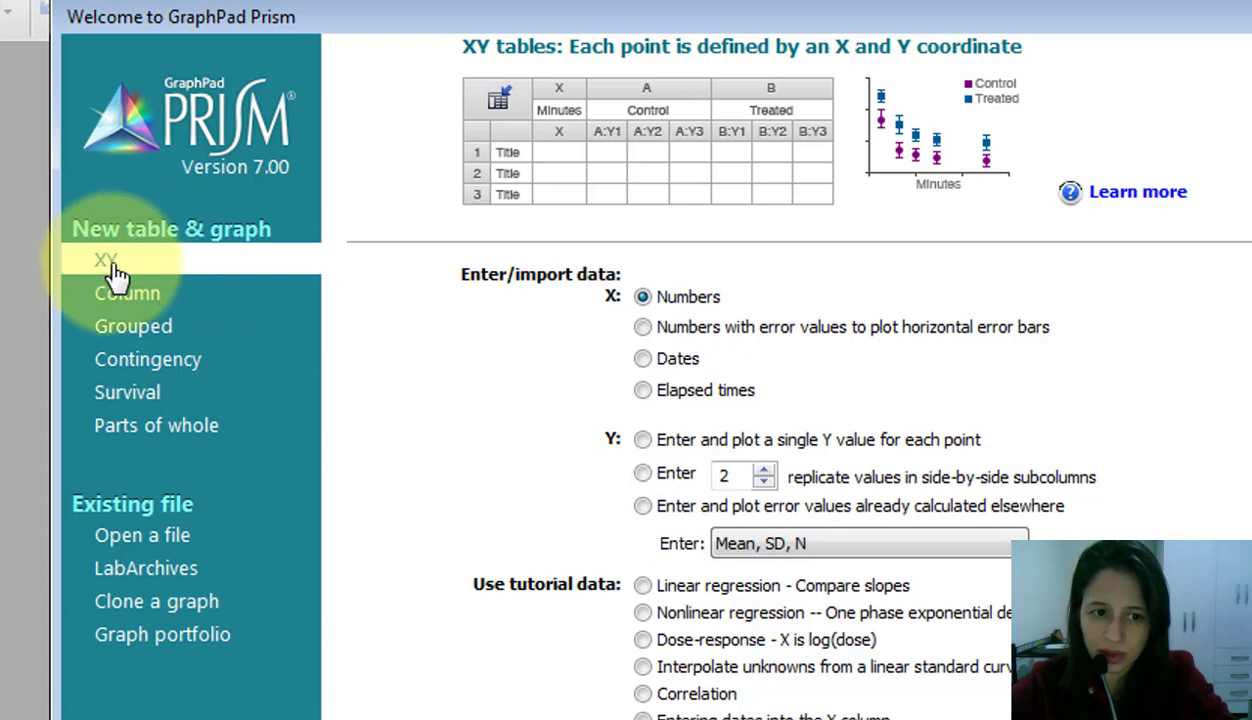
pyautogui.click(669, 440)
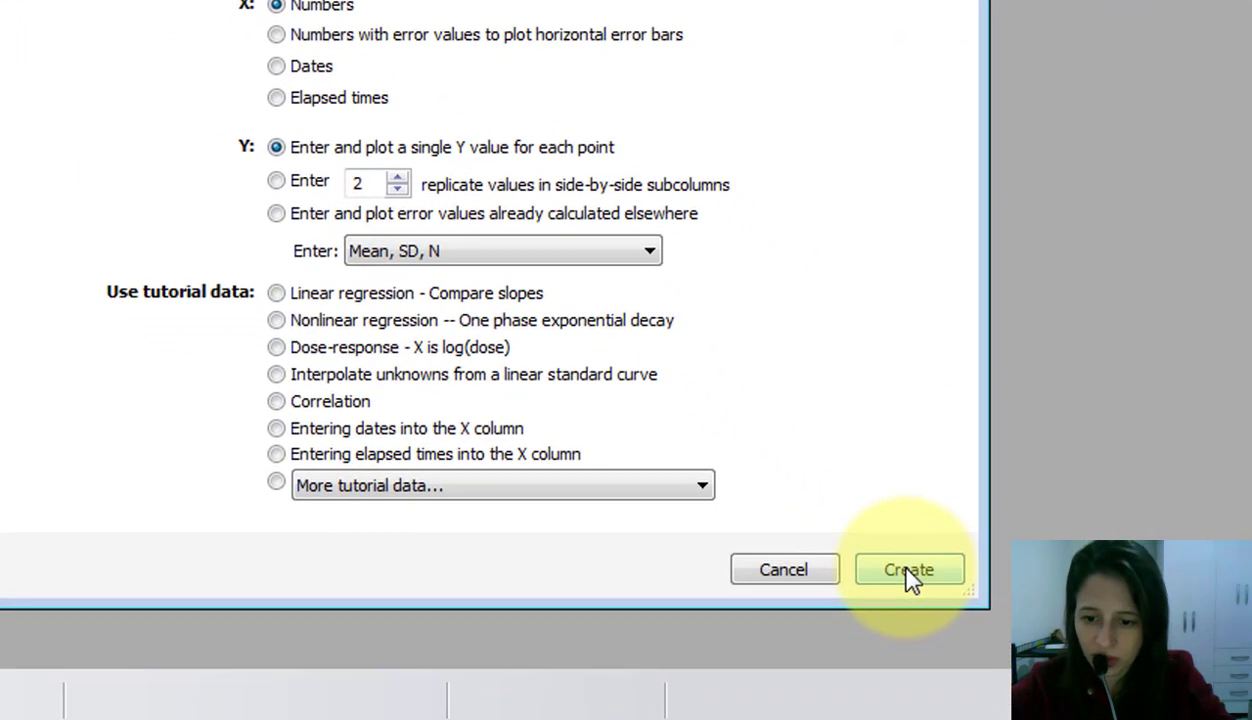
pyautogui.click(908, 578)
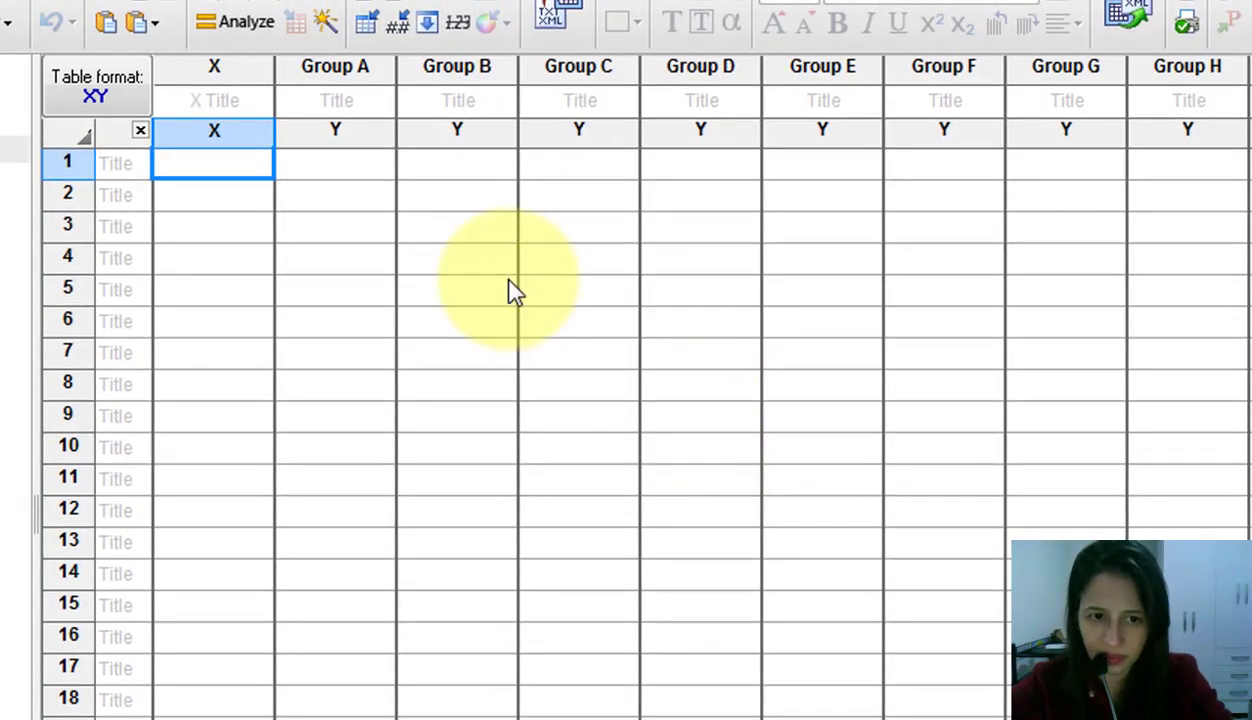
pyautogui.hotkey('ctrl', 'v')
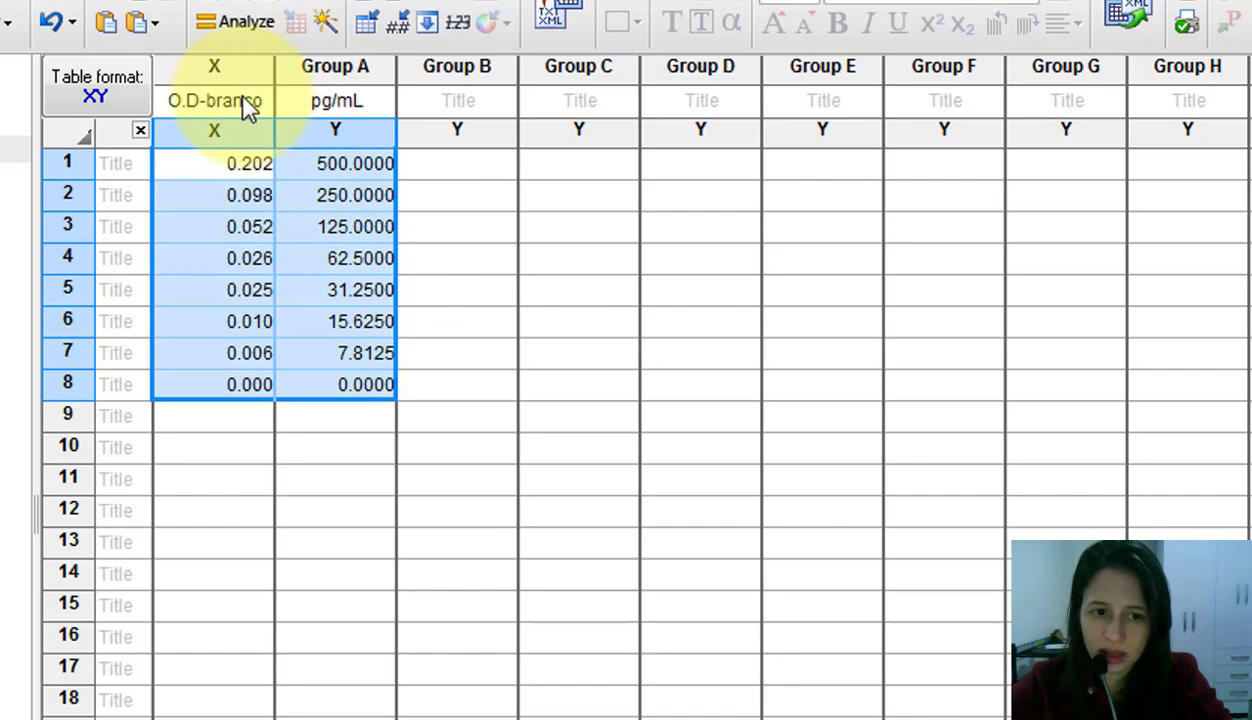
# Swap the two data columns so pg/mL with its values sits in X and O.D-branco in Group A
pyautogui.moveTo(248, 108); pyautogui.dragTo(246, 398)
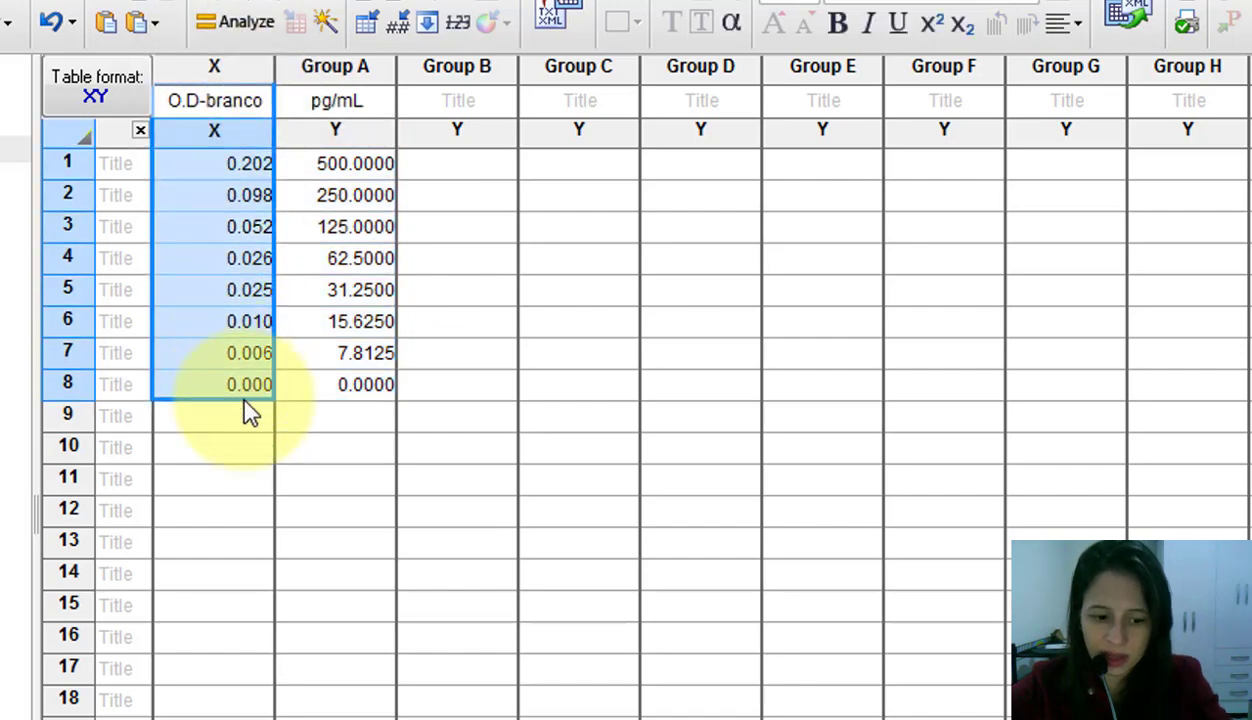
pyautogui.press('Delete')
pyautogui.click(464, 120)
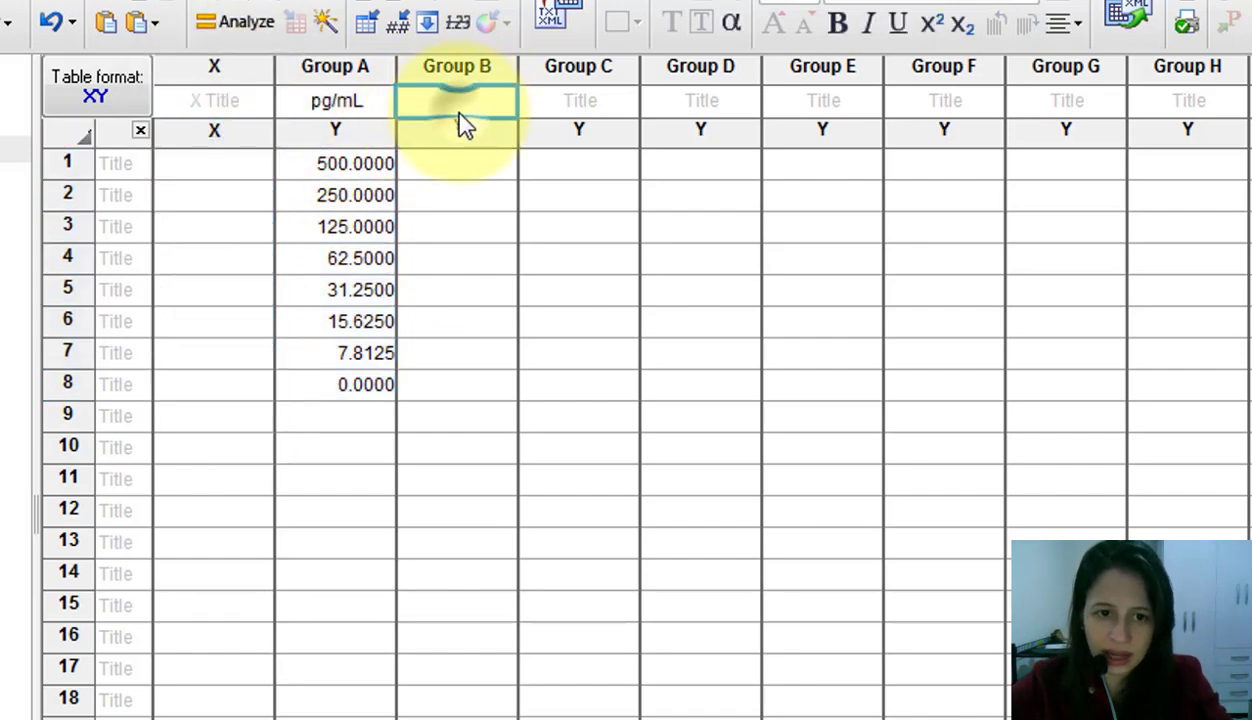
pyautogui.hotkey('ctrl', 'v')
pyautogui.moveTo(344, 106); pyautogui.dragTo(470, 408)
pyautogui.hotkey('ctrl', 'x')
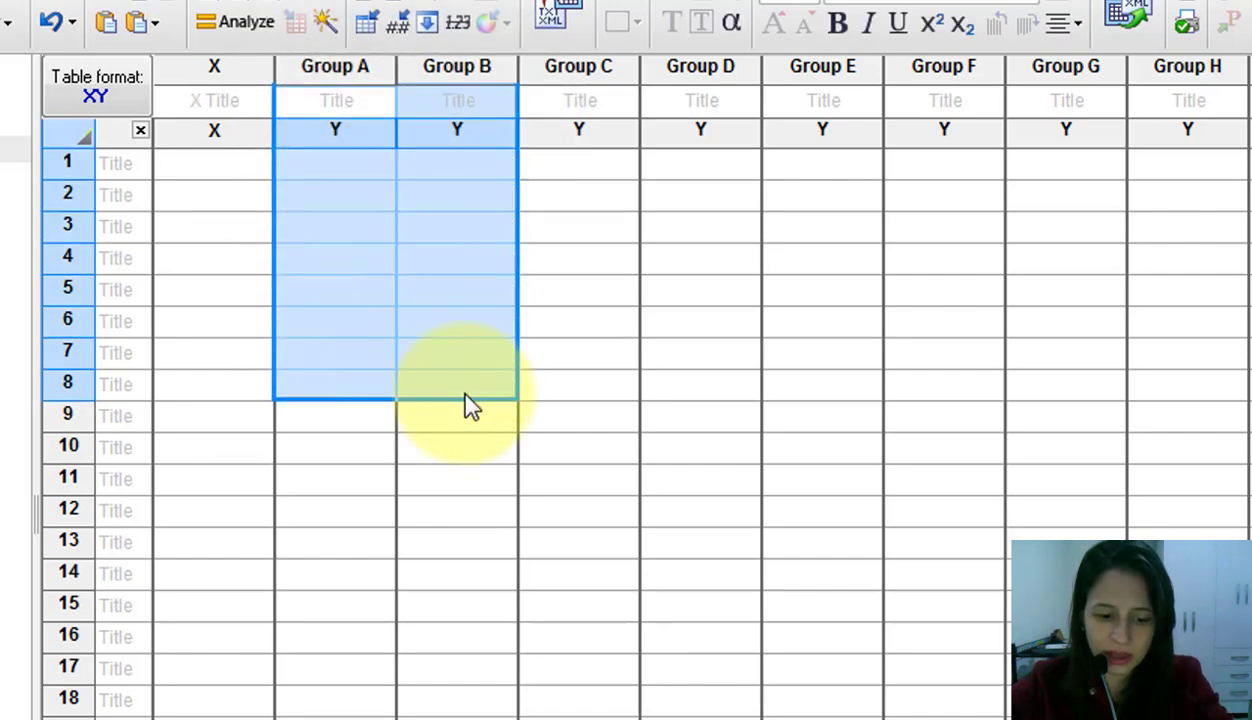
pyautogui.click(218, 106)
pyautogui.hotkey('ctrl', 'v')
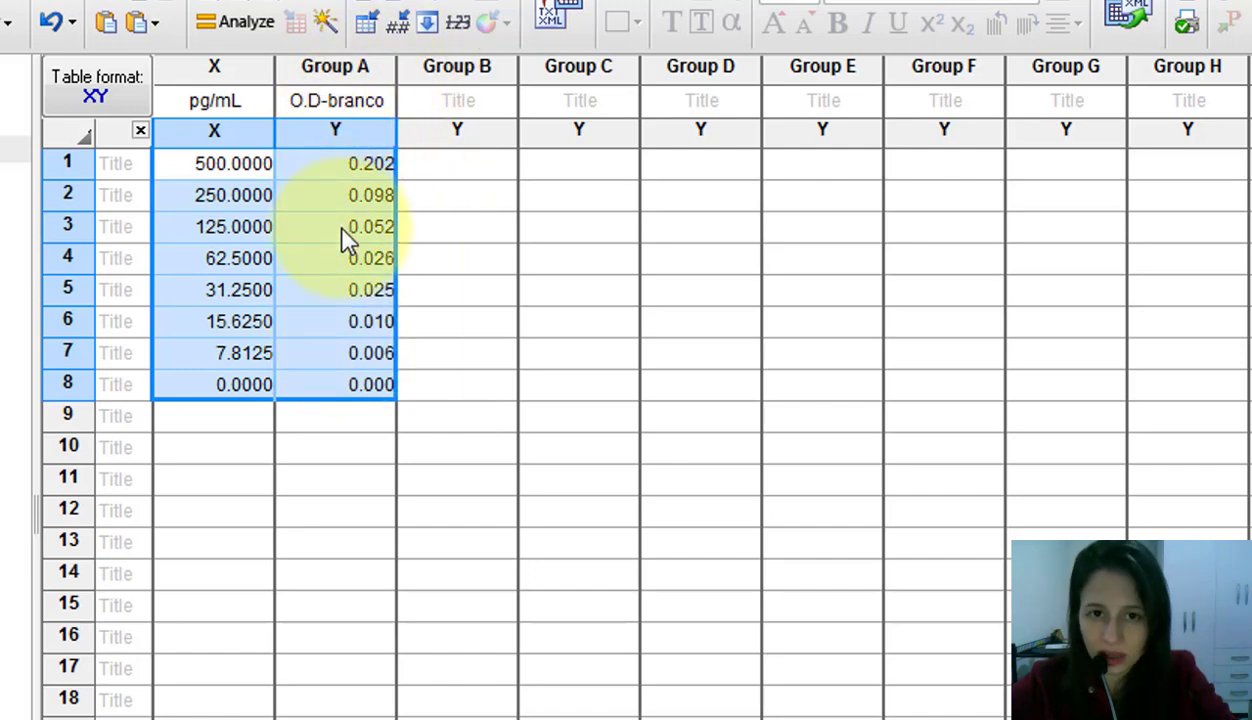
pyautogui.doubleClick(372, 172)
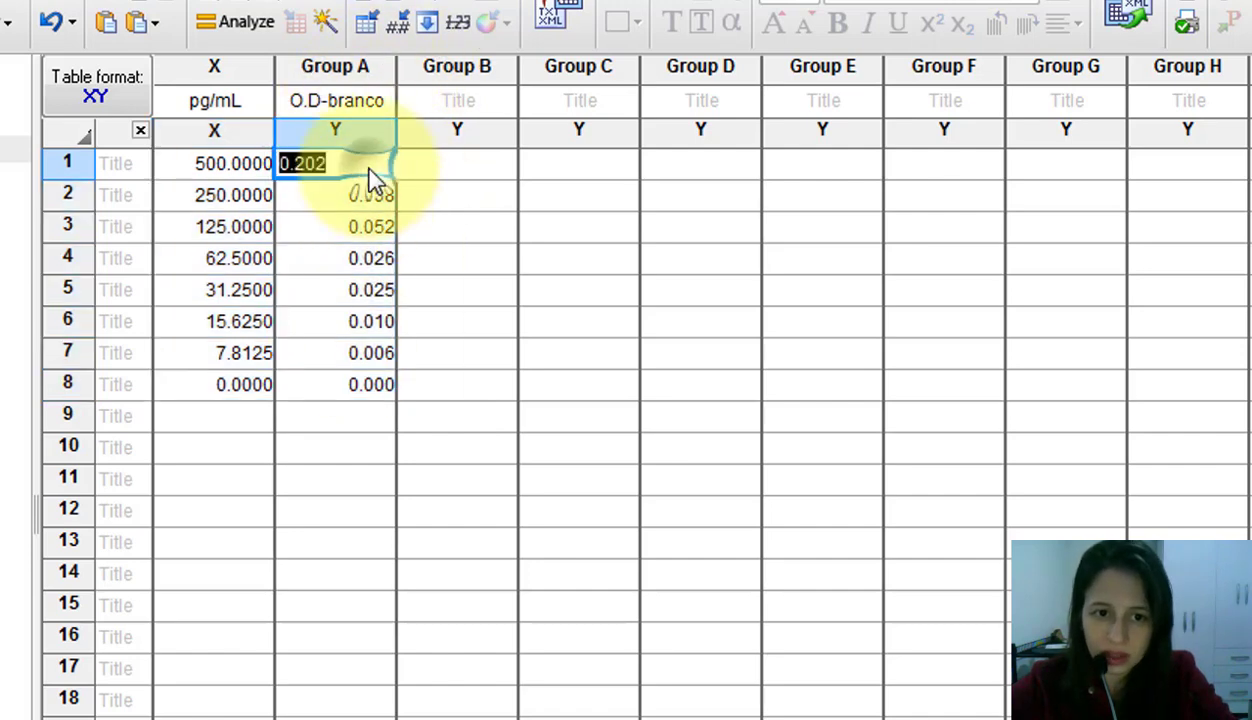
pyautogui.click(323, 456)
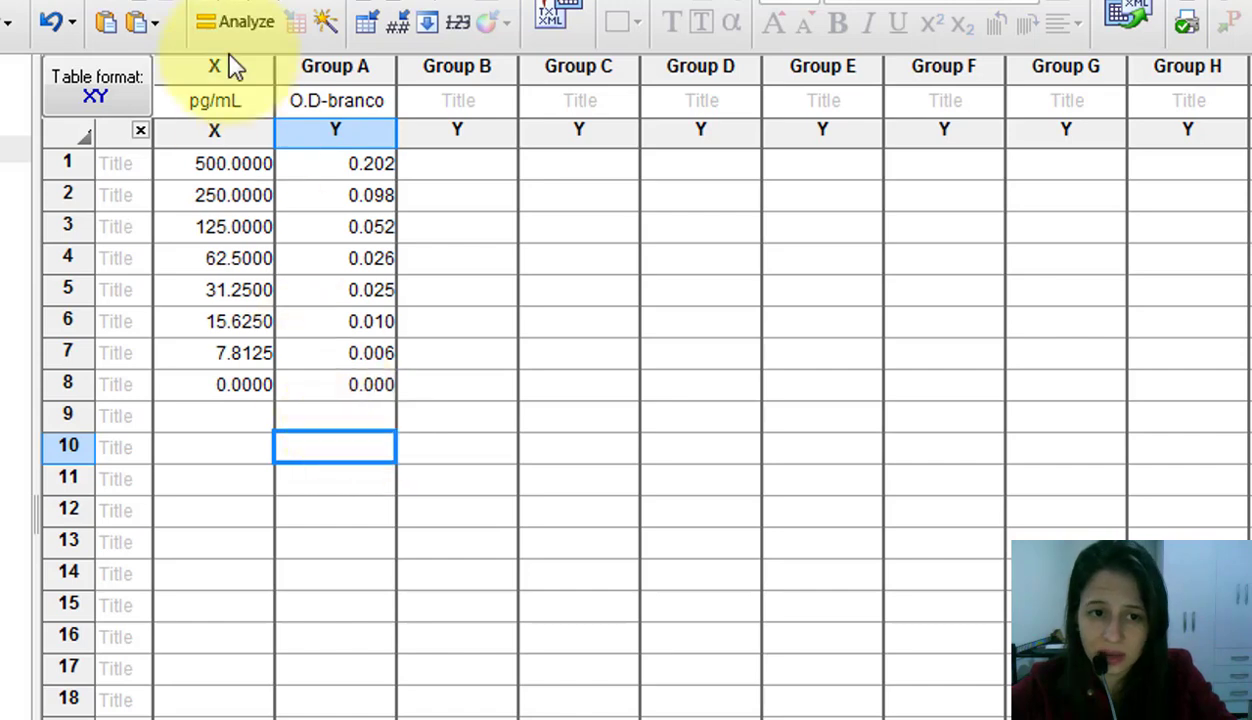
# Run Column statistics on the O.D-branco data set, adding the Kolmogorov-Smirnov normality test to the default statistics
pyautogui.click(222, 22)
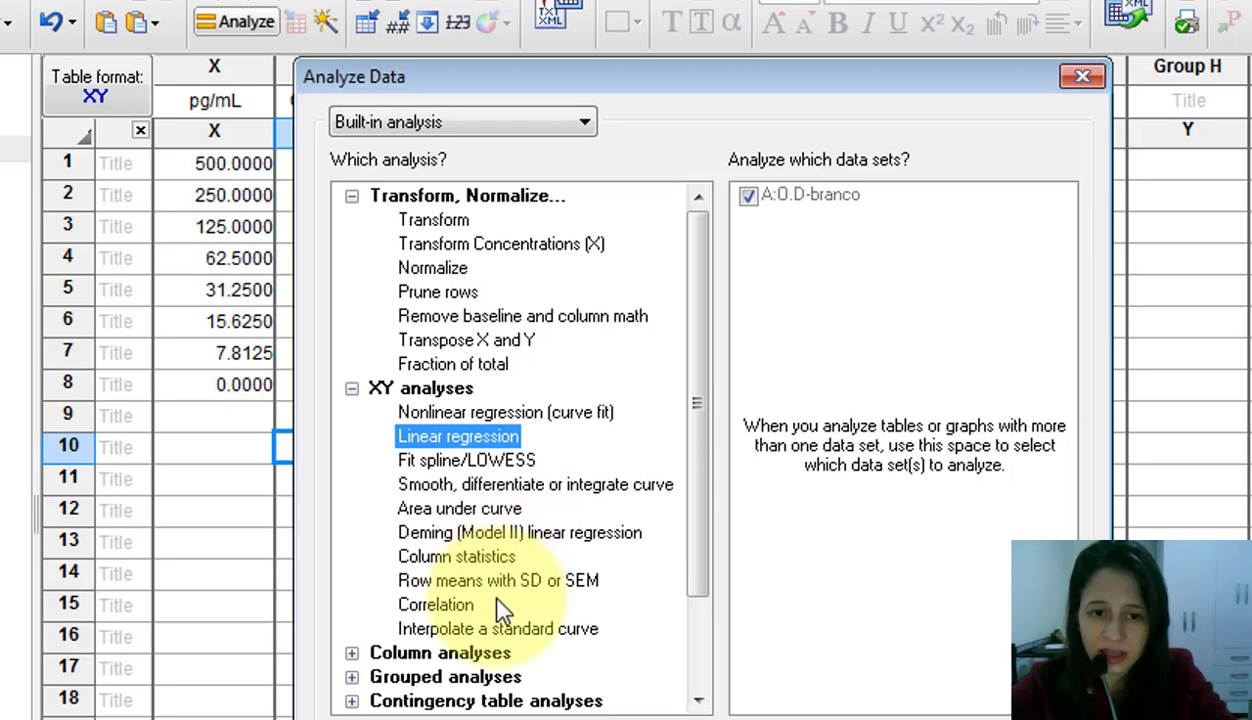
pyautogui.click(446, 562)
pyautogui.click(968, 688)
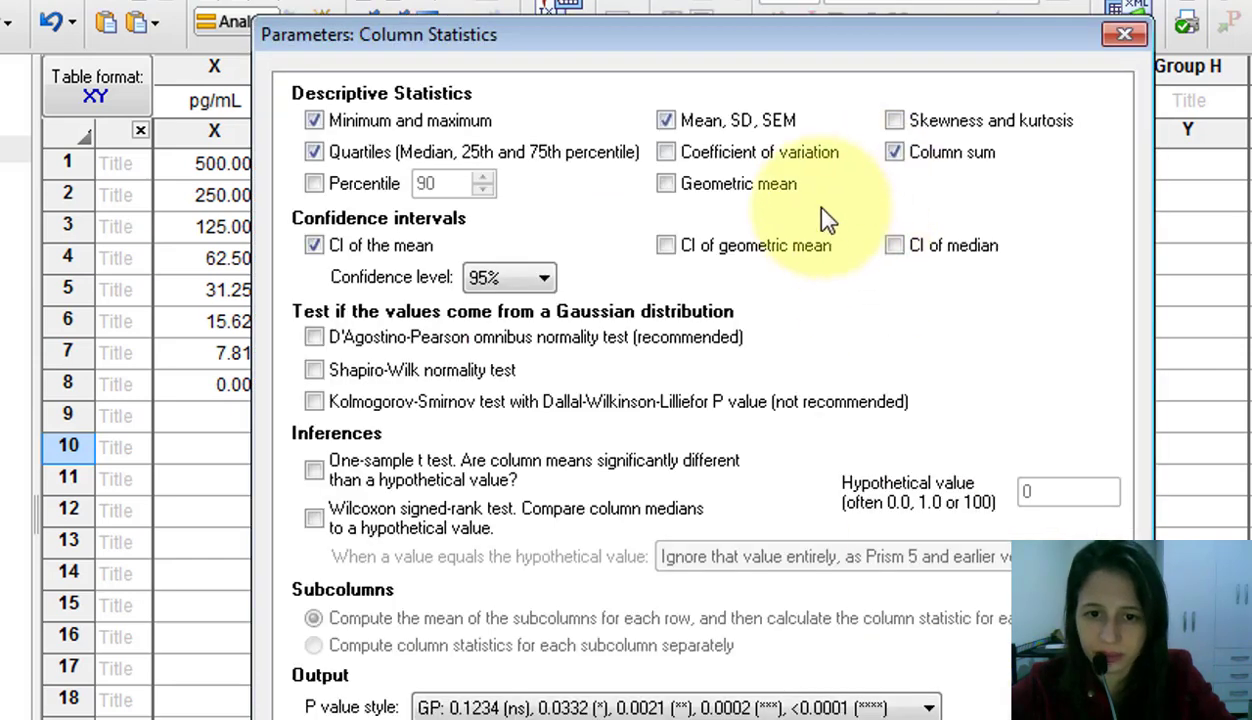
pyautogui.click(795, 168)
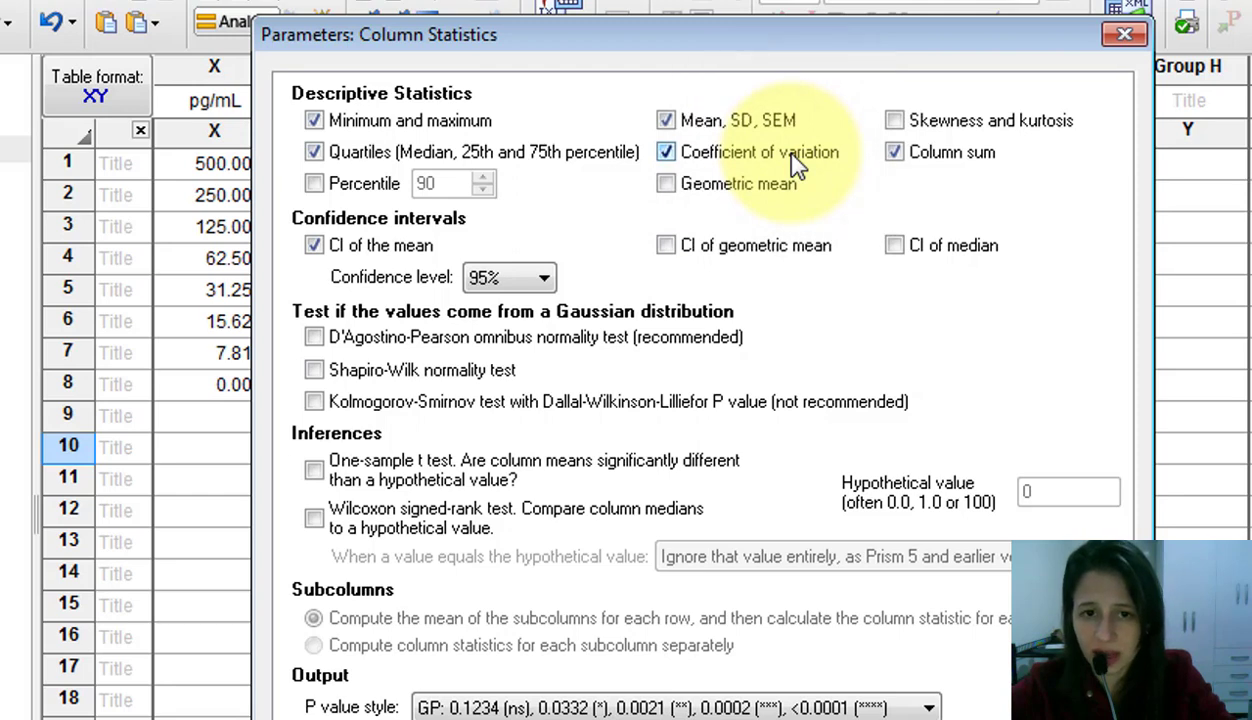
pyautogui.click(790, 168)
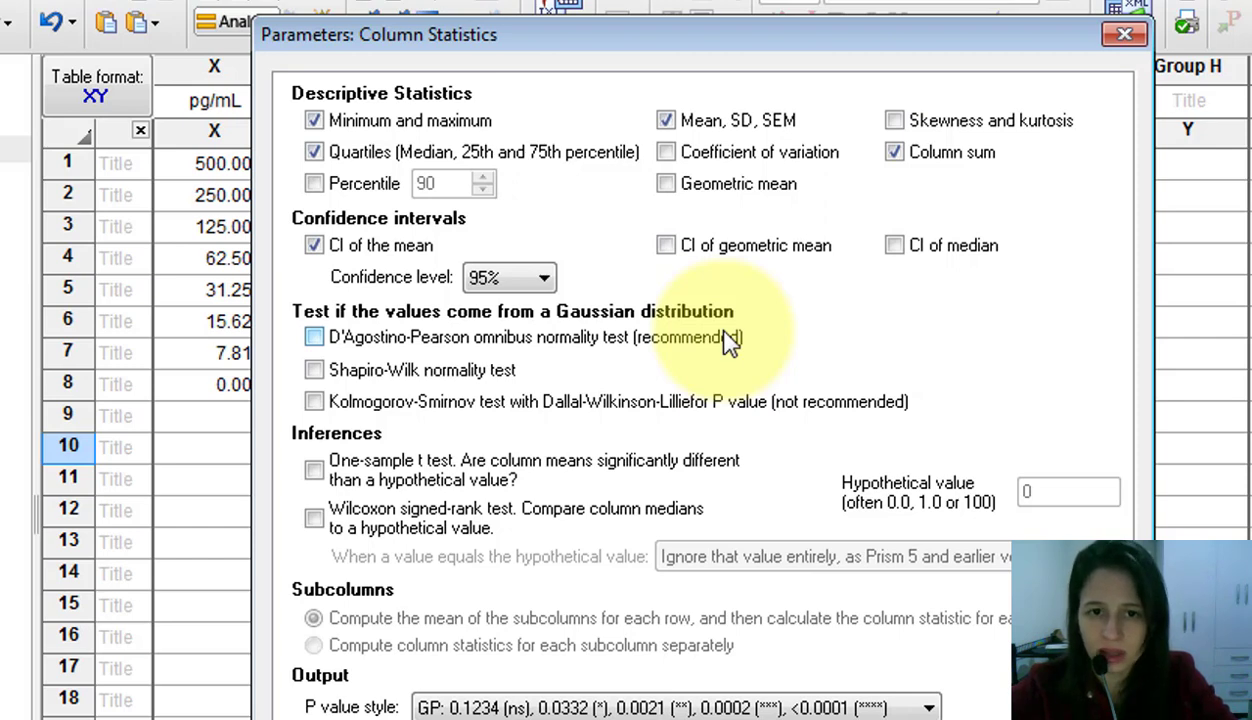
pyautogui.click(490, 405)
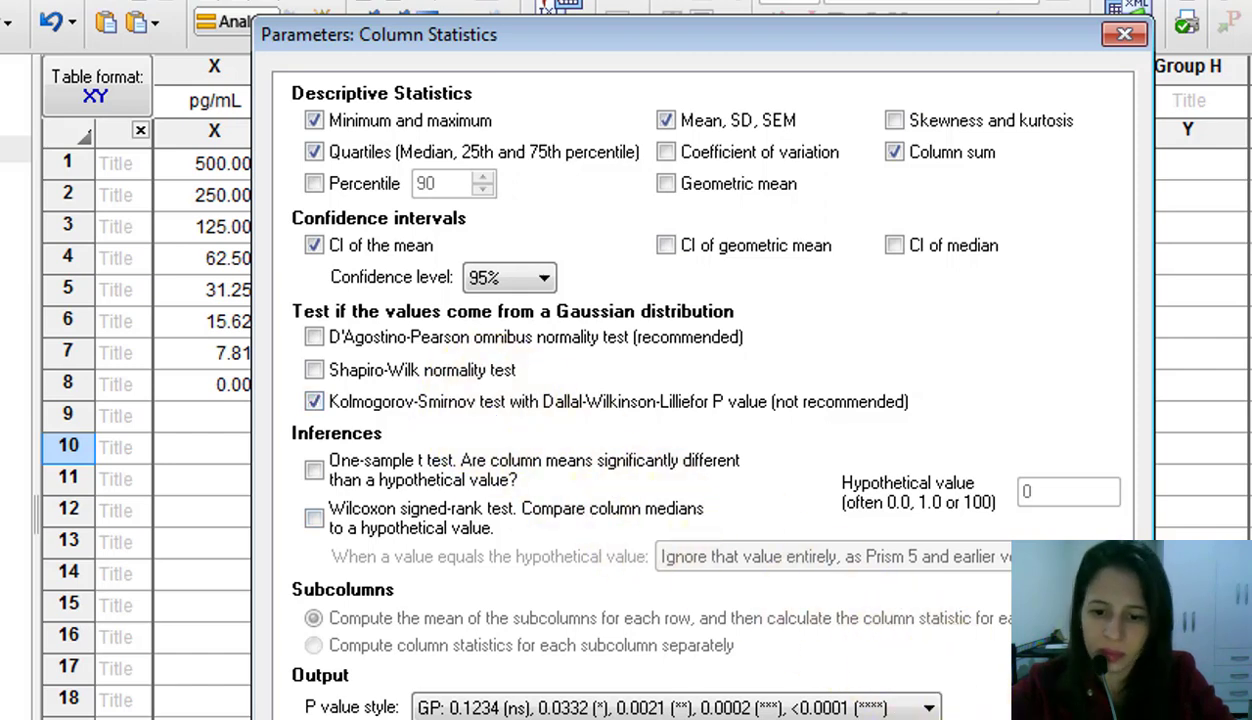
pyautogui.click(1075, 718)
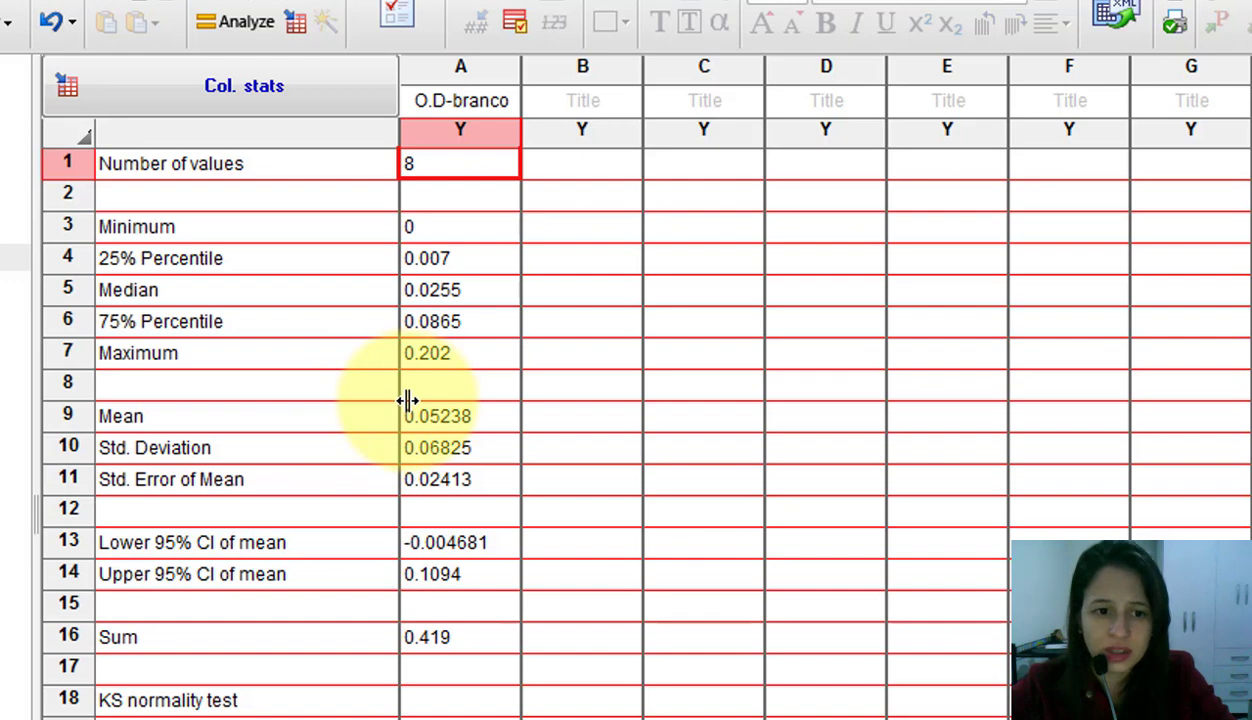
# Compare the median and mean of O.D-branco in the column statistics and locate the KS normality test section
pyautogui.click(440, 426)
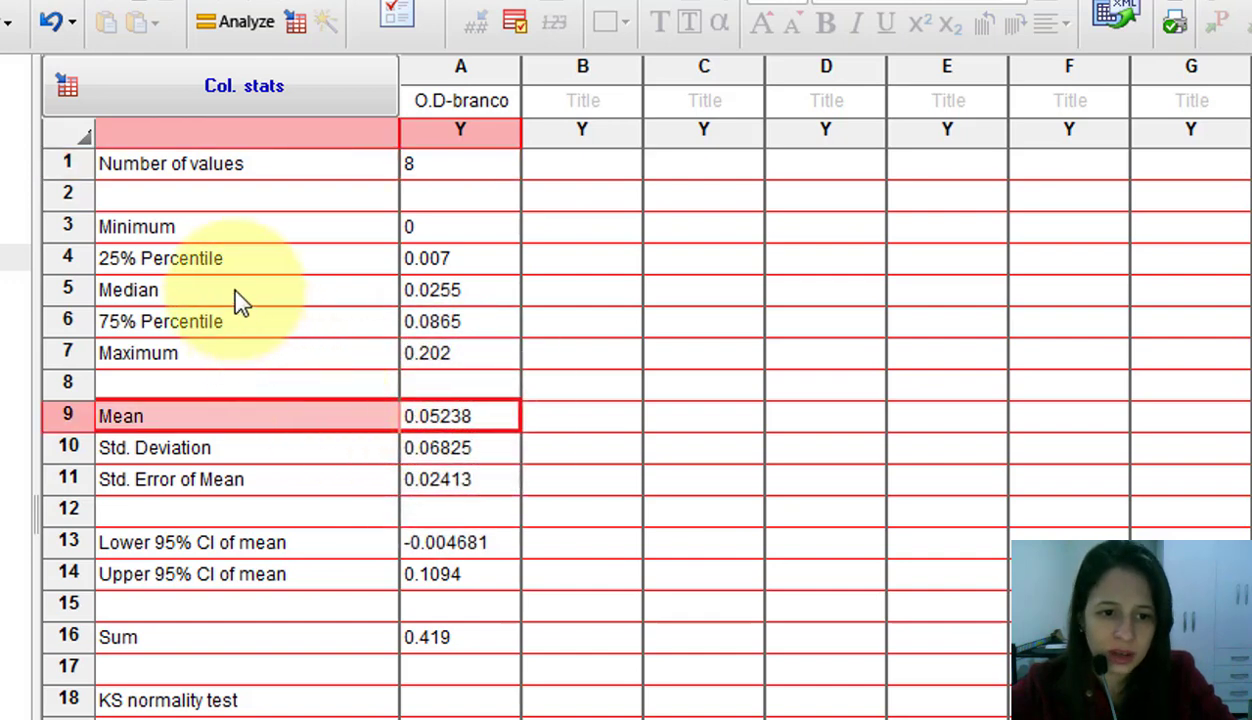
pyautogui.click(355, 290)
pyautogui.click(478, 292)
pyautogui.click(463, 418)
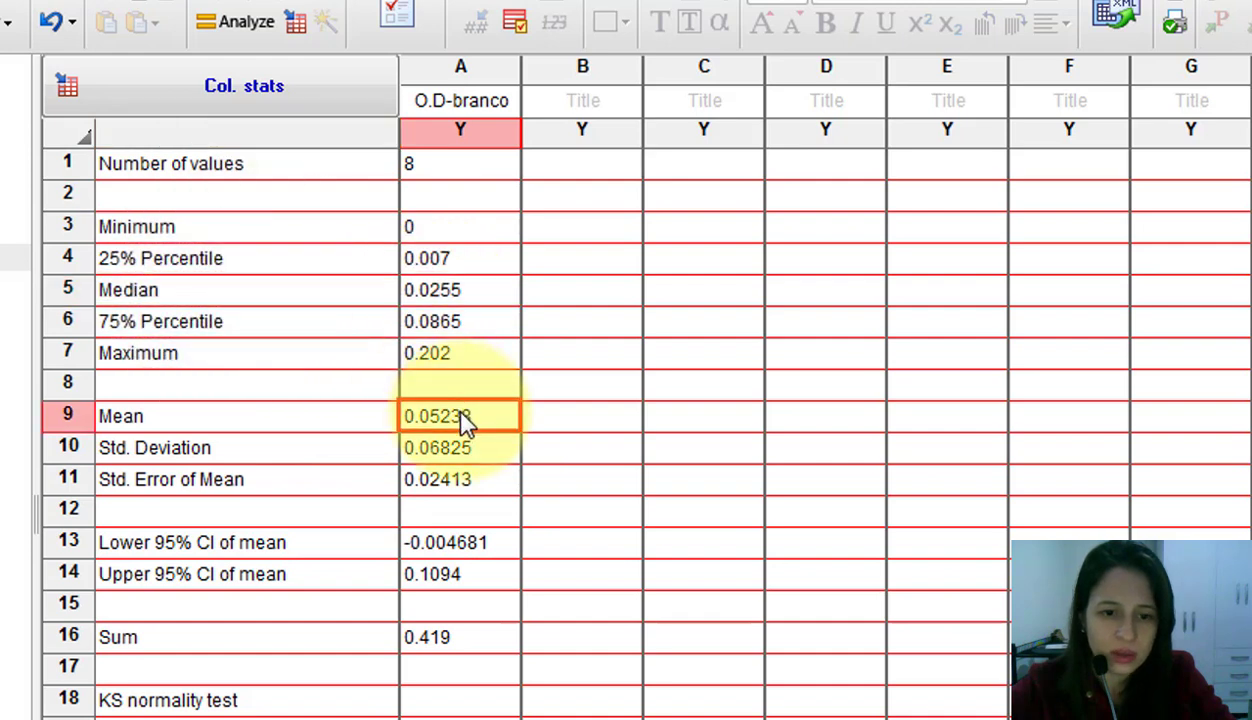
pyautogui.click(466, 296)
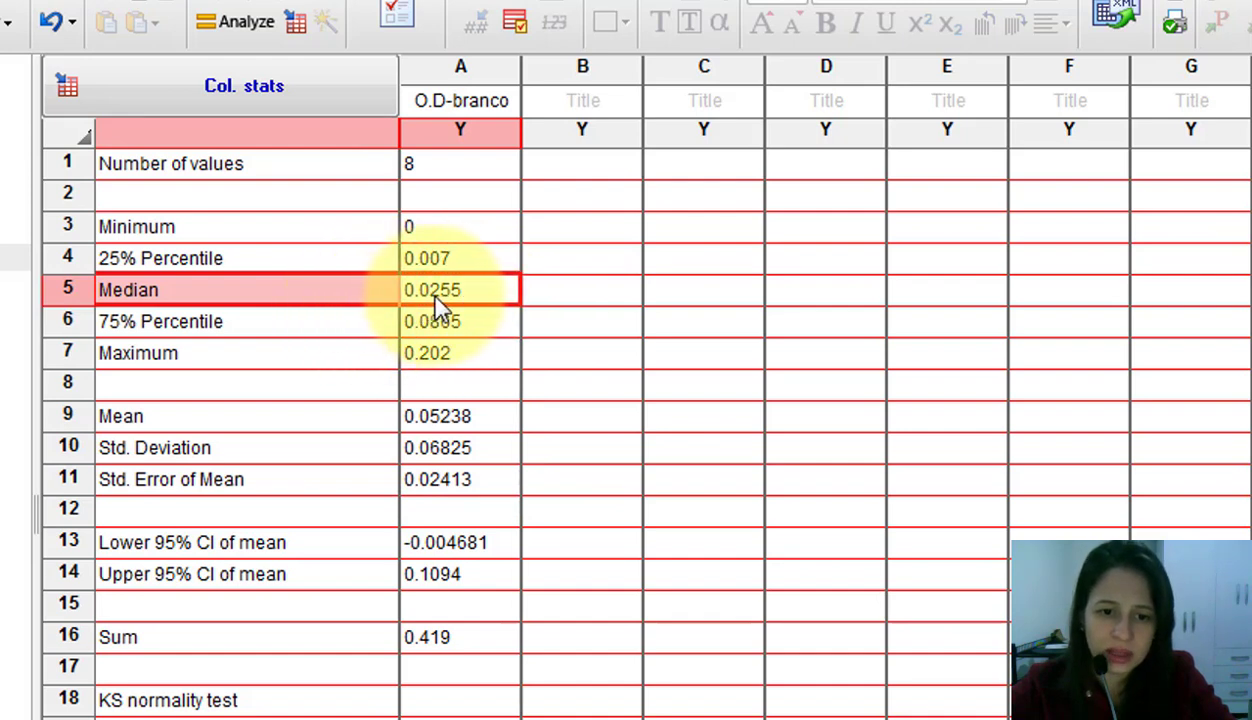
pyautogui.click(420, 424)
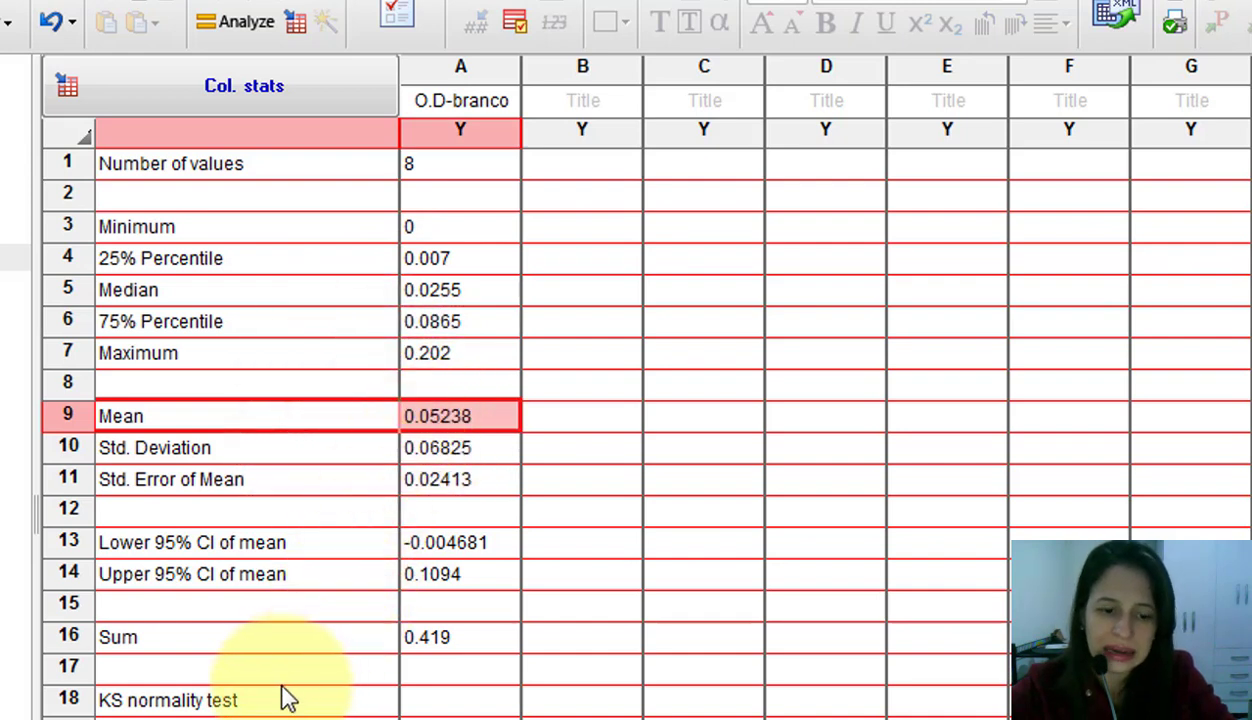
pyautogui.click(425, 702)
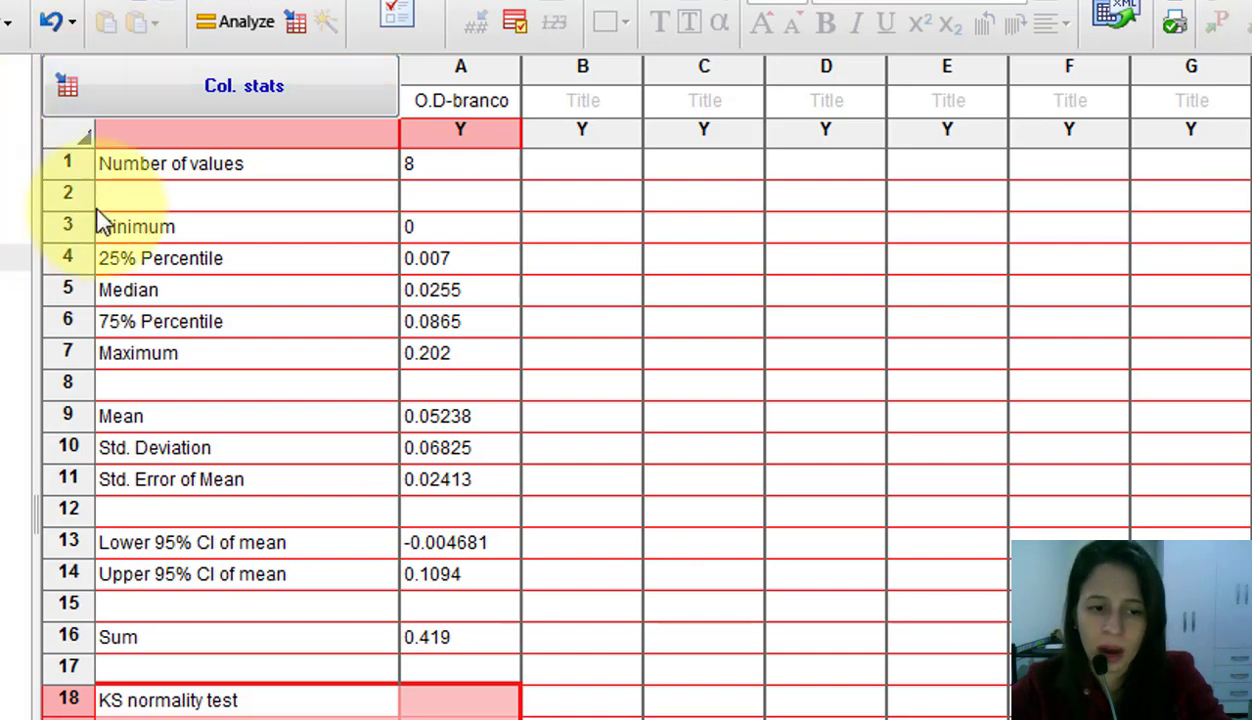
# Return to the Data 1 table and run a Linear regression on O.D-branco with the default parameters
pyautogui.moveTo(15, 258)
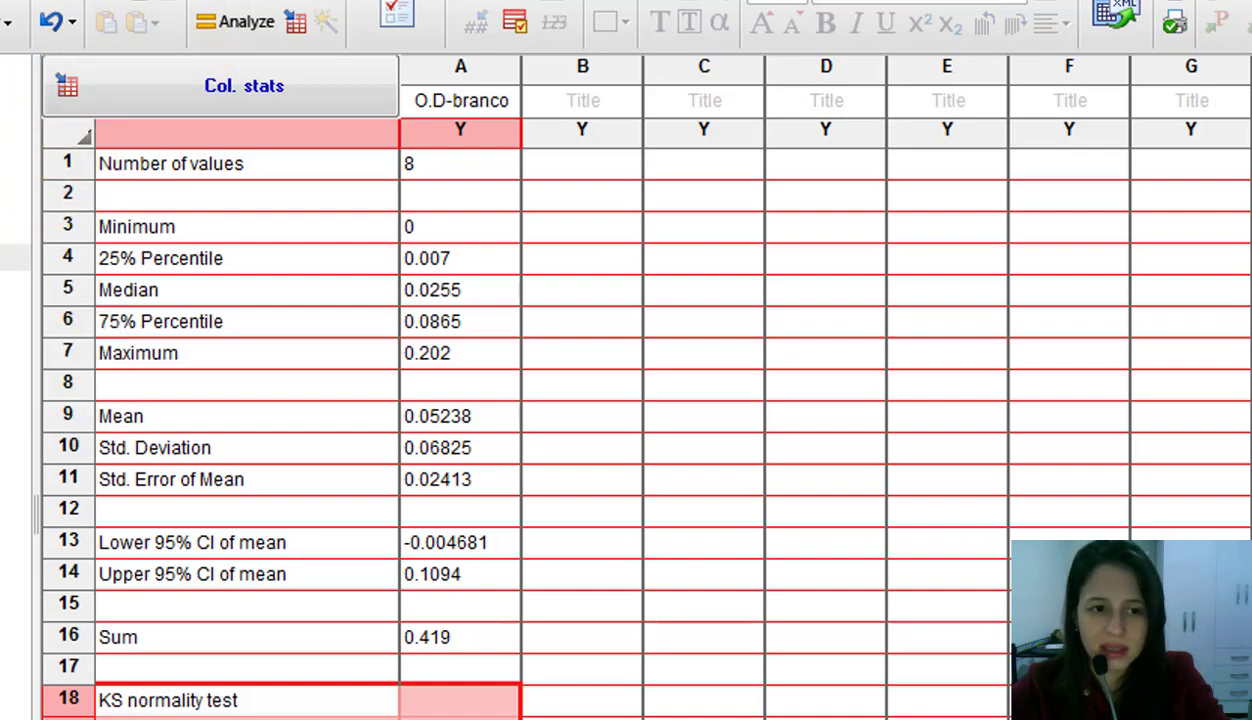
pyautogui.click(8, 149)
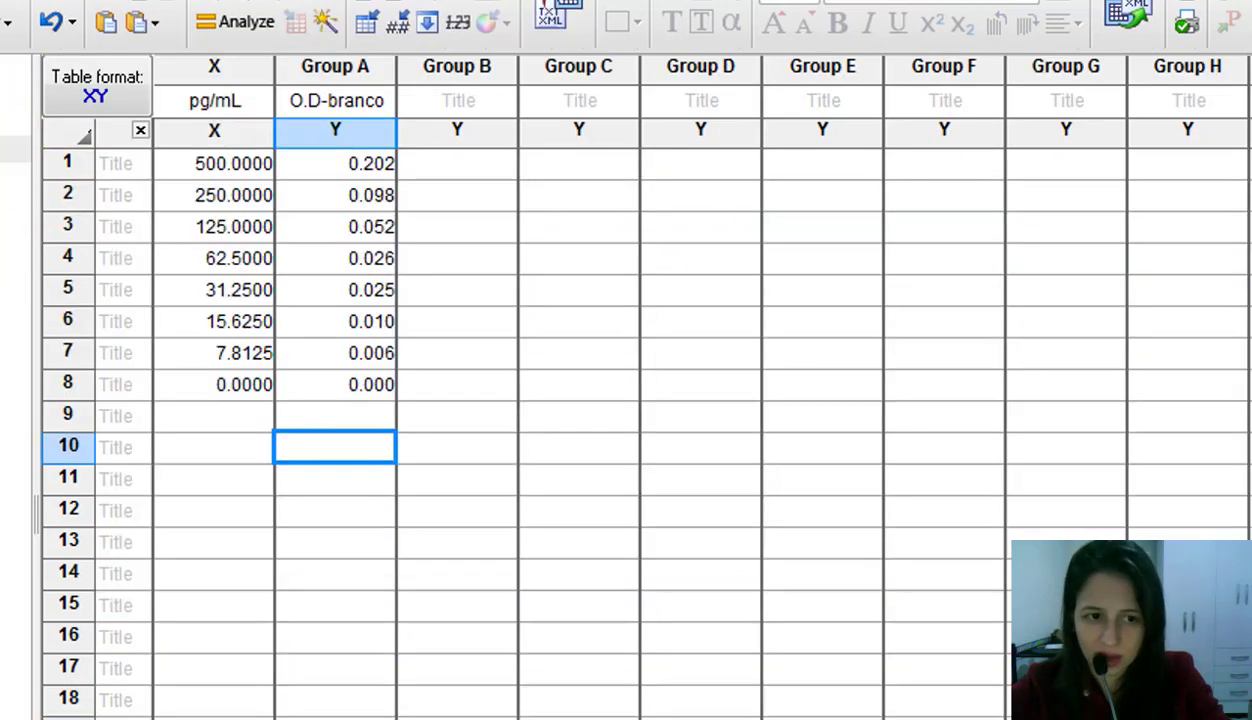
pyautogui.click(242, 24)
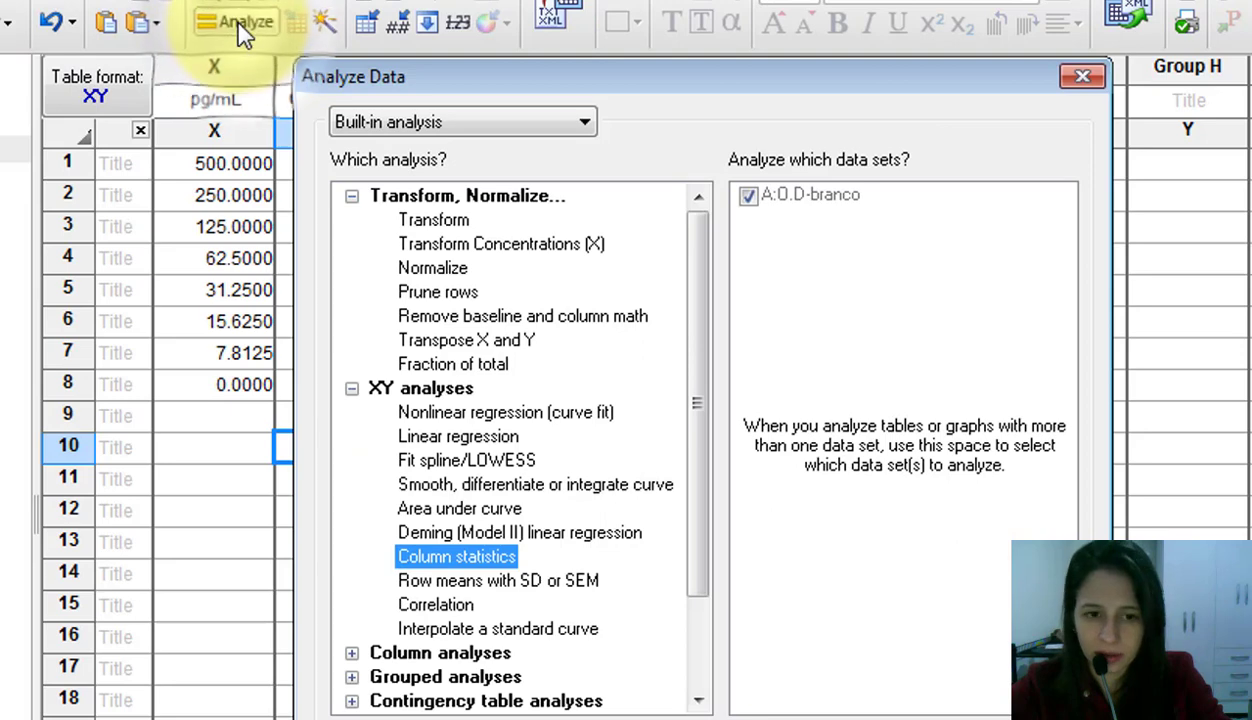
pyautogui.click(482, 437)
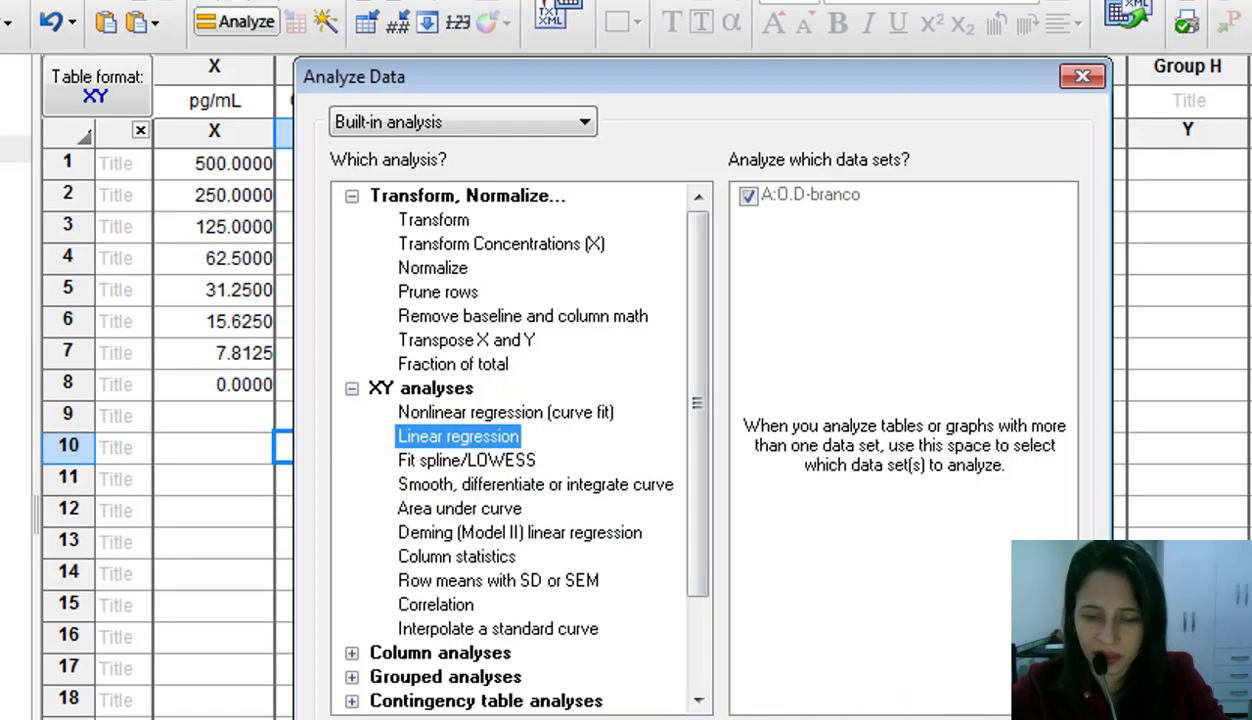
pyautogui.click(1036, 719)
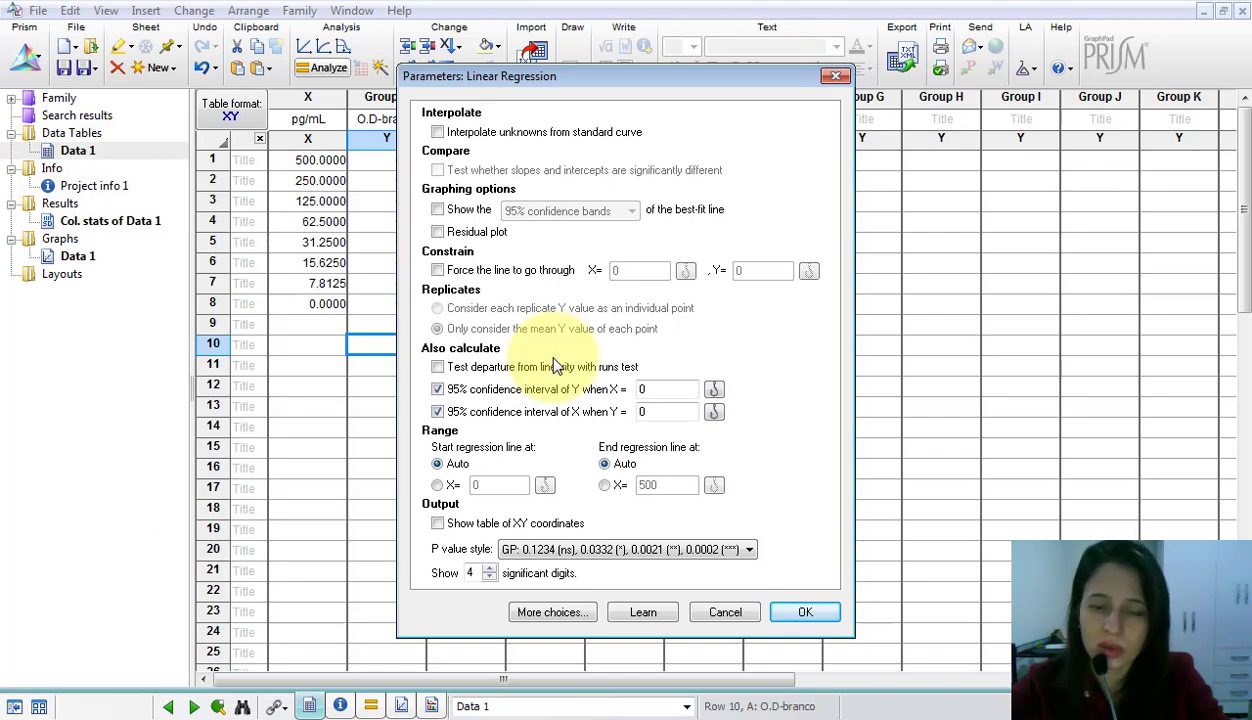
pyautogui.click(806, 614)
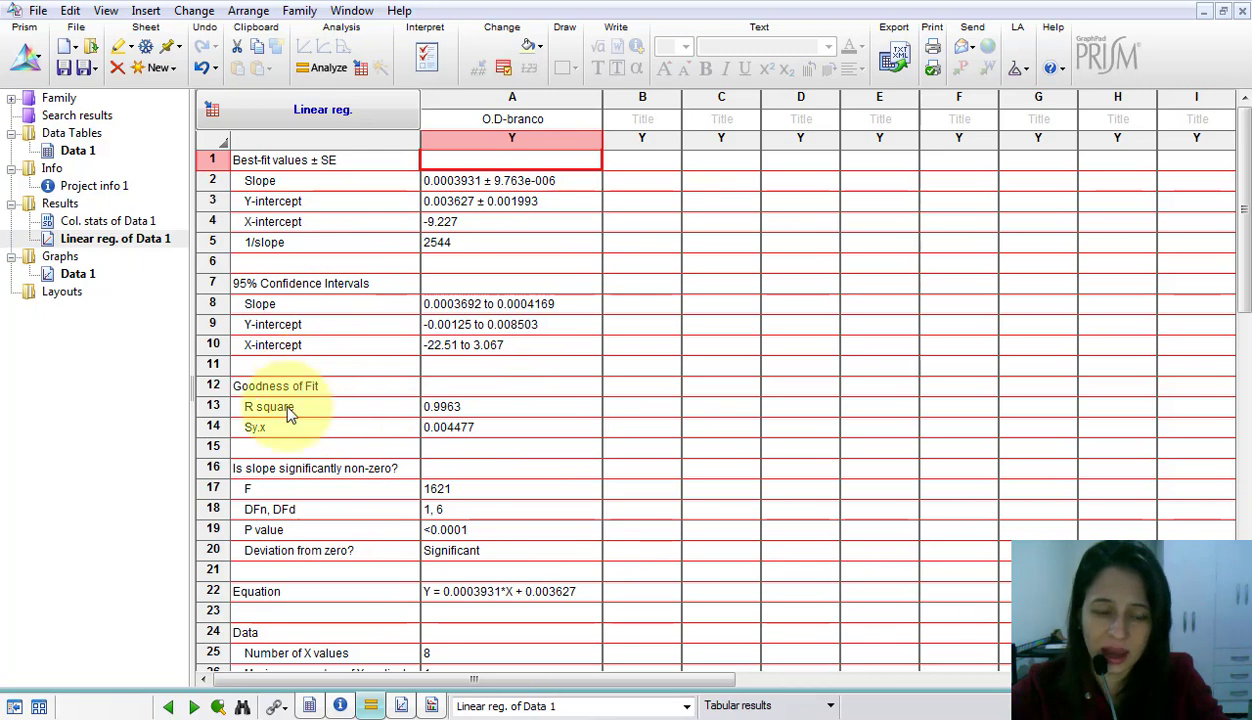
# Highlight the R square row, label and value, in green on the linear regression results sheet
pyautogui.moveTo(330, 405); pyautogui.dragTo(465, 427)
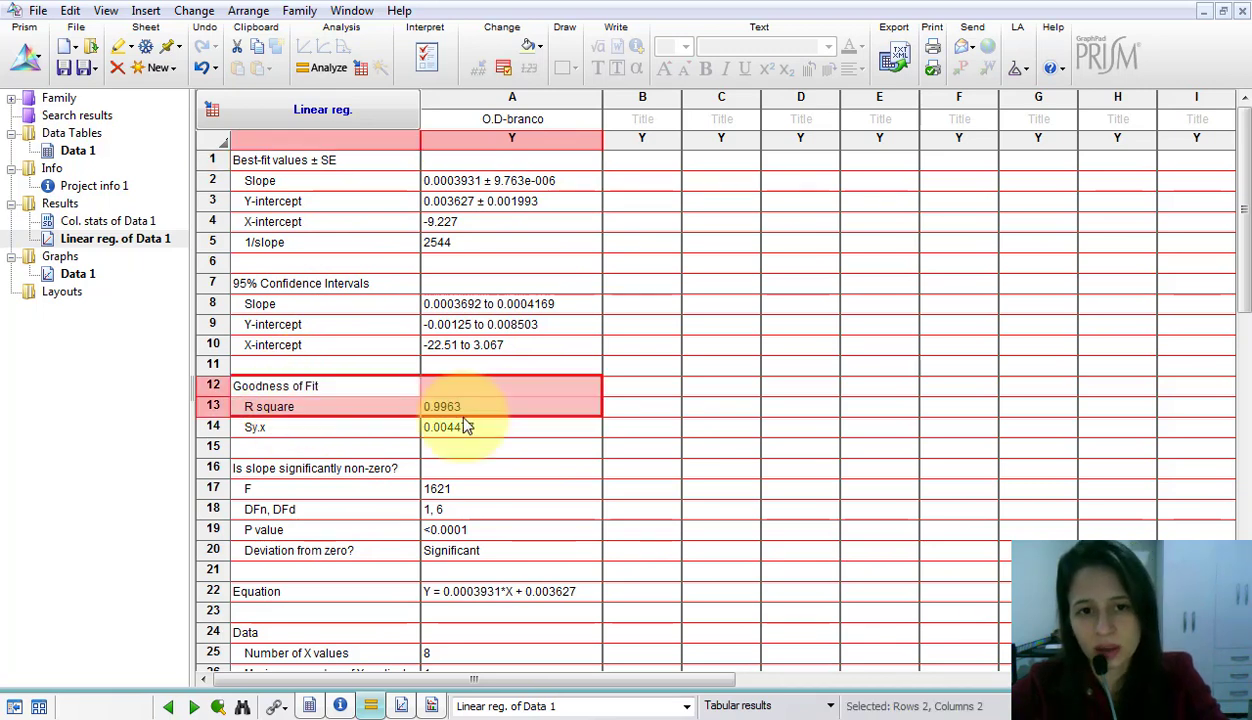
pyautogui.click(462, 414)
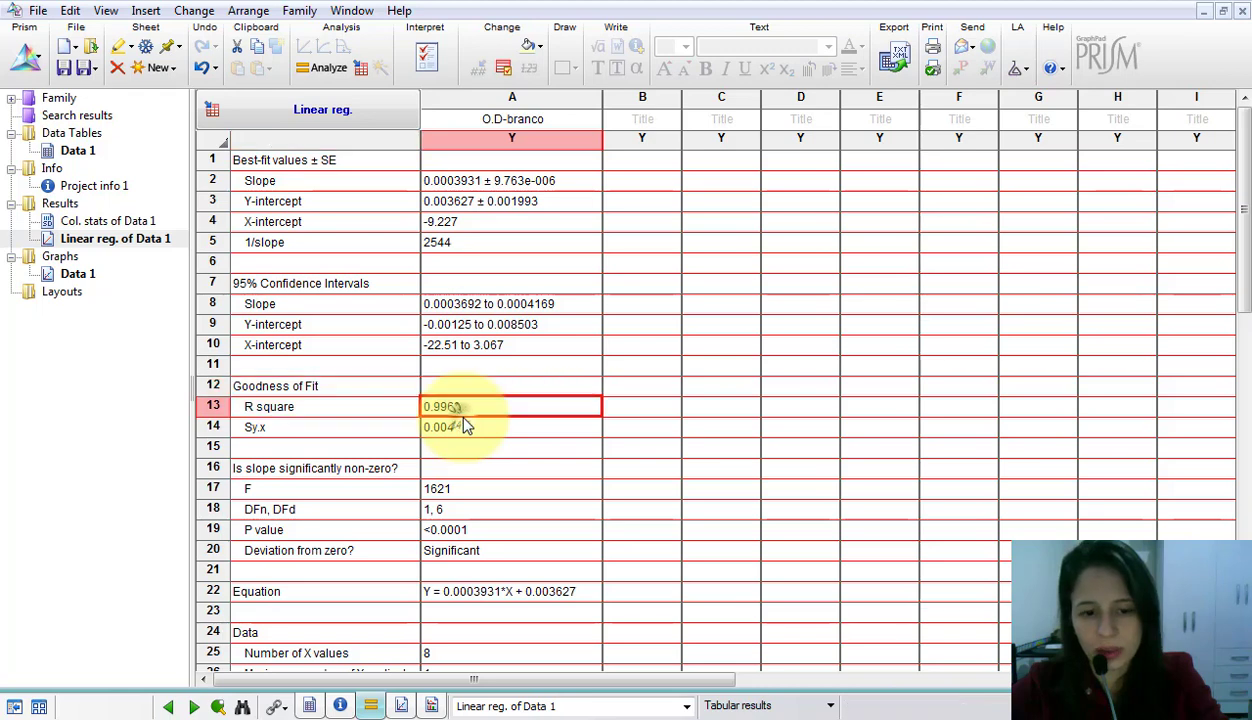
pyautogui.click(331, 409)
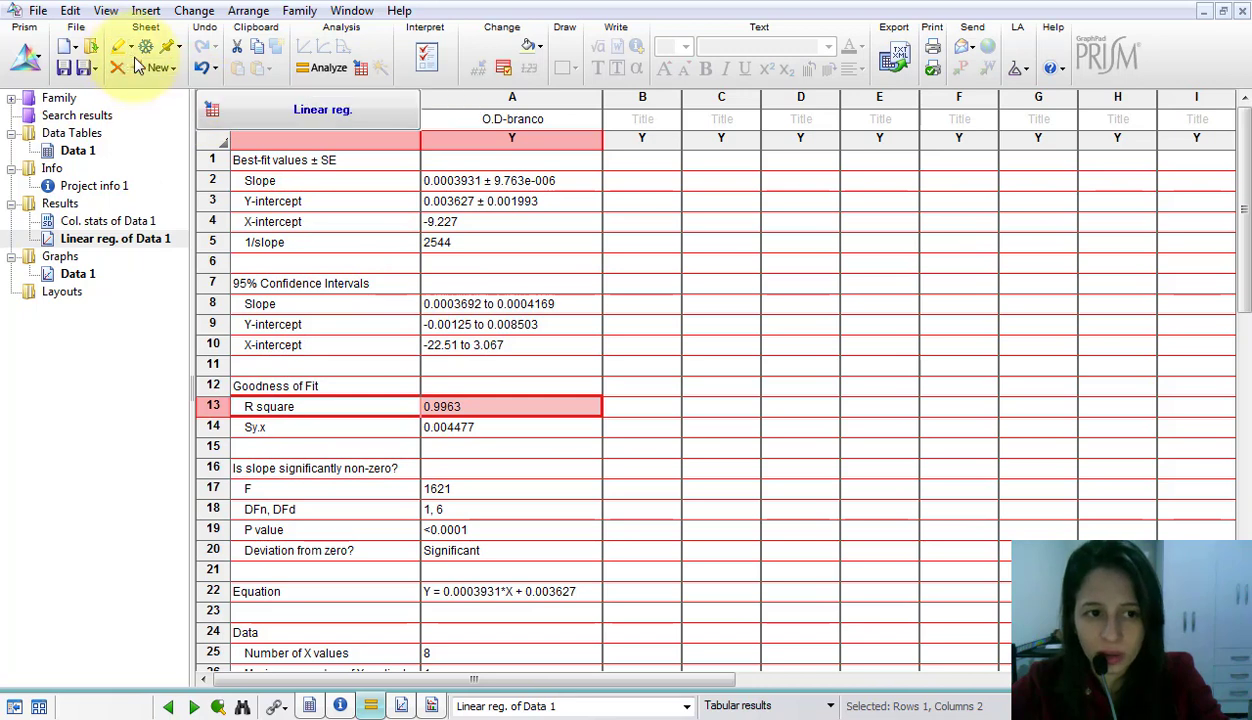
pyautogui.click(540, 47)
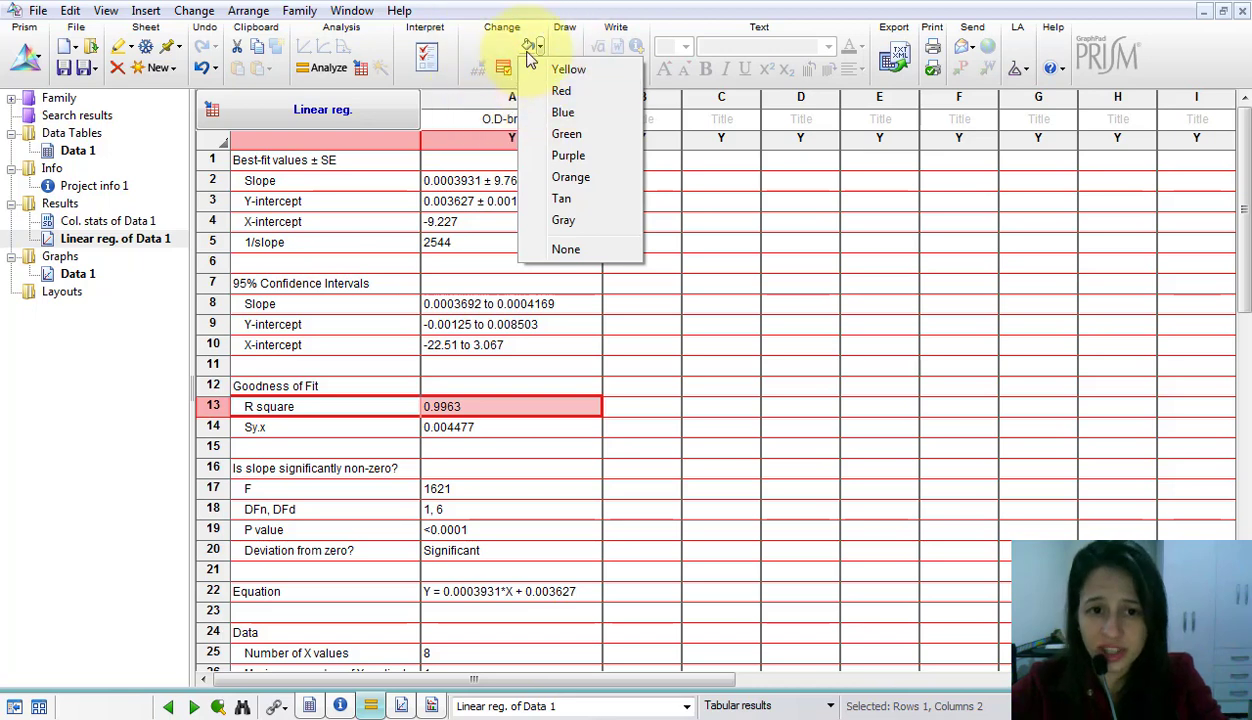
pyautogui.click(530, 30)
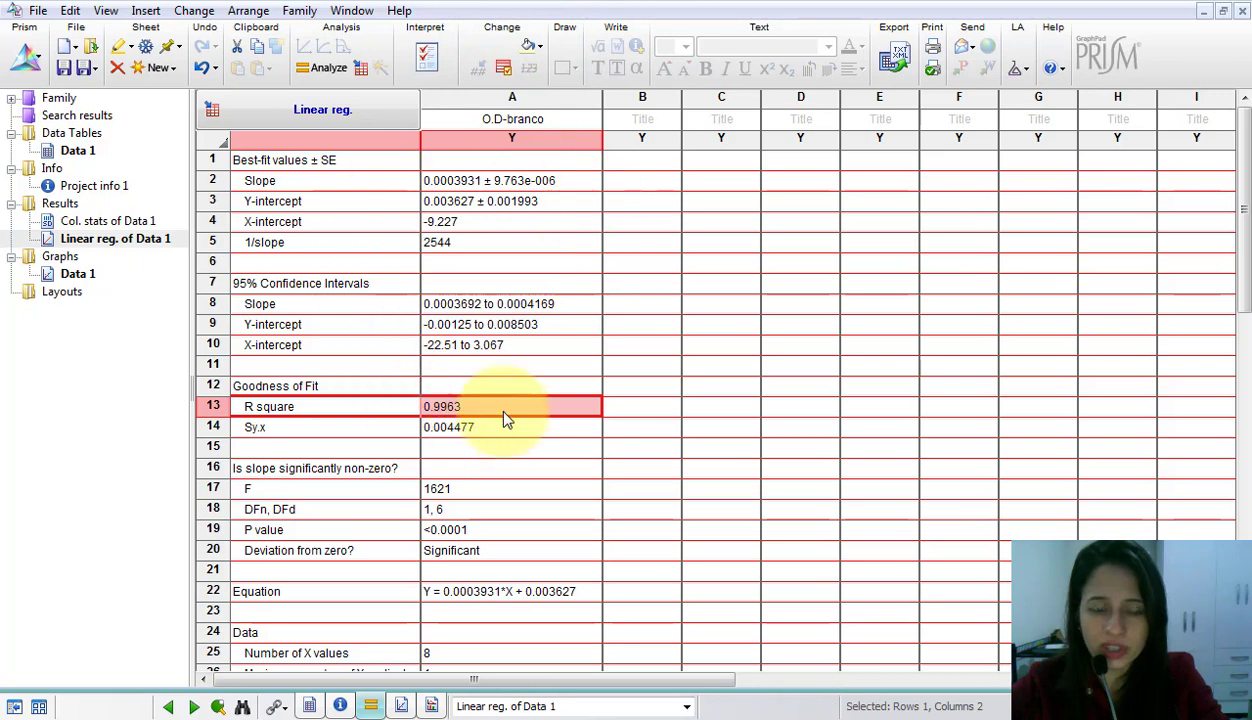
pyautogui.click(541, 46)
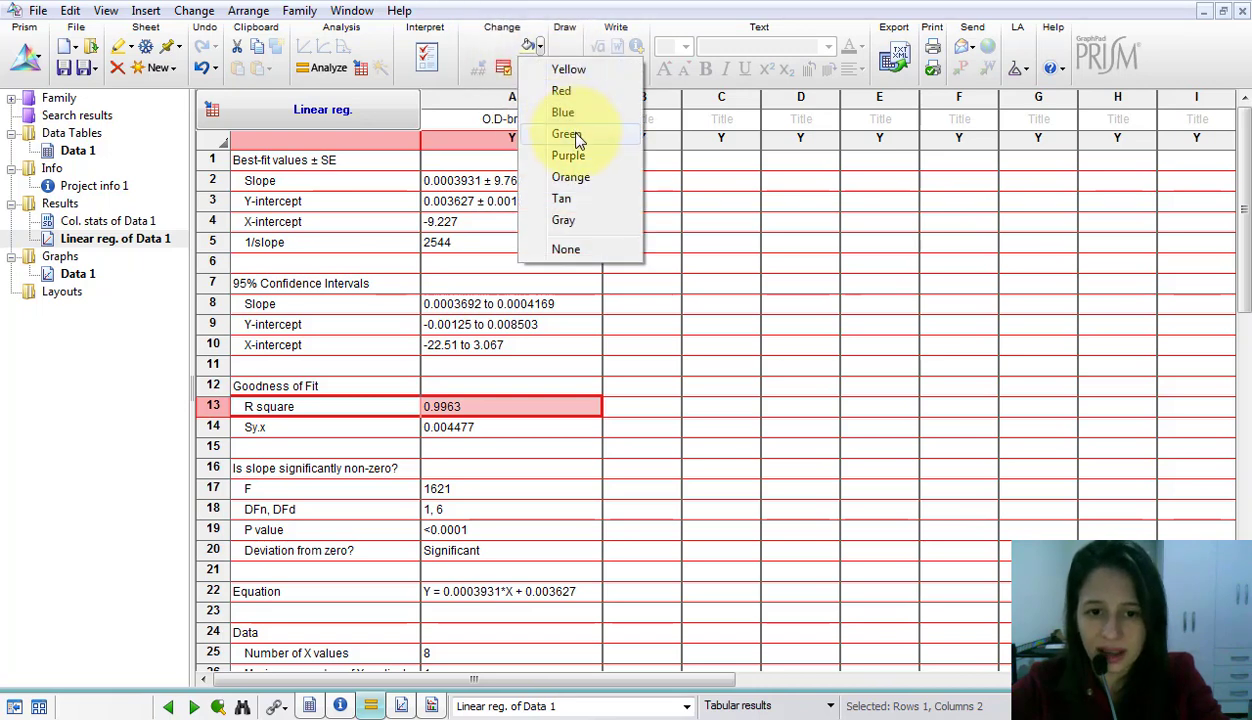
pyautogui.click(578, 138)
pyautogui.click(490, 450)
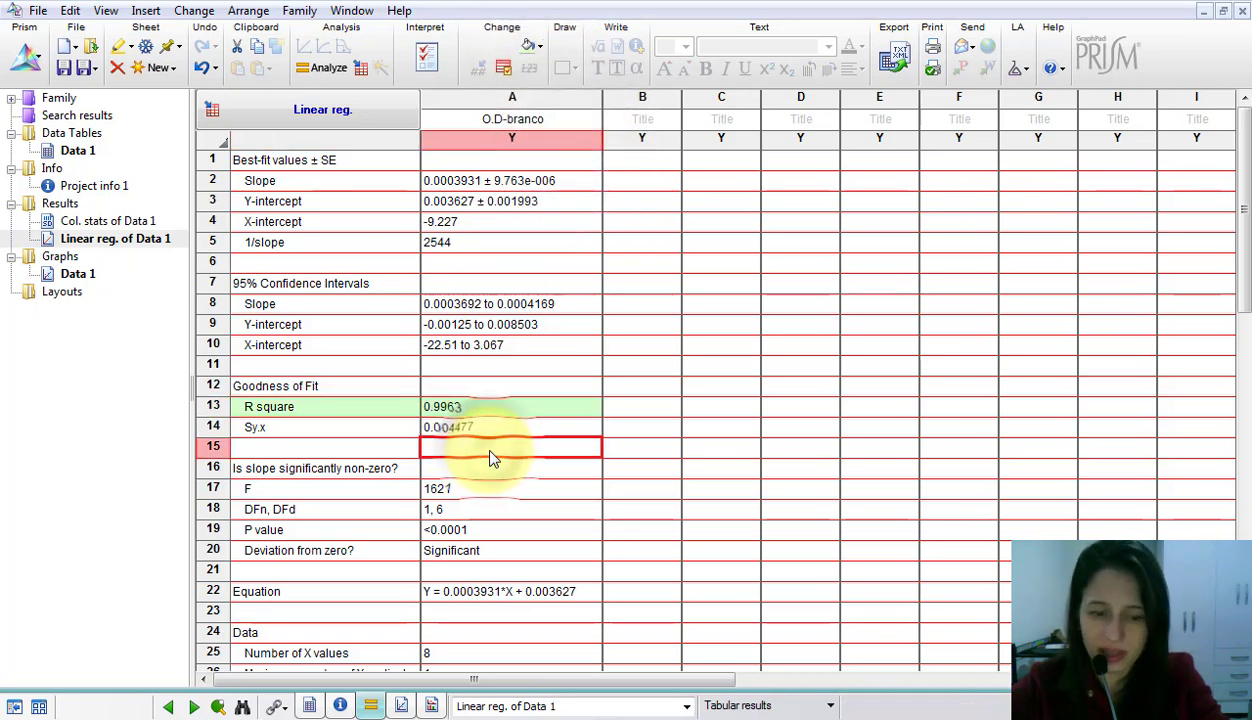
# Review the R square of the regression alongside the concentrations and optical densities in the Data 1 table
pyautogui.moveTo(321, 414); pyautogui.dragTo(468, 410)
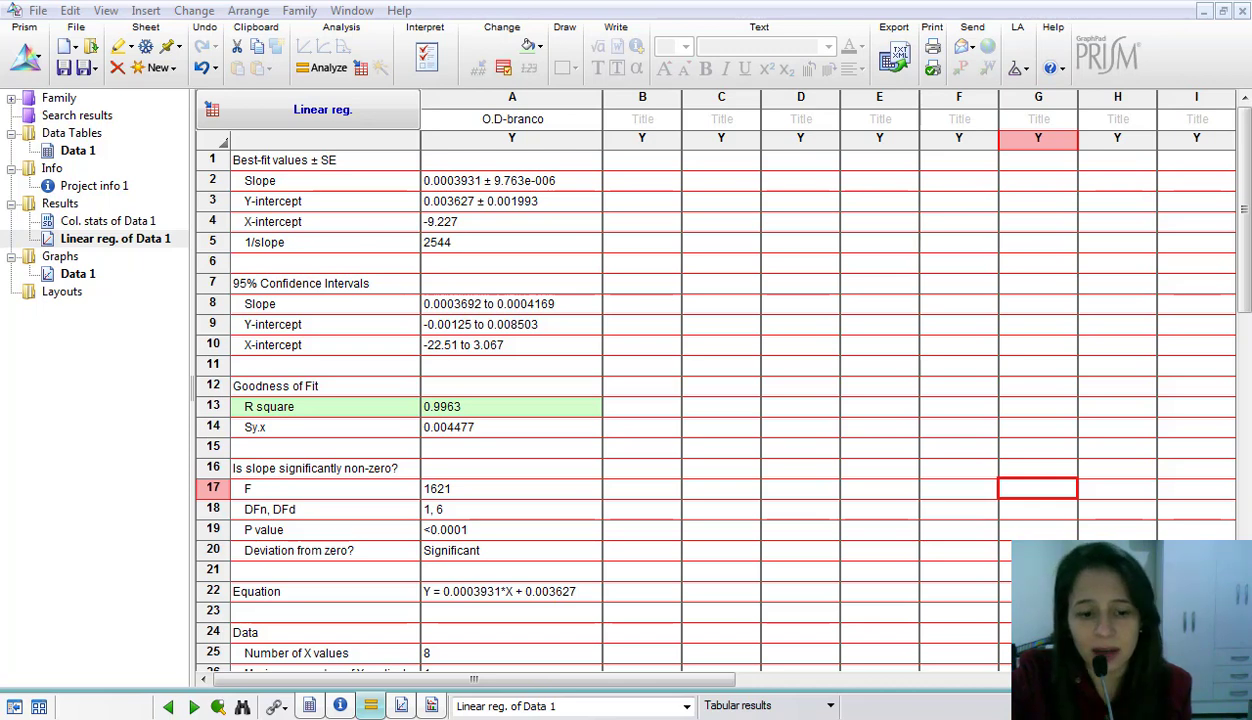
pyautogui.click(55, 152)
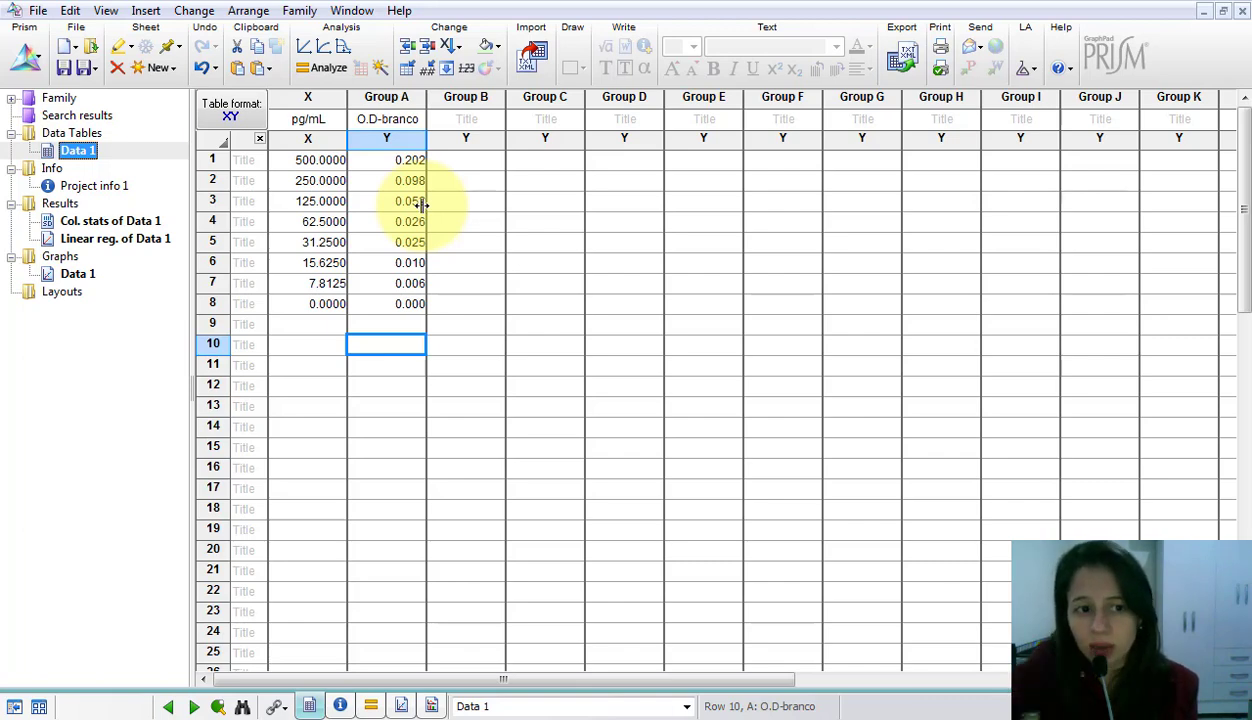
pyautogui.click(110, 238)
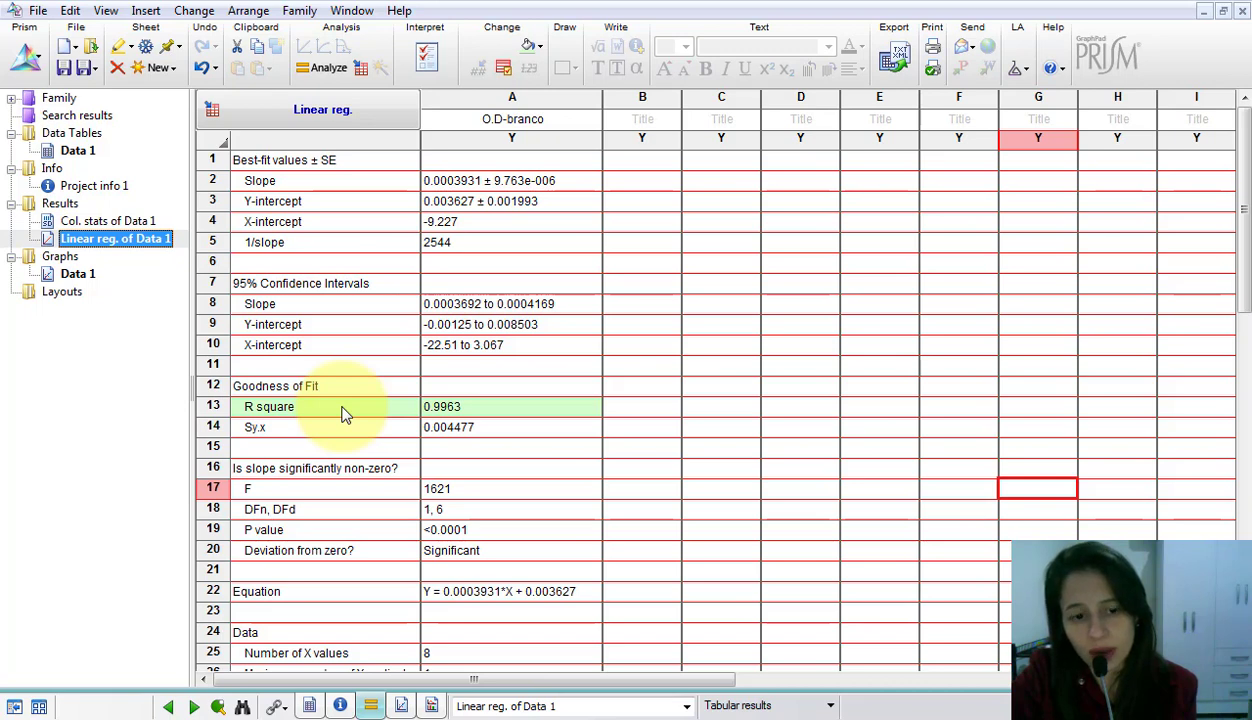
pyautogui.moveTo(341, 409); pyautogui.dragTo(452, 402)
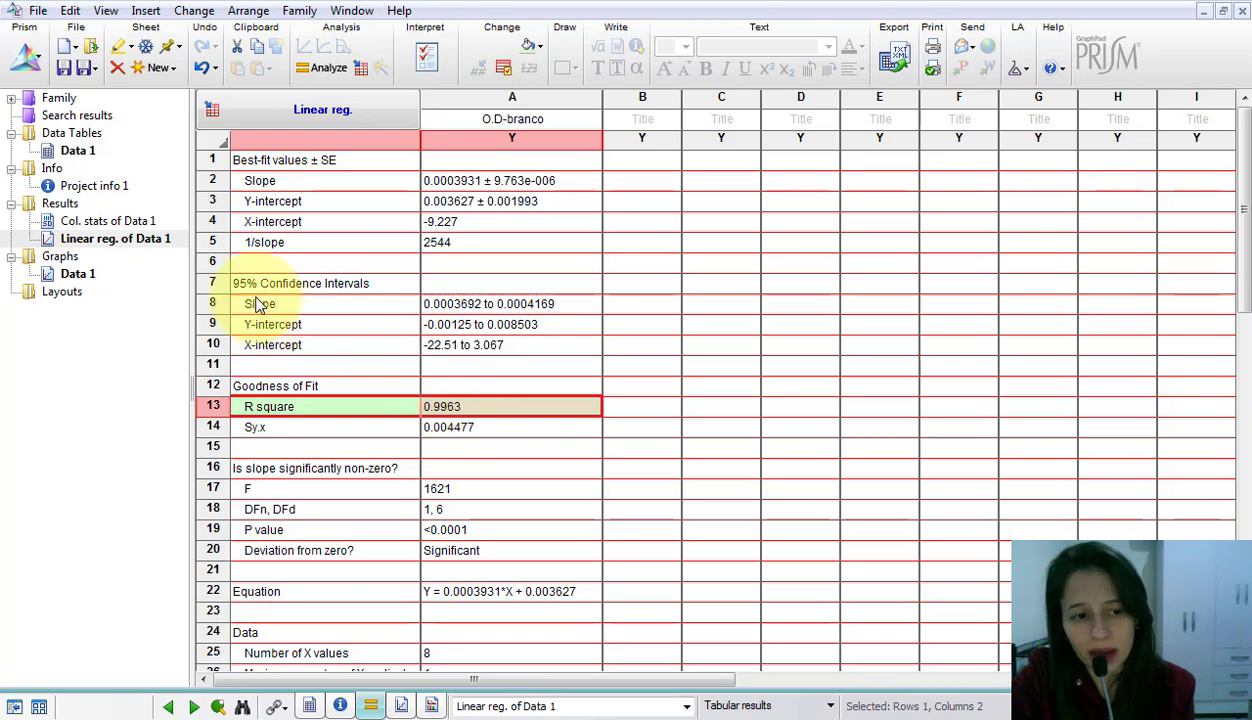
# Create the Data 1 graph as an XY points-only plot of O.D-branco against pg/mL
pyautogui.click(72, 275)
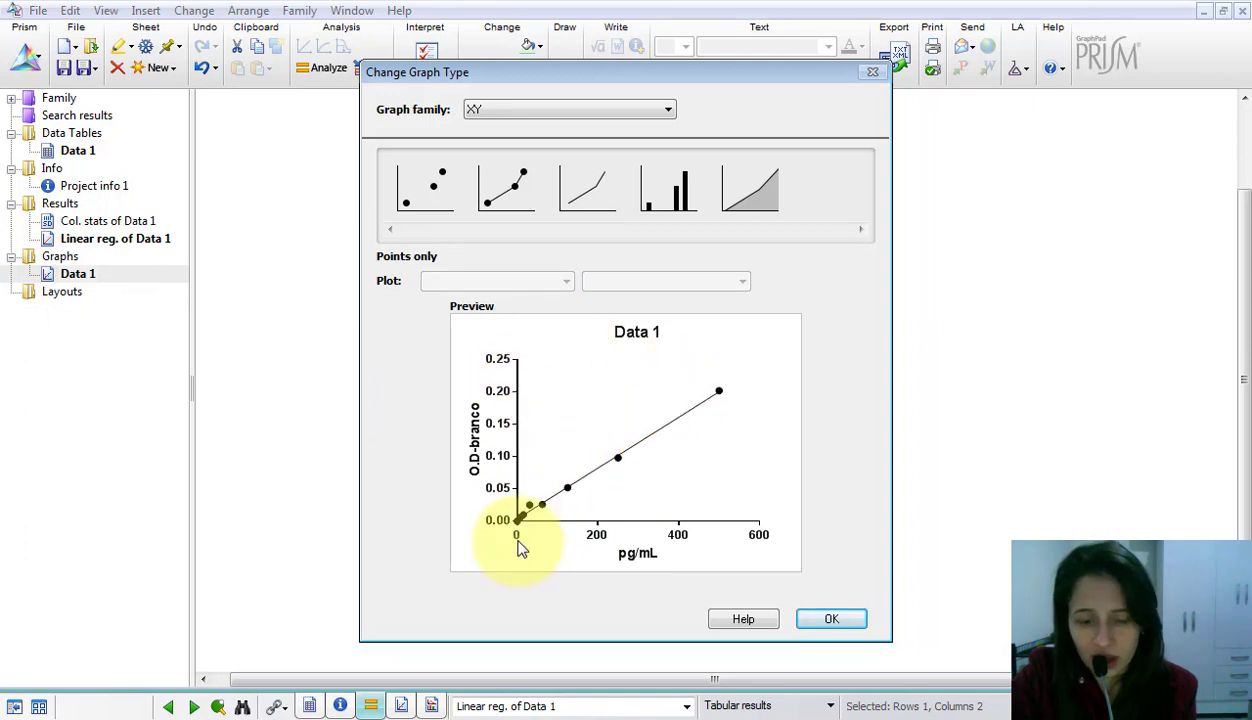
pyautogui.click(830, 619)
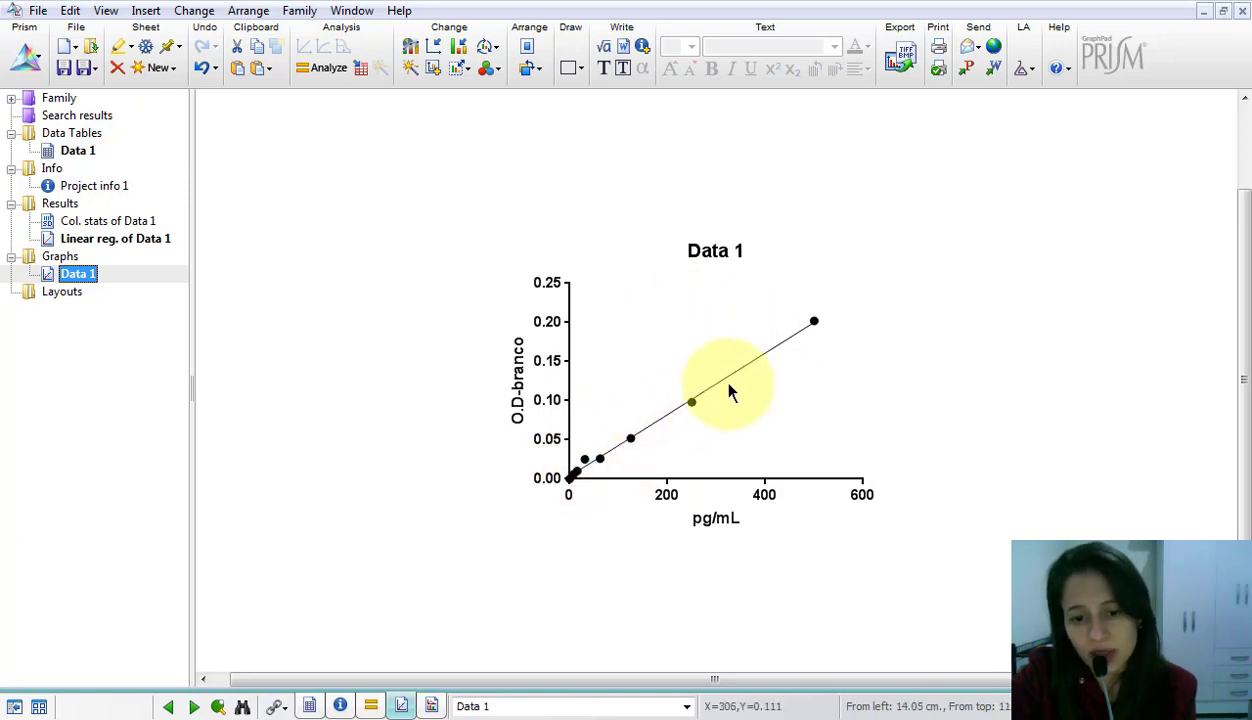
pyautogui.click(530, 458)
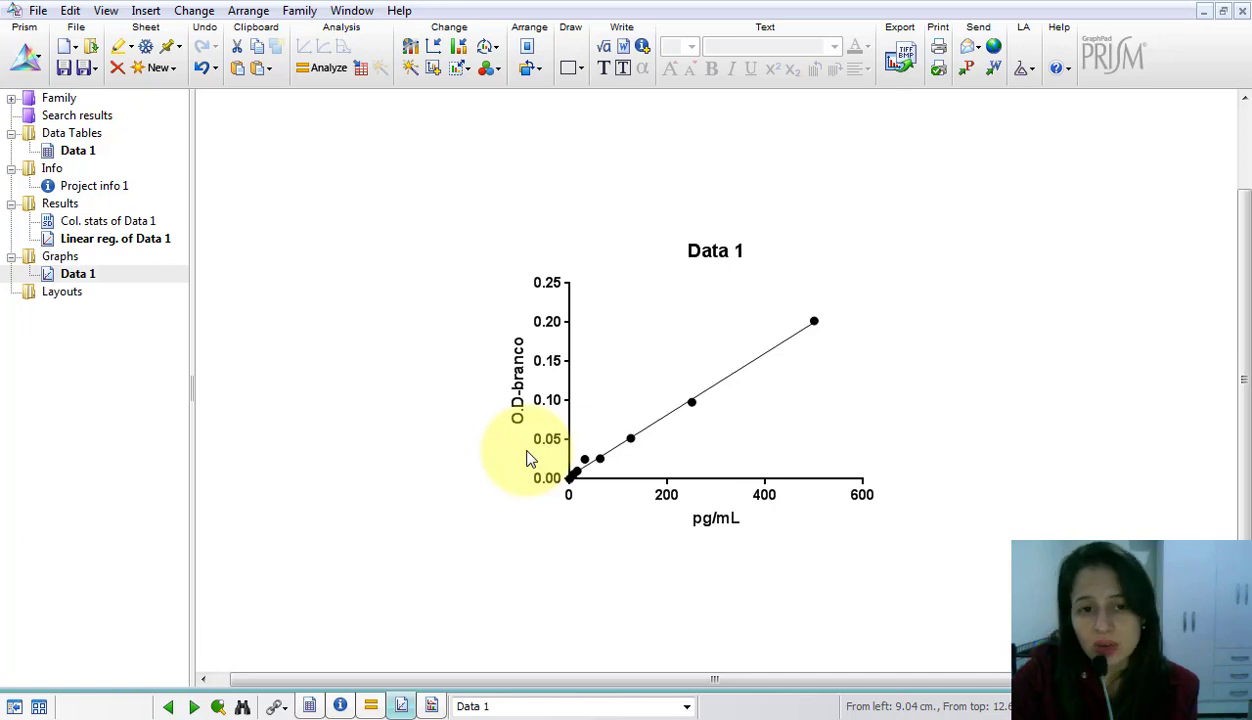
# Switch to the IL-4_baço sheet in Excel, enter the heading "amostras" in A12 and widen column A to fit it
pyautogui.click(295, 712)
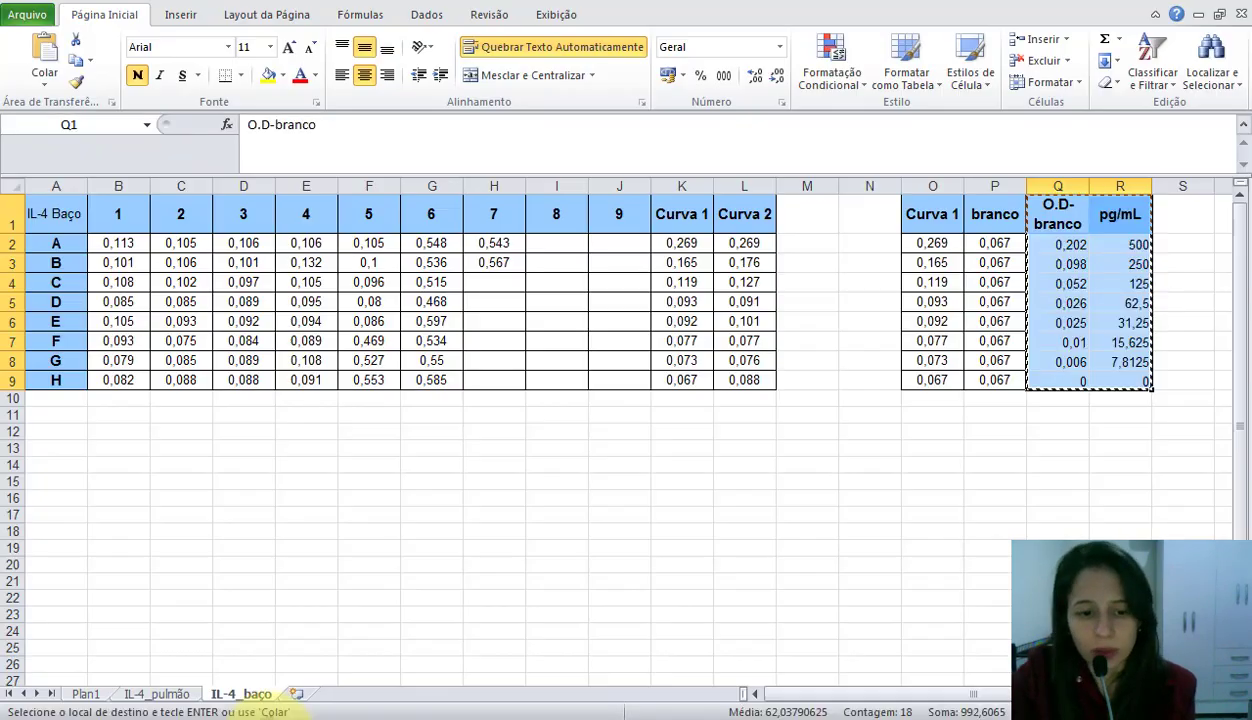
pyautogui.click(61, 426)
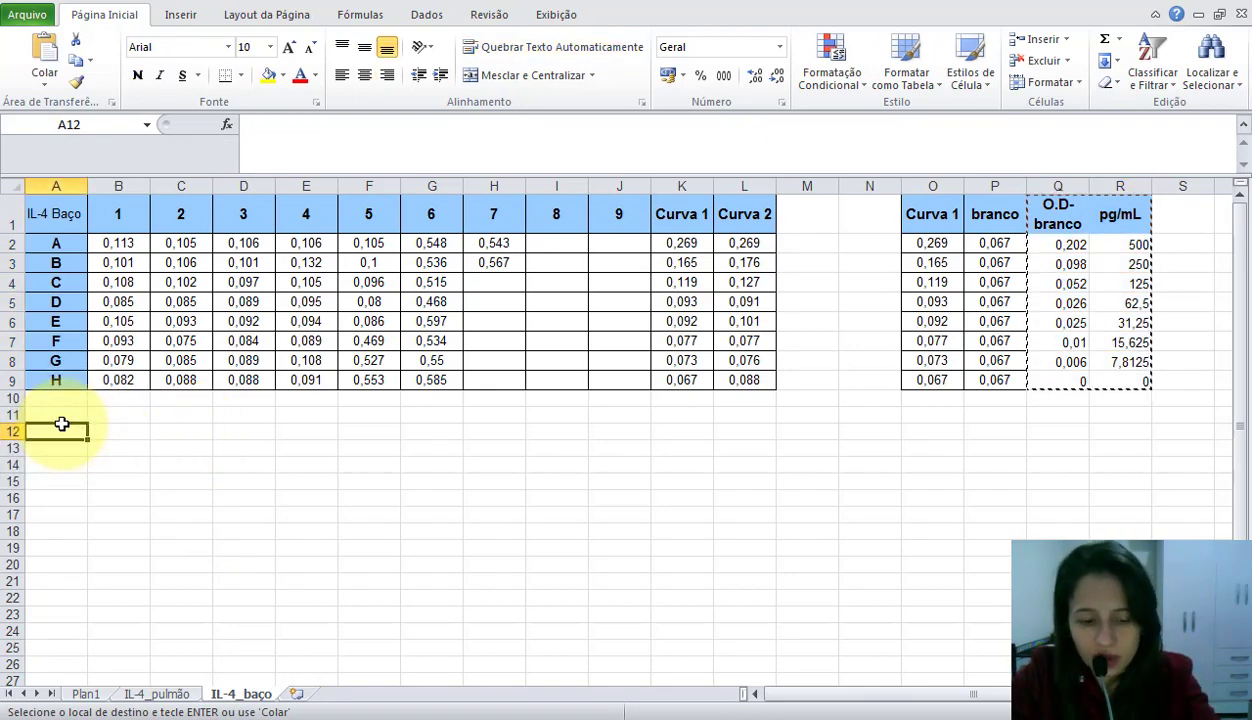
pyautogui.write('amostras')
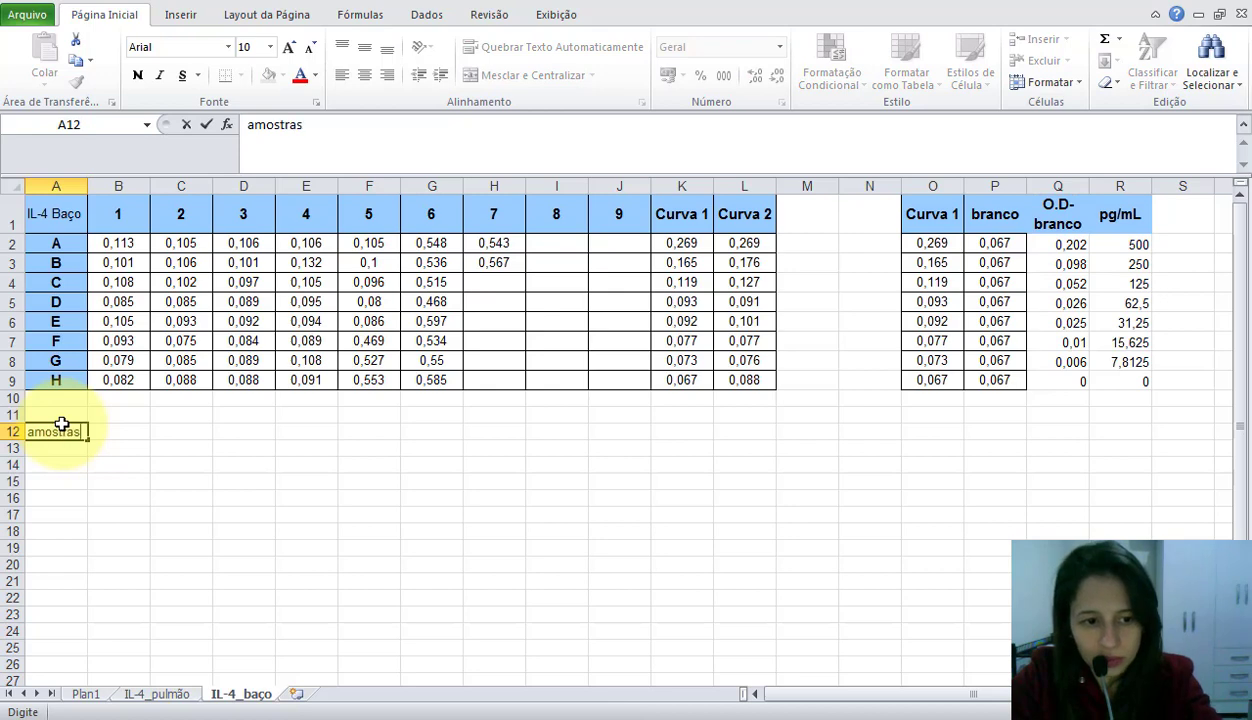
pyautogui.press('Tab')
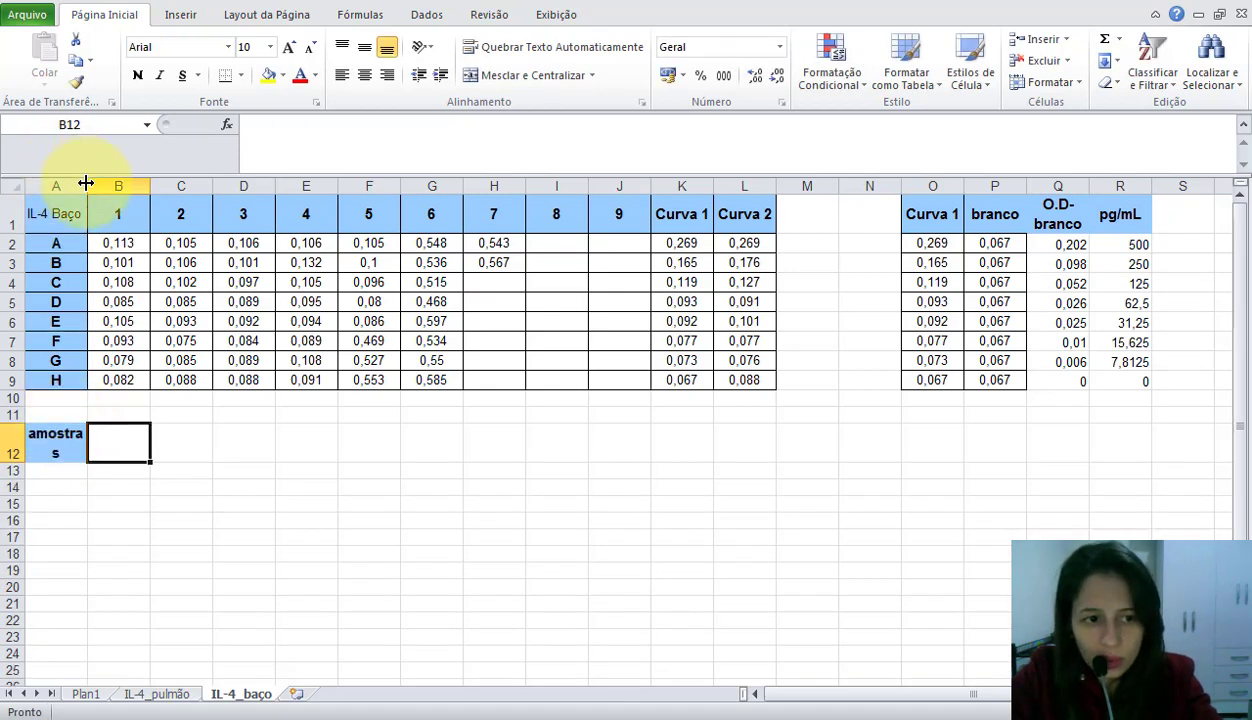
pyautogui.moveTo(86, 184)
pyautogui.mouseDown()
pyautogui.moveTo(57, 184)
pyautogui.moveTo(100, 184)
pyautogui.mouseUp()
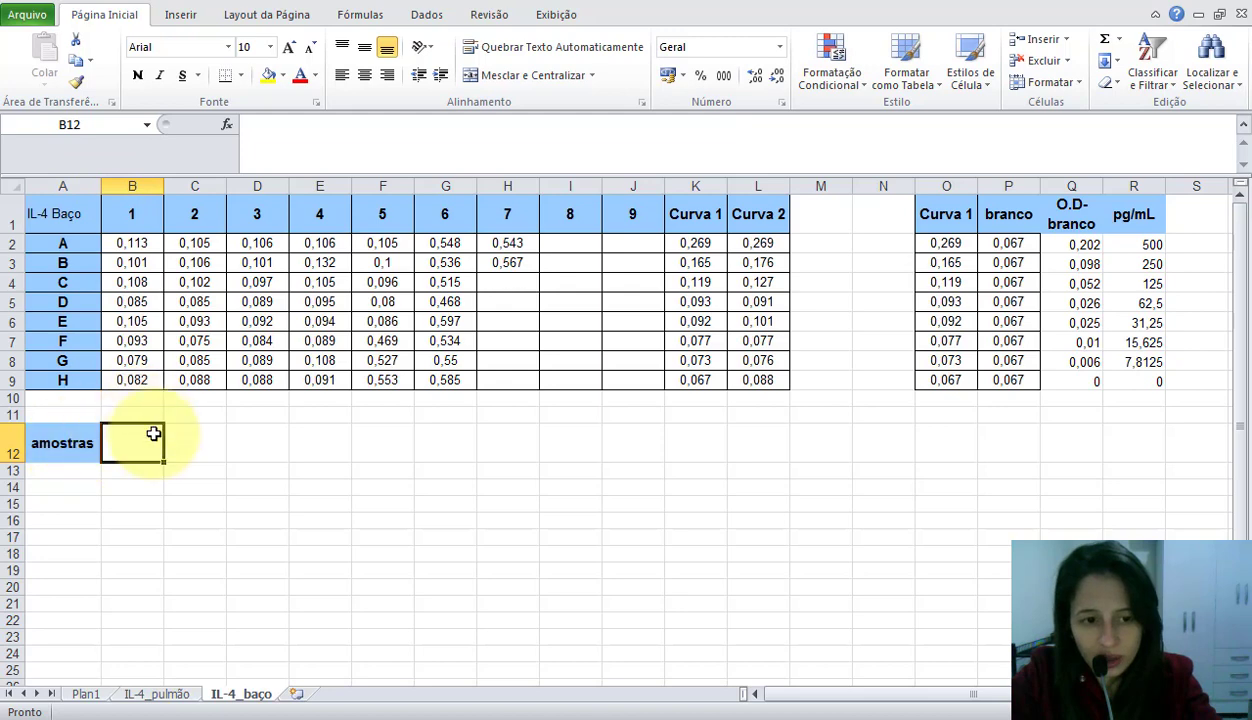
# Enter the headings "branco" in B12 and "O.D-branco" in C12
pyautogui.write('b')
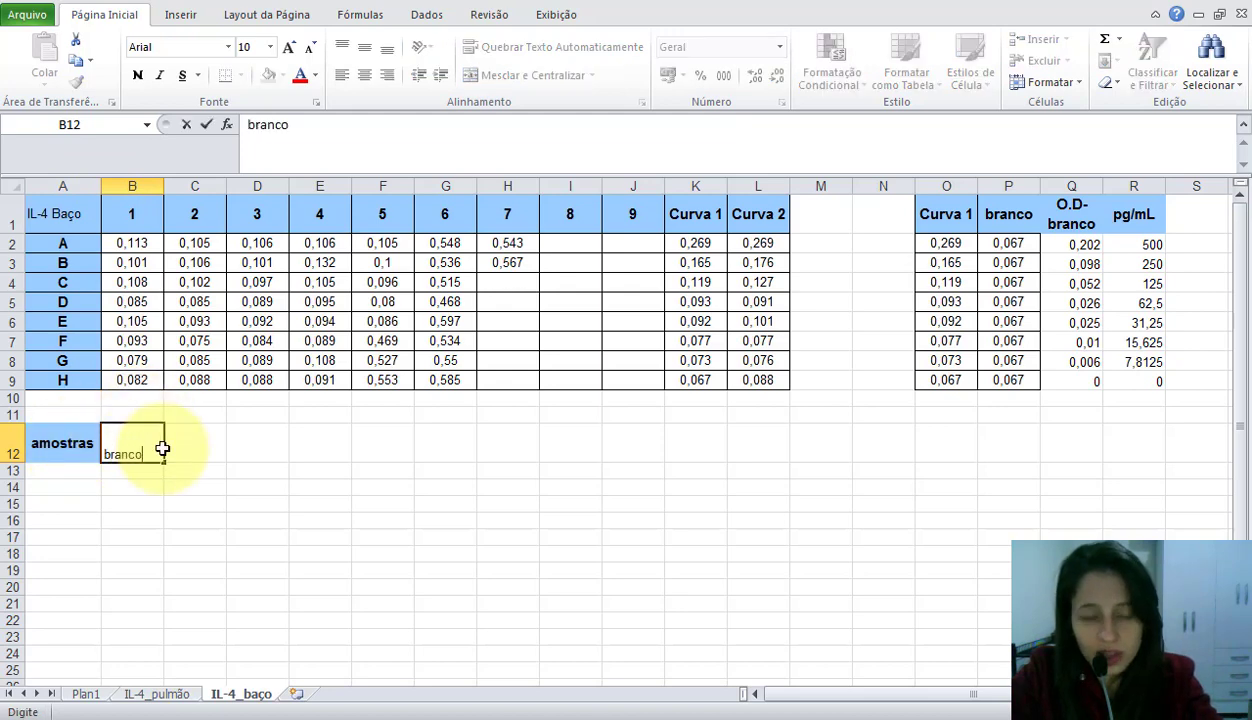
pyautogui.write('ranco')
pyautogui.press('Tab')
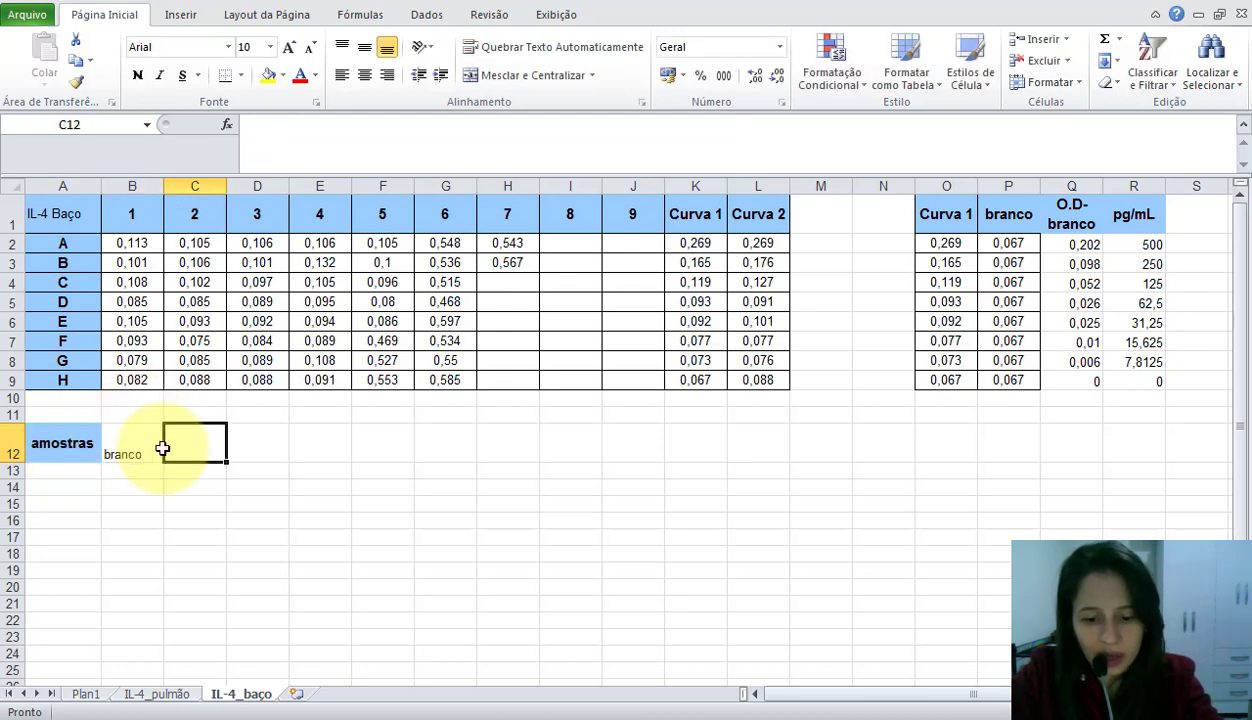
pyautogui.write('O.D-branco')
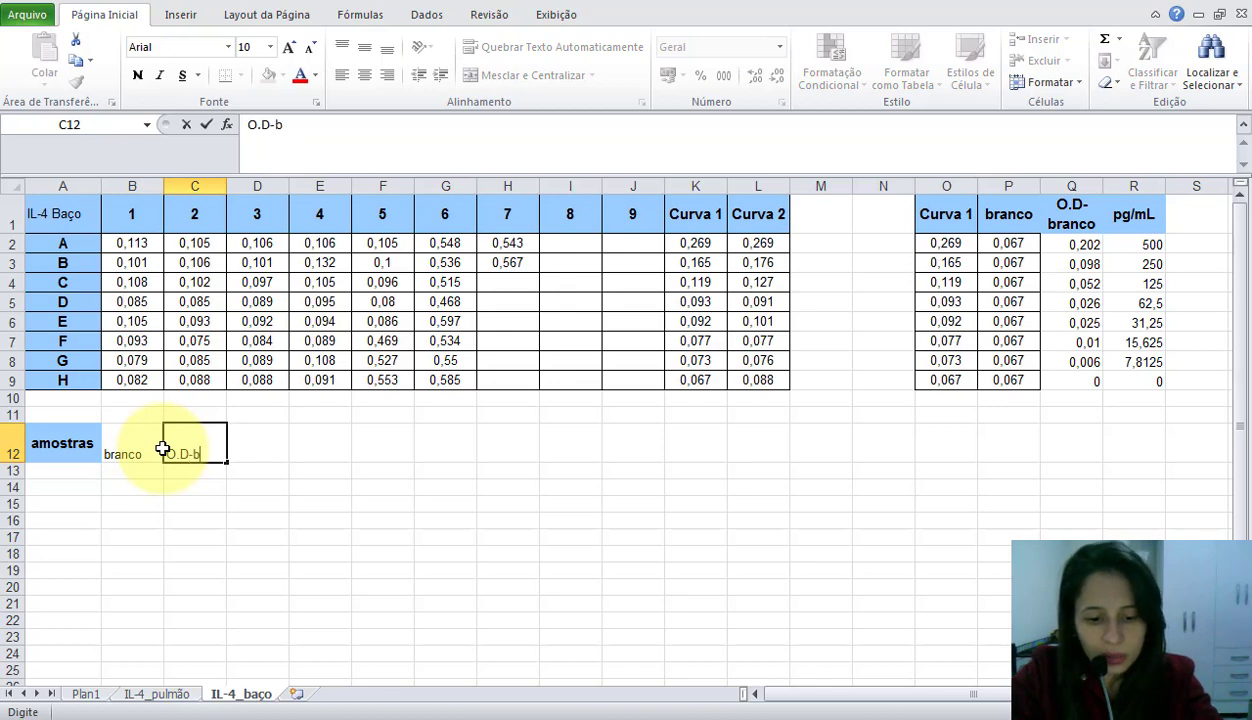
# Change the heading in A12 to "amostras (O.D)" and widen column C to fit its O.D-branco heading
pyautogui.click(62, 450)
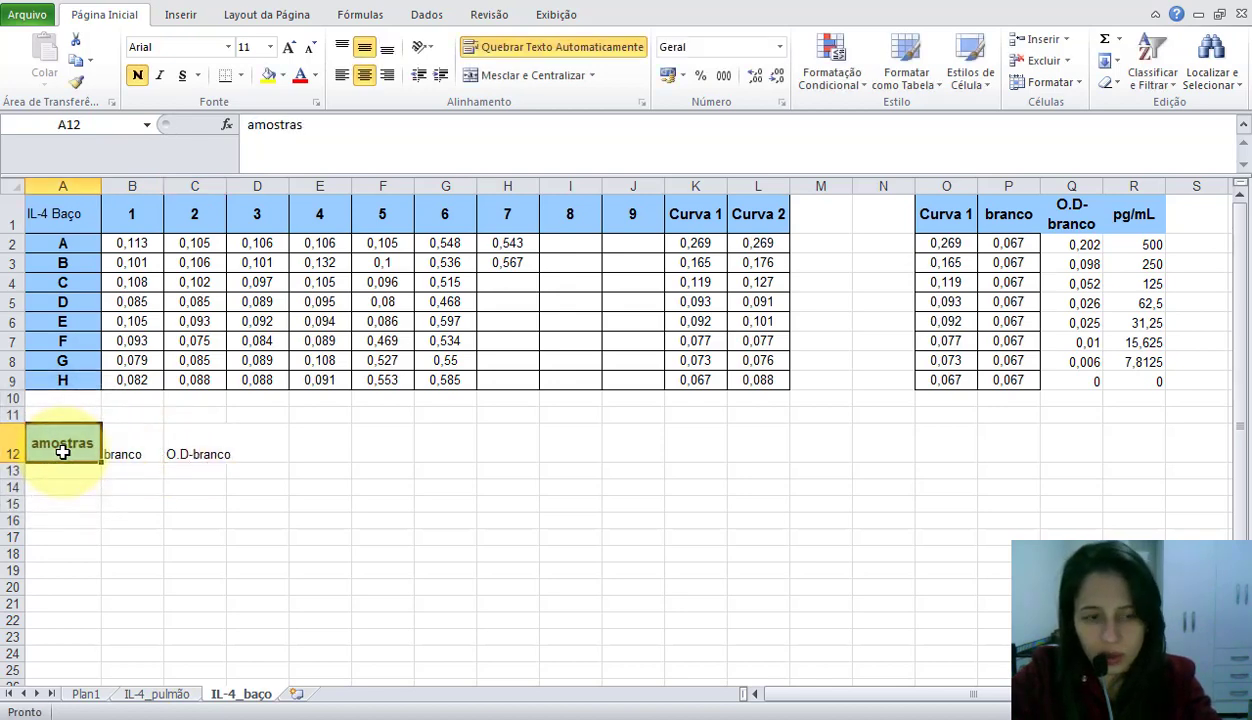
pyautogui.click(355, 133)
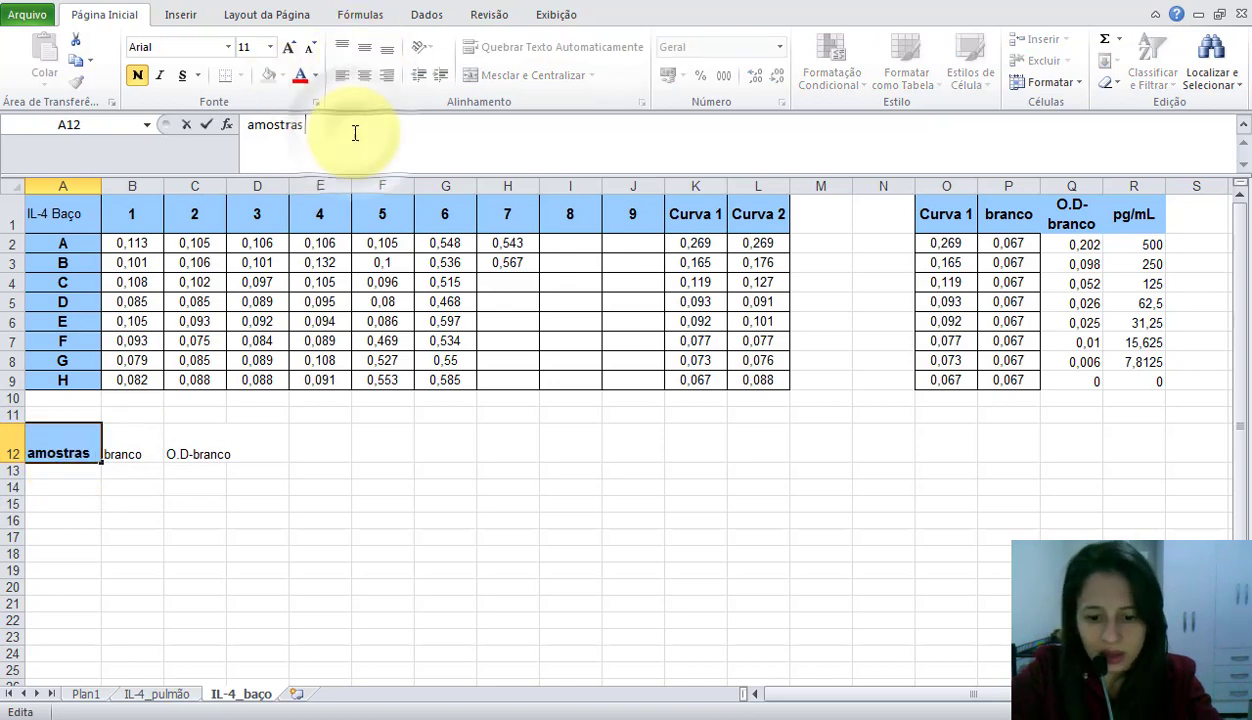
pyautogui.write('(O.D')
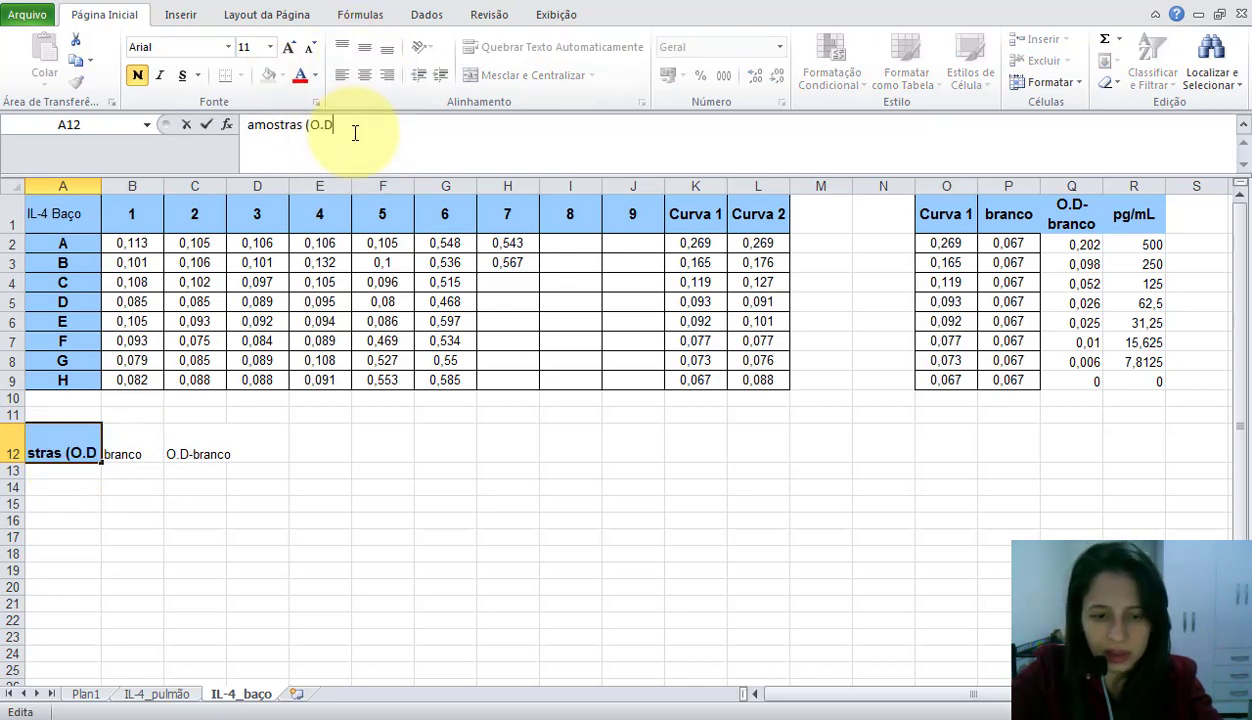
pyautogui.write(')')
pyautogui.press('Return')
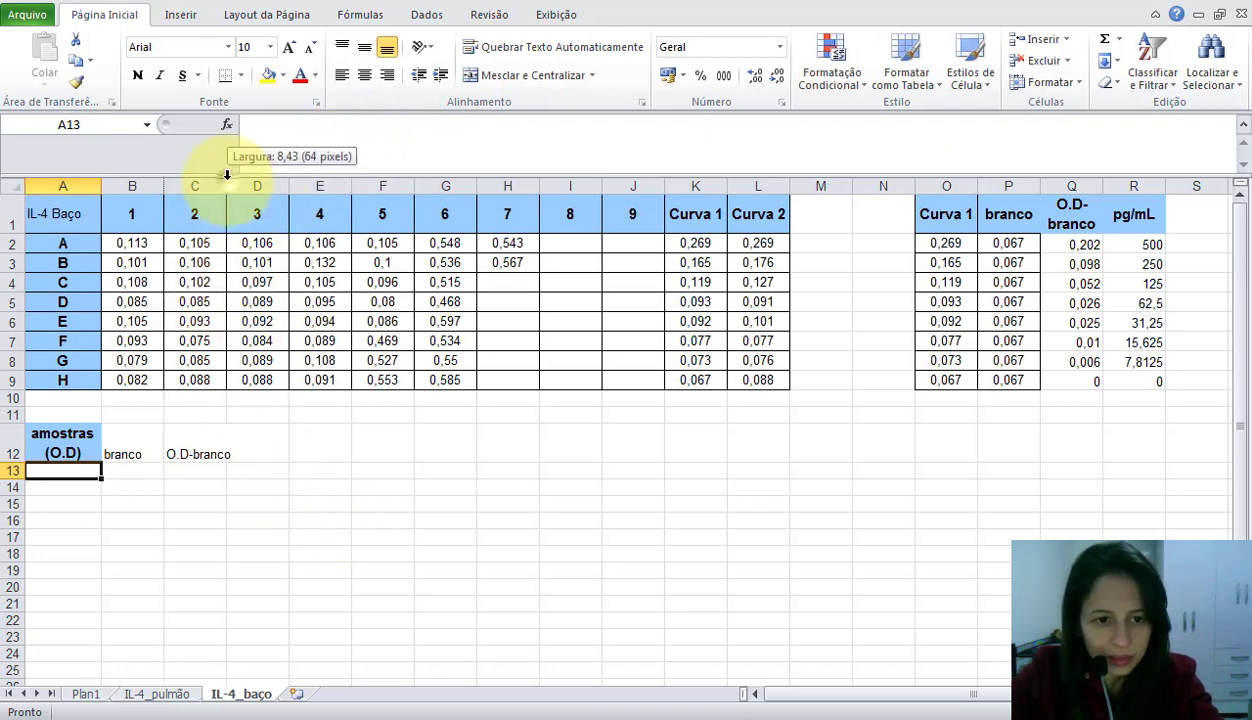
pyautogui.moveTo(226, 186); pyautogui.dragTo(235, 186)
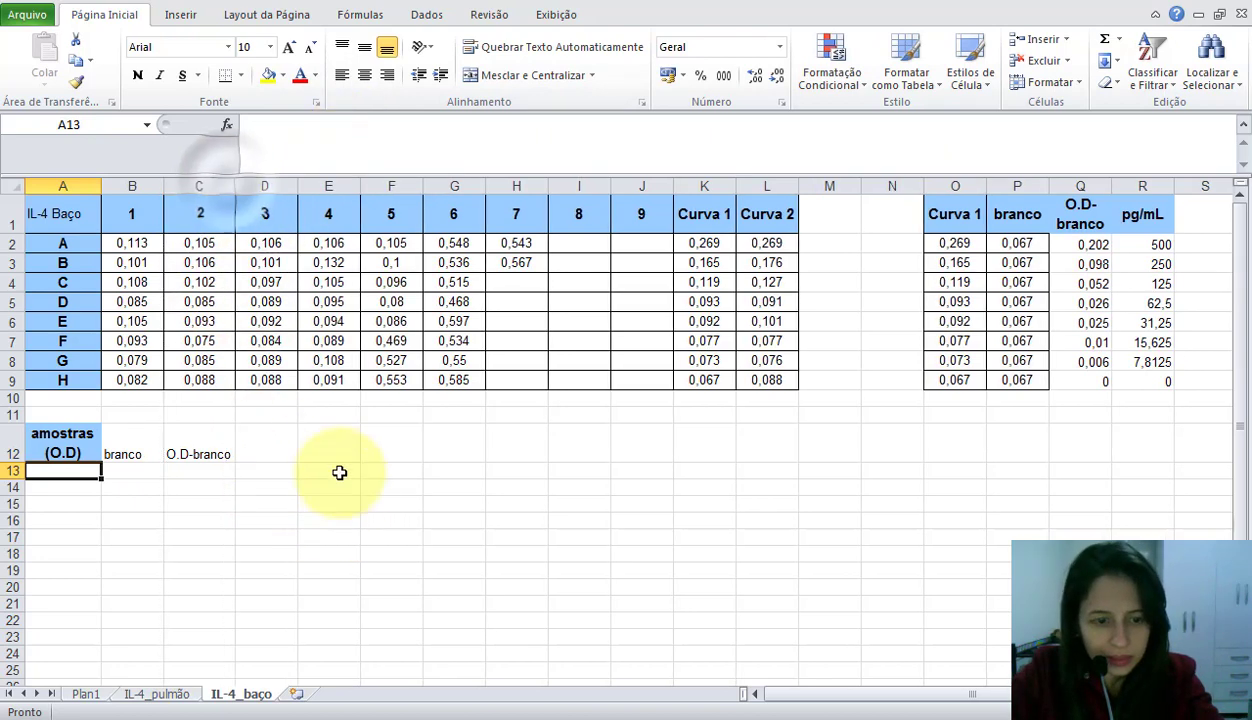
pyautogui.click(260, 442)
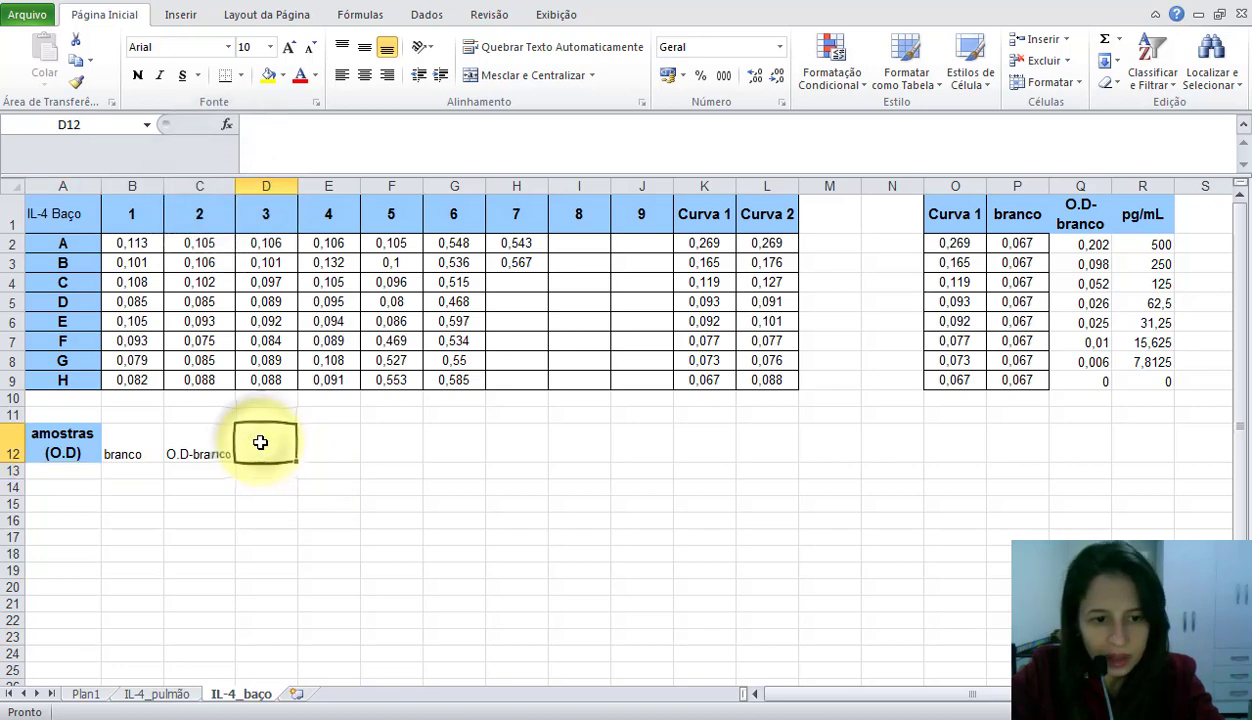
# Copy the readings of plate columns 1 and 2 (B2:B9 and C2:C9) and stack them under amostras (O.D) from A13 and A21
pyautogui.moveTo(134, 244); pyautogui.dragTo(137, 380)
pyautogui.hotkey('ctrl', 'c')
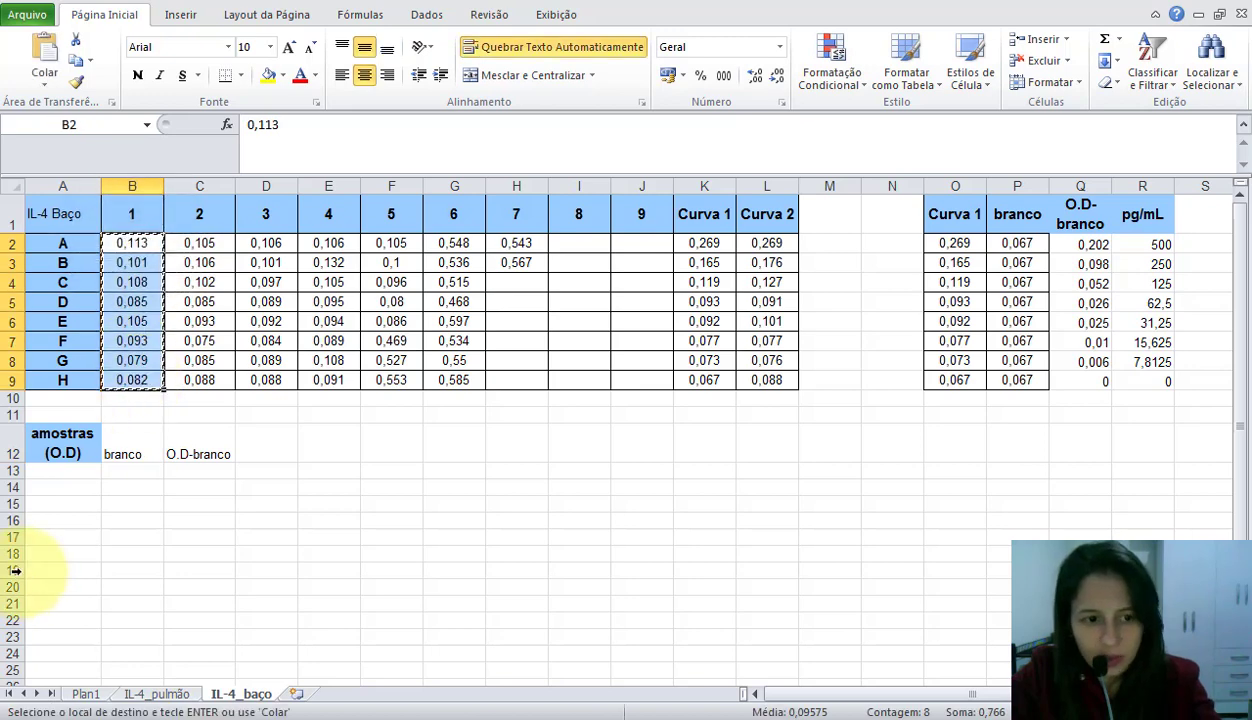
pyautogui.click(55, 475)
pyautogui.hotkey('ctrl', 'v')
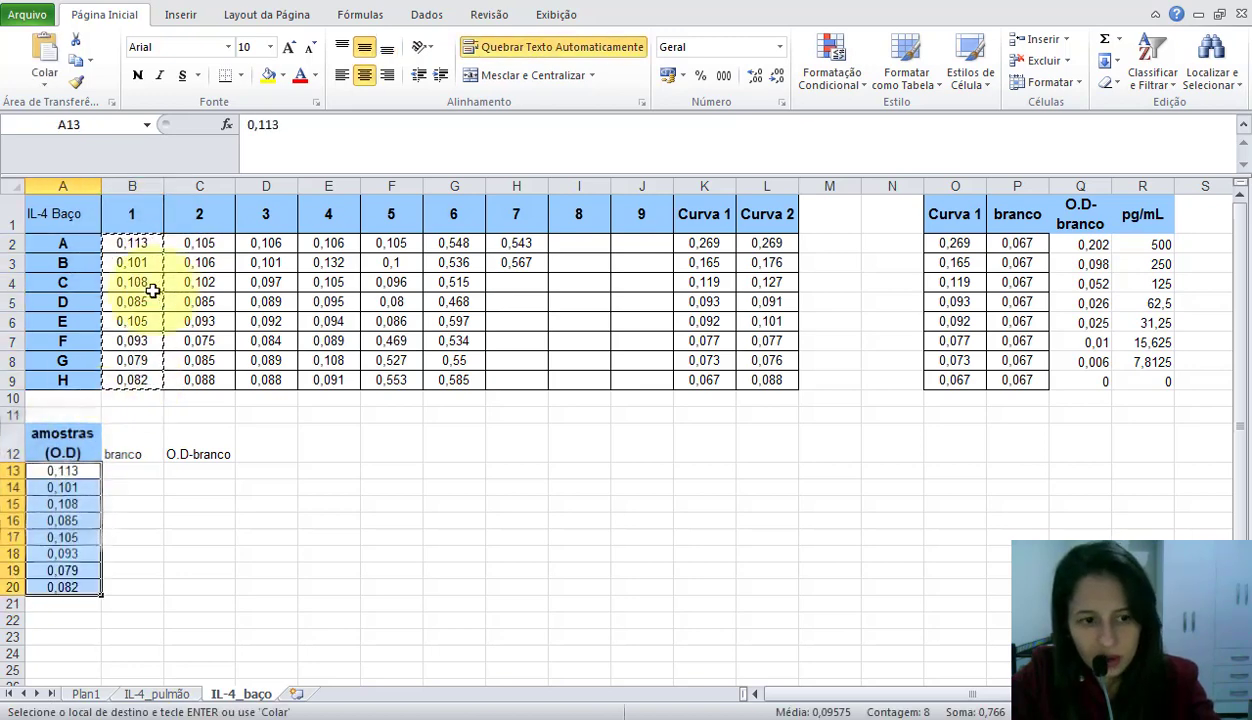
pyautogui.moveTo(188, 241); pyautogui.dragTo(188, 383)
pyautogui.hotkey('ctrl', 'c')
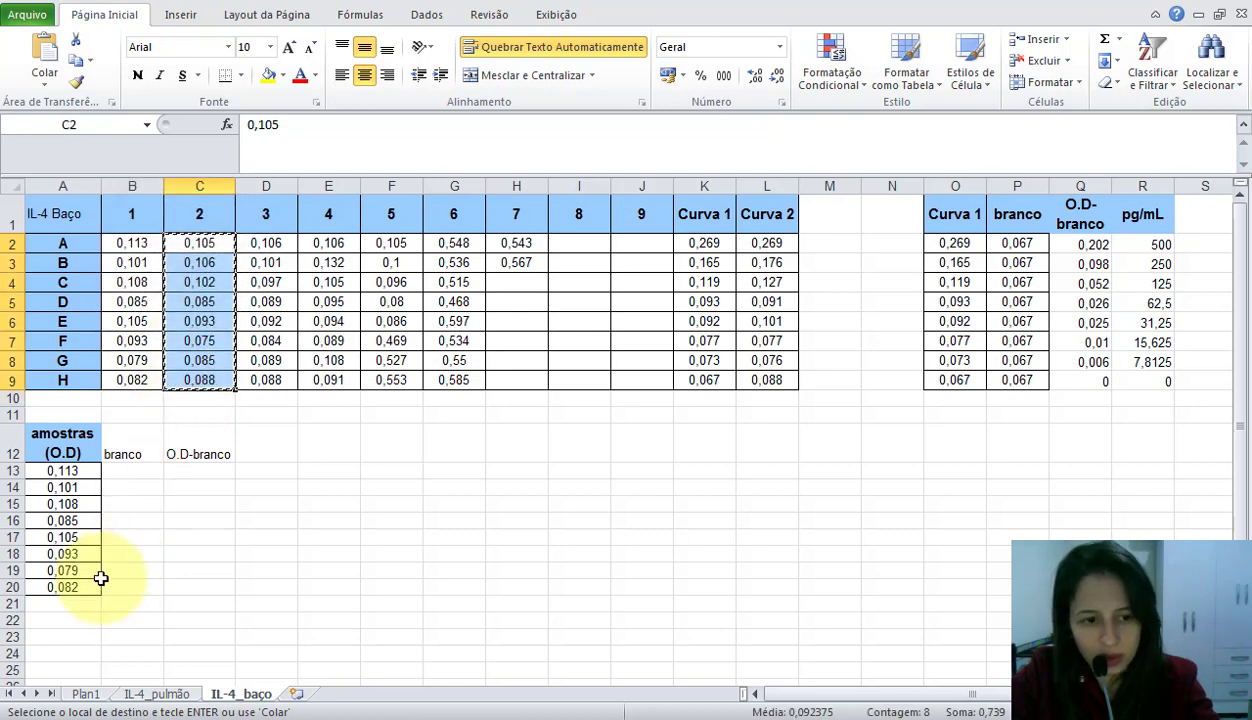
pyautogui.click(83, 605)
pyautogui.hotkey('ctrl', 'v')
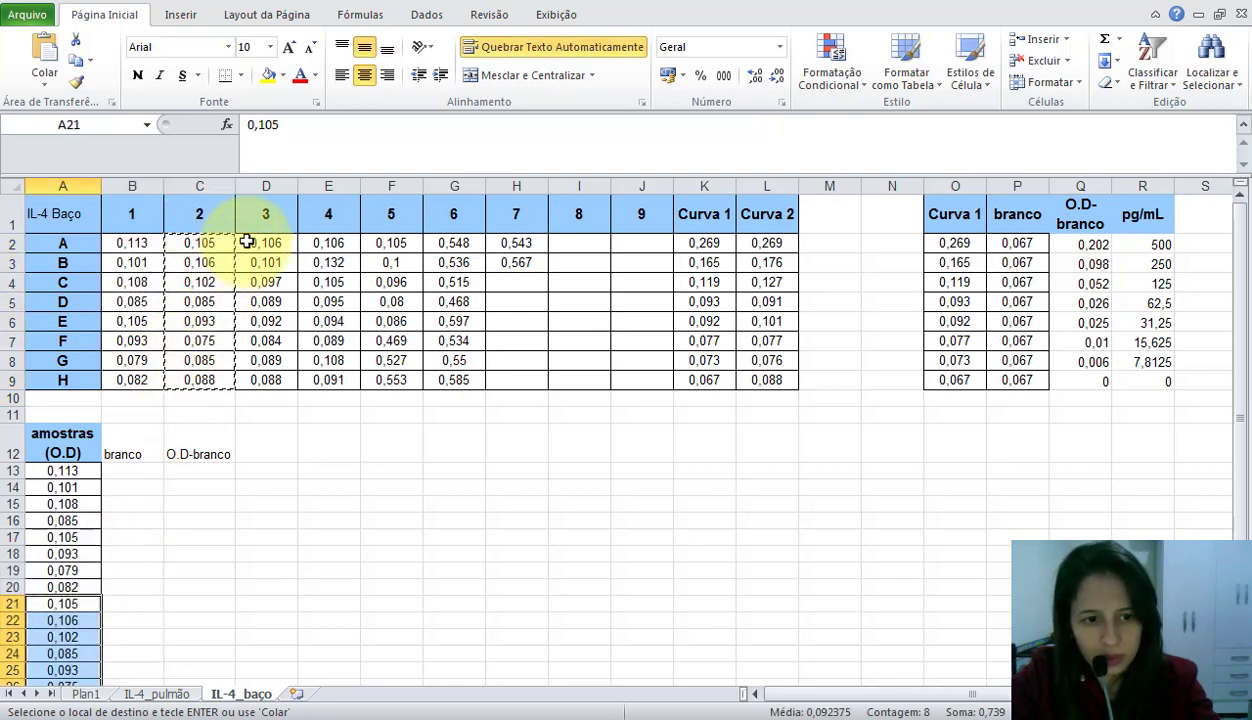
# Copy the two plate column 7 readings in H2:H3 to the end of the sample list at A61
pyautogui.moveTo(516, 243); pyautogui.dragTo(516, 262)
pyautogui.hotkey('ctrl', 'c')
pyautogui.moveTo(1243, 413); pyautogui.dragTo(1240, 422)
pyautogui.click(86, 668)
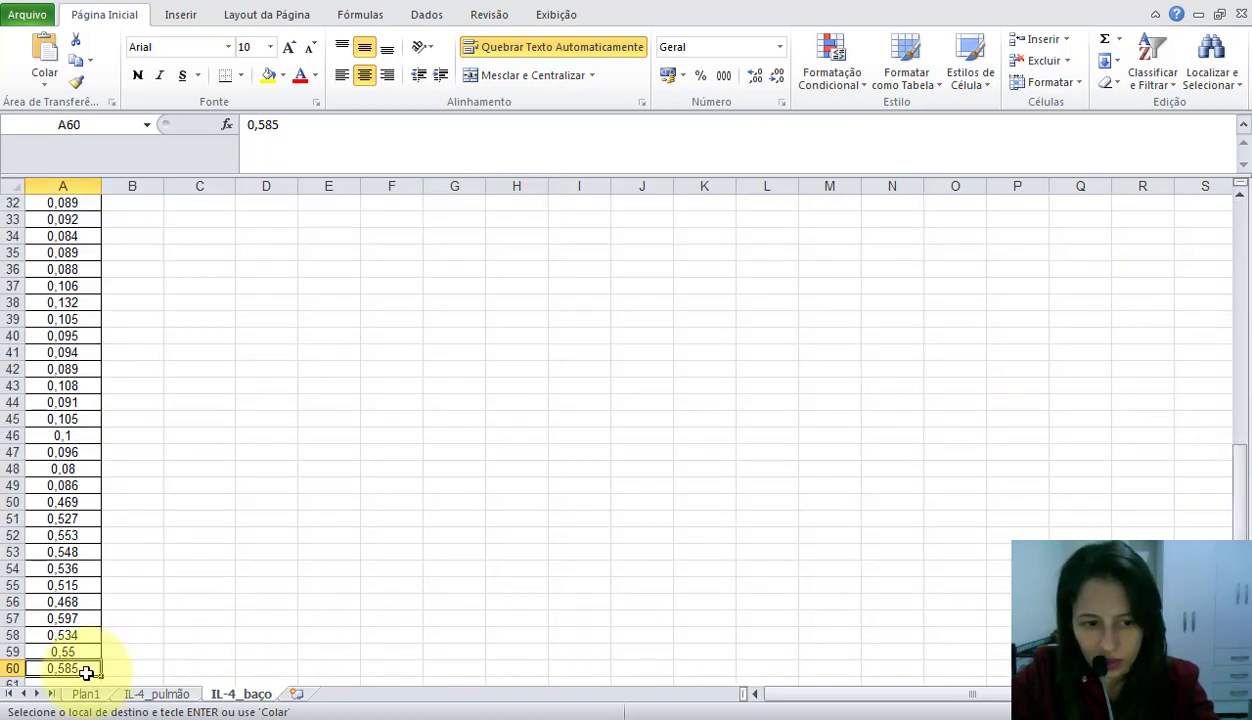
pyautogui.press('Down')
pyautogui.hotkey('ctrl', 'v')
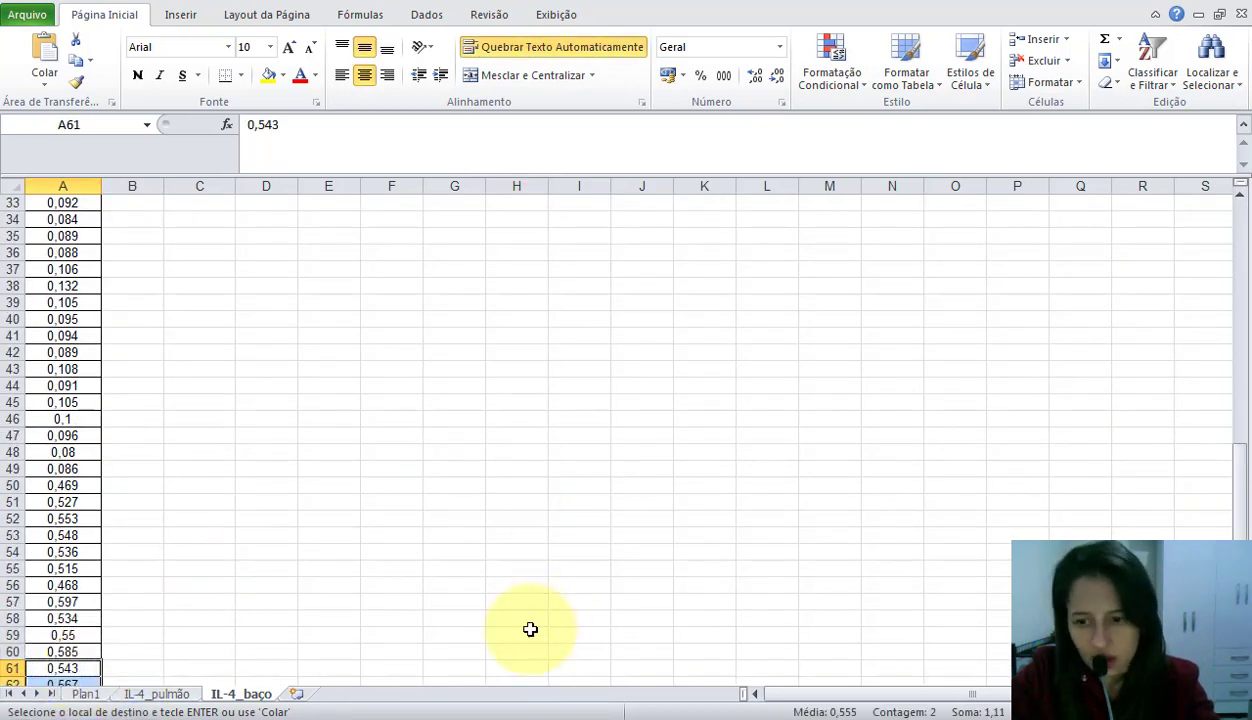
# Copy the blank values from P2:P9 to B13 and fill 0,067 down the branco column to B62
pyautogui.moveTo(1245, 492); pyautogui.dragTo(1238, 215)
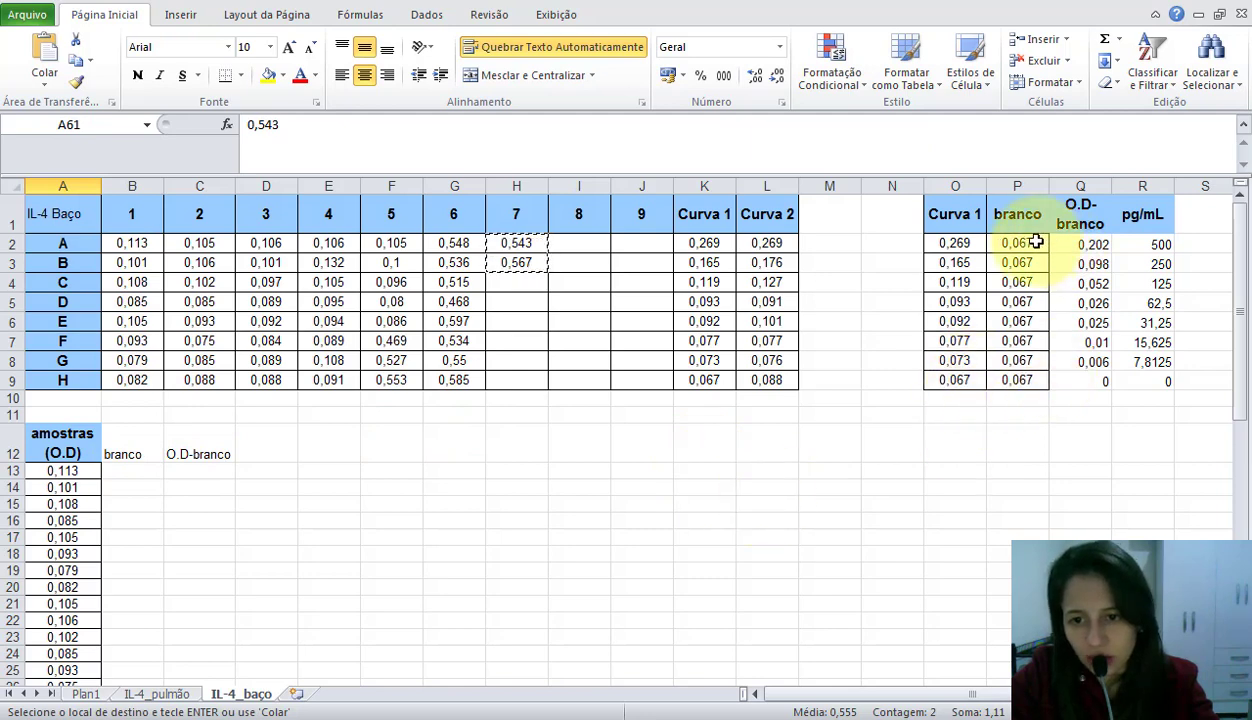
pyautogui.moveTo(1034, 241); pyautogui.dragTo(1022, 378)
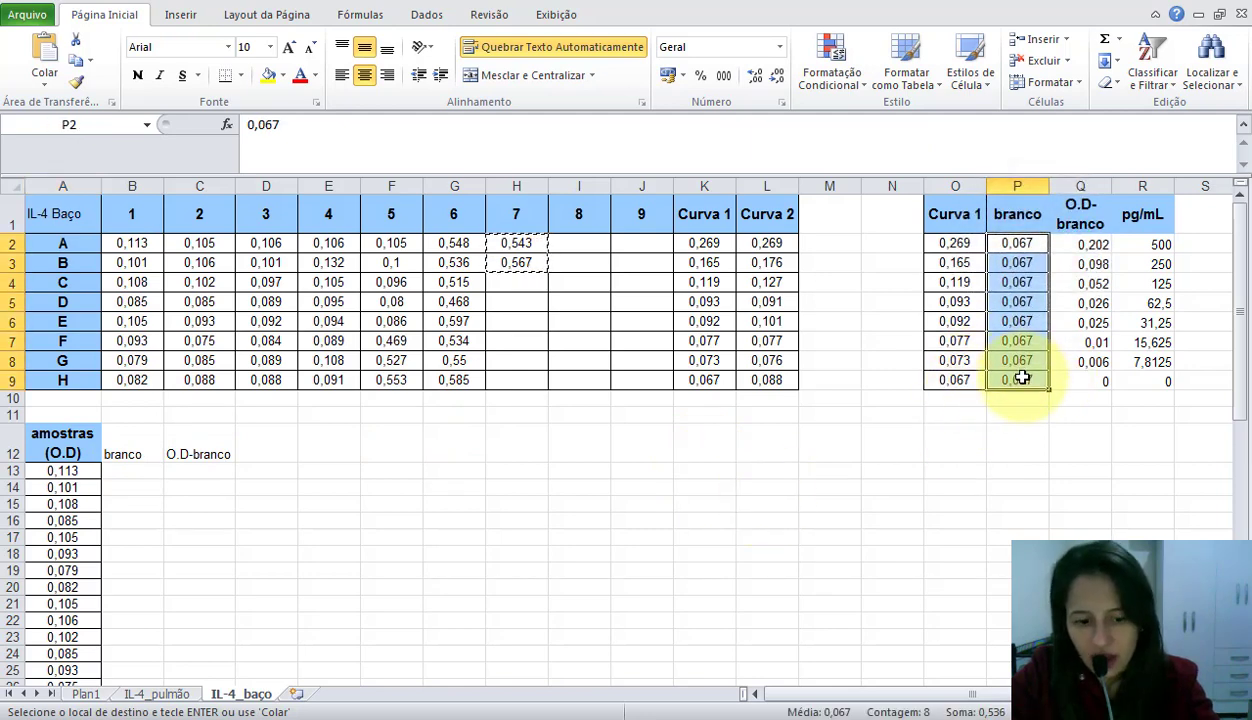
pyautogui.hotkey('ctrl', 'c')
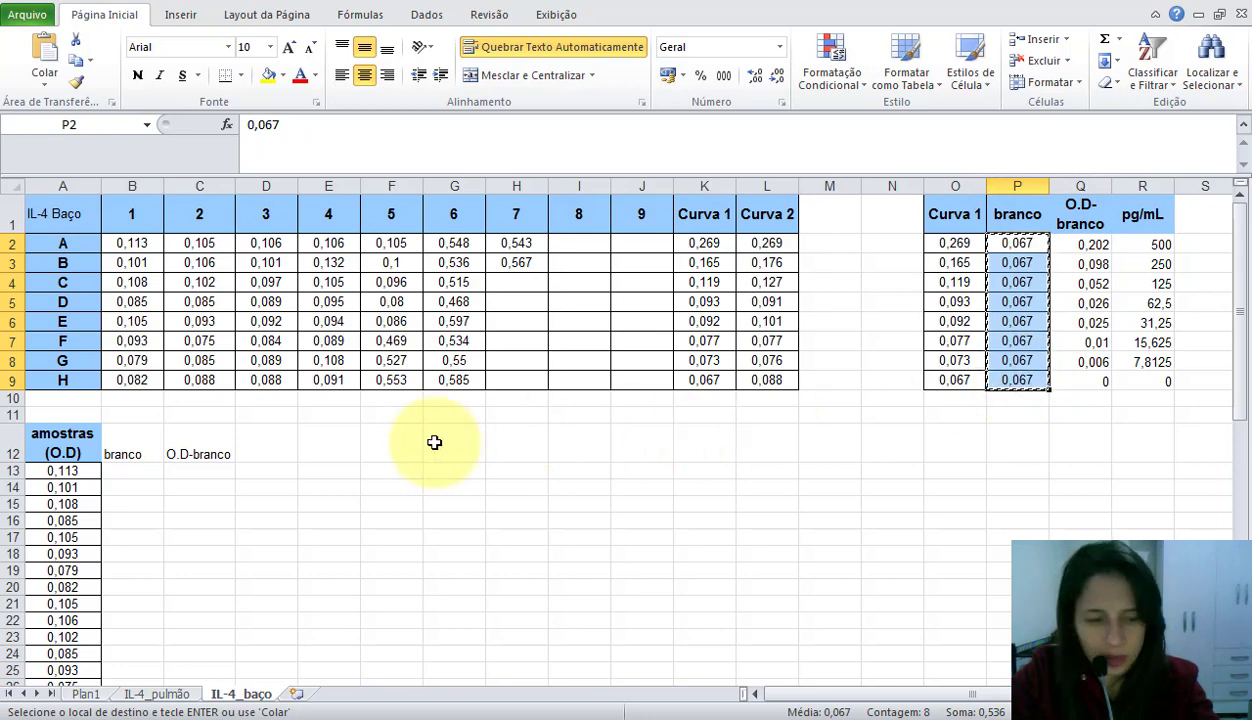
pyautogui.click(119, 467)
pyautogui.hotkey('ctrl', 'v')
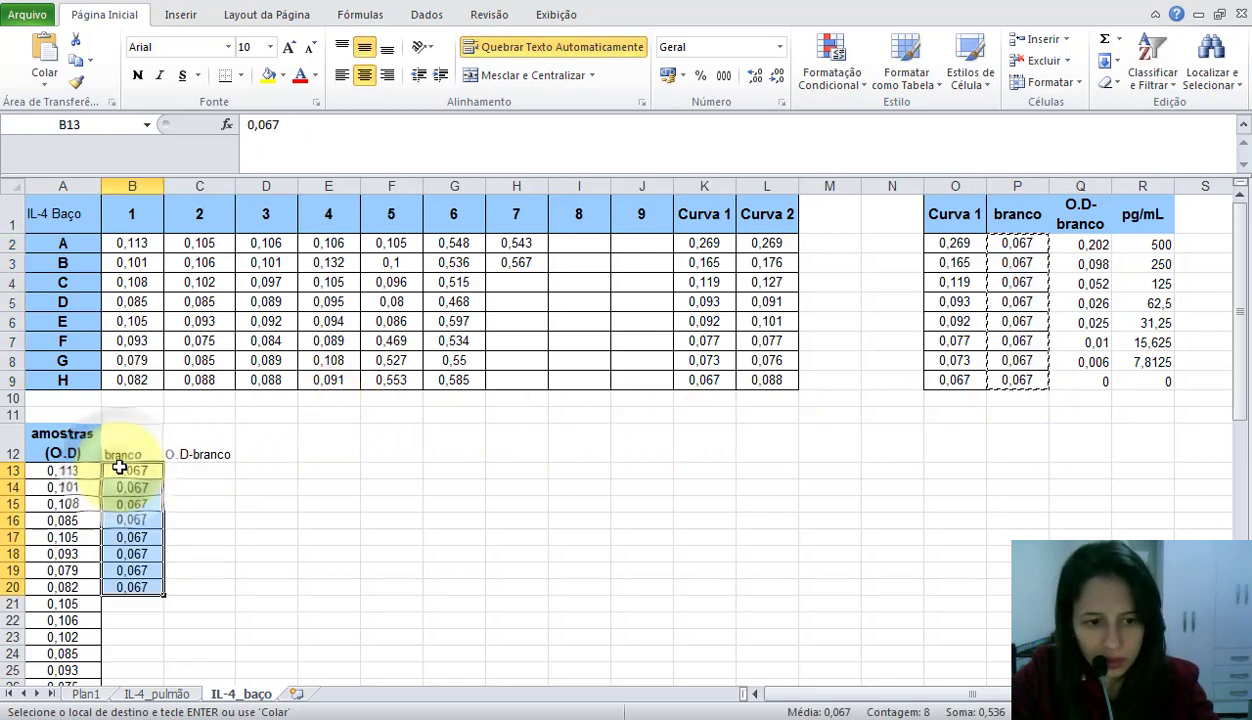
pyautogui.moveTo(163, 598); pyautogui.dragTo(116, 476)
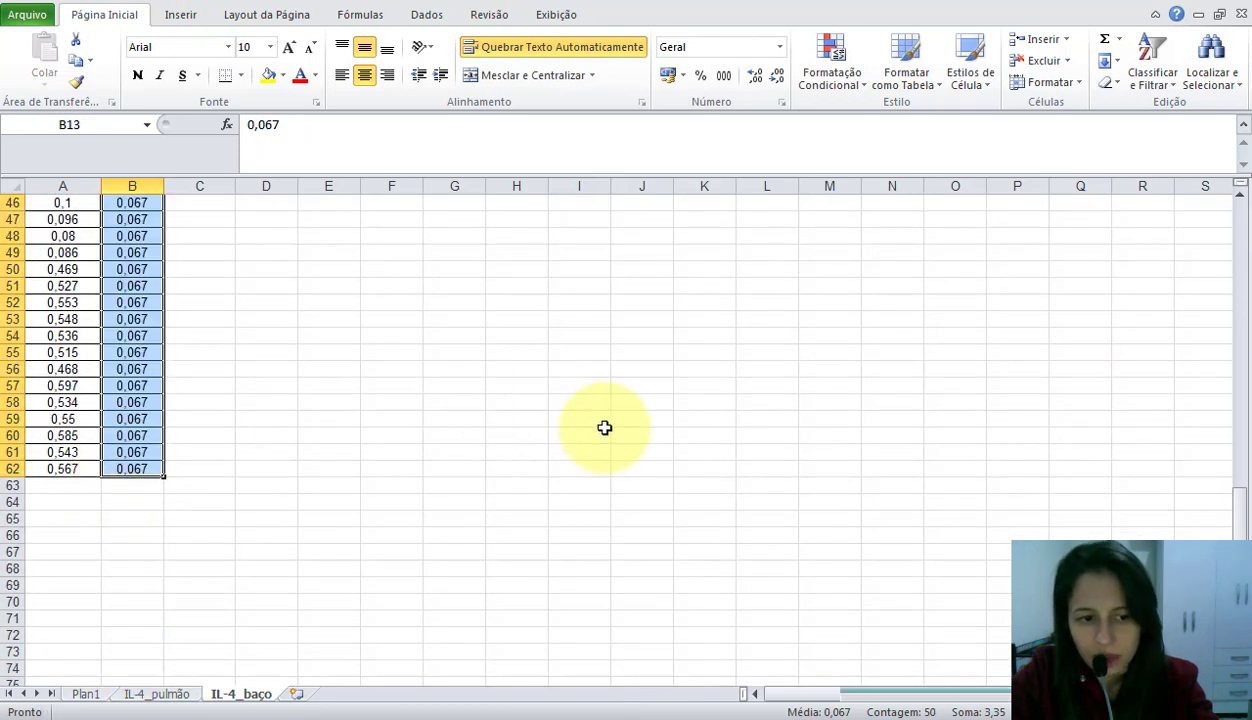
# Enter the formula =A13-B13 in C13 to subtract the blank from the first sample's optical density
pyautogui.click(1238, 300)
pyautogui.click(1238, 300)
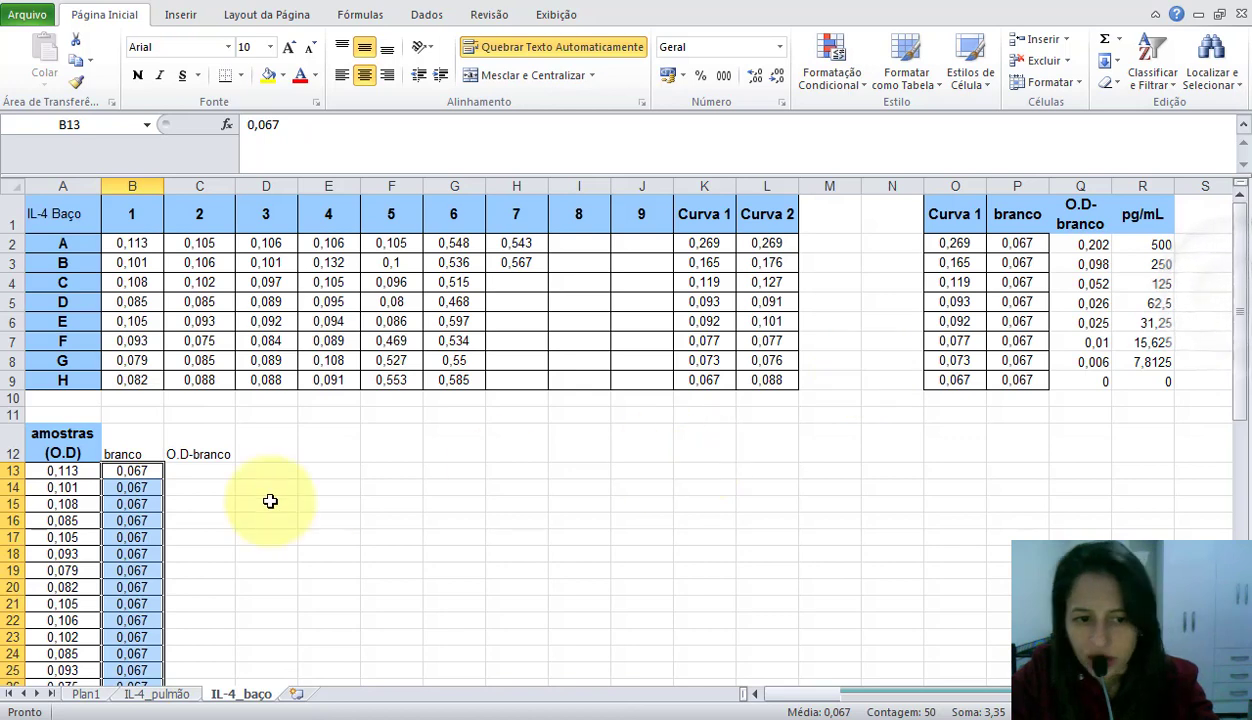
pyautogui.click(213, 476)
pyautogui.write('=')
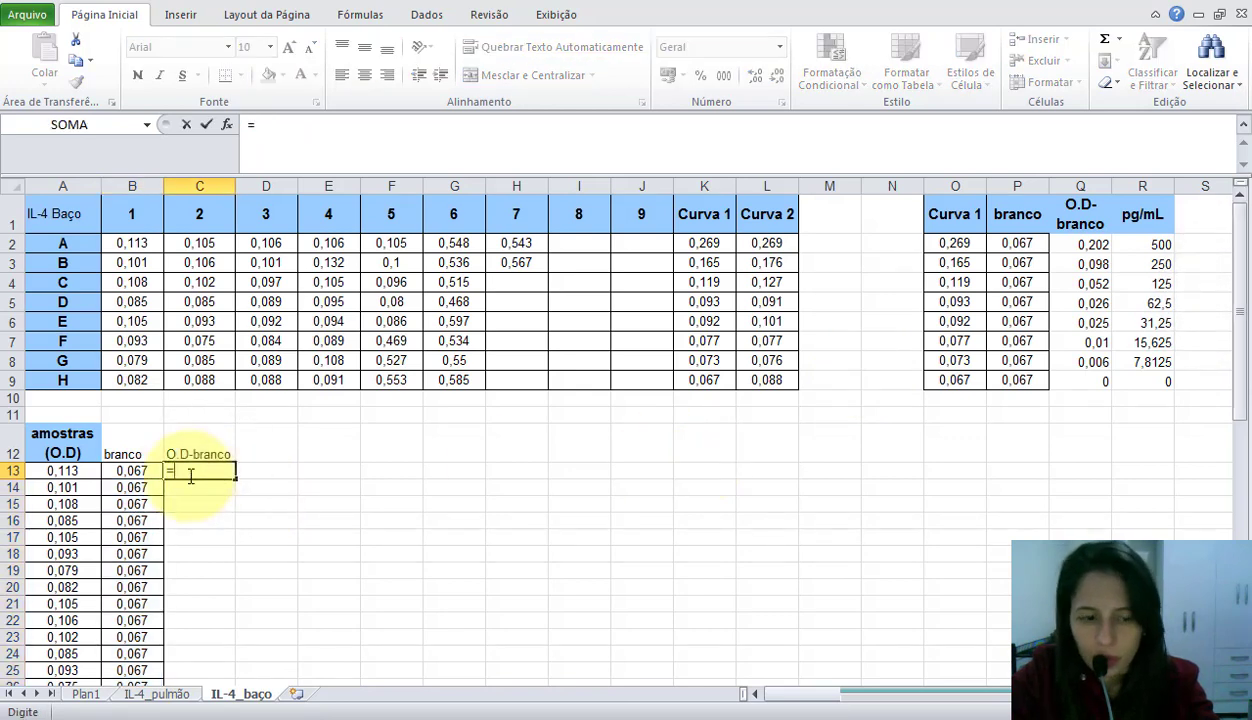
pyautogui.click(71, 475)
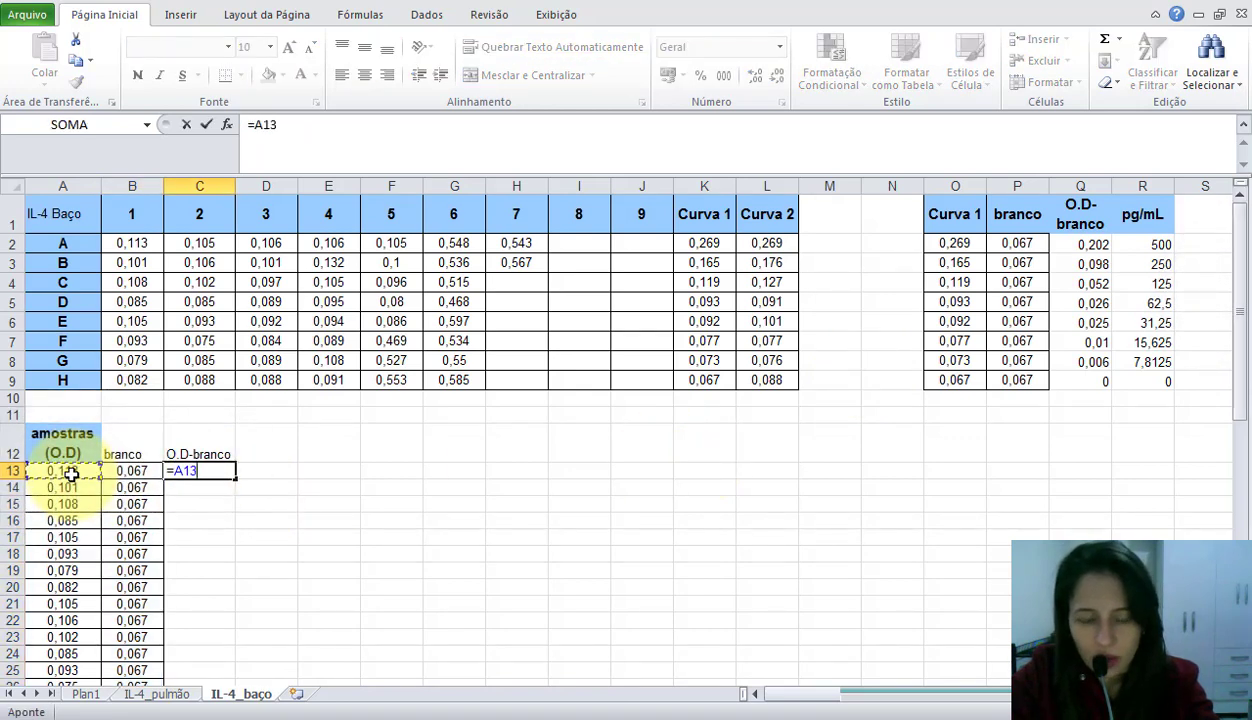
pyautogui.click(132, 457)
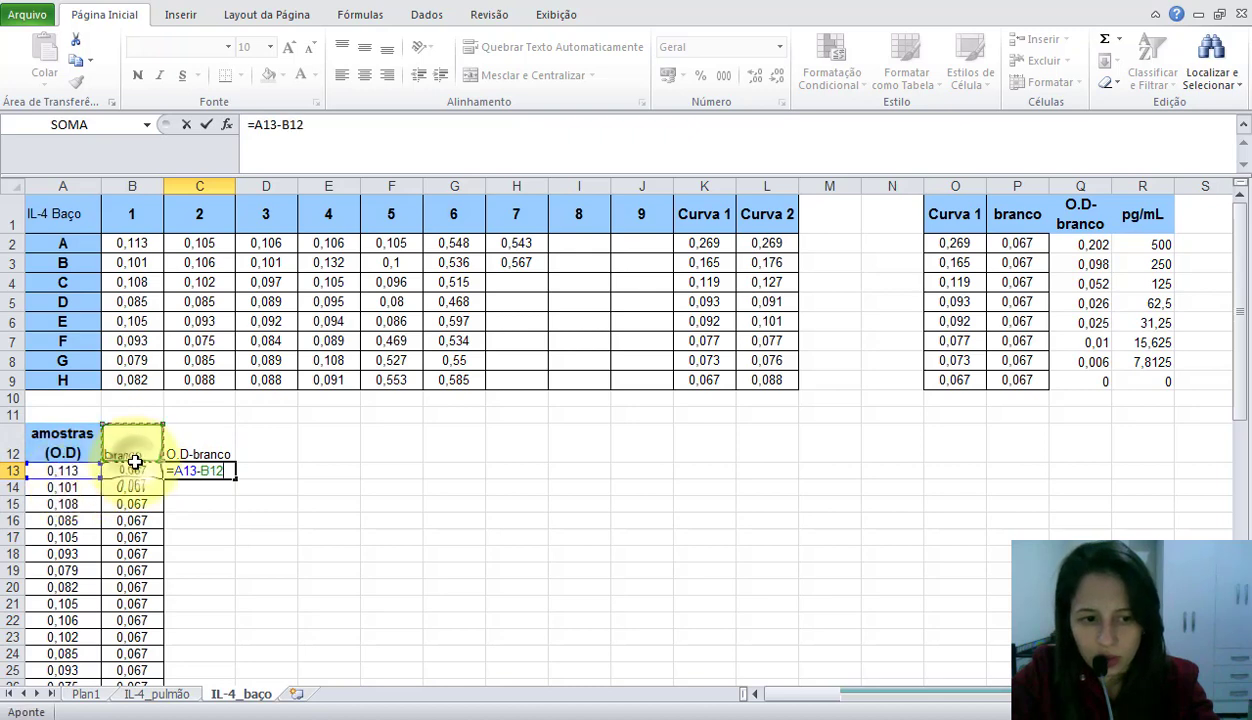
pyautogui.click(133, 466)
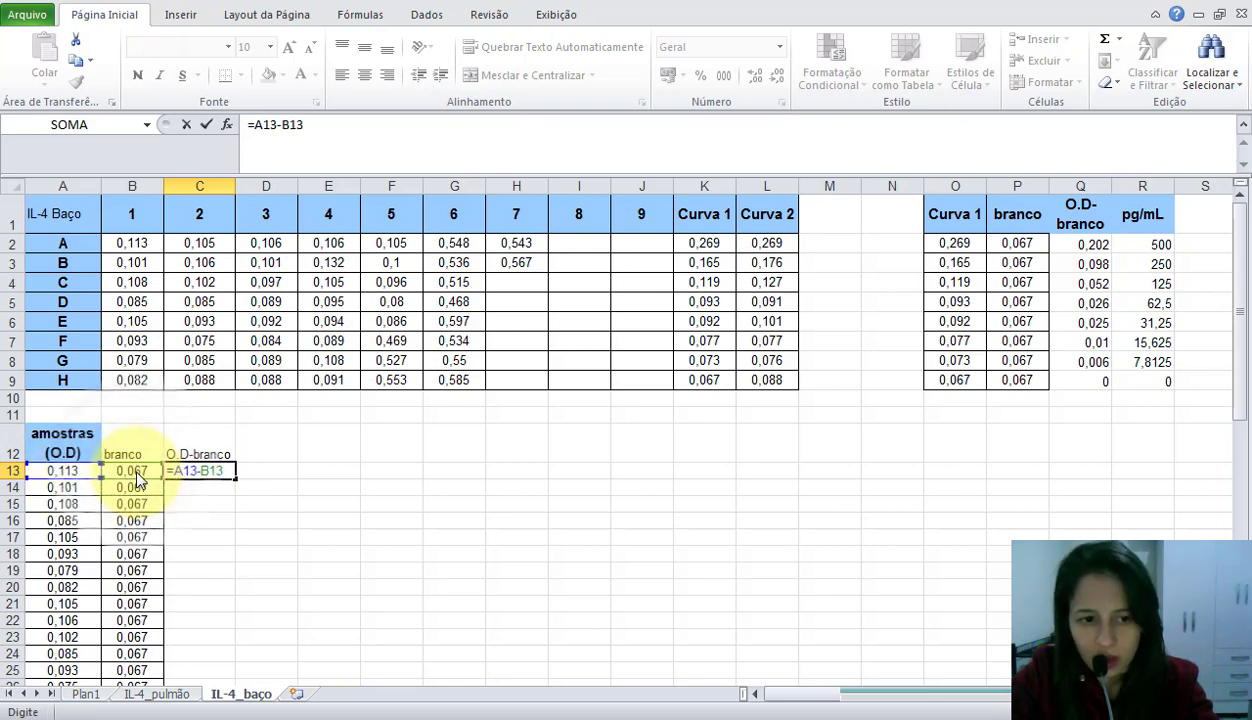
pyautogui.press('Return')
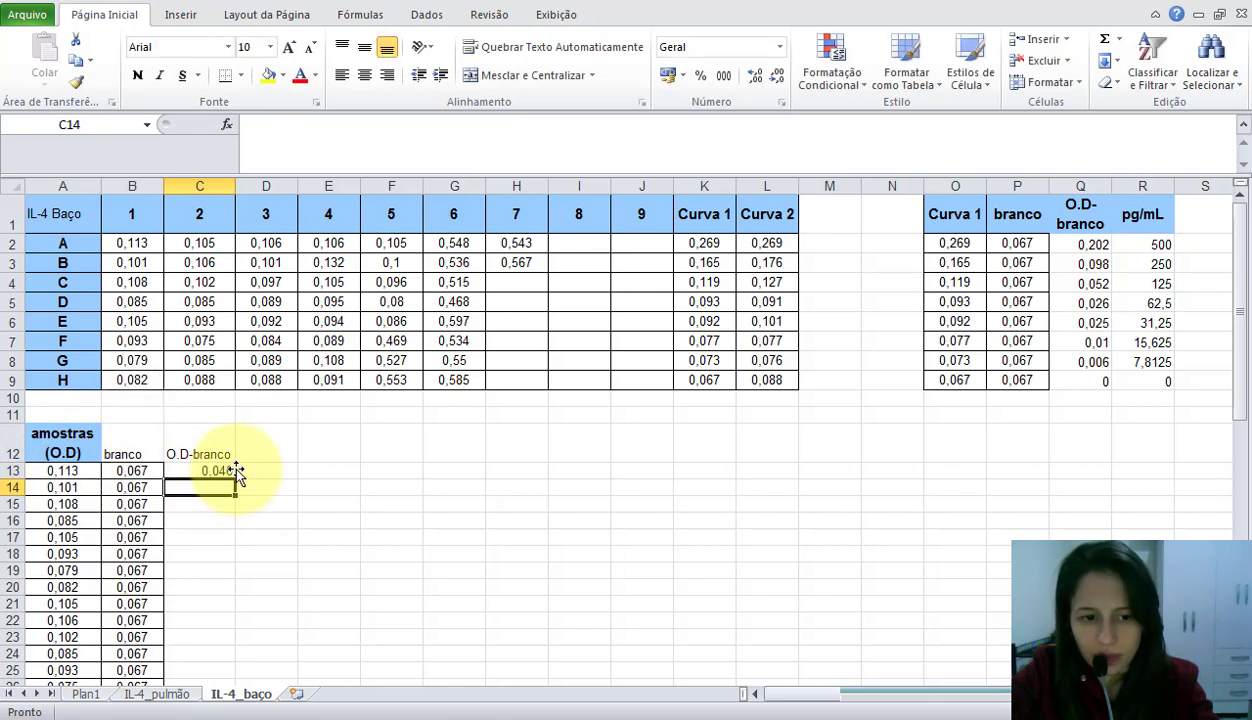
# Fill the blank-subtraction formula from C13 down the O.D-branco column for all samples through row 62
pyautogui.click(231, 472)
pyautogui.moveTo(233, 476); pyautogui.dragTo(219, 648)
pyautogui.moveTo(1240, 476); pyautogui.dragTo(1243, 246)
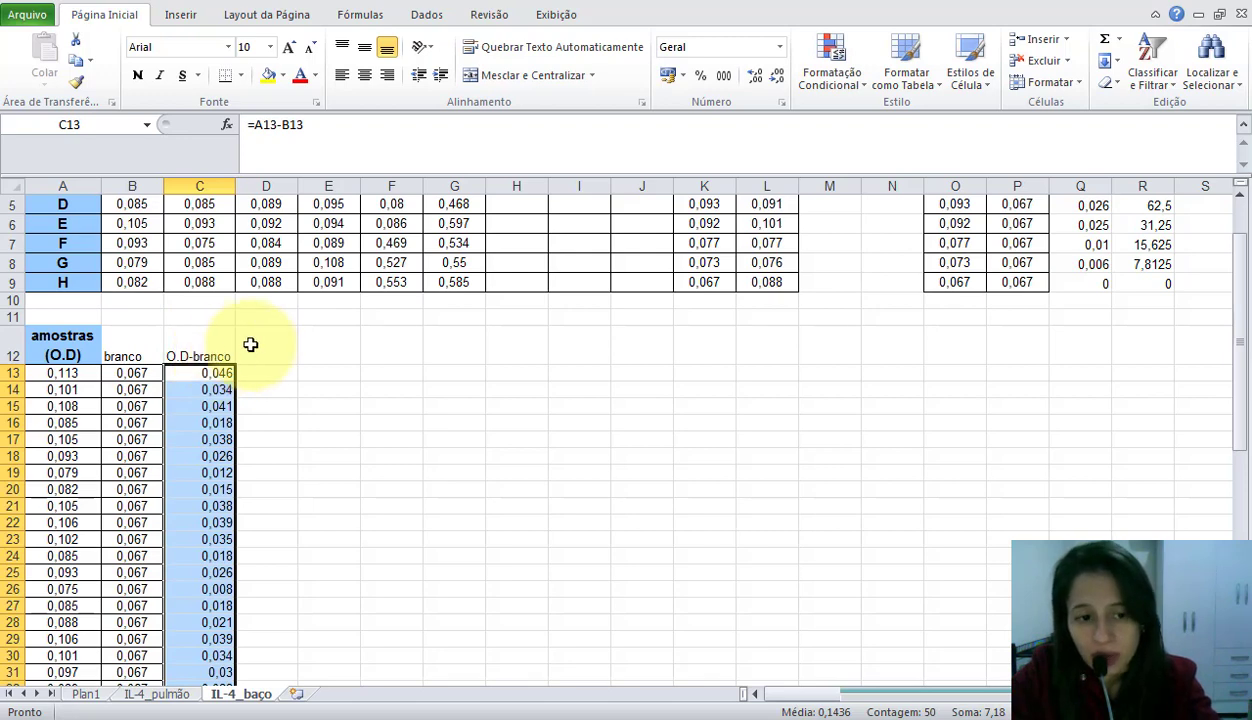
# Add the column header pg/mL in D12 next to the O.D-branco header
pyautogui.click(253, 347)
pyautogui.write('p')
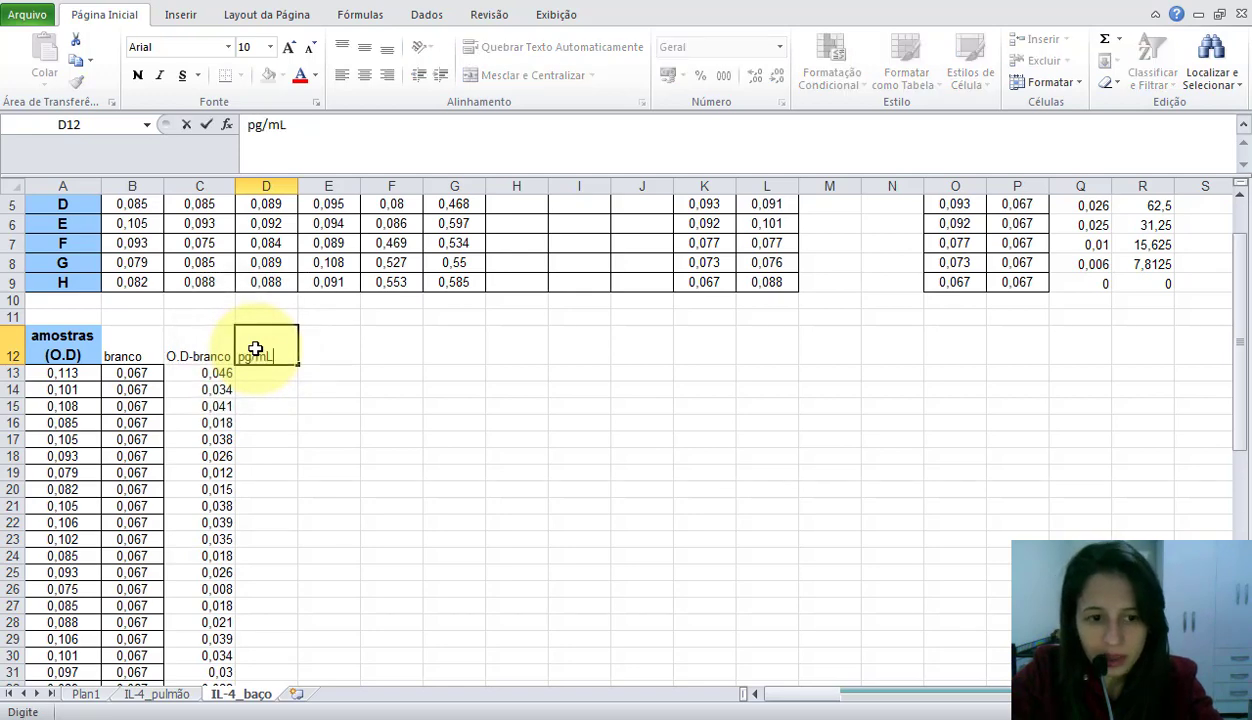
pyautogui.write('g/mL')
pyautogui.press('Return')
# Copy the blank-corrected values C13:C62 into GraphPad Prism's Data 1 table, in the O.D-branco column starting at row 10
pyautogui.moveTo(212, 372); pyautogui.dragTo(201, 651)
pyautogui.hotkey('ctrl', 'c')
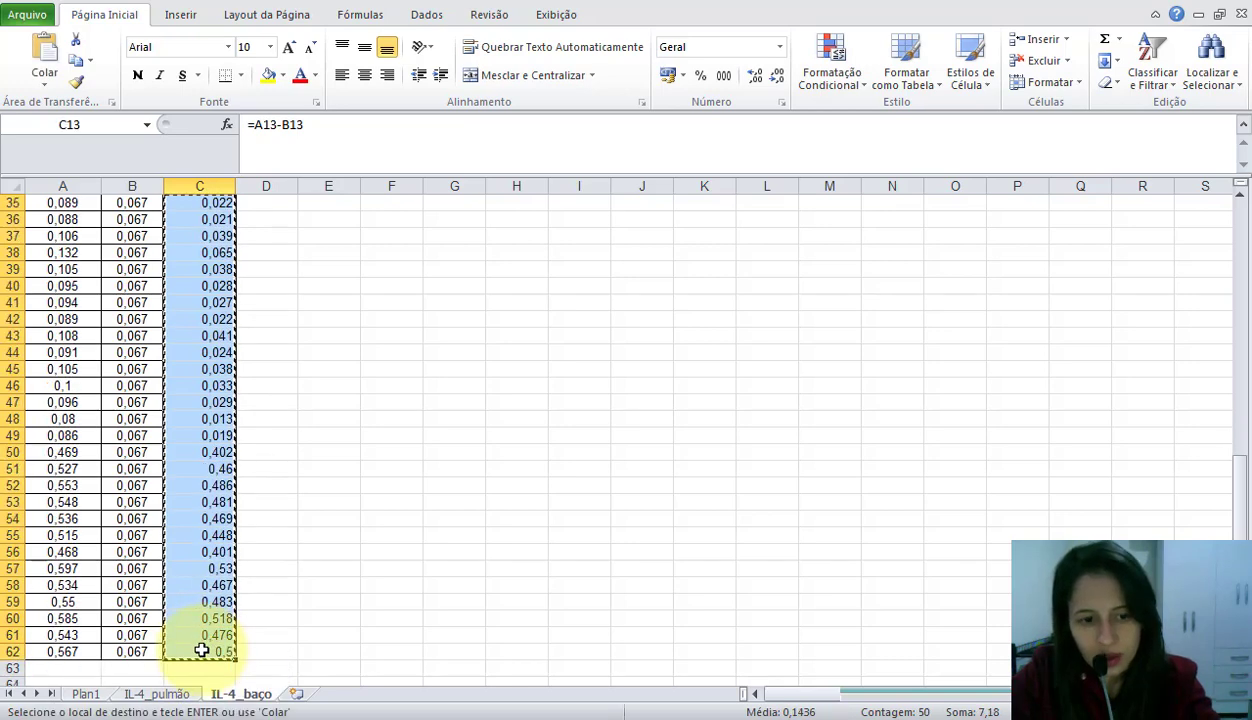
pyautogui.click(407, 718)
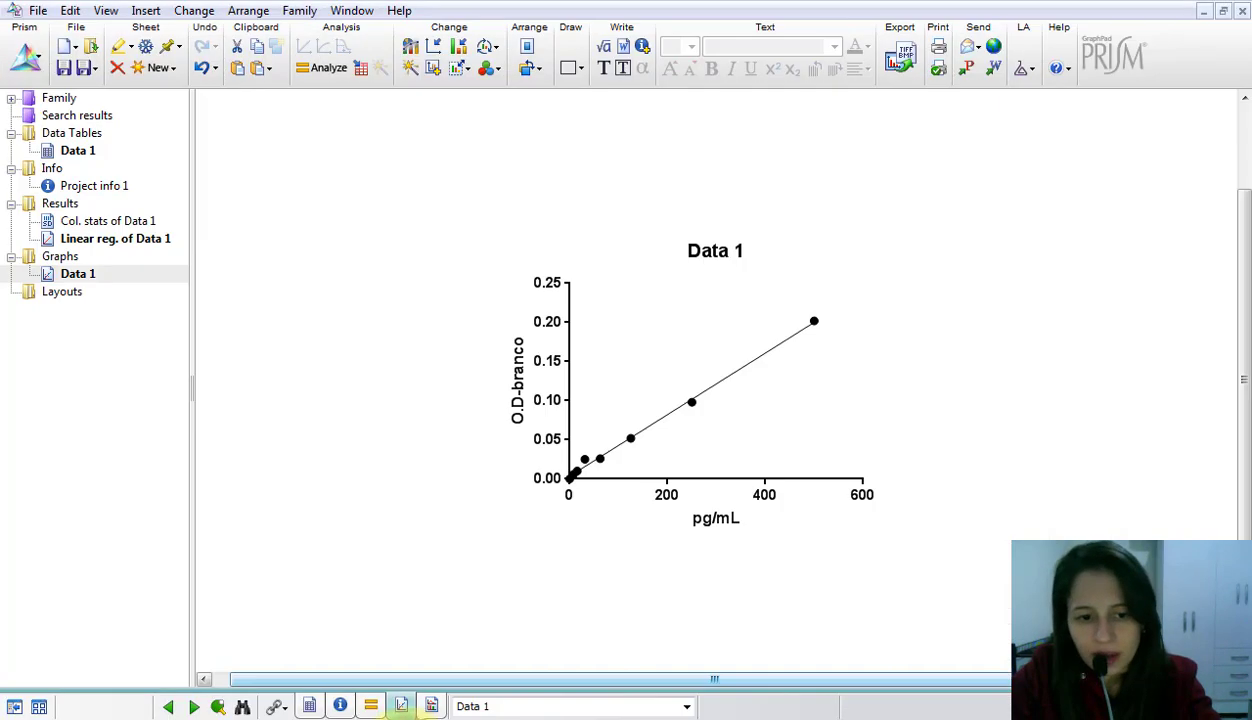
pyautogui.click(63, 155)
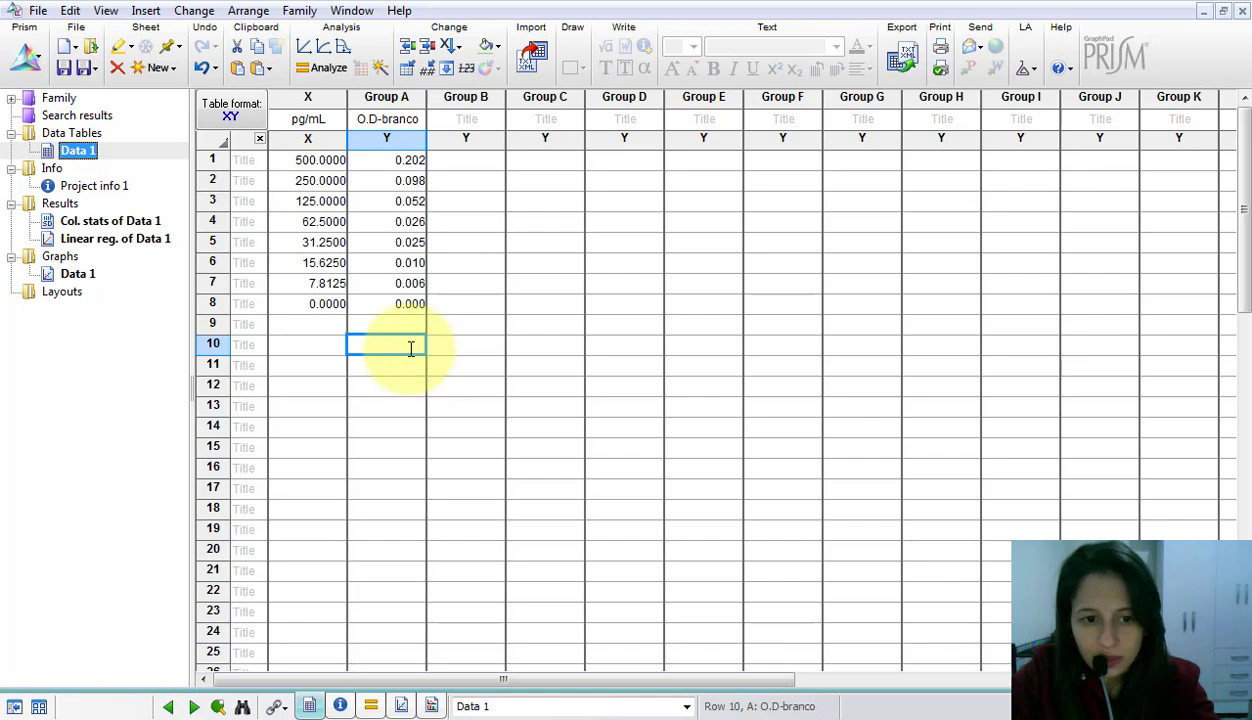
pyautogui.hotkey('ctrl', 'v')
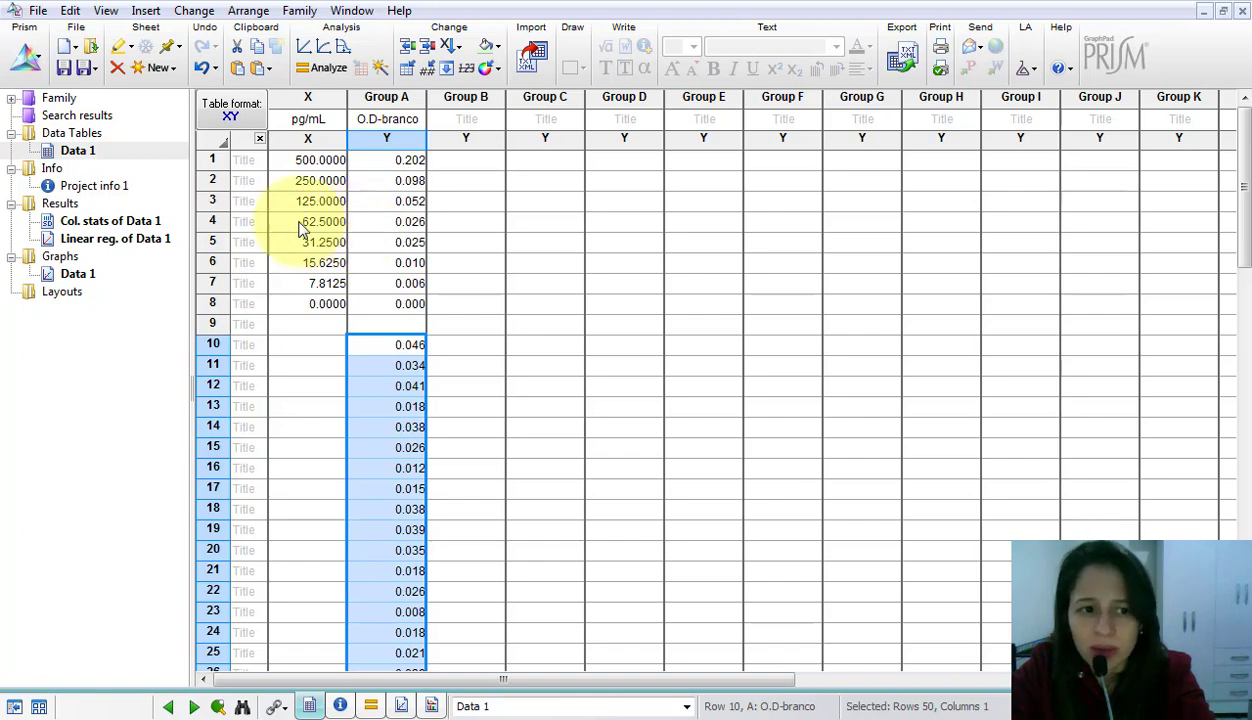
# Examine the regression equation in the linear regression results of Data 1 and return to the data table
pyautogui.click(101, 240)
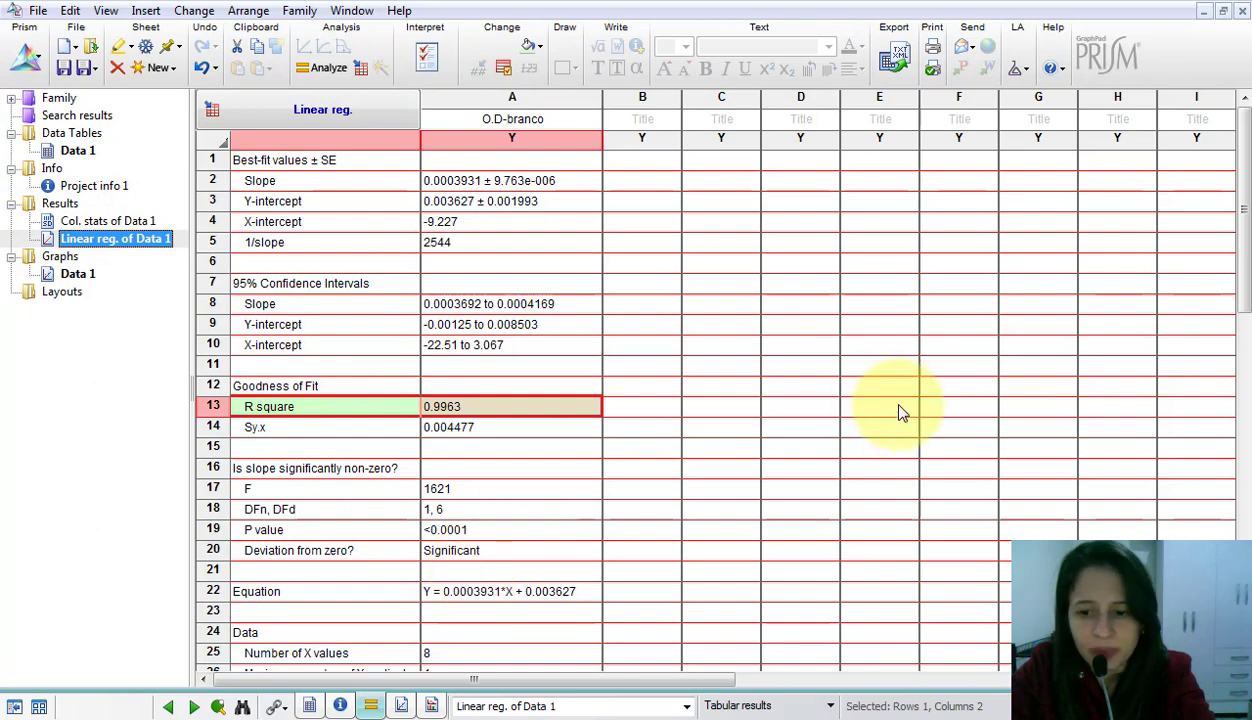
pyautogui.scroll(-1, 1247, 318)
pyautogui.scroll(-3, 1247, 318)
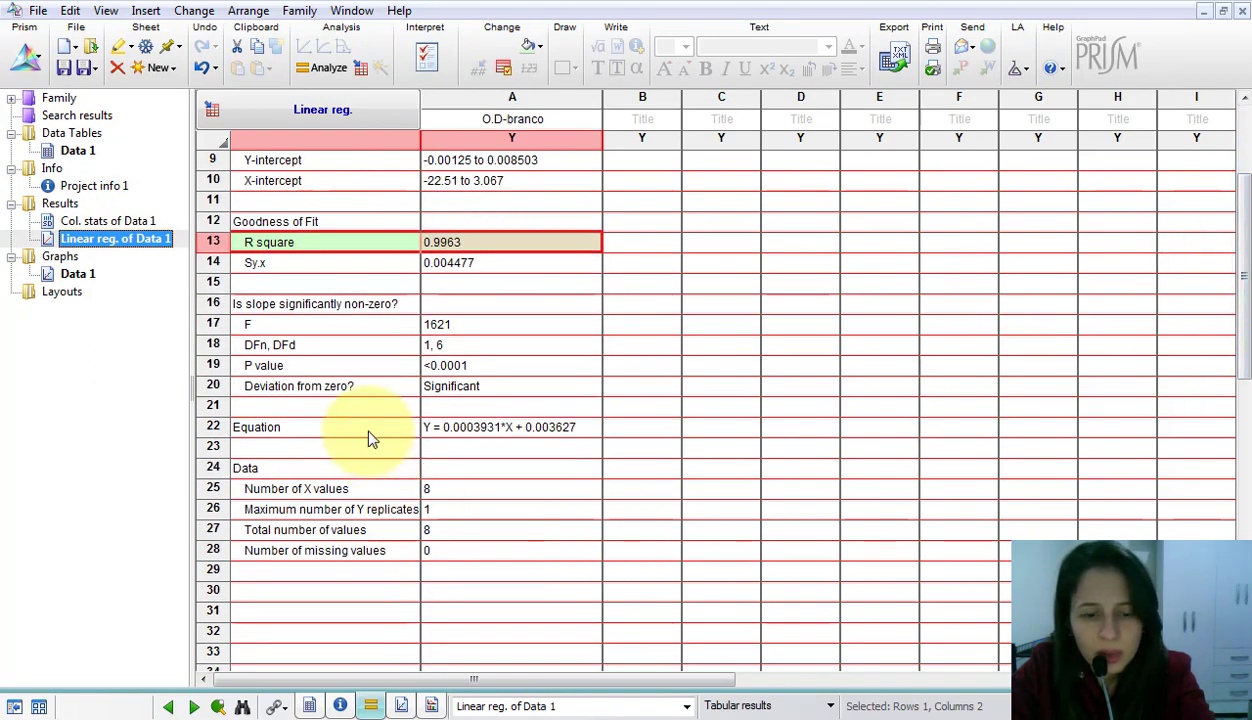
pyautogui.click(360, 425)
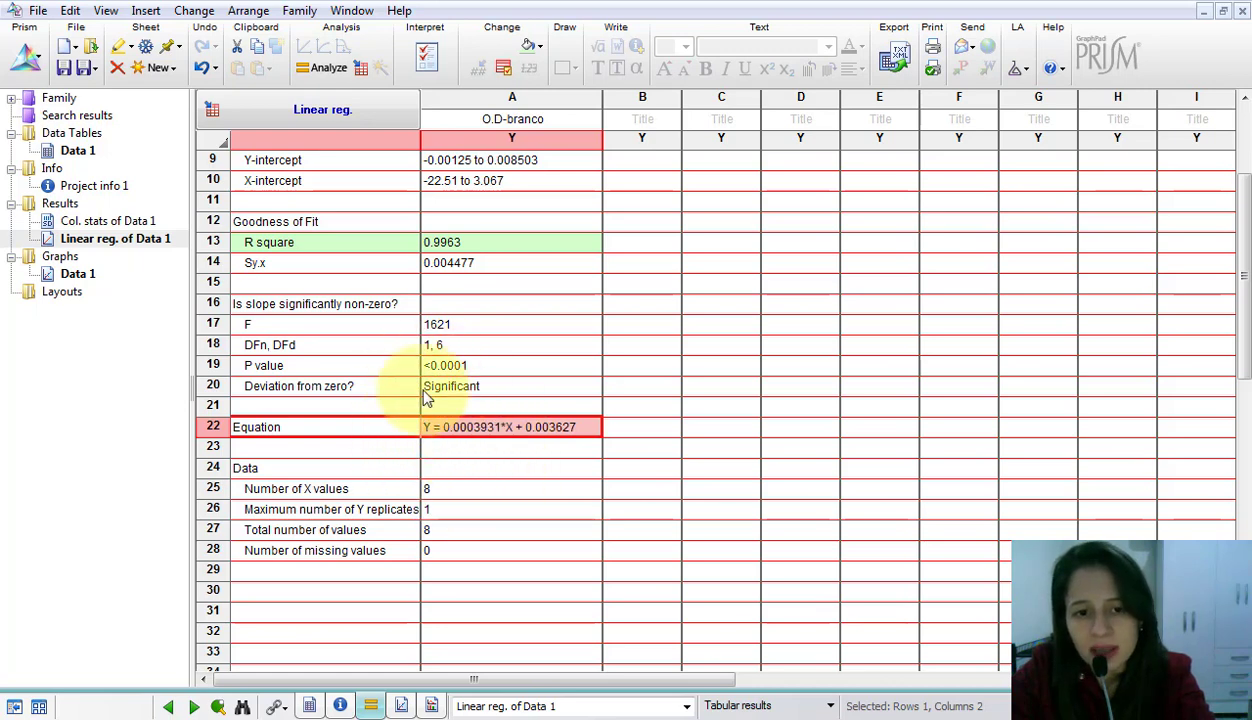
pyautogui.click(118, 242)
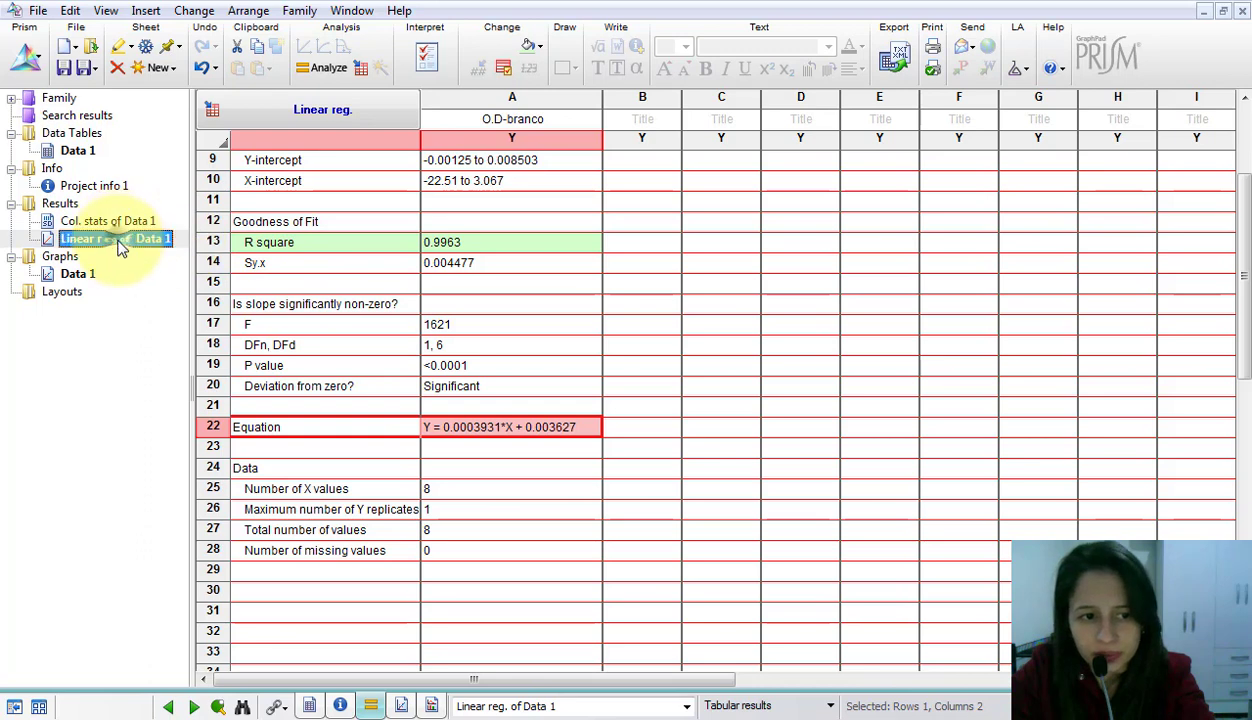
pyautogui.click(76, 150)
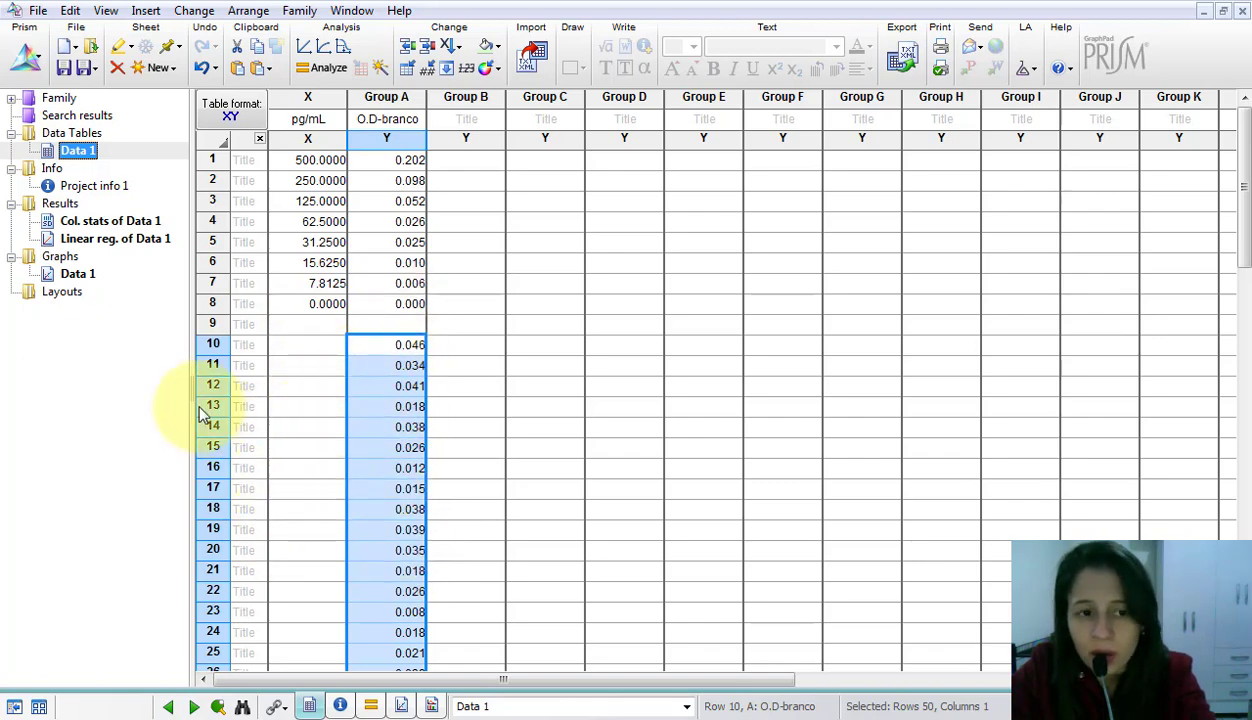
# Set the linear regression to interpolate unknowns from the standard curve and force the line through X=0, Y=0
pyautogui.click(90, 240)
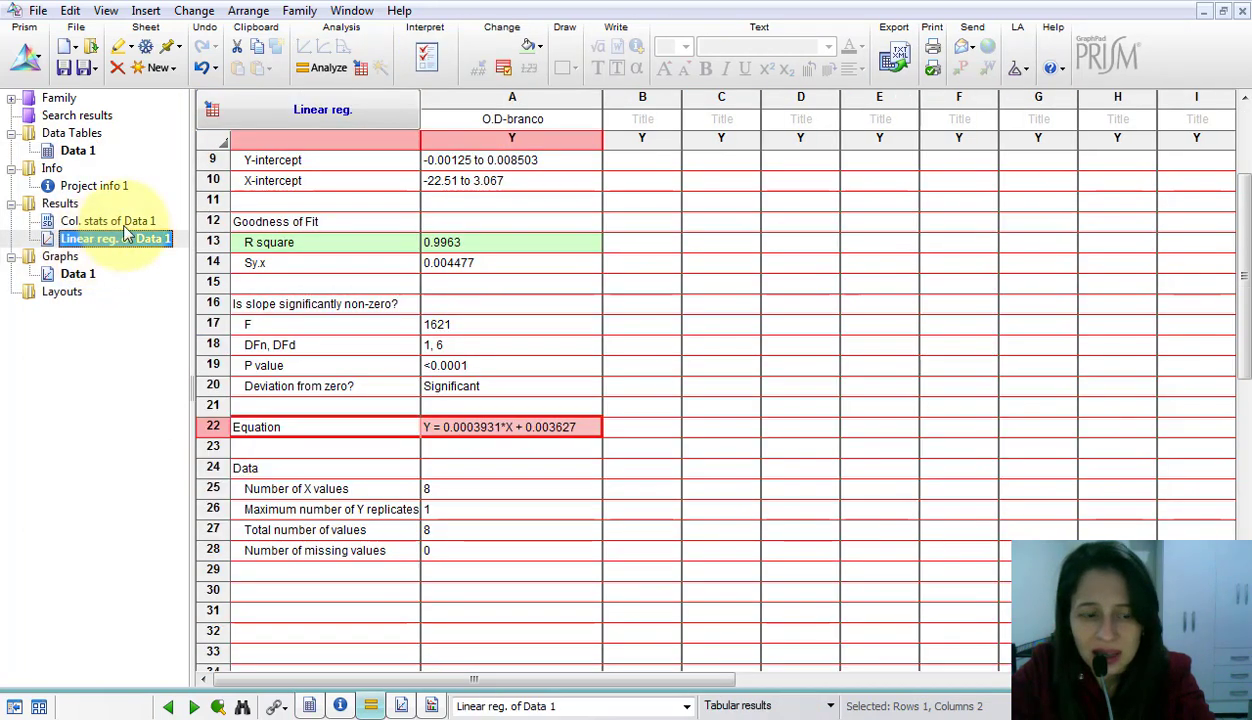
pyautogui.click(305, 115)
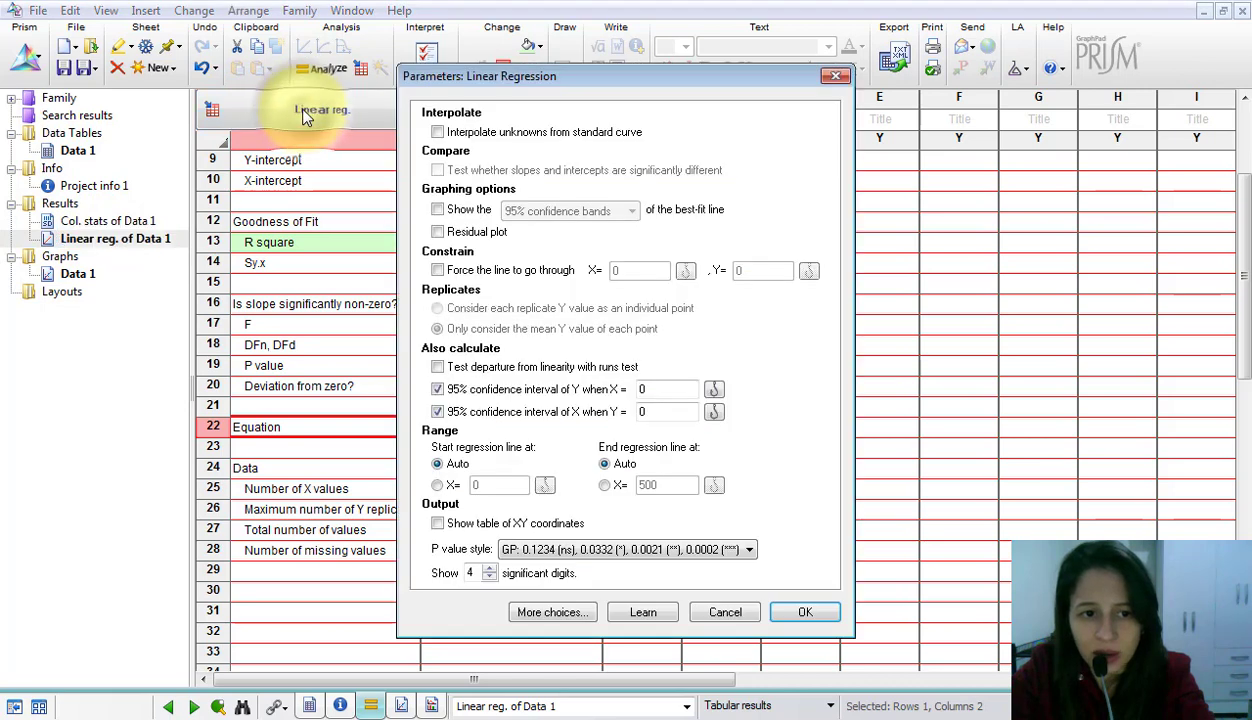
pyautogui.click(438, 132)
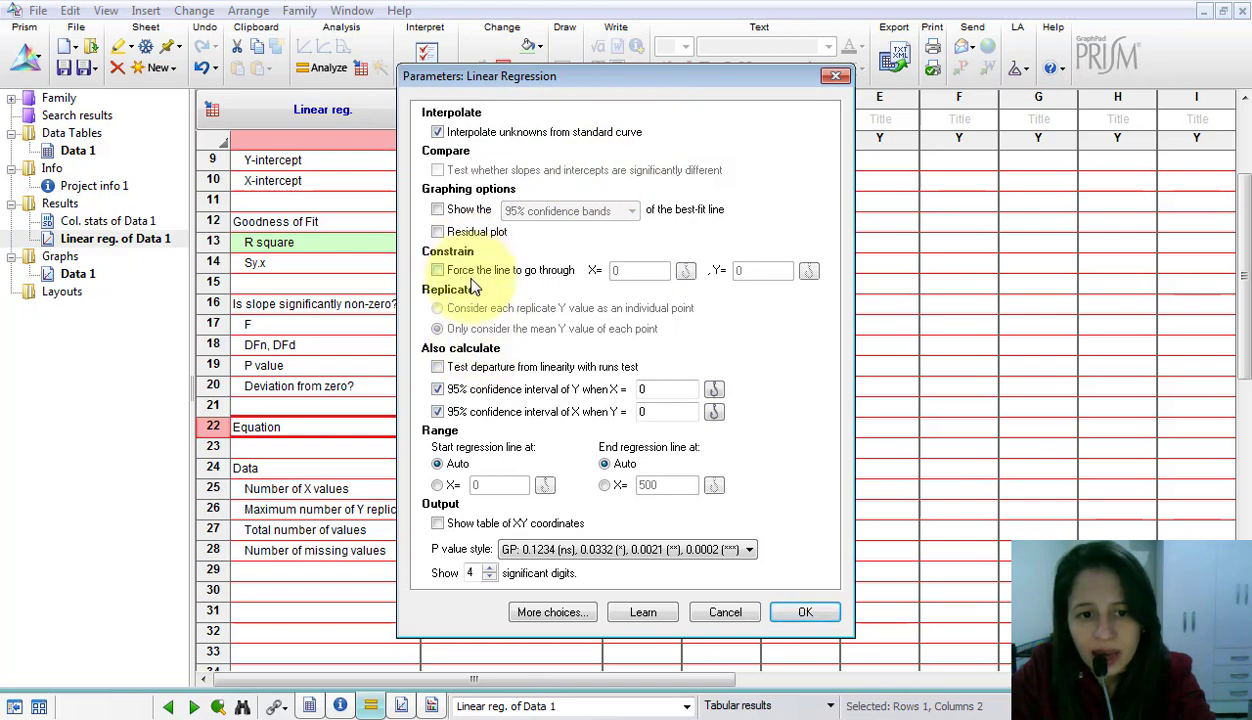
pyautogui.click(438, 270)
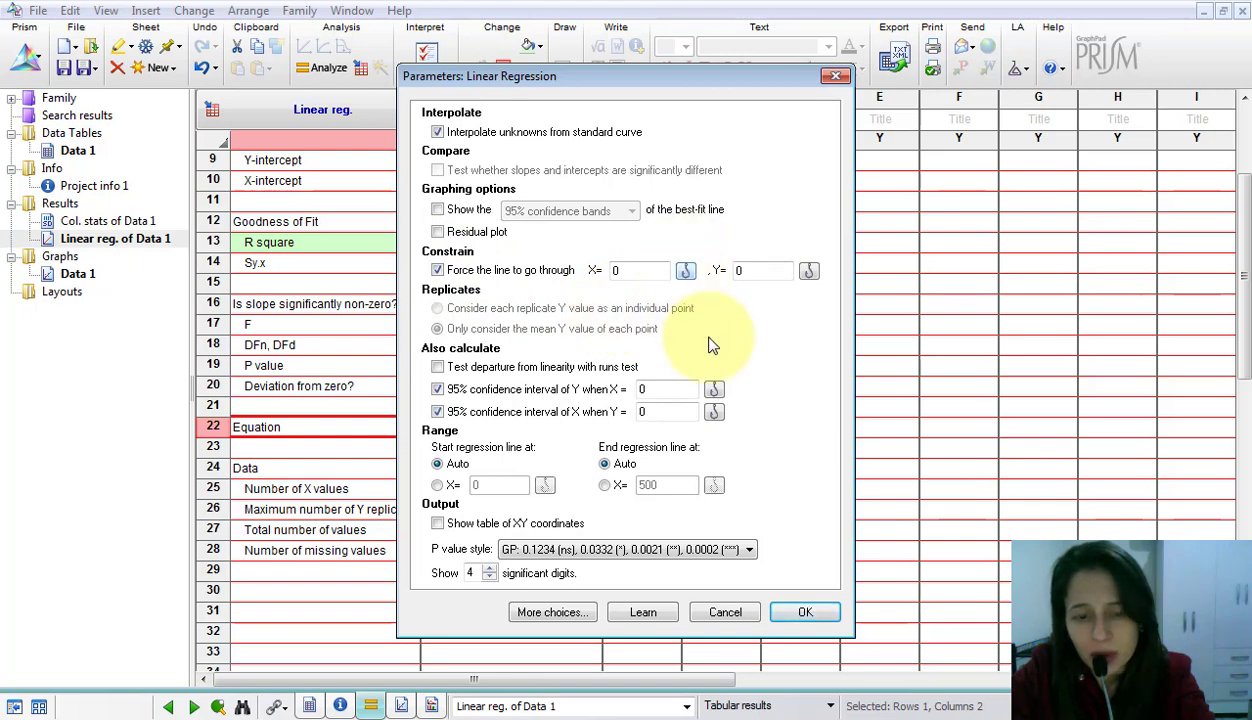
pyautogui.click(800, 613)
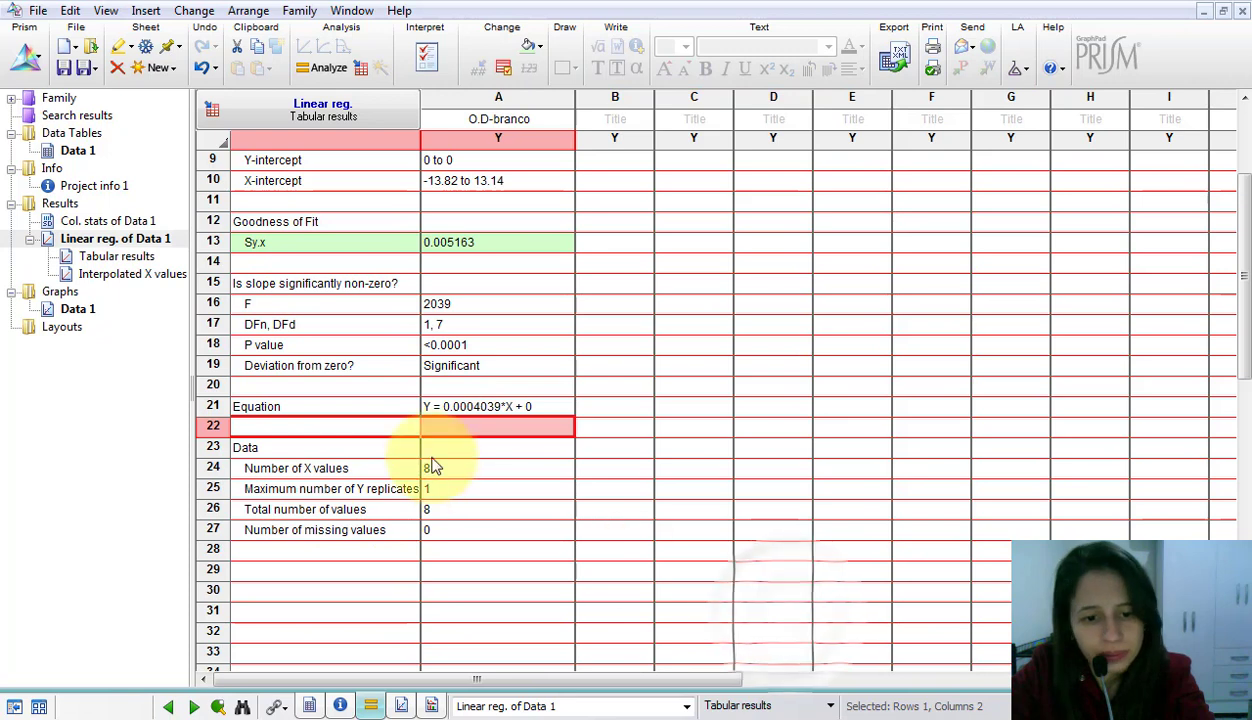
# Copy all 50 interpolated pg/mL values from the Interpolated X values results into Excel's IL-4_baço sheet, starting at D13
pyautogui.click(108, 276)
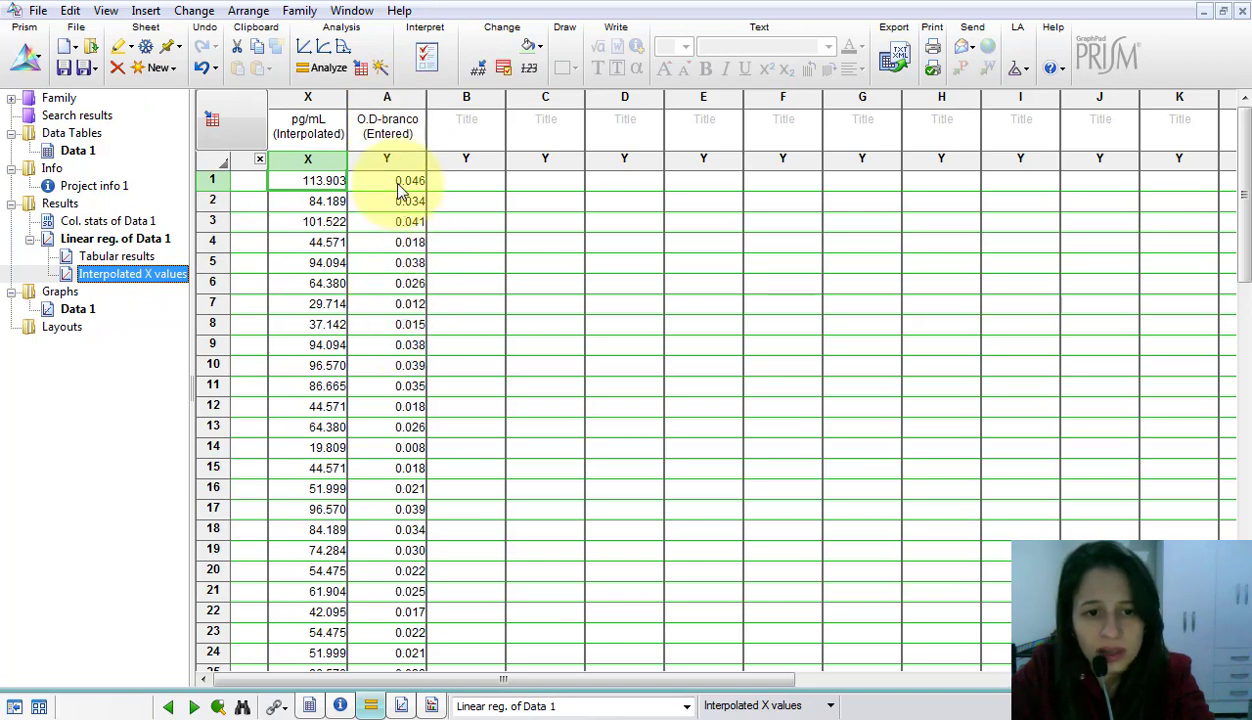
pyautogui.moveTo(399, 190); pyautogui.dragTo(410, 515)
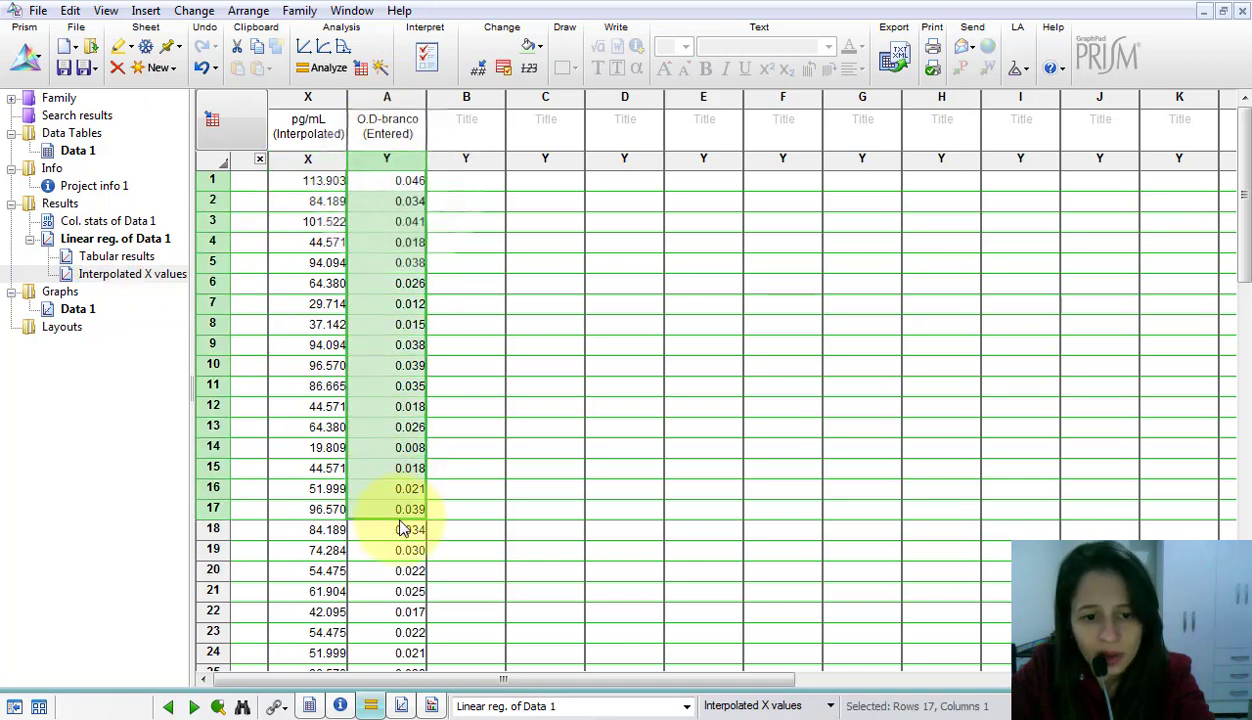
pyautogui.click(401, 246)
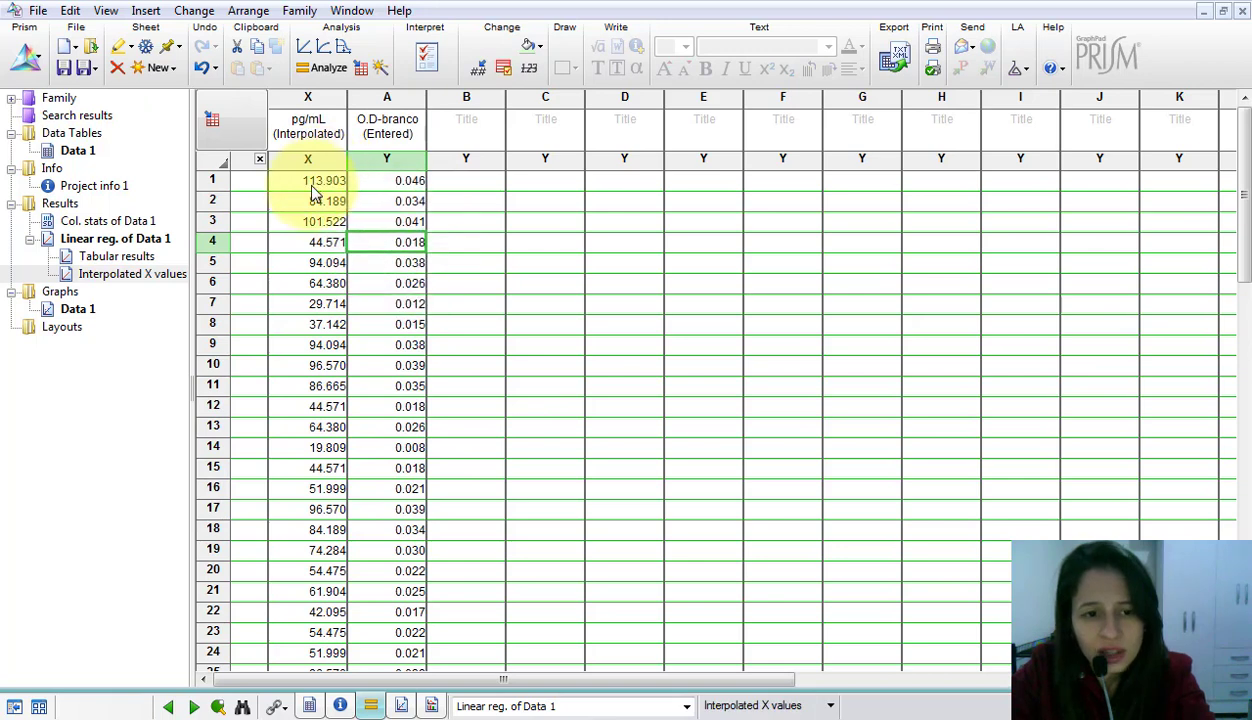
pyautogui.moveTo(314, 188)
pyautogui.mouseDown()
pyautogui.moveTo(330, 494)
pyautogui.moveTo(326, 692)
pyautogui.moveTo(316, 683)
pyautogui.moveTo(328, 700)
pyautogui.moveTo(300, 596)
pyautogui.mouseUp()
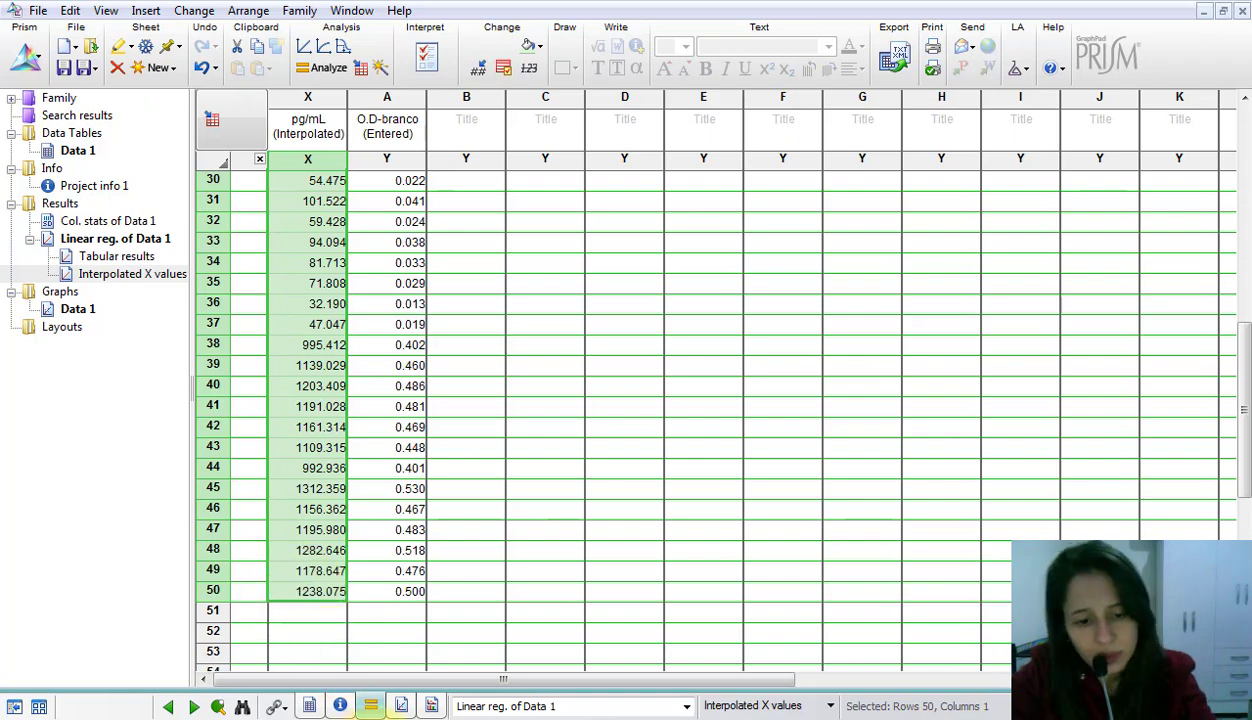
pyautogui.click(262, 719)
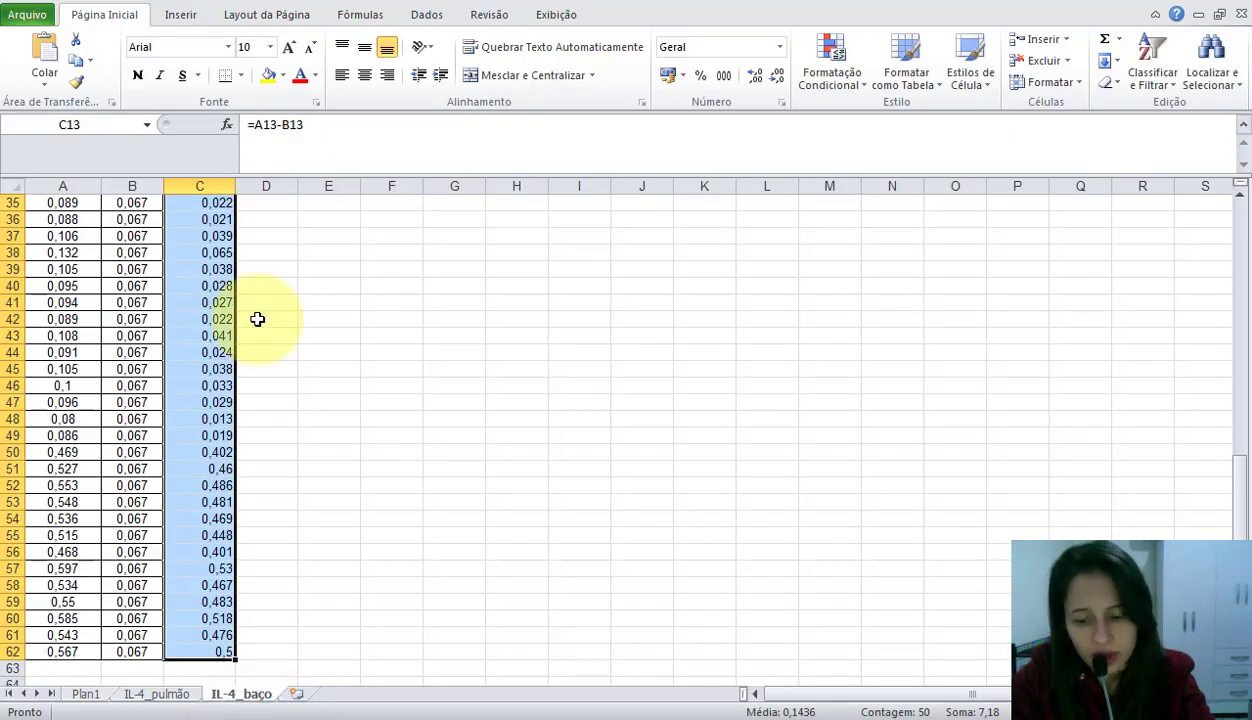
pyautogui.press('Up')
pyautogui.press('Right')
pyautogui.press('Down')
pyautogui.hotkey('ctrl', 'v')
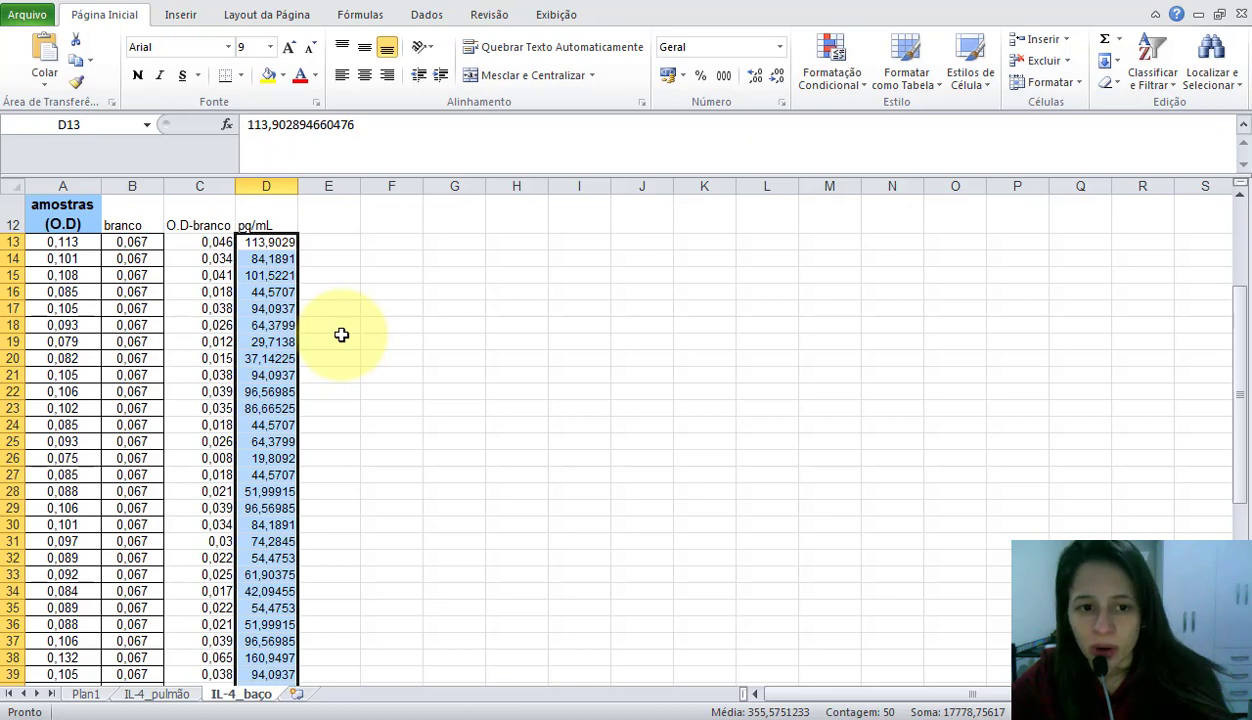
# Enter the header pg/mg in E12 beside the pg/mL column
pyautogui.click(315, 240)
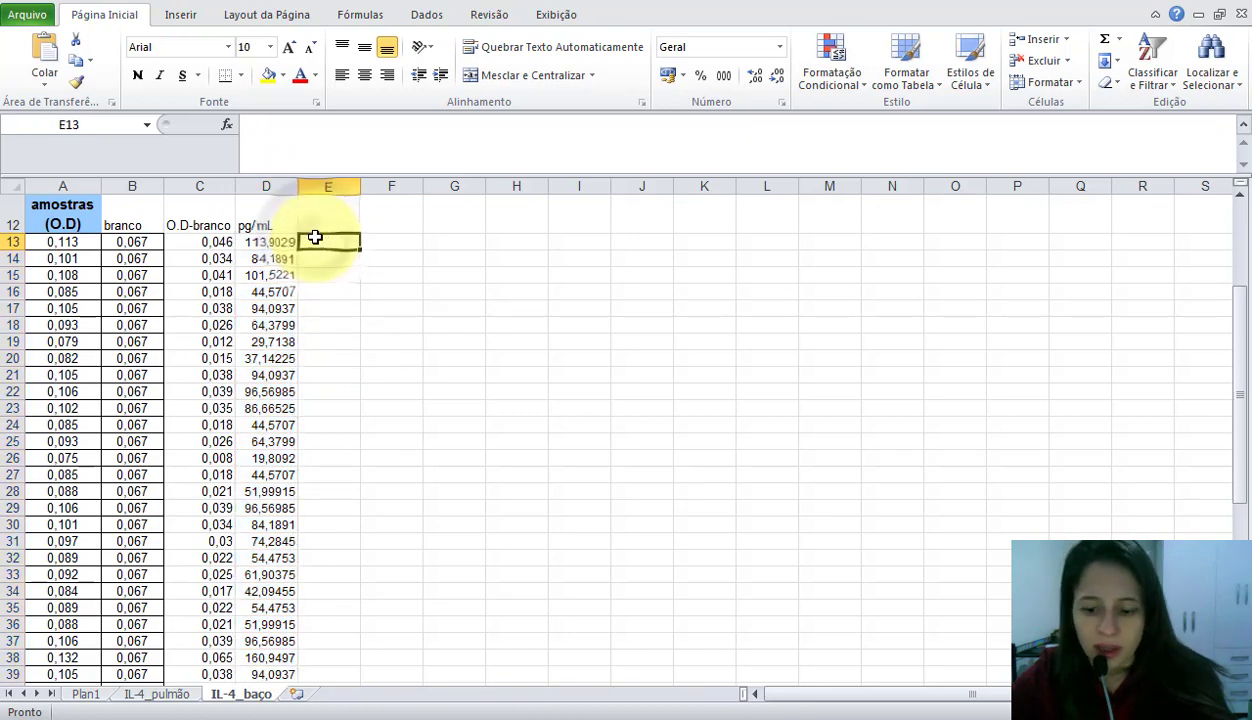
pyautogui.press('Up')
pyautogui.write('p')
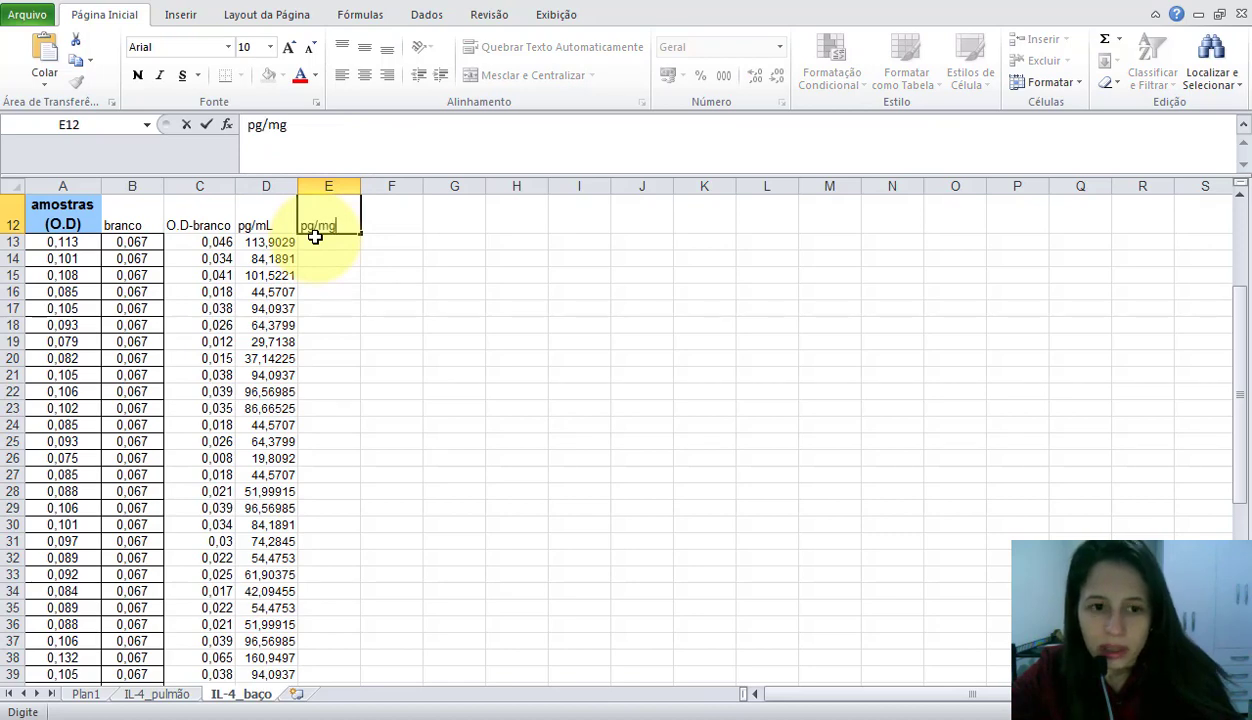
pyautogui.press('Return')
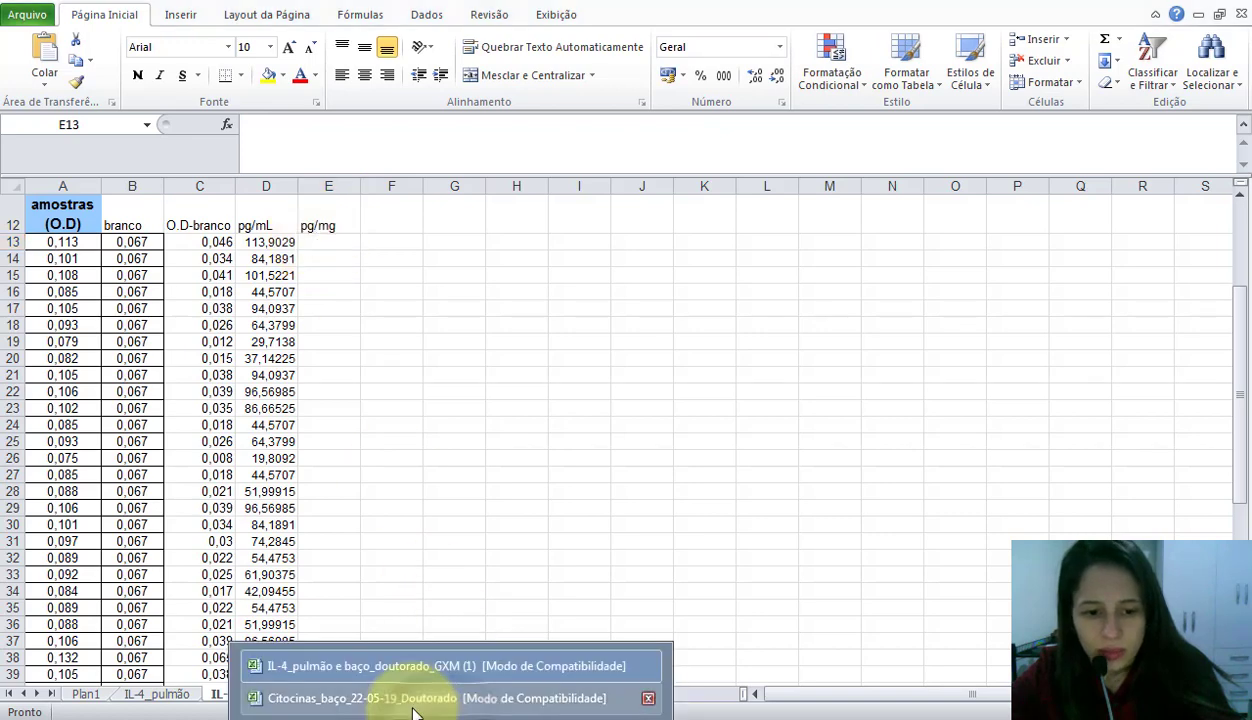
# Copy the Massa column E11:E61 from the IL-17 sheet of the Citocinas_baço_22-05-19_Doutorado workbook
pyautogui.click(420, 693)
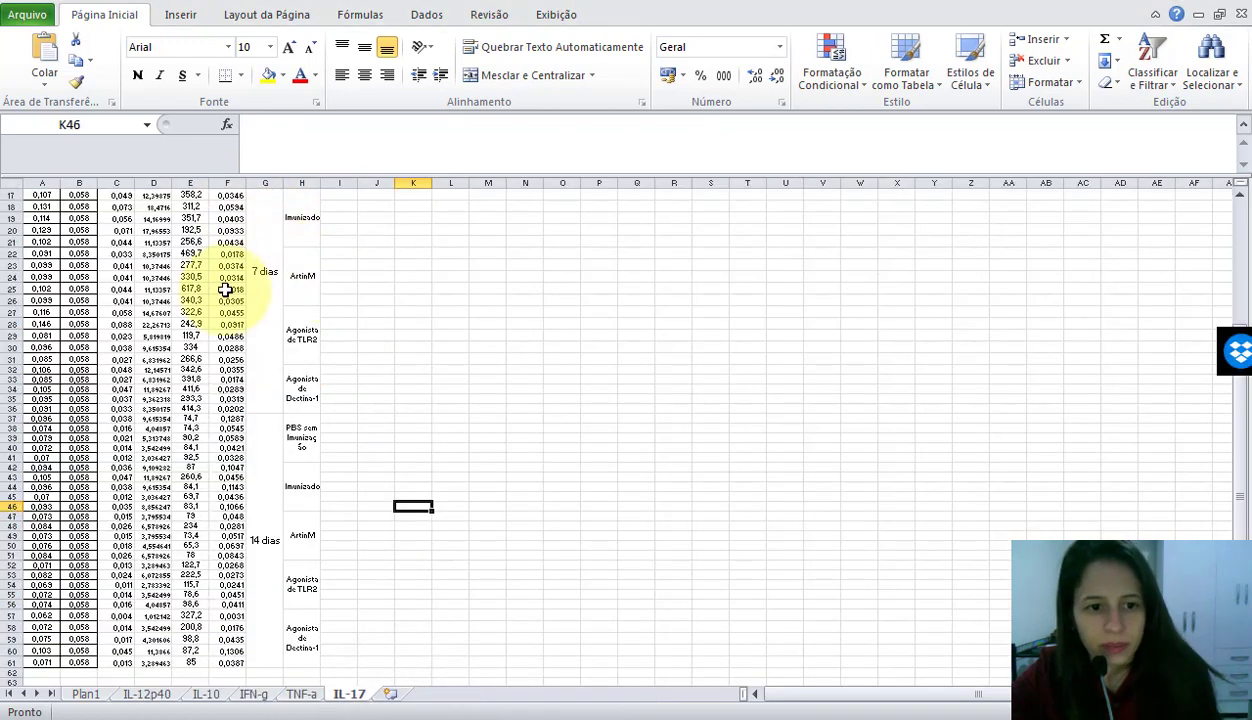
pyautogui.press('Up')
pyautogui.press('Up')
pyautogui.press('Up')
pyautogui.press('Up')
pyautogui.press('Up')
pyautogui.press('Up')
pyautogui.press('Up')
pyautogui.press('Up')
pyautogui.press('Up')
pyautogui.press('Up')
pyautogui.press('Up')
pyautogui.press('Up')
pyautogui.press('Up')
pyautogui.press('Up')
pyautogui.press('Up')
pyautogui.press('Up')
pyautogui.press('Up')
pyautogui.press('Up')
pyautogui.press('Up')
pyautogui.press('Up')
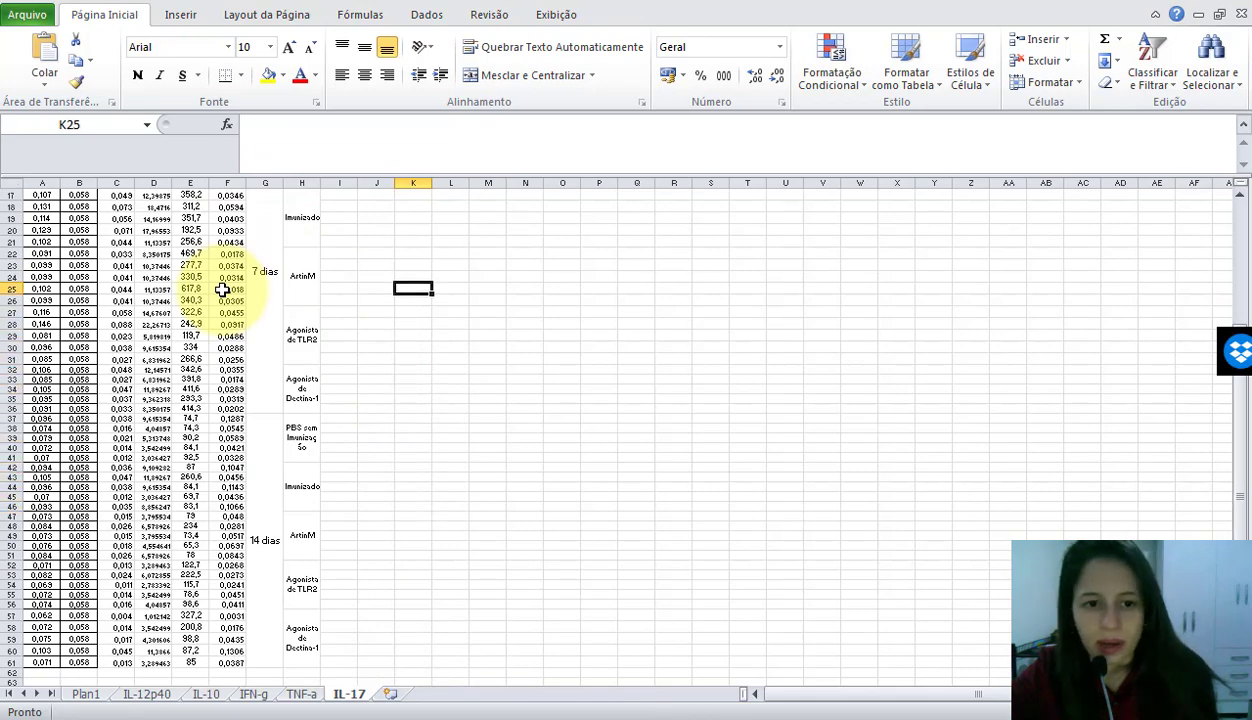
pyautogui.press('Up')
pyautogui.press('Up')
pyautogui.press('Up')
pyautogui.press('Up')
pyautogui.press('Up')
pyautogui.press('Up')
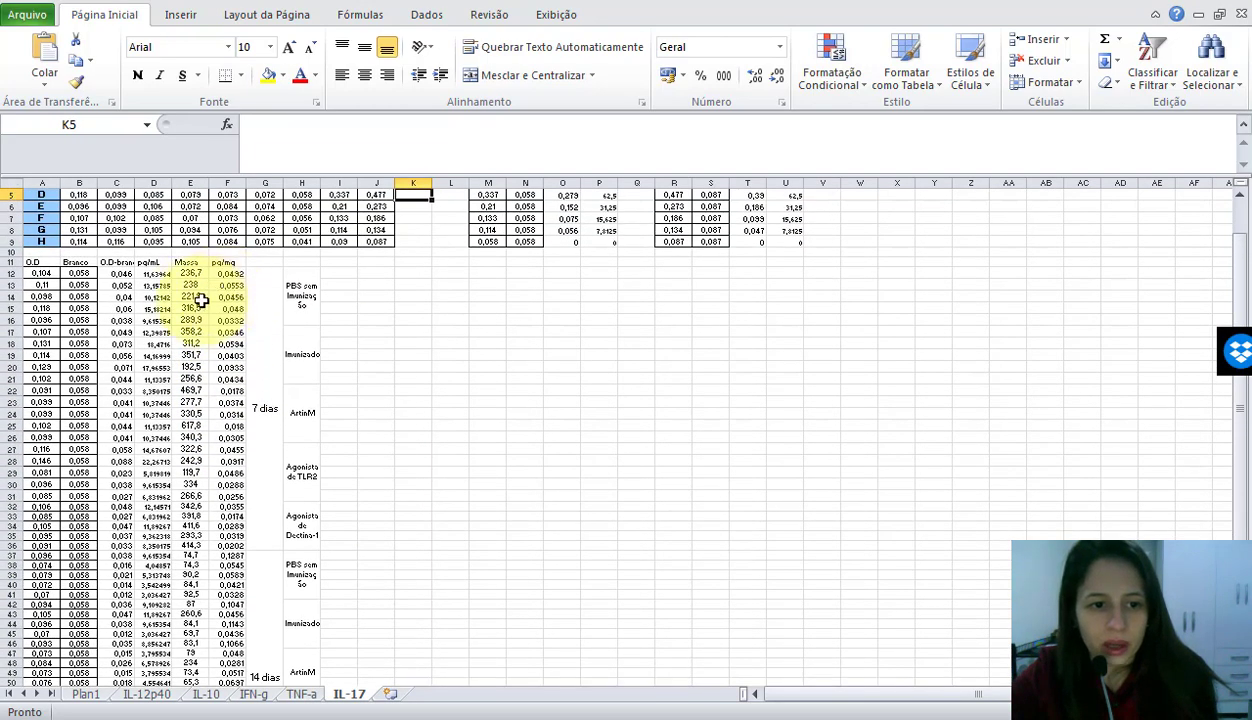
pyautogui.moveTo(177, 262); pyautogui.dragTo(184, 656)
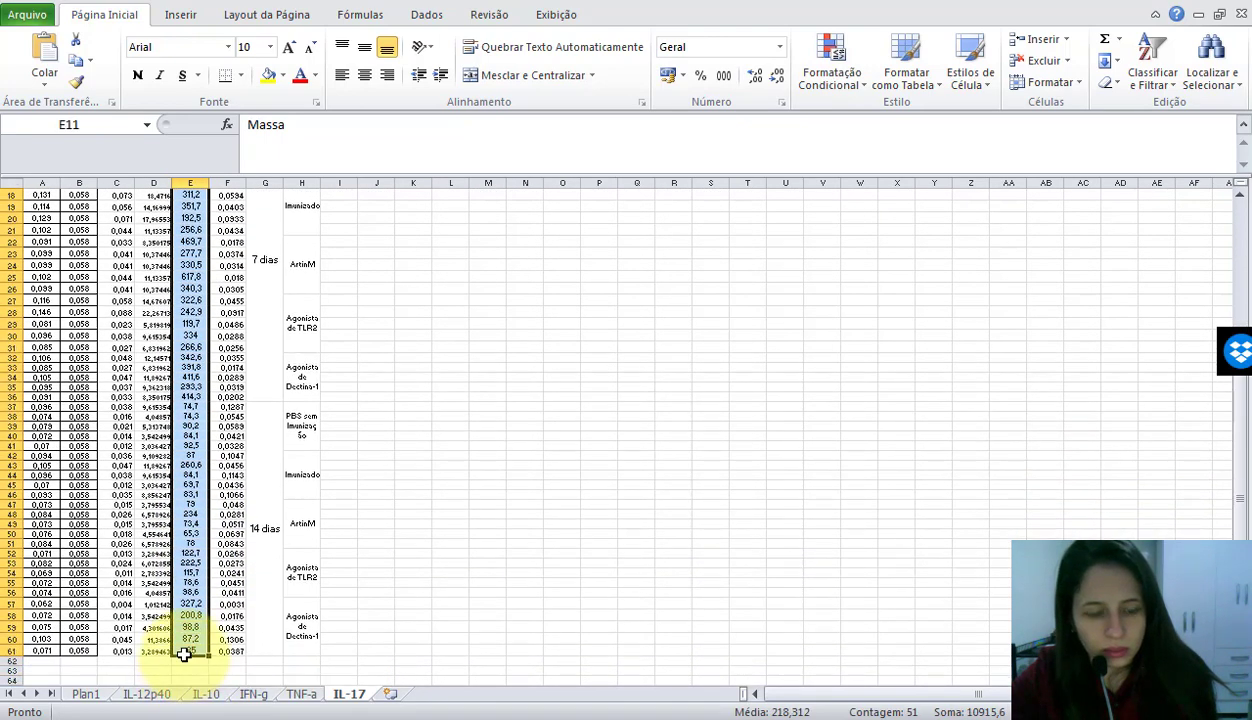
pyautogui.hotkey('ctrl', 'c')
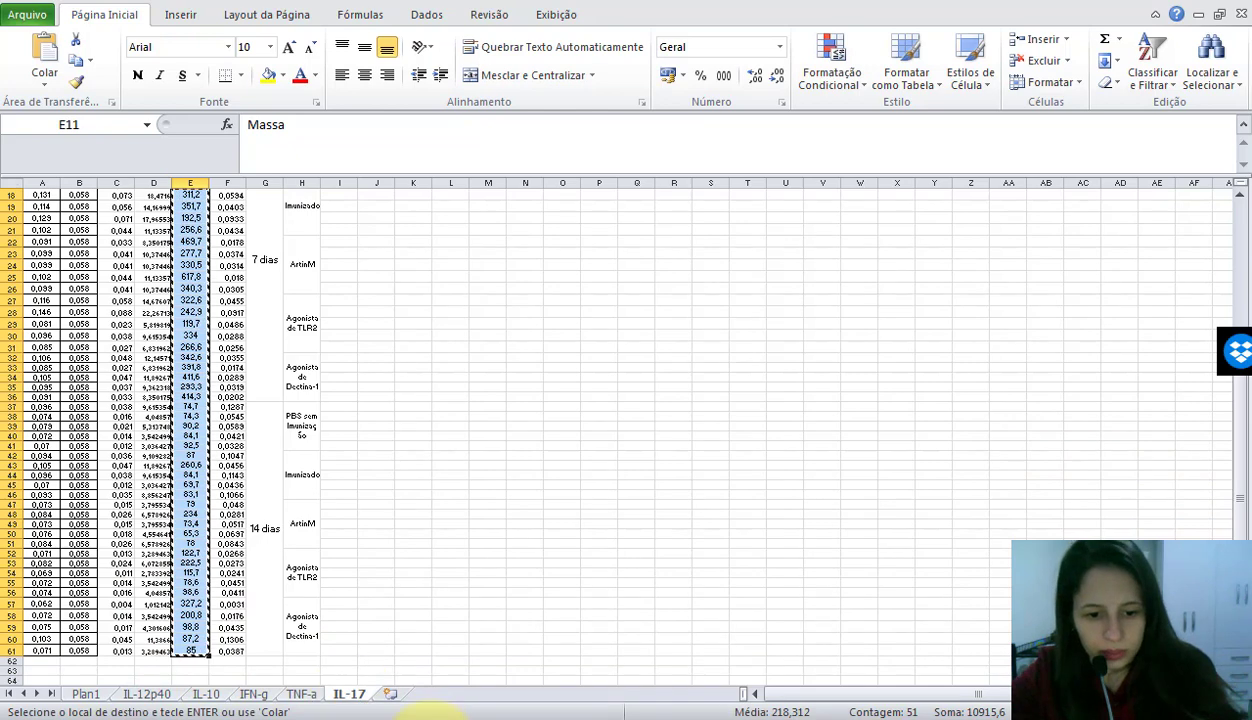
# Return to the IL-4 workbook and set the IL-4_baço headers to massa in E12 and pg/mg in F12
pyautogui.click(420, 715)
pyautogui.click(405, 666)
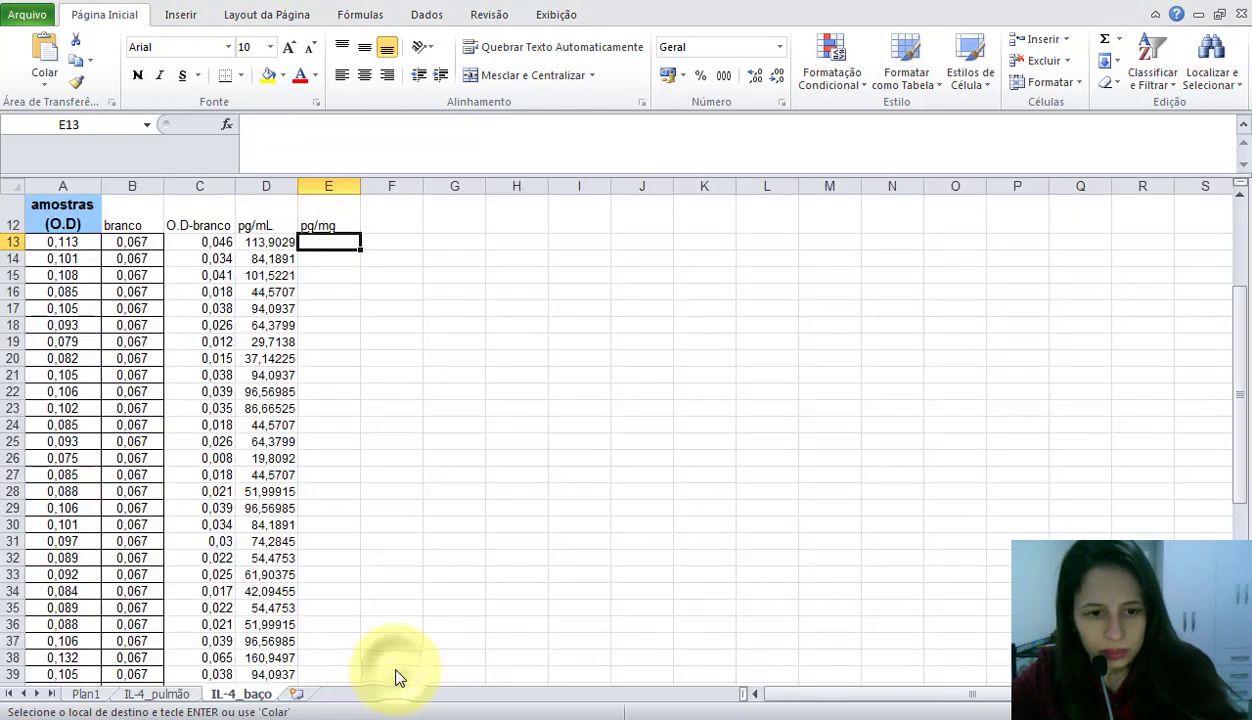
pyautogui.click(325, 229)
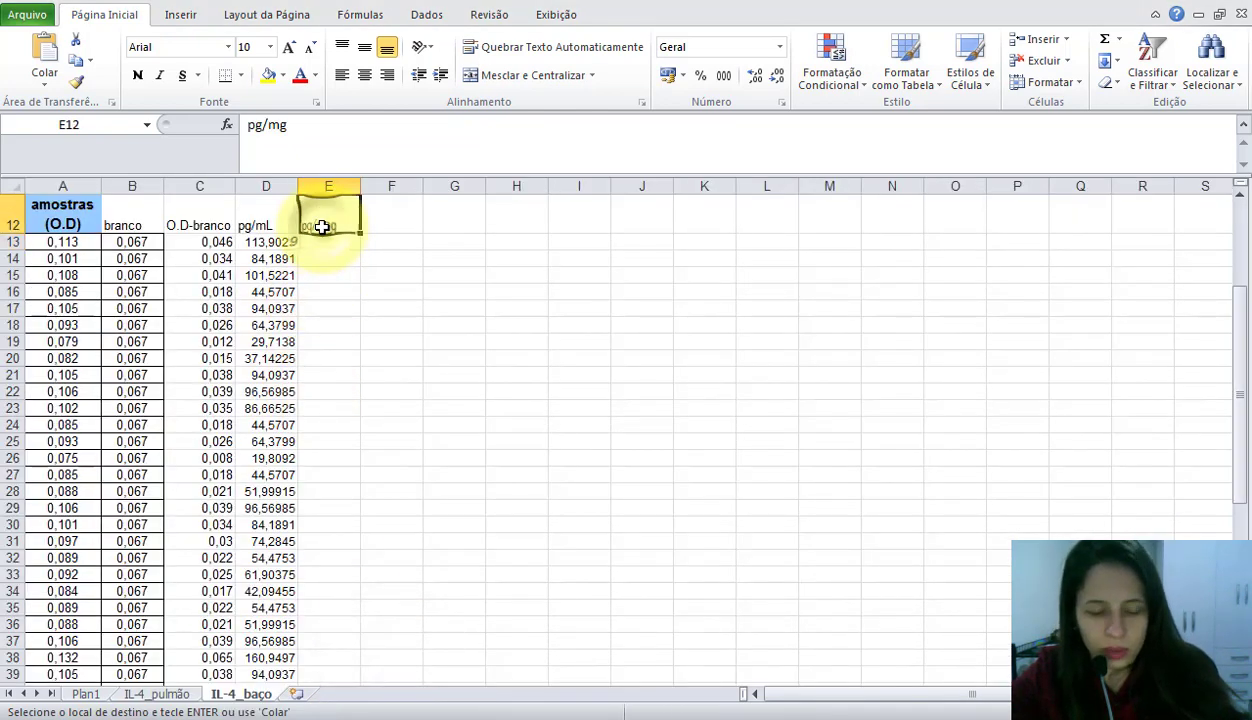
pyautogui.write('massa')
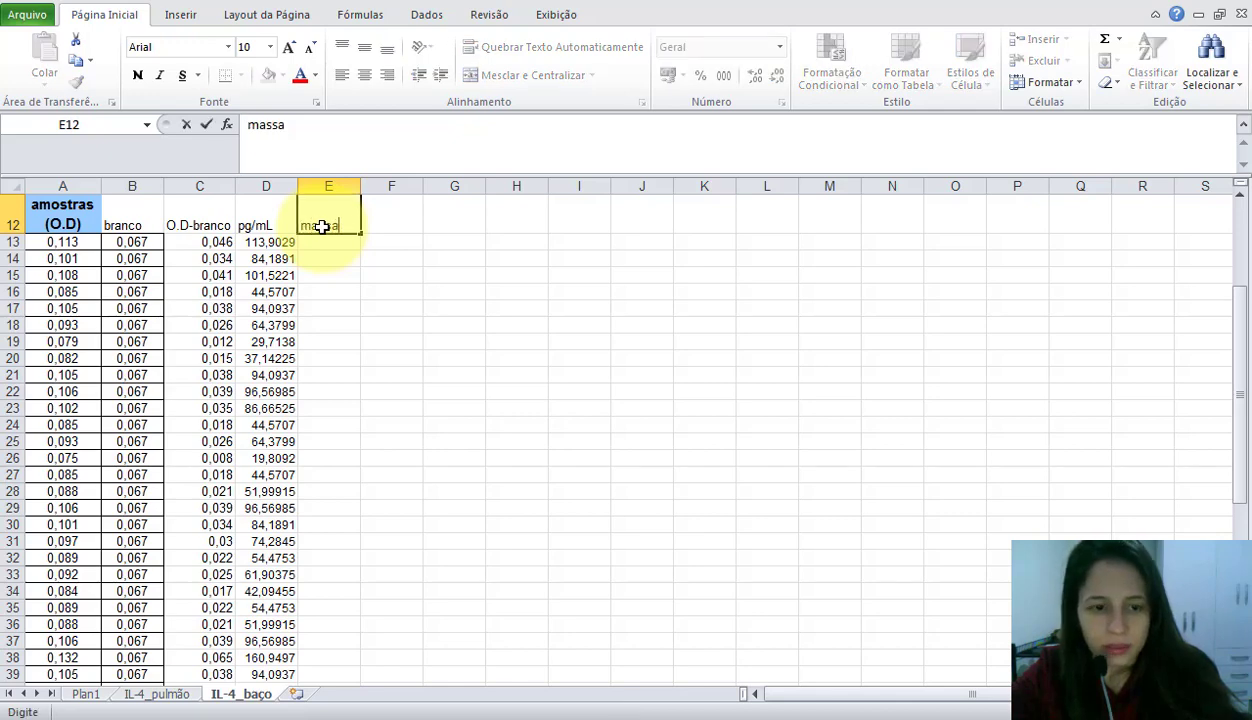
pyautogui.press('Tab')
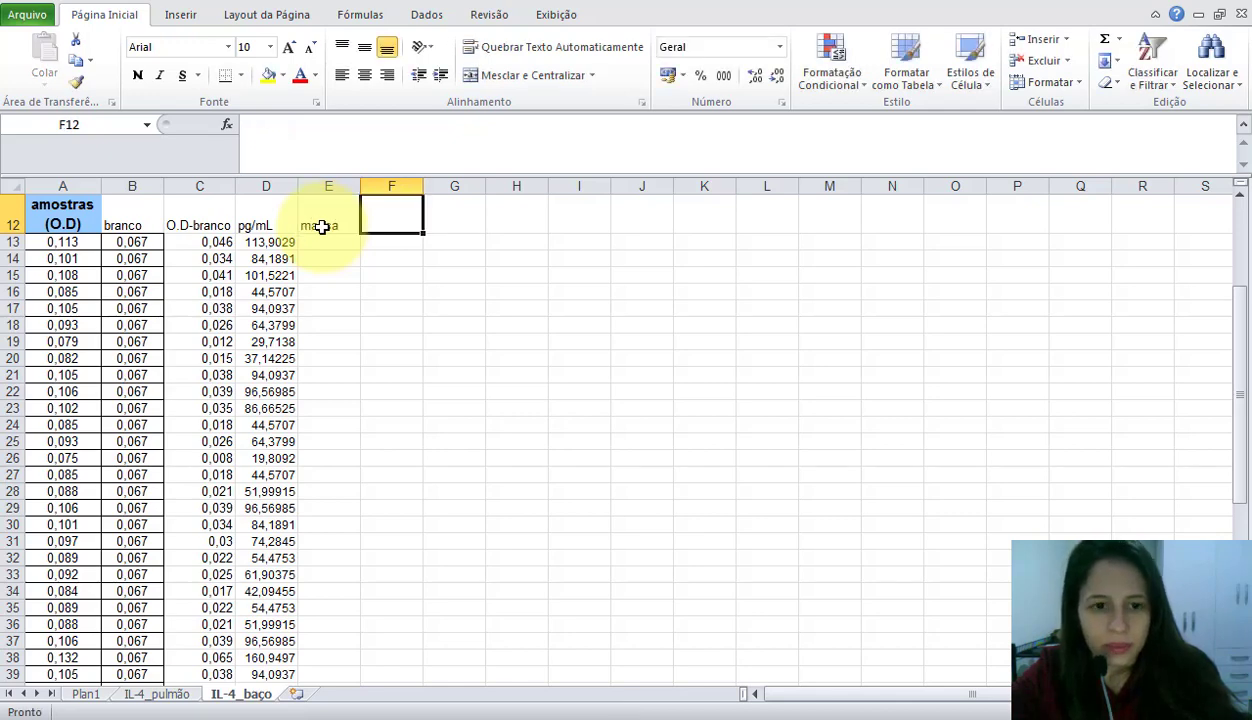
pyautogui.write('pg/mg')
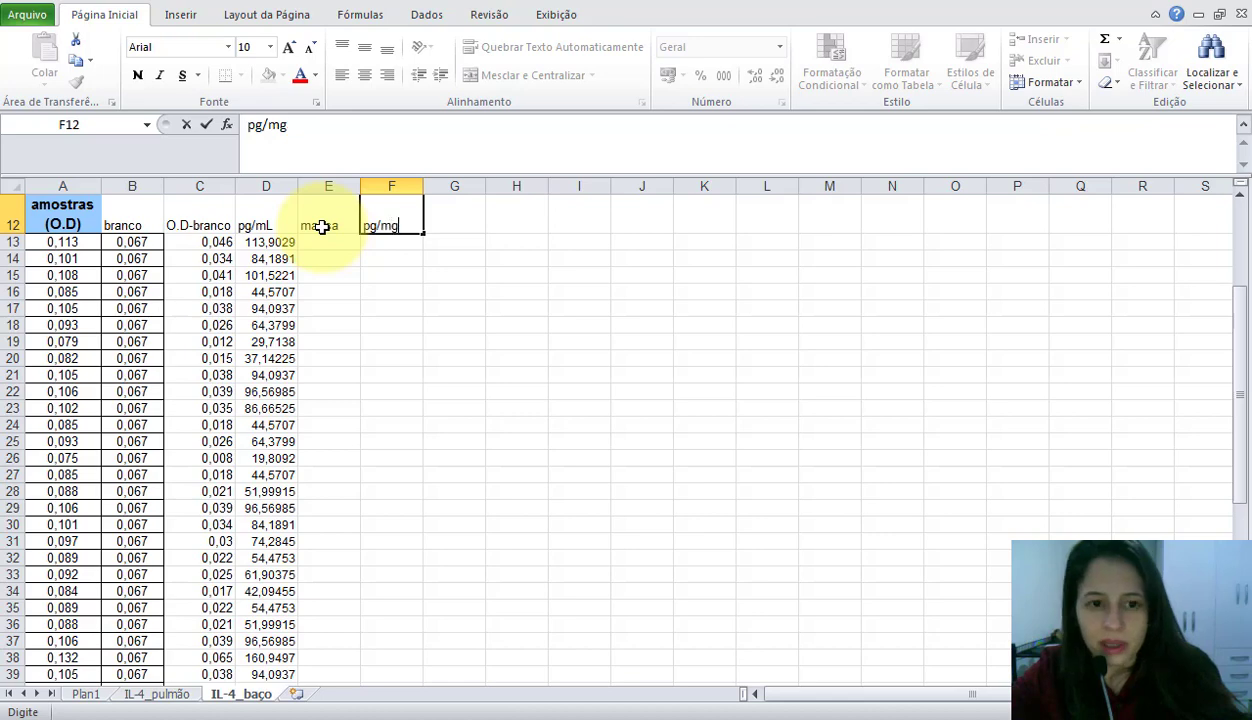
pyautogui.press('Return')
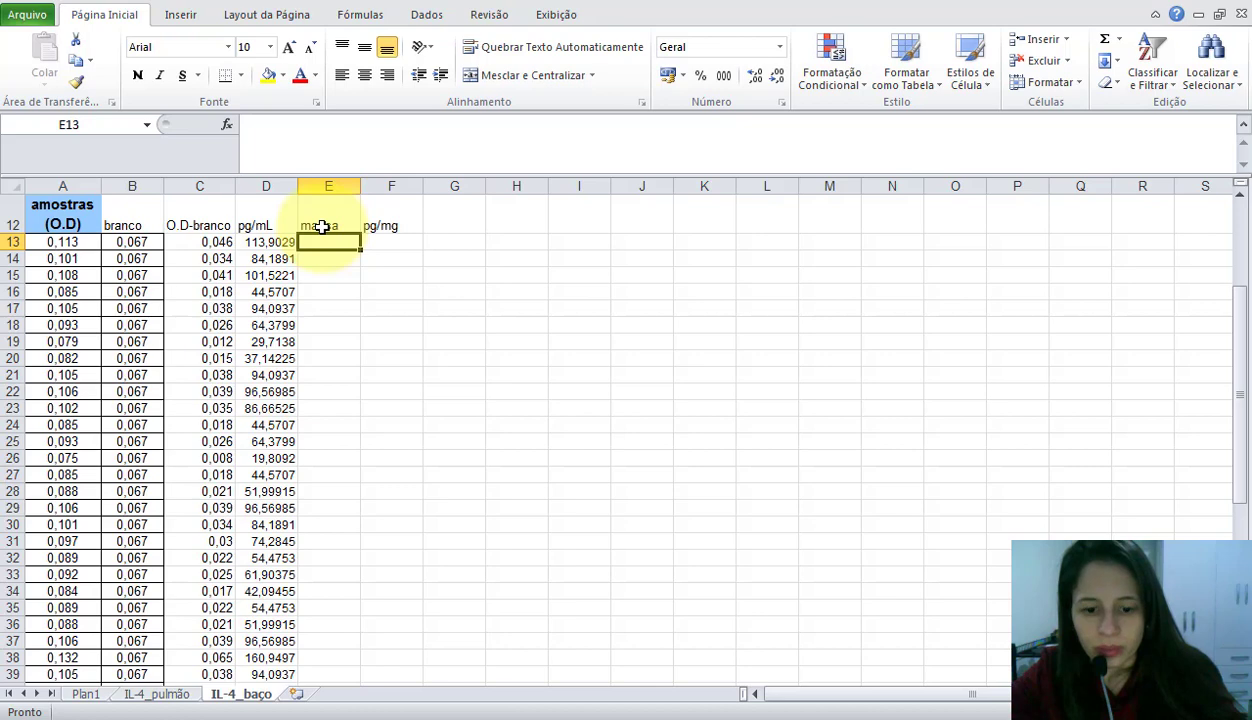
# Paste the copied Massa column into IL-4_baço with its header in E12 and the values starting at E13
pyautogui.hotkey('ctrl', 'v')
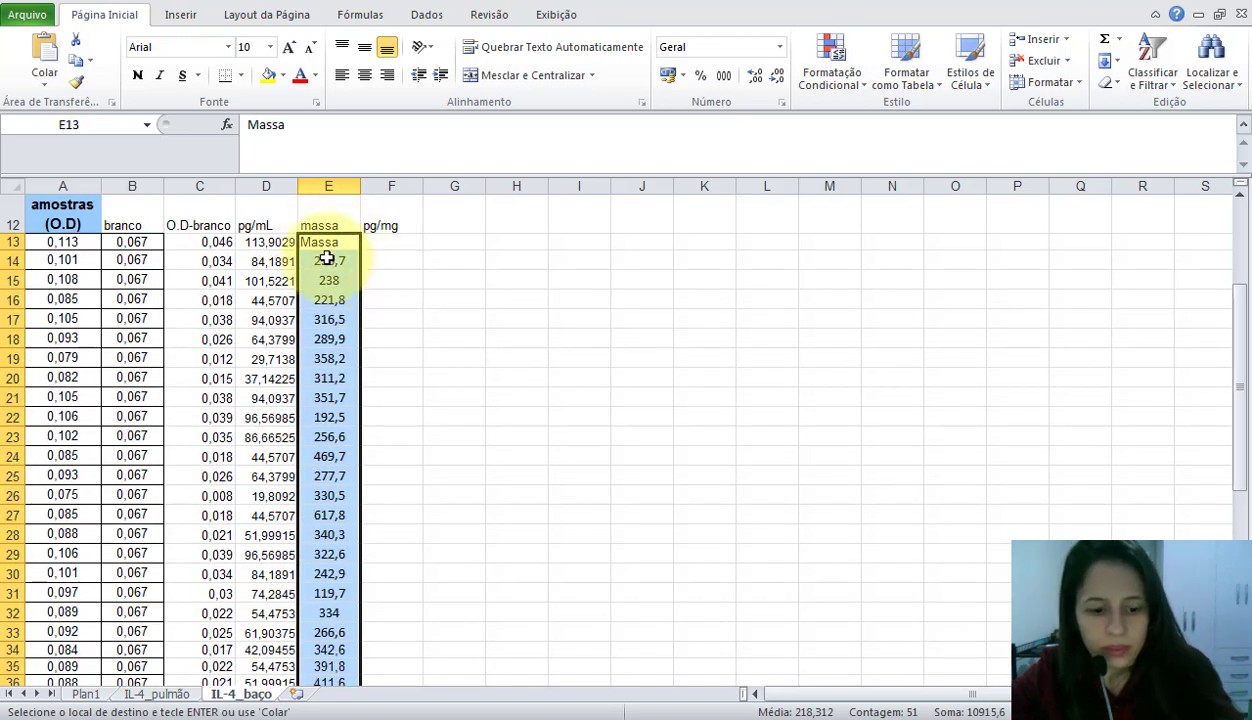
pyautogui.hotkey('ctrl', 'z')
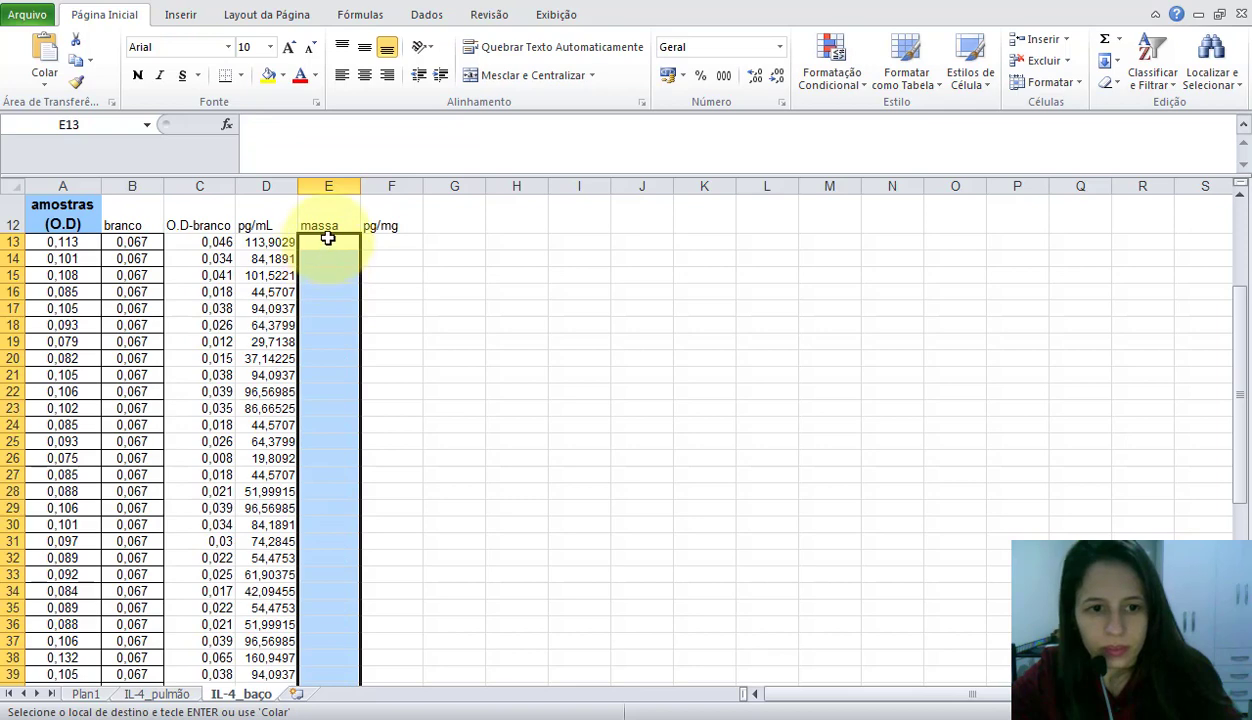
pyautogui.click(328, 238)
pyautogui.press('Up')
pyautogui.hotkey('ctrl', 'v')
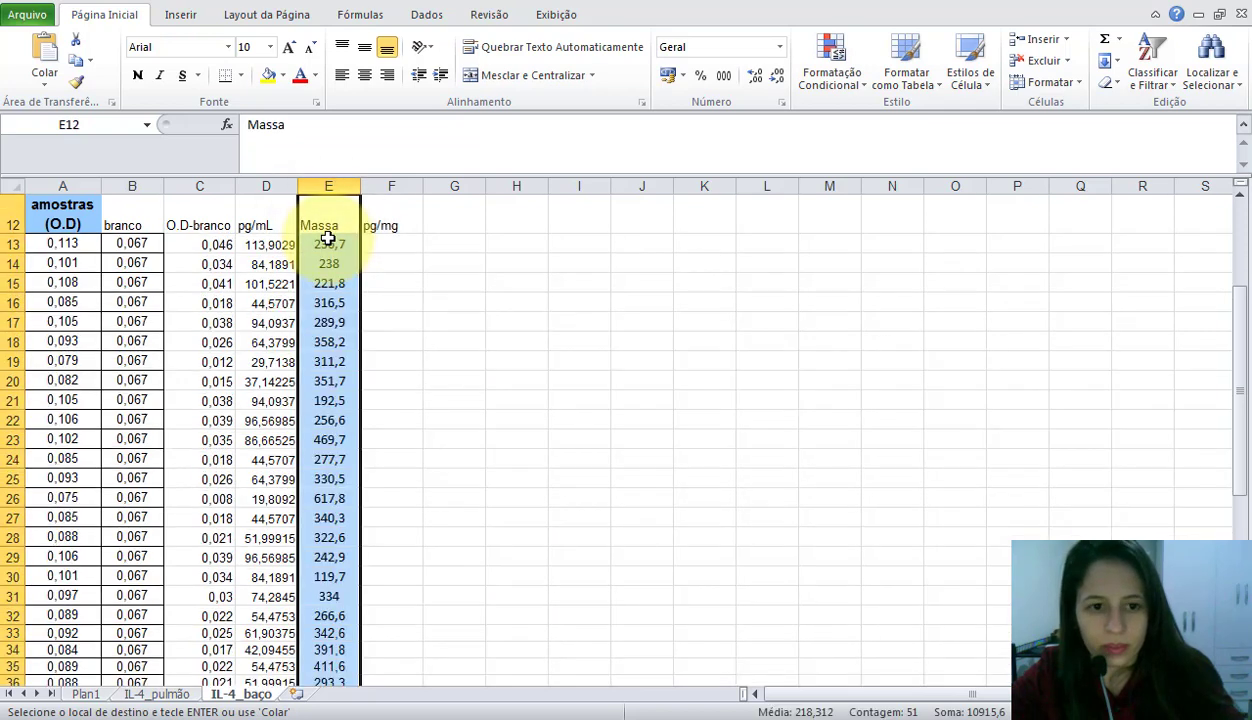
# Calculate pg/mg in F13 with the formula =D13/E13 and fill it down to F62
pyautogui.click(380, 255)
pyautogui.click(376, 246)
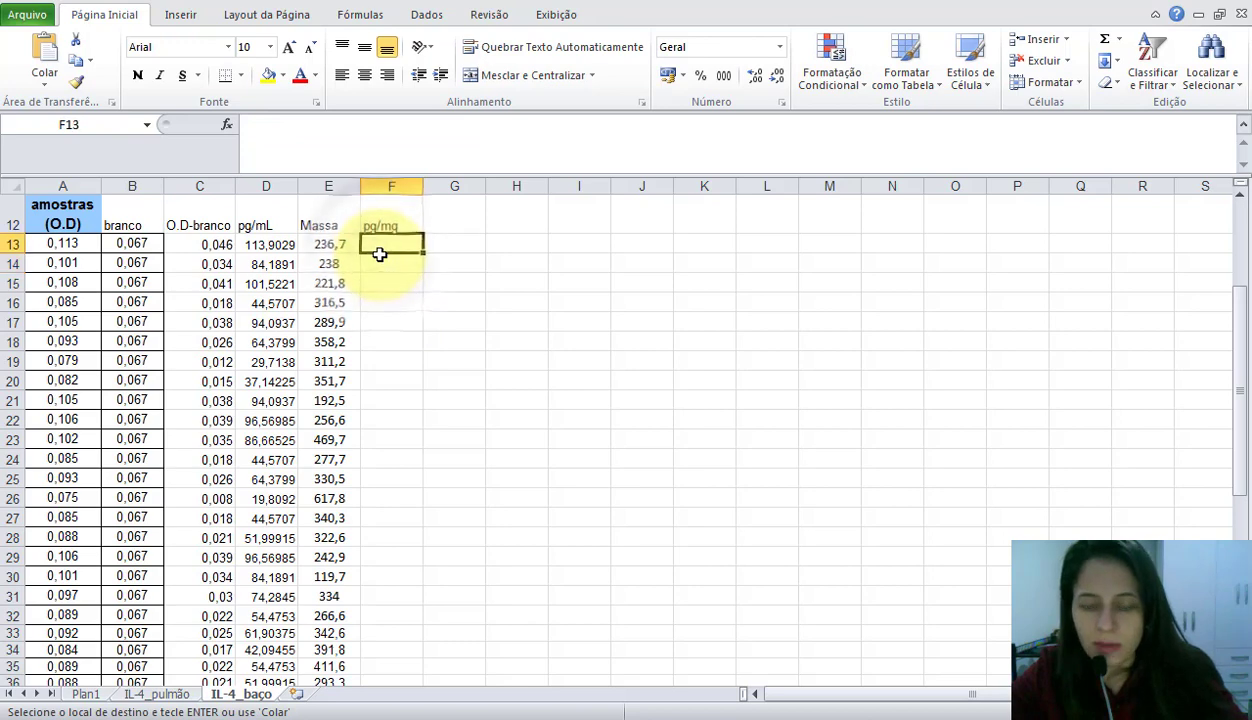
pyautogui.click(277, 249)
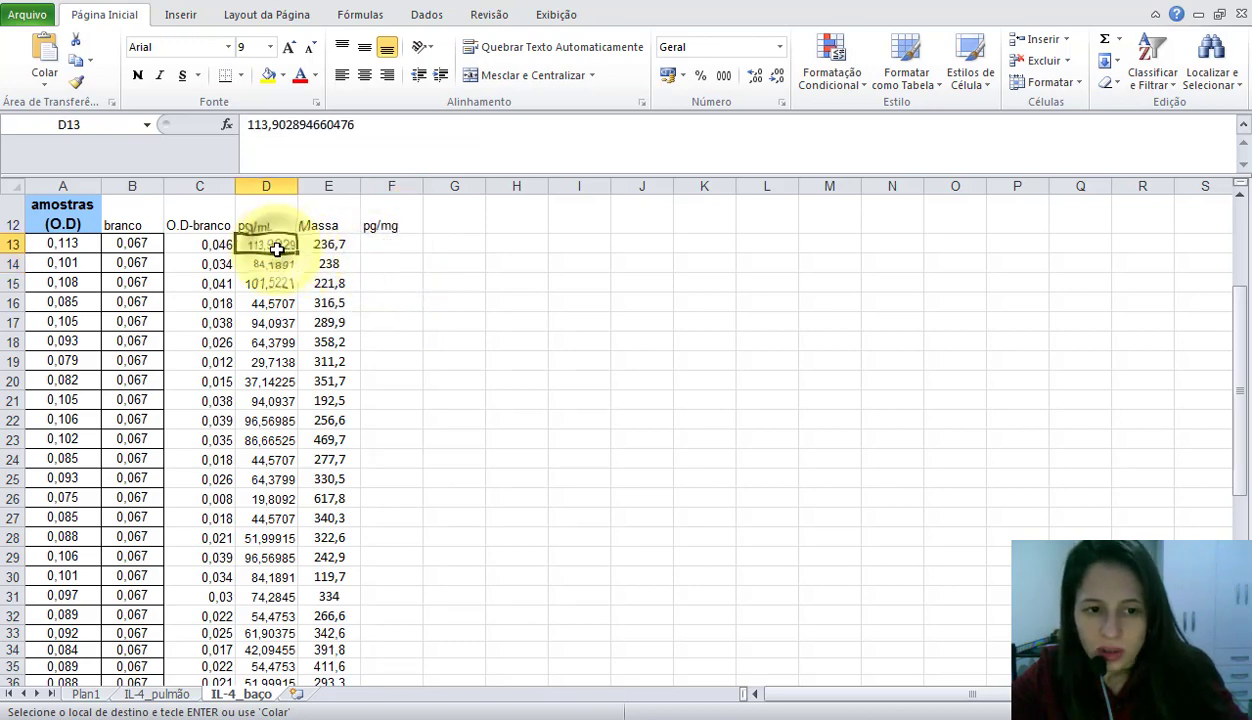
pyautogui.click(378, 249)
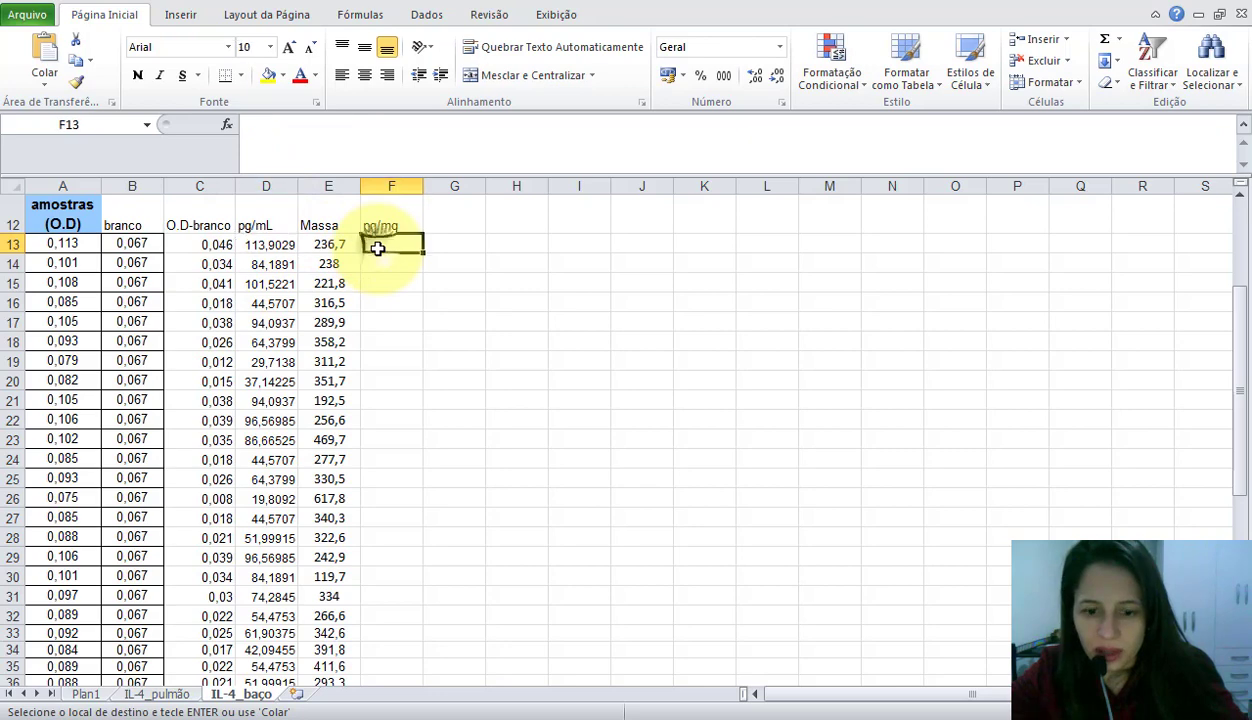
pyautogui.write('=')
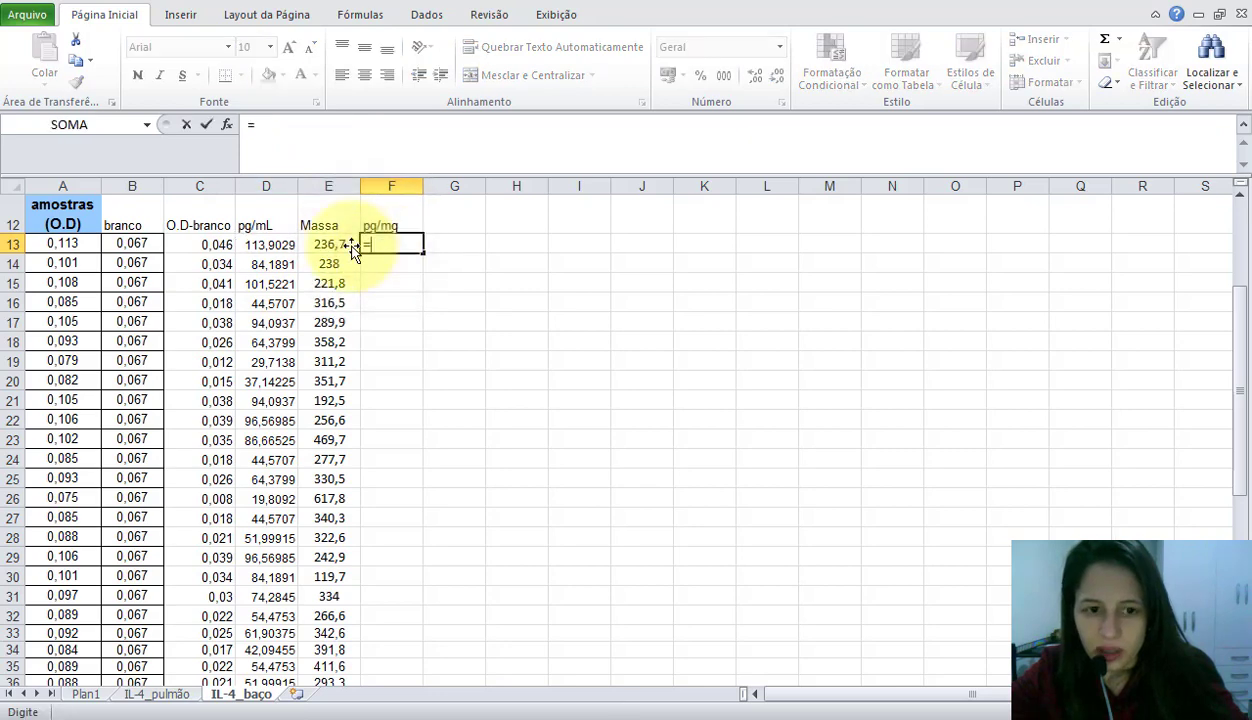
pyautogui.click(283, 246)
pyautogui.write('/')
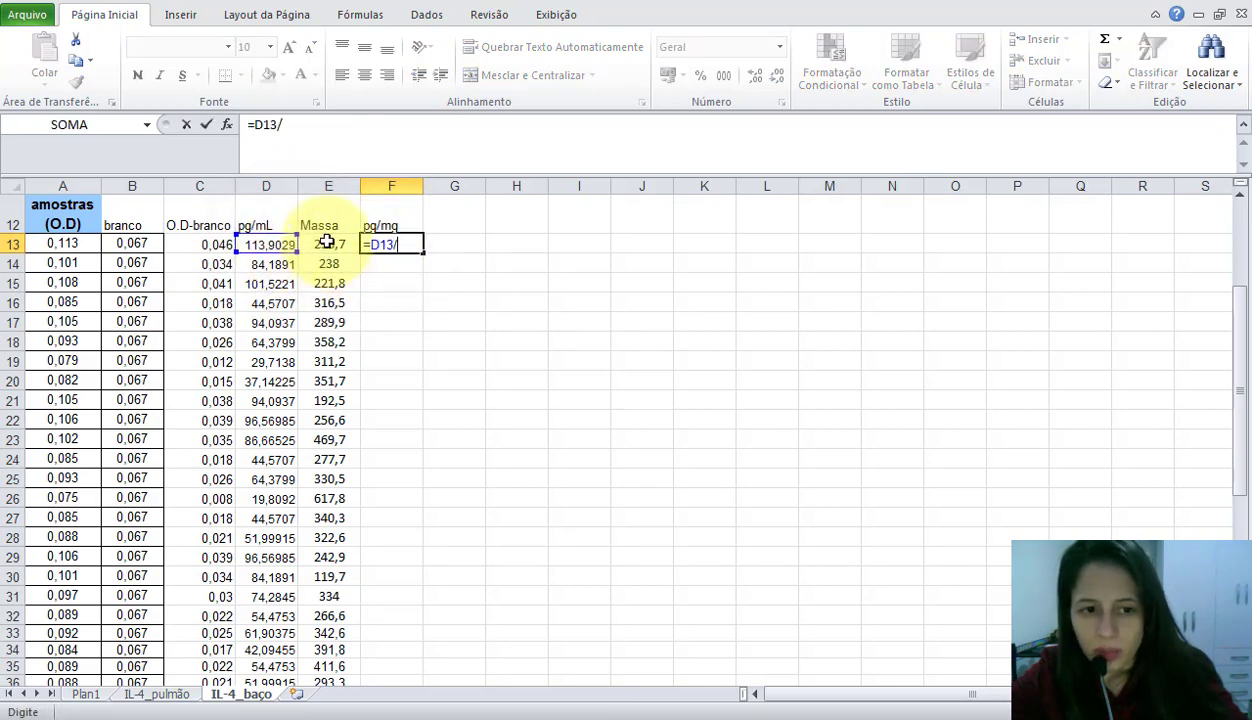
pyautogui.click(328, 244)
pyautogui.press('Return')
pyautogui.press('Up')
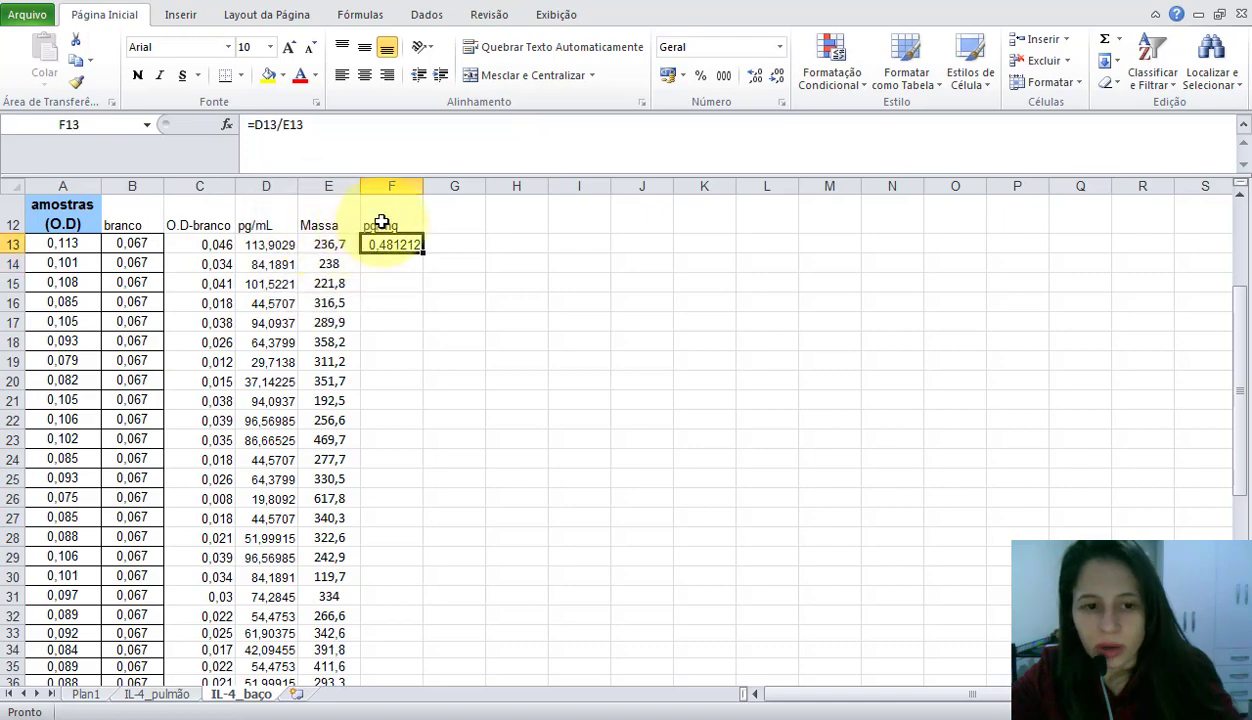
pyautogui.moveTo(423, 257); pyautogui.dragTo(366, 656)
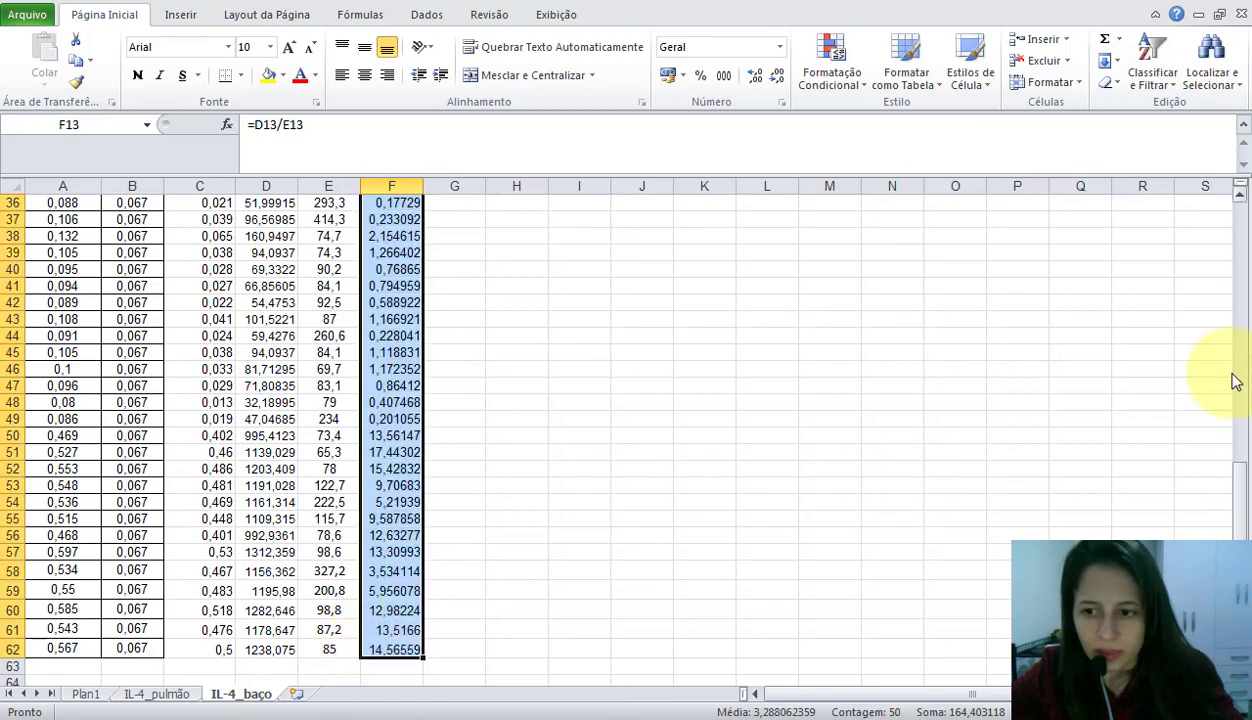
pyautogui.moveTo(1239, 495); pyautogui.dragTo(1243, 256)
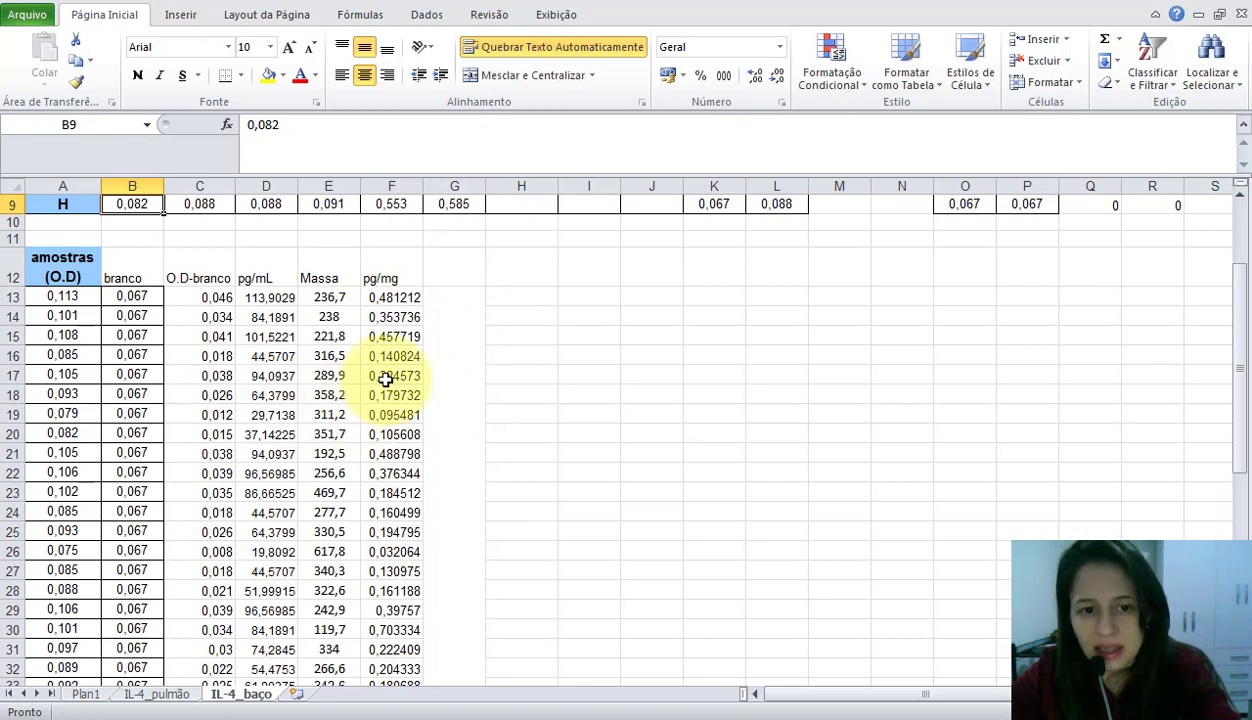
# Select the pg/mg values F13:F17, then switch to GraphPad Prism and create a Column data table with graph for stacked replicate values
pyautogui.click(405, 300)
pyautogui.moveTo(405, 300); pyautogui.dragTo(408, 374)
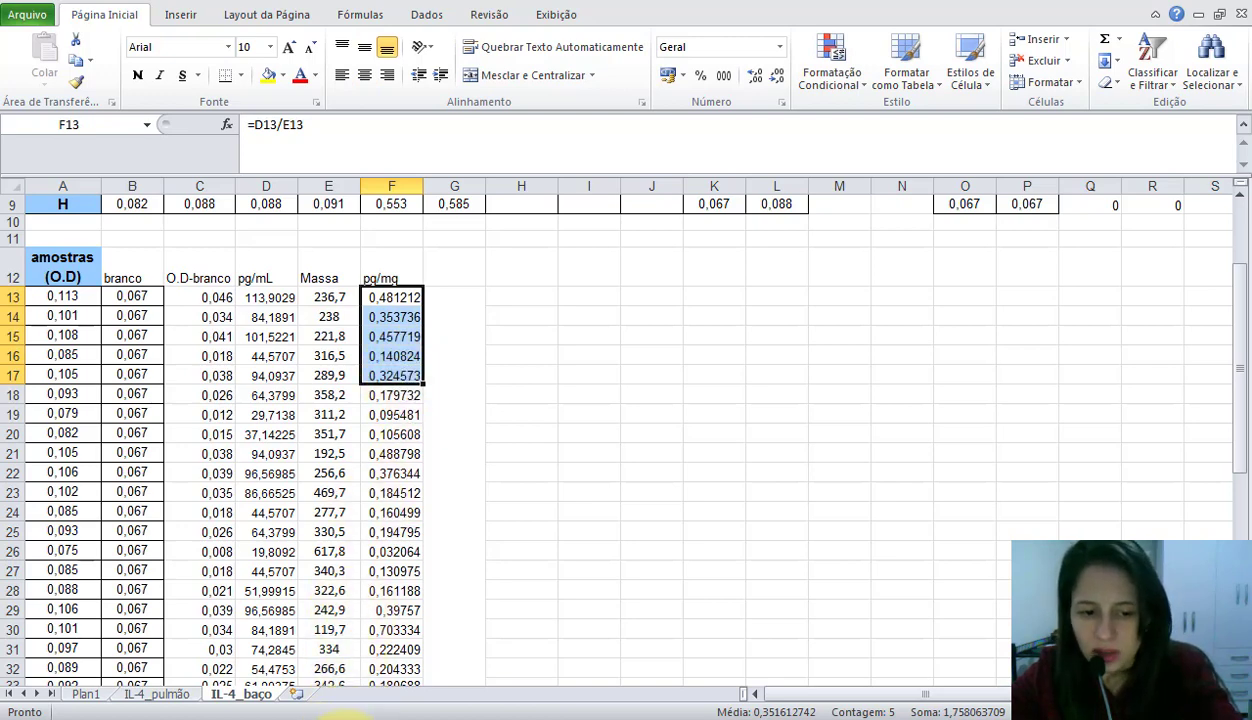
pyautogui.hotkey('alt', 'Tab')
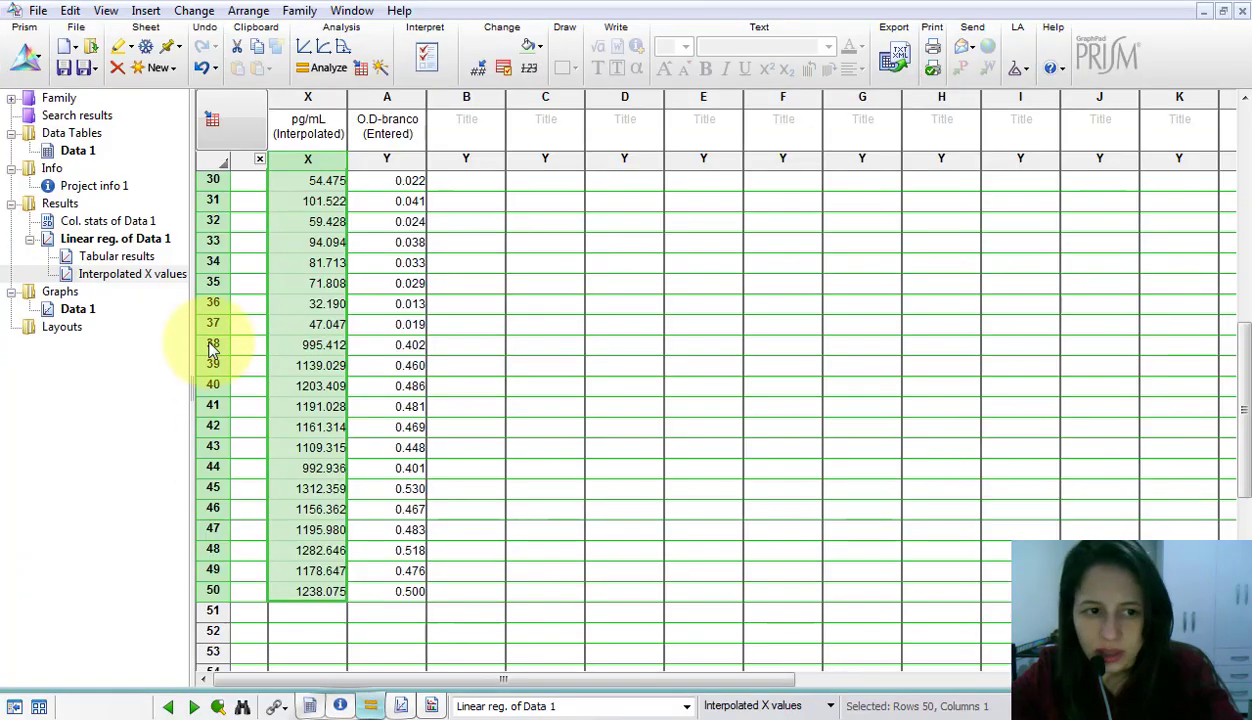
pyautogui.click(155, 66)
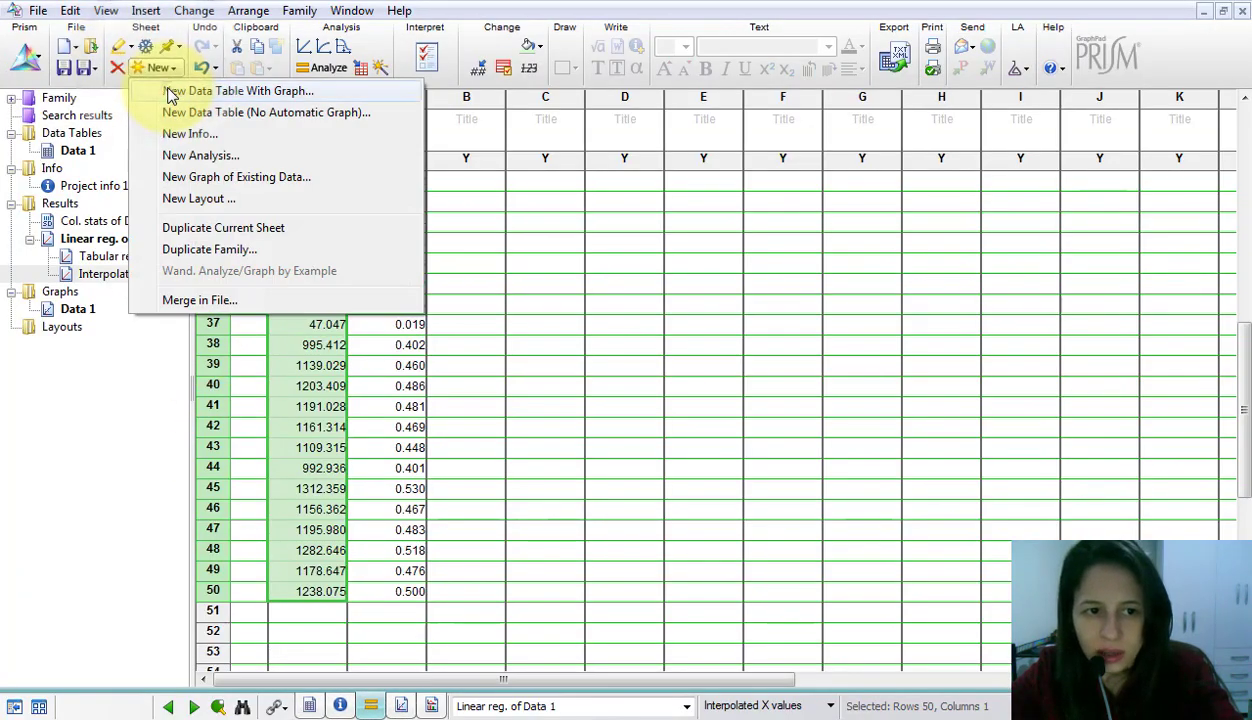
pyautogui.click(170, 91)
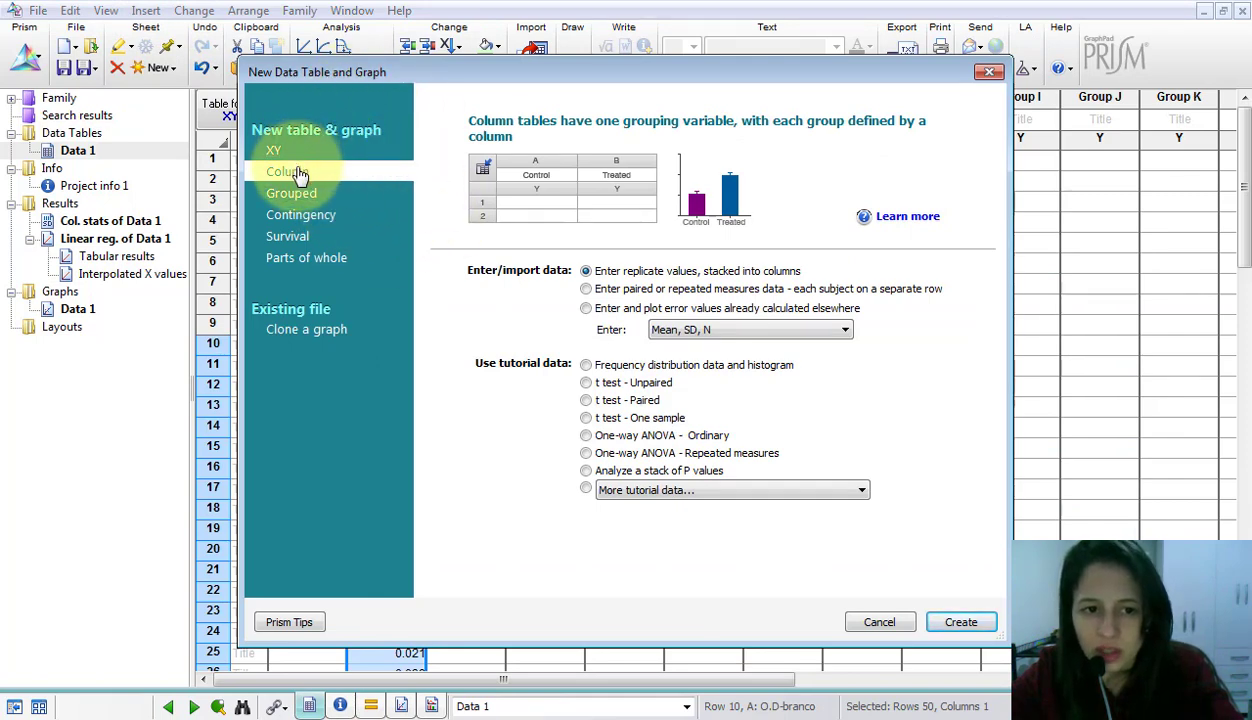
pyautogui.click(961, 623)
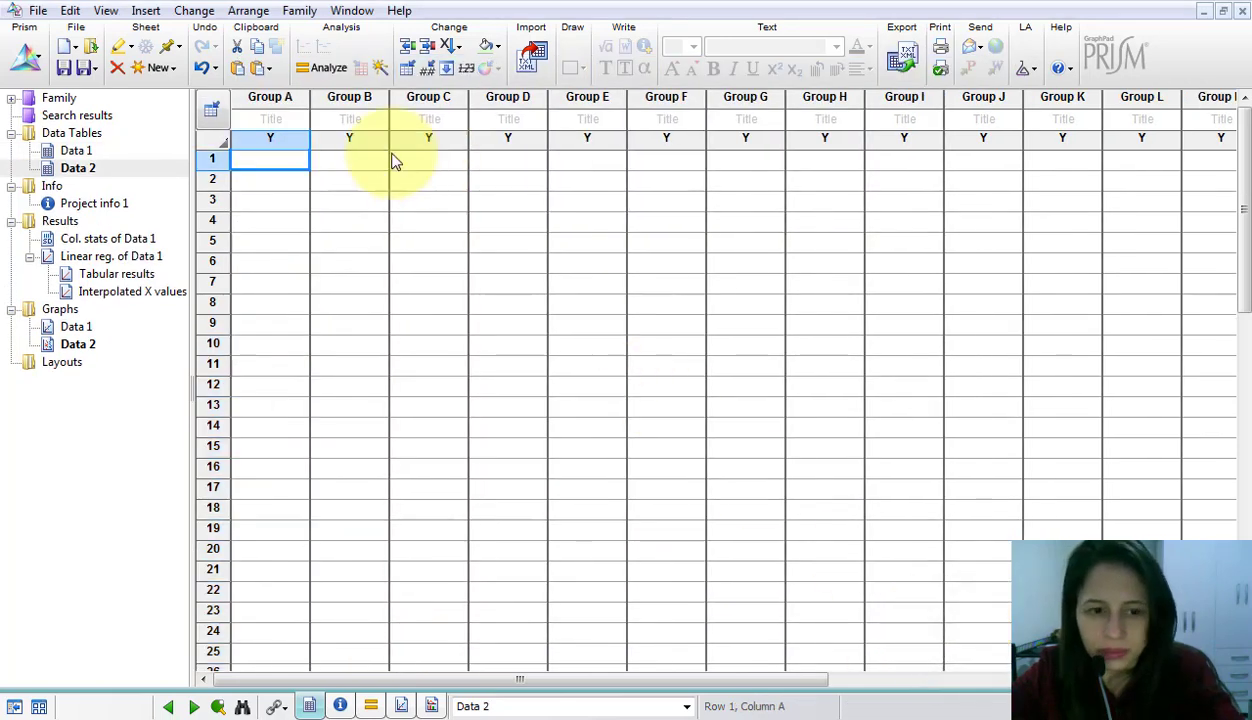
# Copy the pg/mg values F13:F17 from Excel into Group A of Prism's Data 2 table, starting at row 1
pyautogui.click(264, 121)
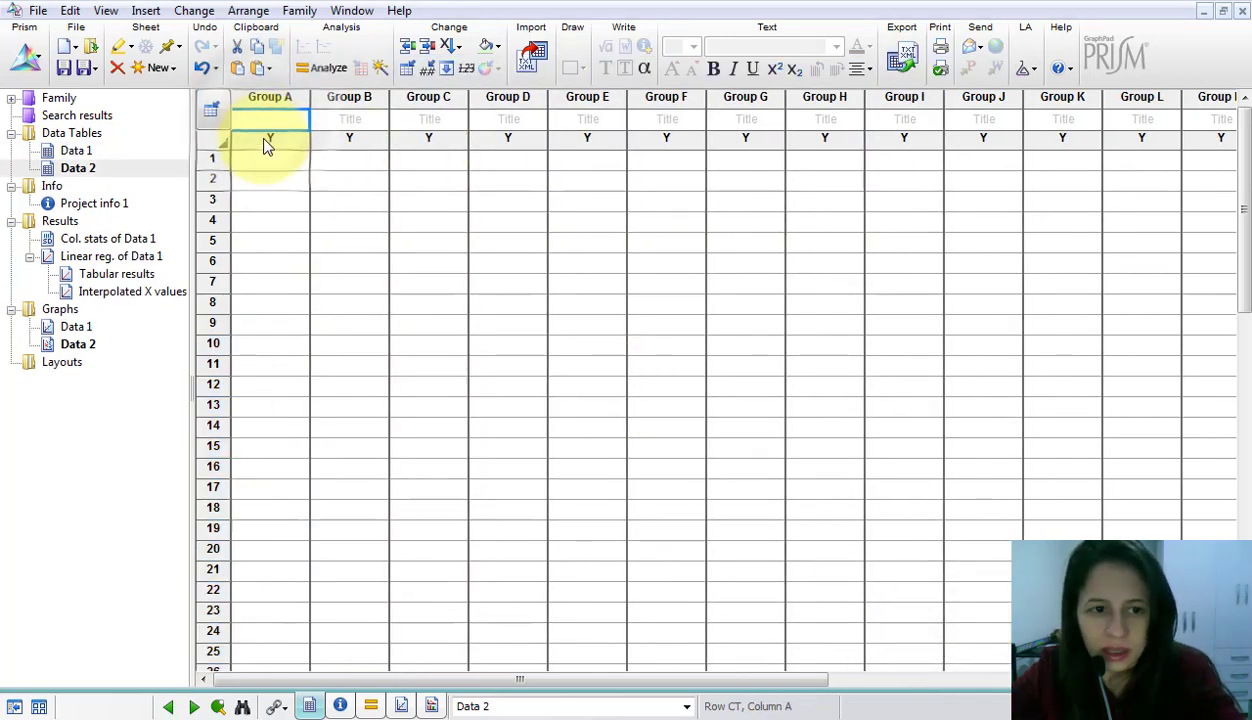
pyautogui.click(271, 165)
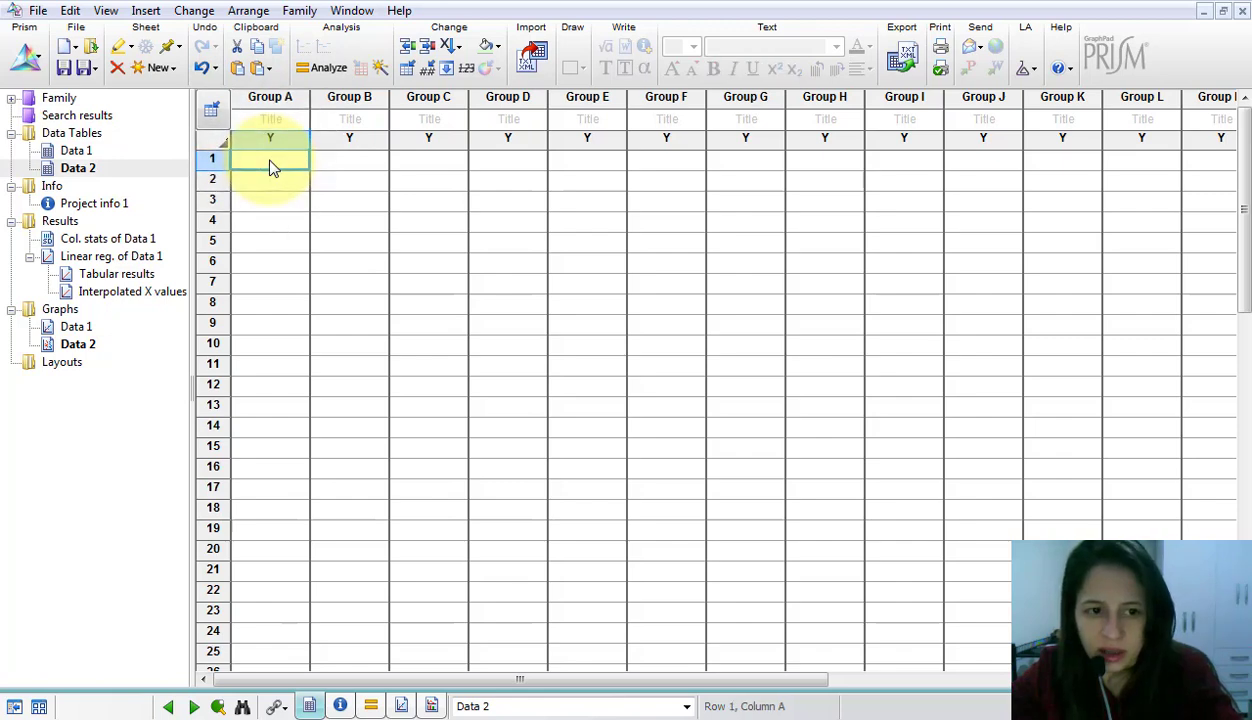
pyautogui.hotkey('alt', 'Tab')
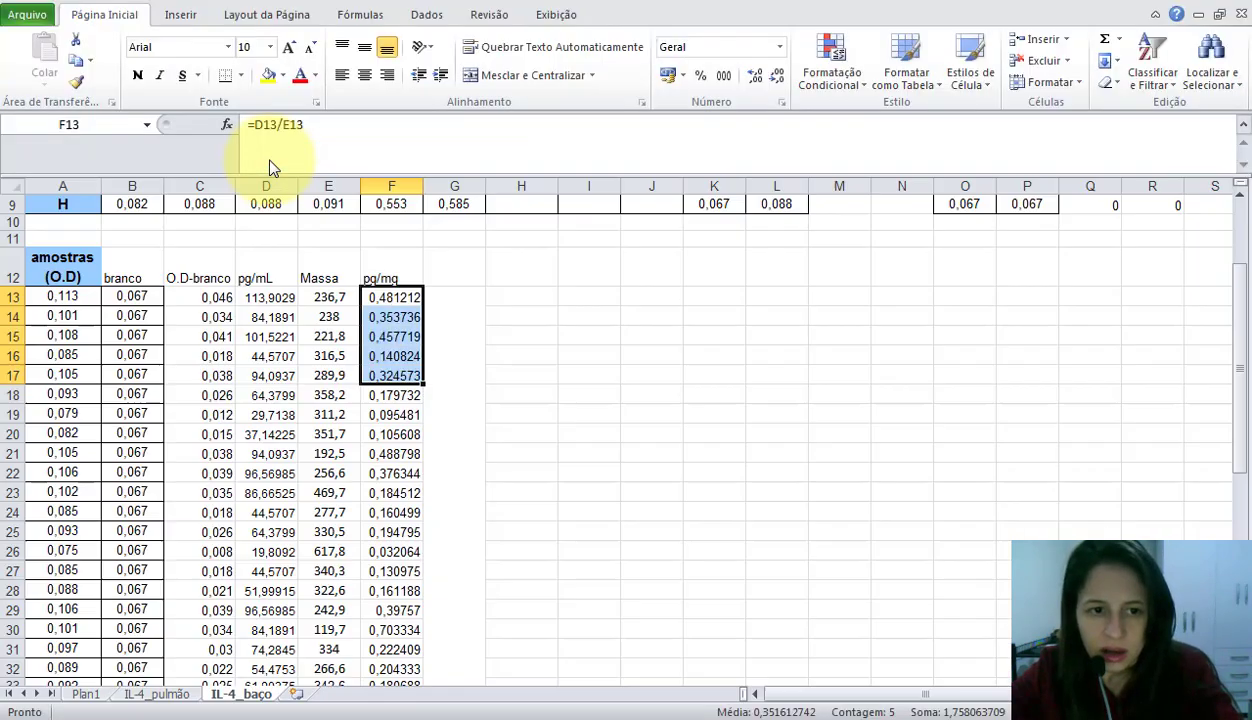
pyautogui.hotkey('ctrl', 'c')
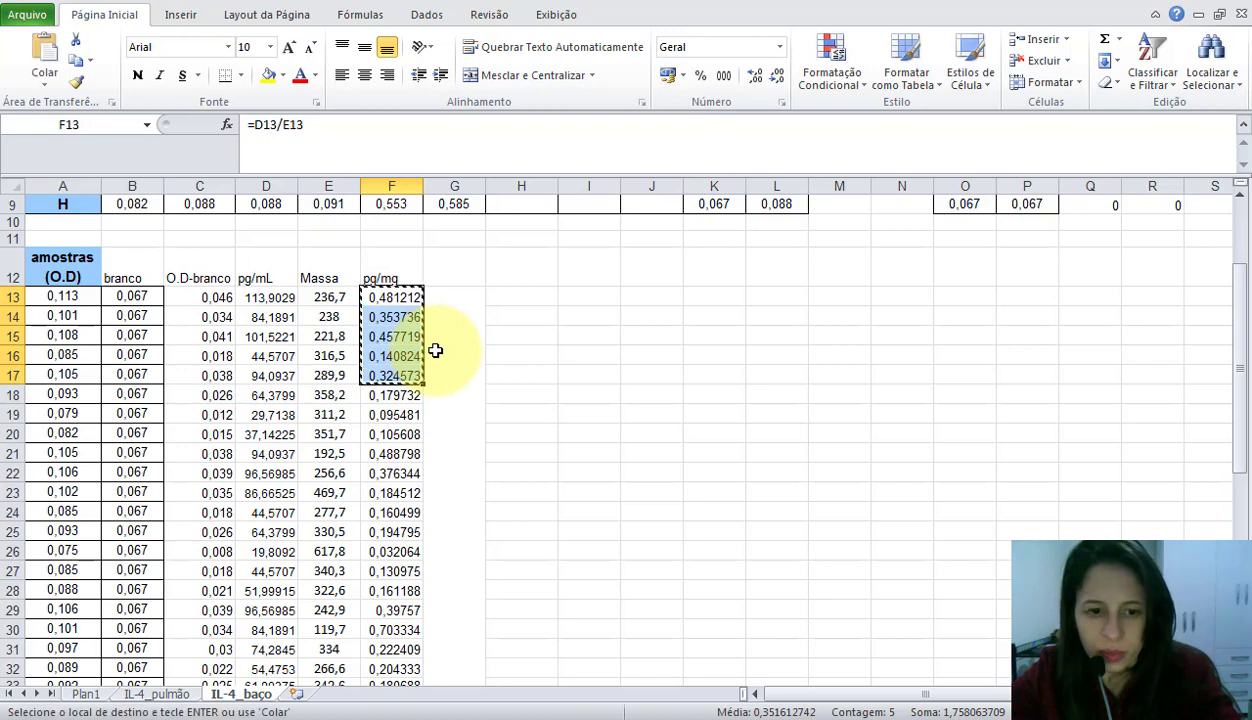
pyautogui.hotkey('alt', 'Tab')
pyautogui.hotkey('ctrl', 'v')
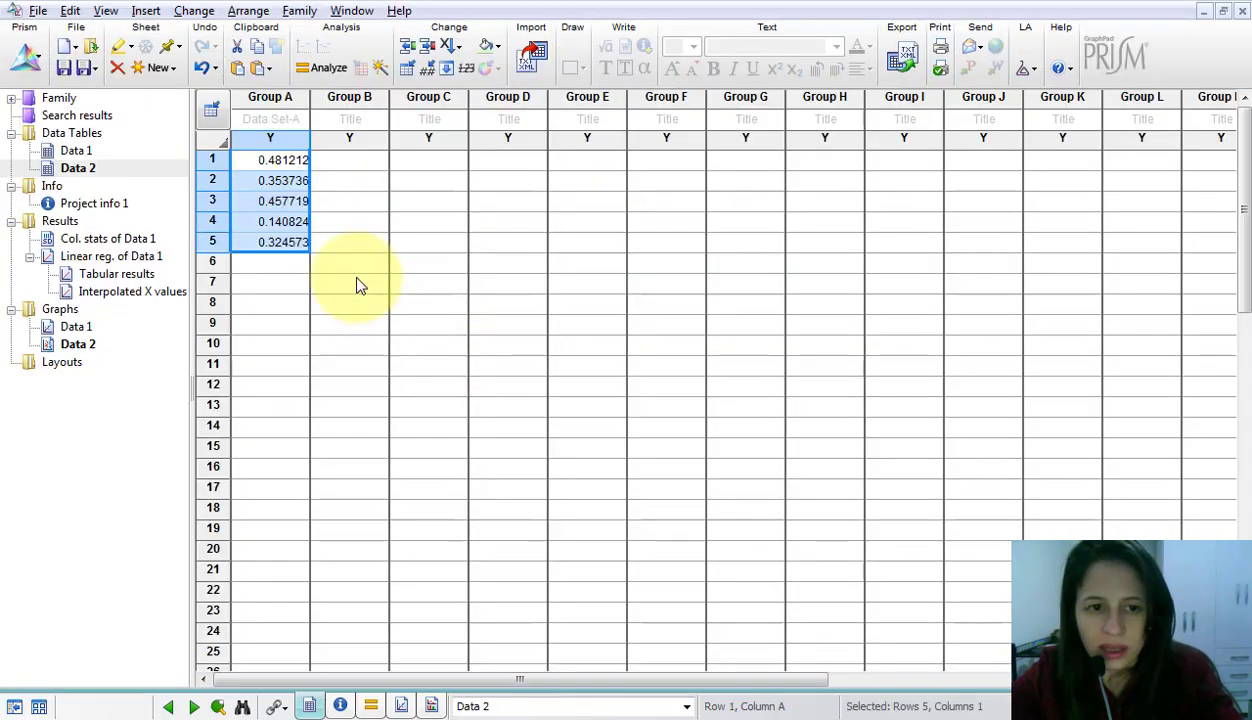
# Copy the next five pg/mg values, F18:F22, from Excel into Group B of the Data 2 table
pyautogui.hotkey('alt', 'Tab')
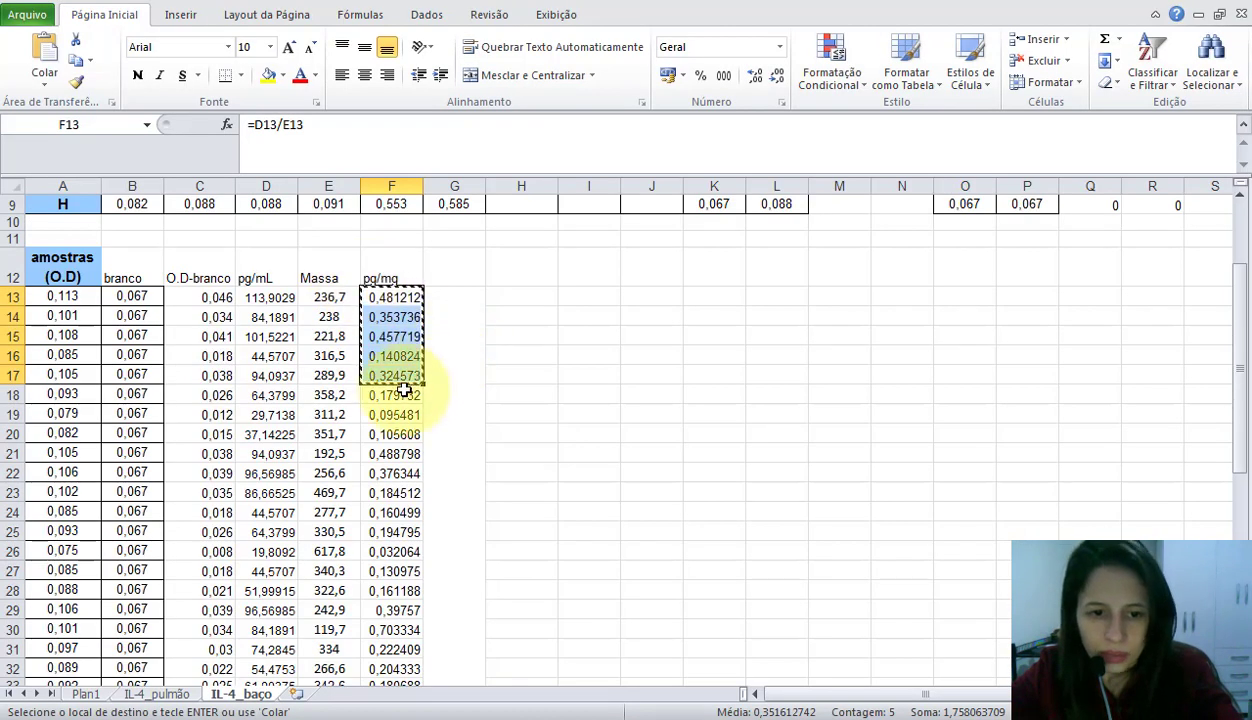
pyautogui.moveTo(400, 397); pyautogui.dragTo(405, 465)
pyautogui.hotkey('ctrl', 'c')
pyautogui.hotkey('alt', 'Tab')
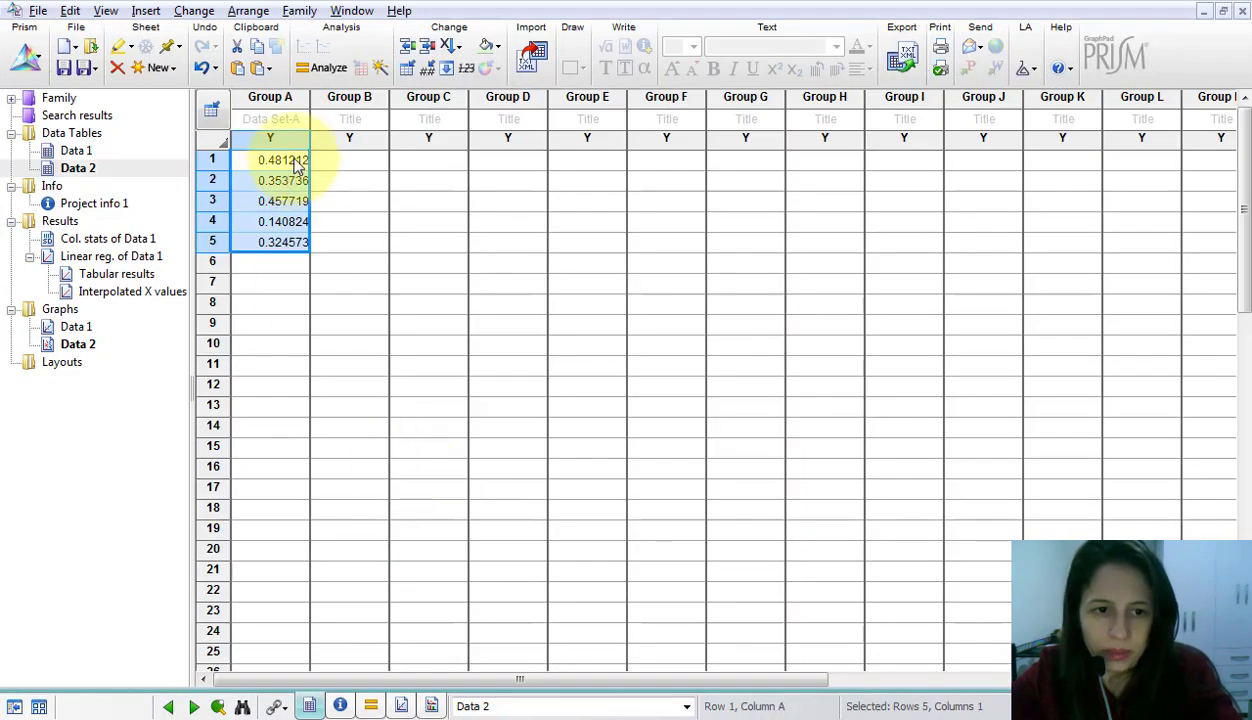
pyautogui.click(331, 164)
pyautogui.hotkey('ctrl', 'v')
# Copy the pg/mg blocks F23:F27, F28:F32 and F33:F37 from Excel into Groups C, D and E of Data 2
pyautogui.hotkey('alt', 'Tab')
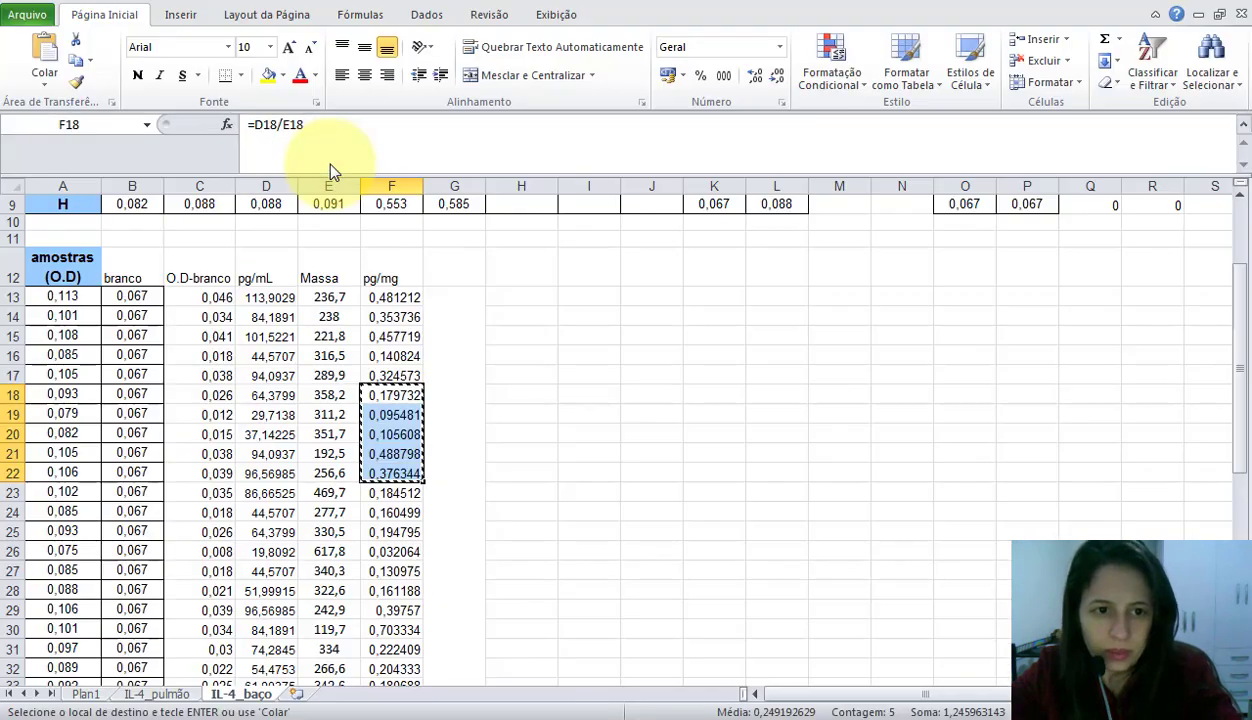
pyautogui.moveTo(396, 492); pyautogui.dragTo(404, 688)
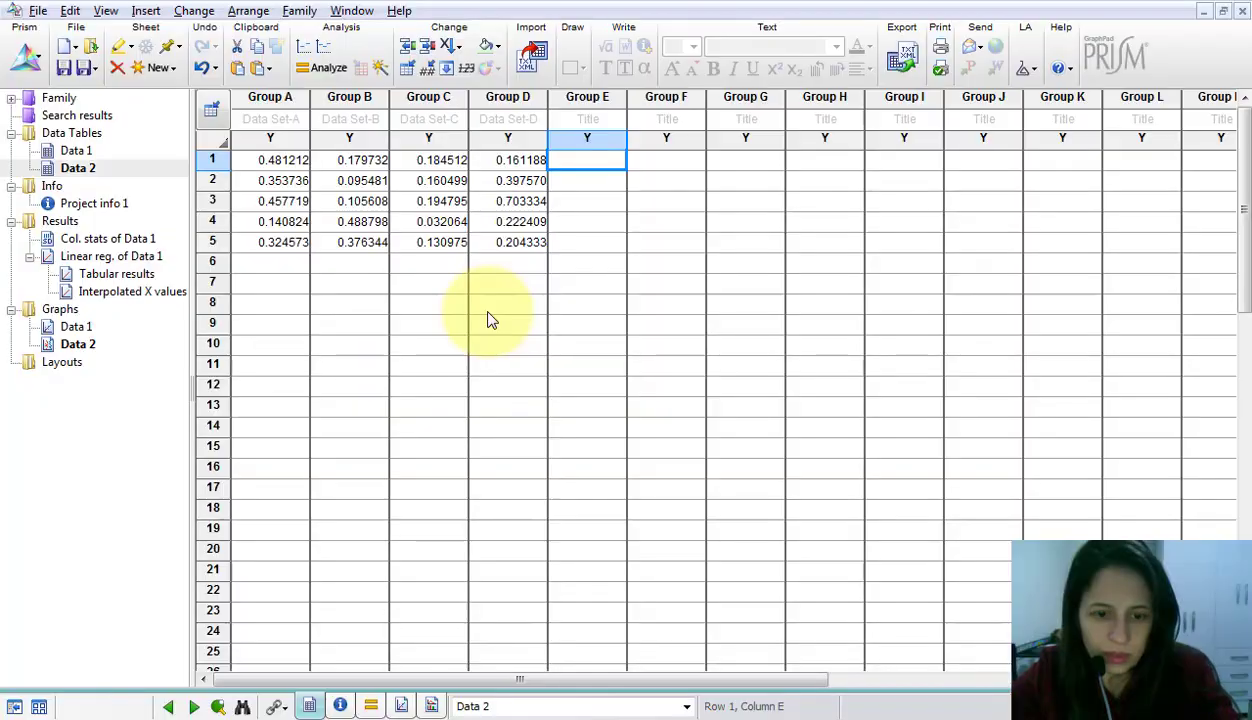
pyautogui.hotkey('ctrl', 'v')
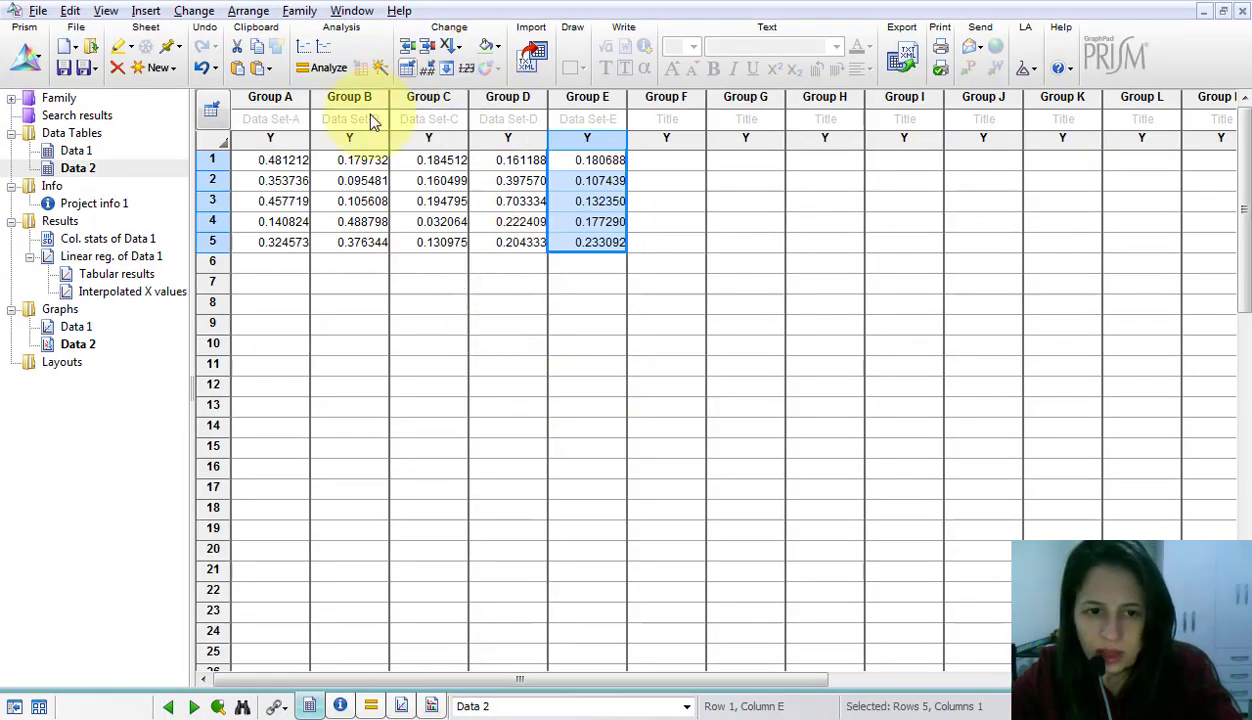
# Title Groups A to E of the Data 2 table CTRL, IM, AM, T2 and DEC
pyautogui.click(262, 123)
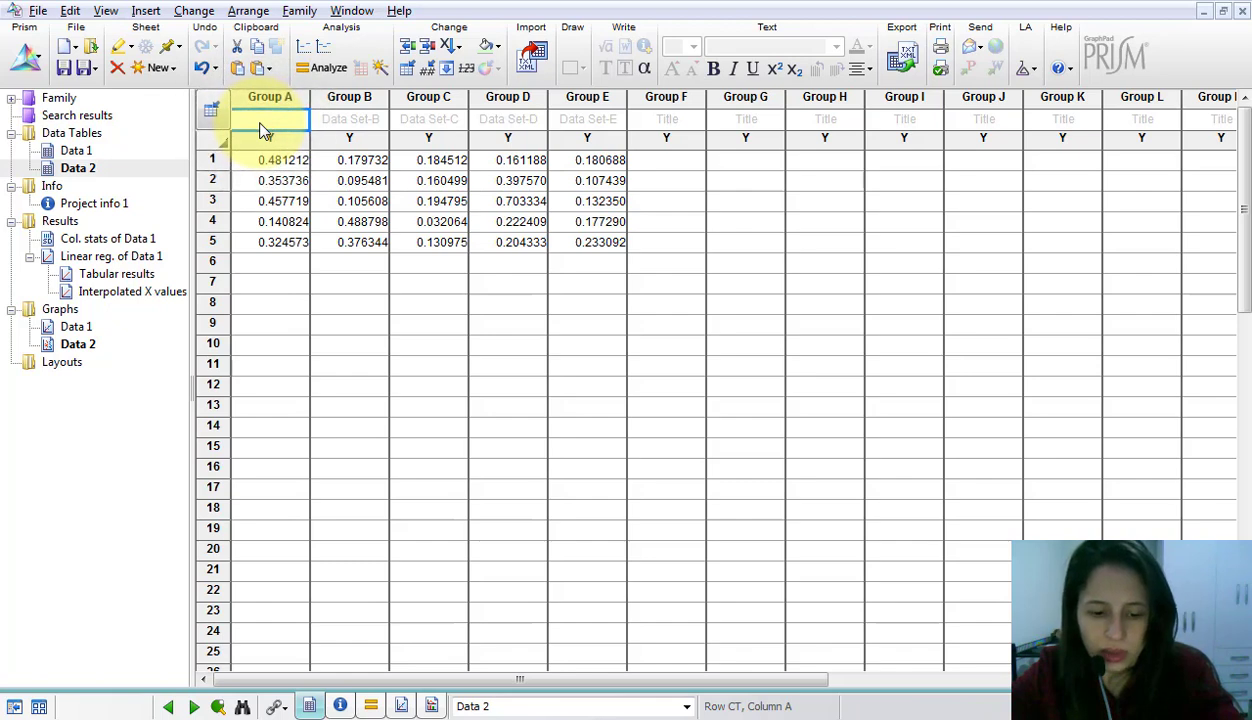
pyautogui.click(263, 128)
pyautogui.write('CTRL')
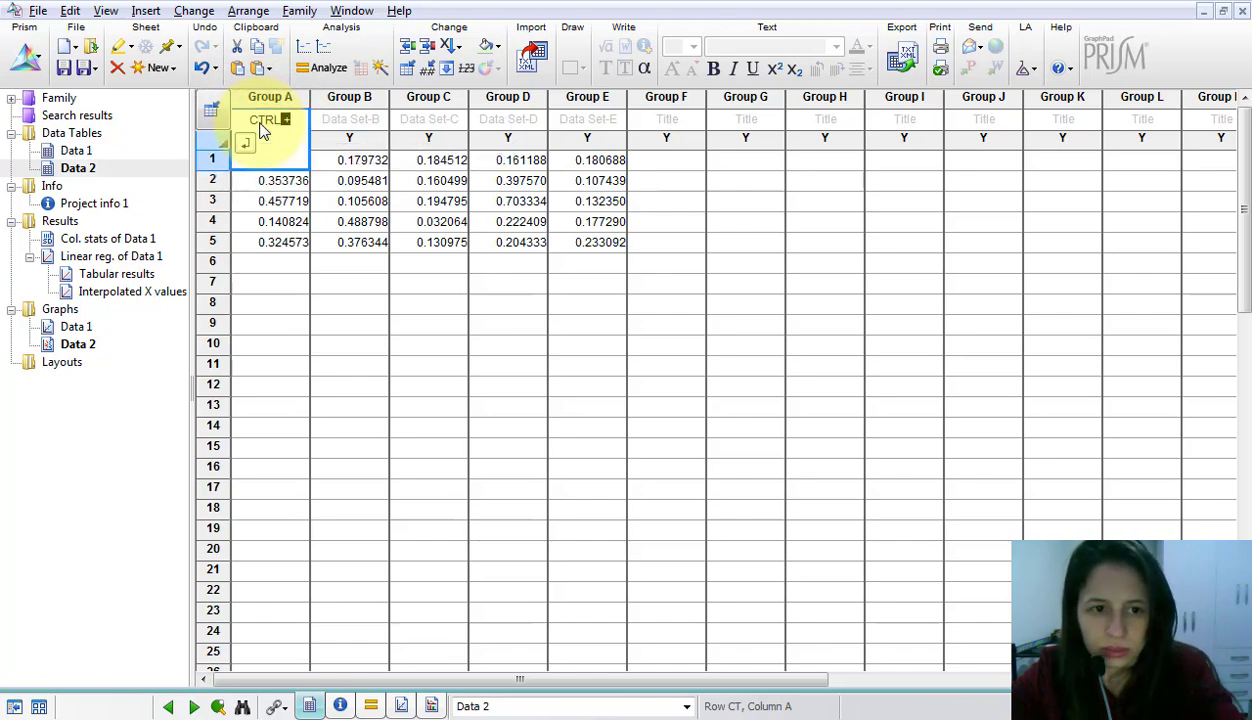
pyautogui.click(340, 128)
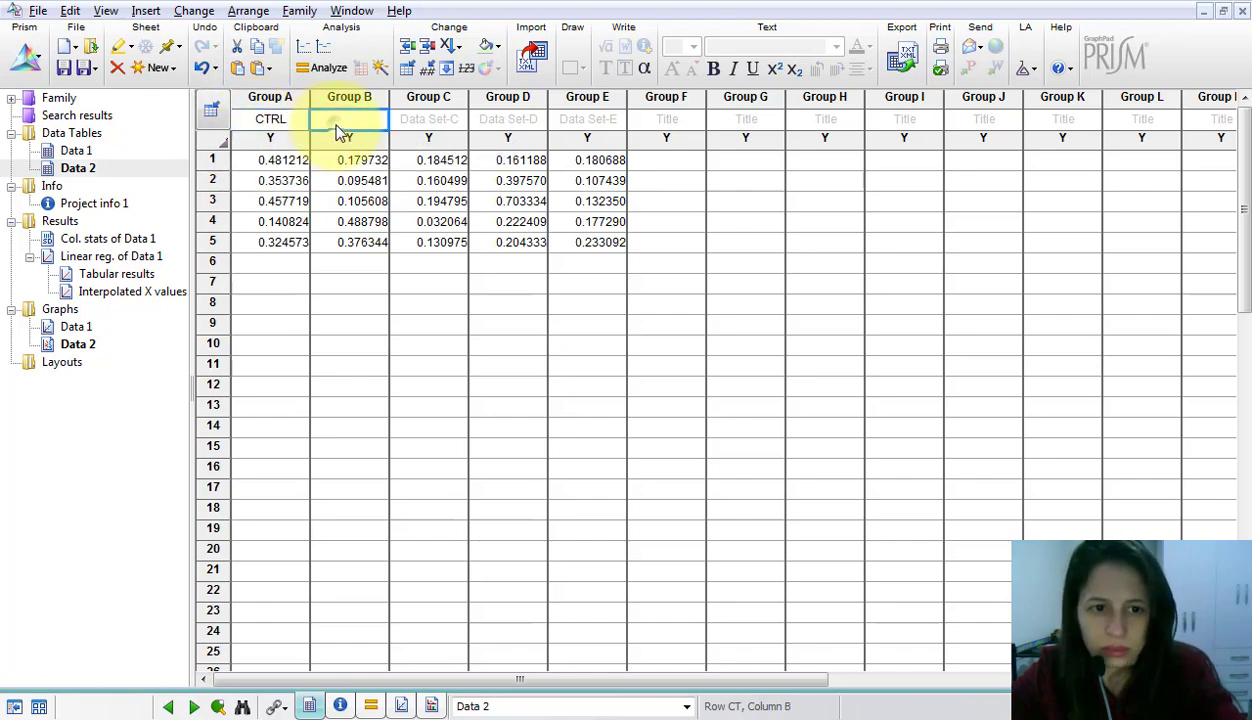
pyautogui.write('IM')
pyautogui.press('Tab')
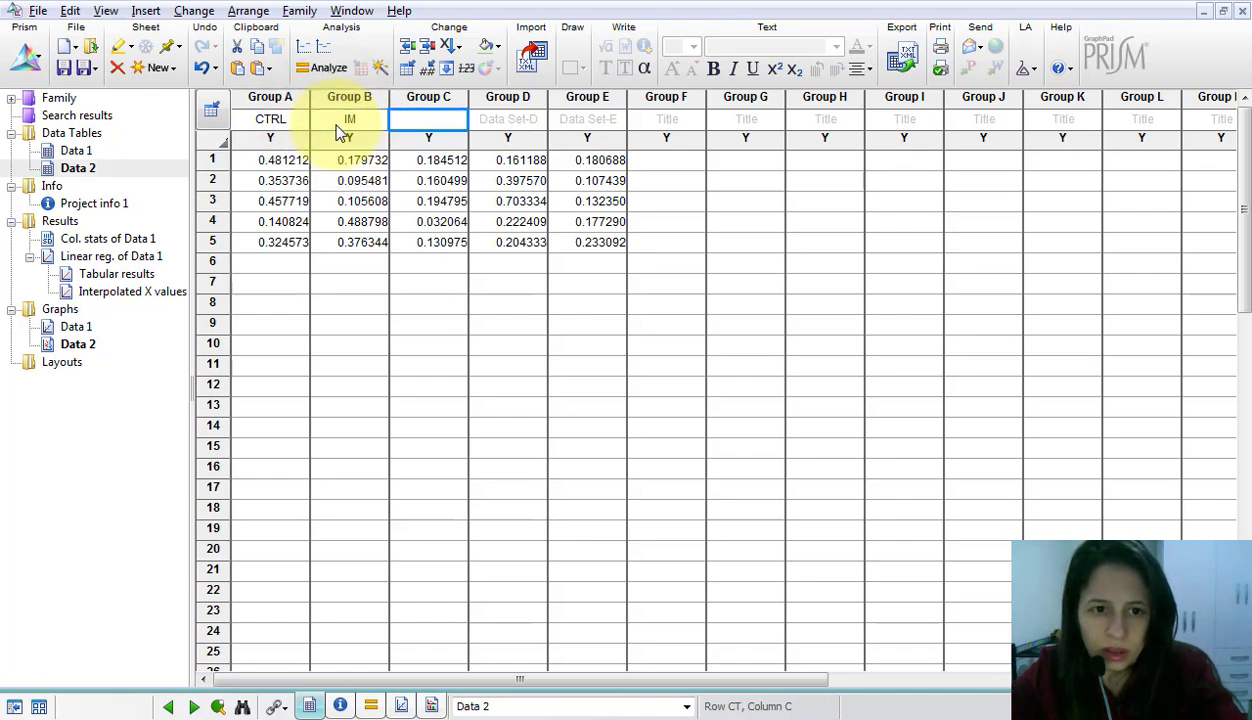
pyautogui.write('AM')
pyautogui.press('Tab')
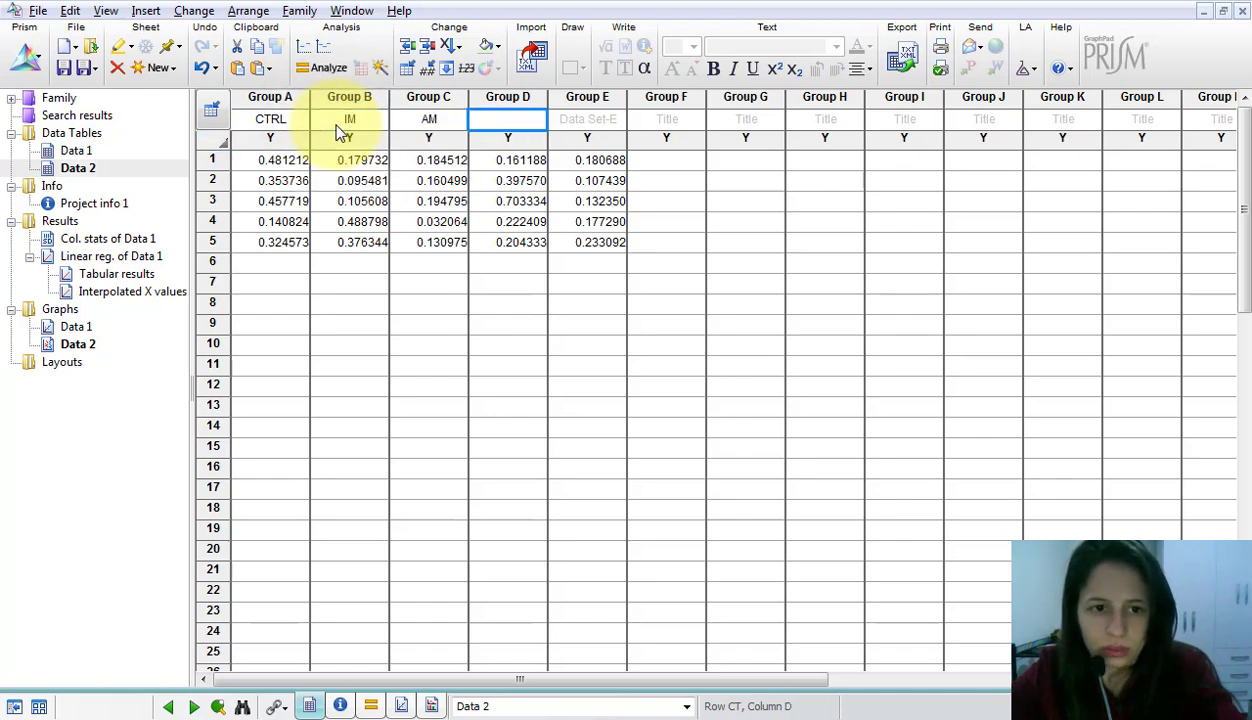
pyautogui.write('T2')
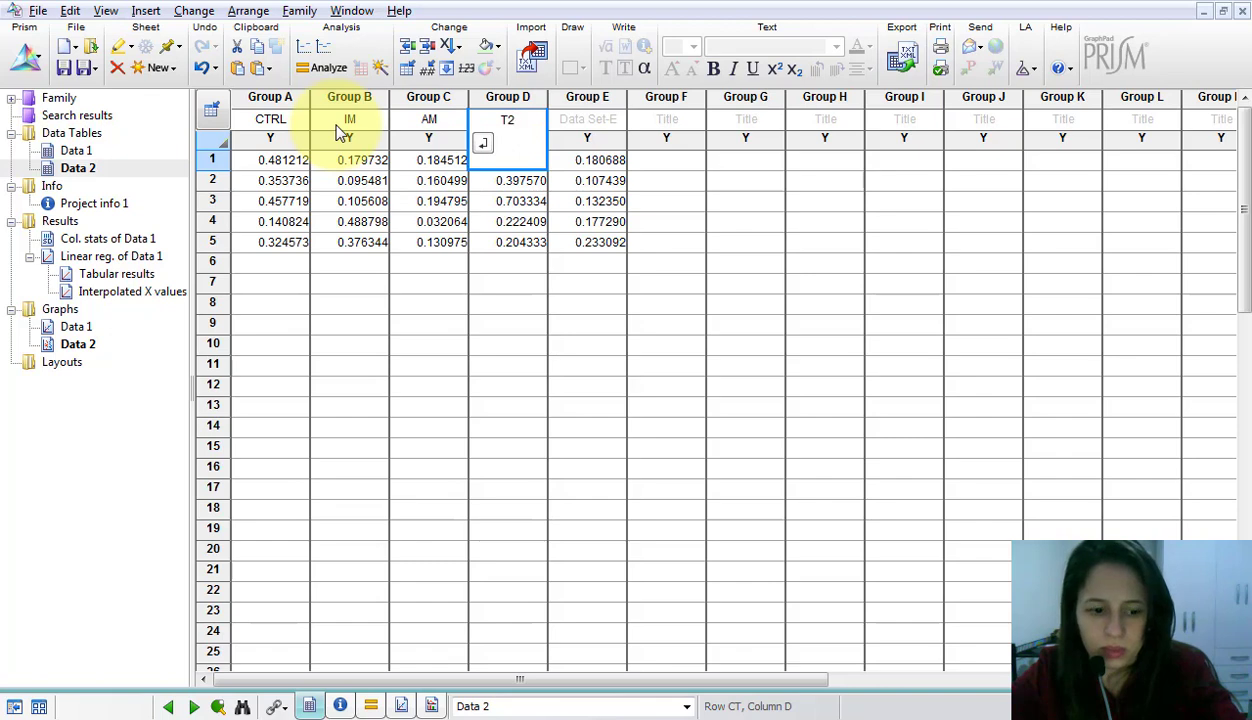
pyautogui.press('Tab')
pyautogui.write('DEC')
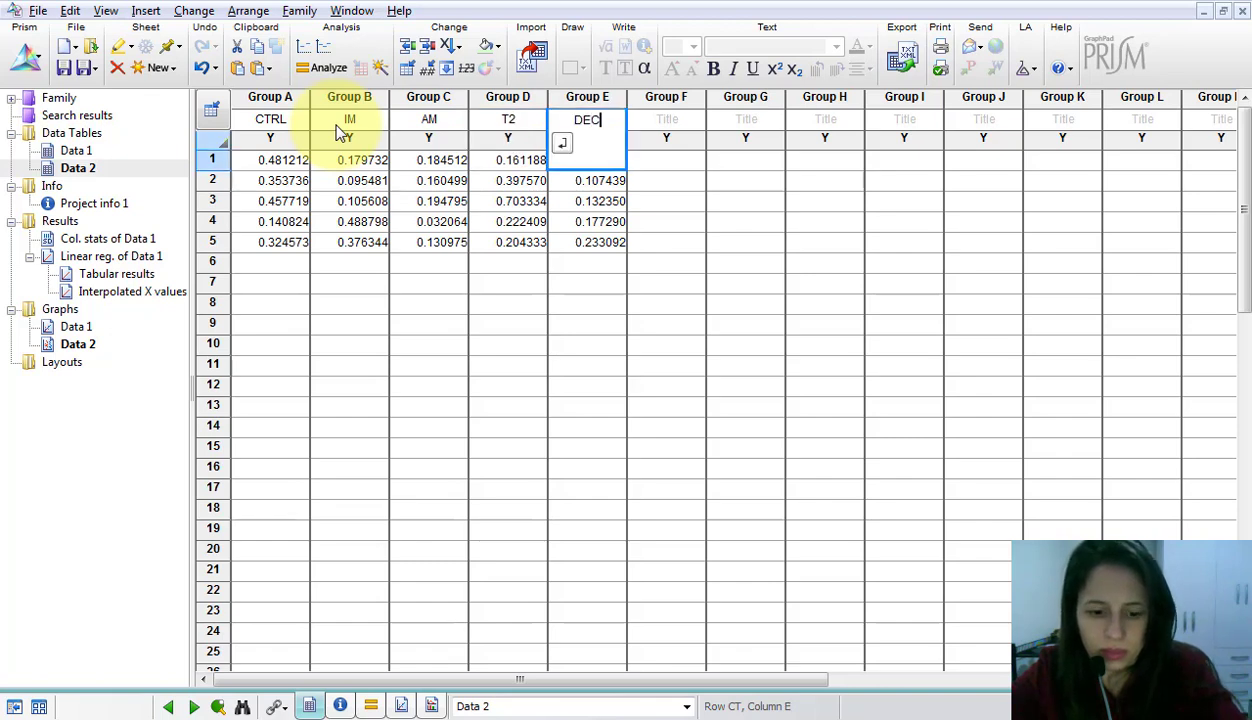
pyautogui.press('Delete')
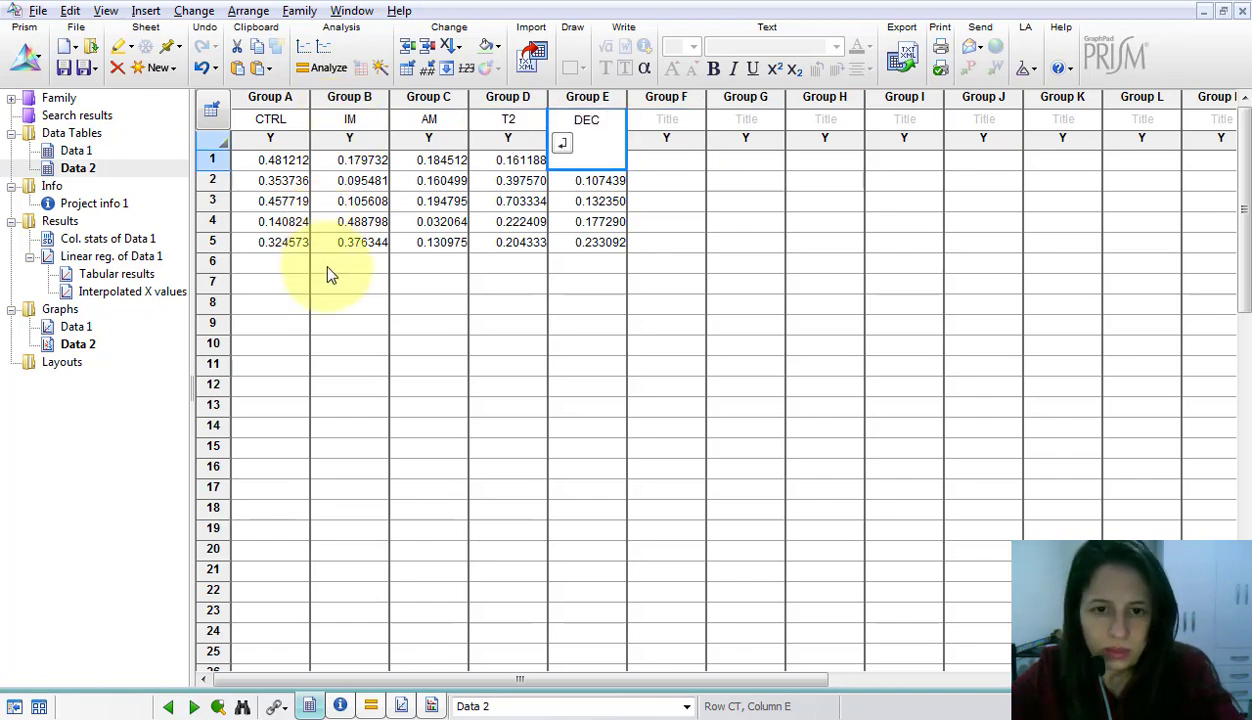
pyautogui.click(382, 363)
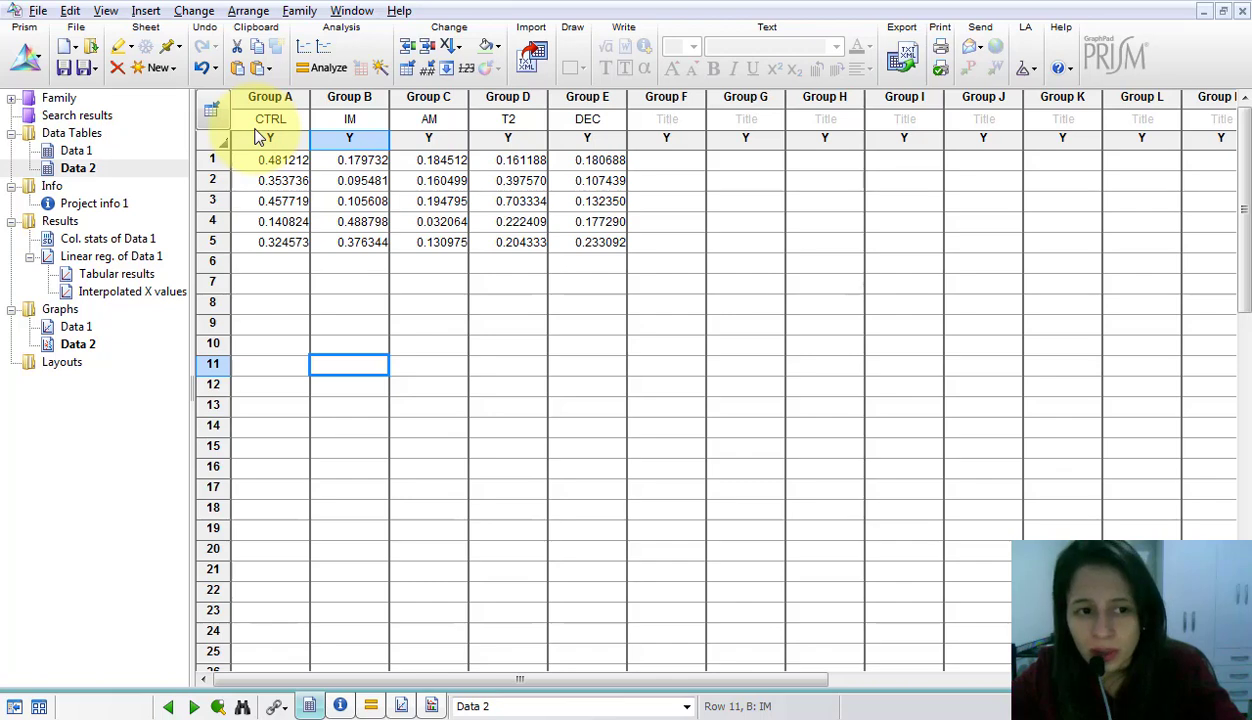
# Run Column statistics on all five Data 2 groups, adding coefficient of variation, Shapiro-Wilk and Kolmogorov-Smirnov normality tests
pyautogui.click(328, 72)
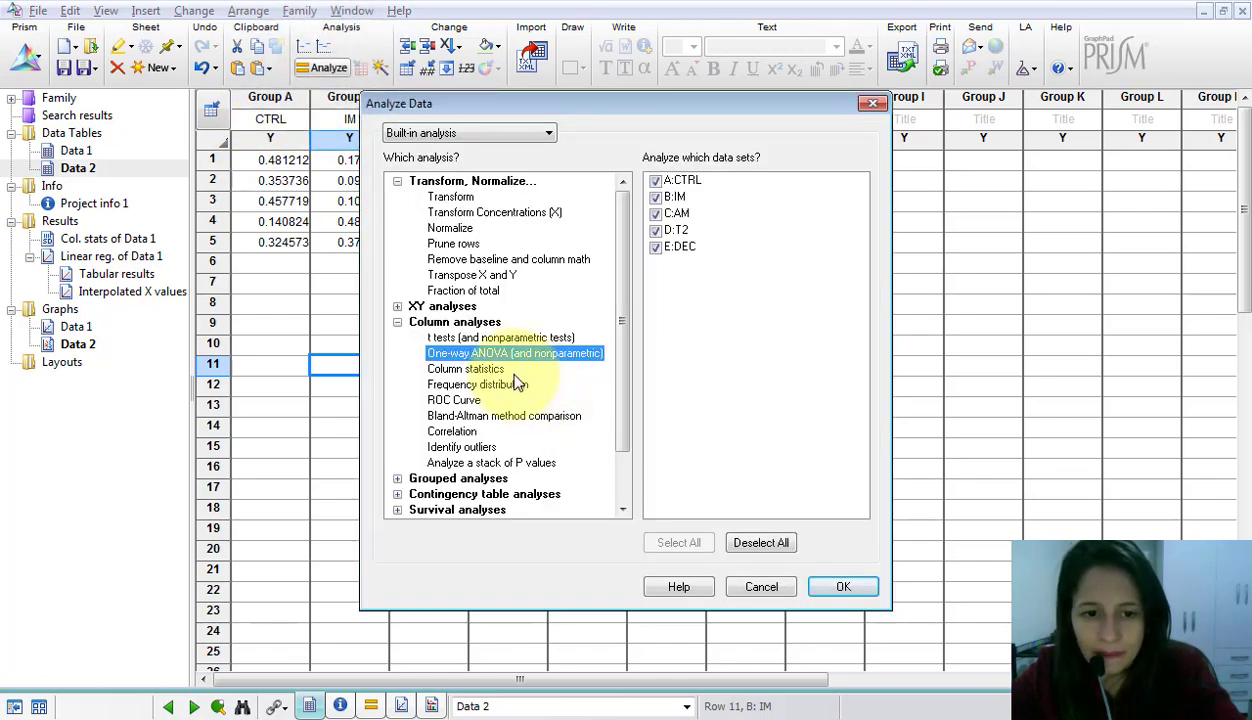
pyautogui.click(485, 369)
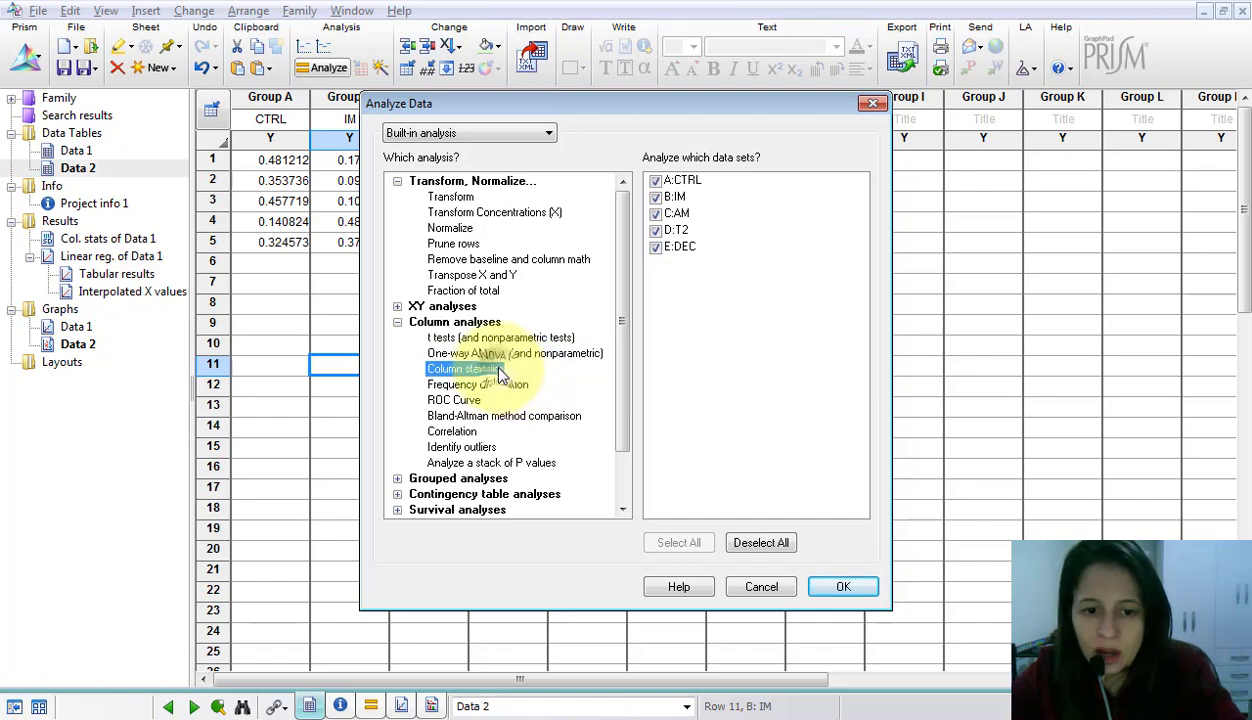
pyautogui.click(836, 586)
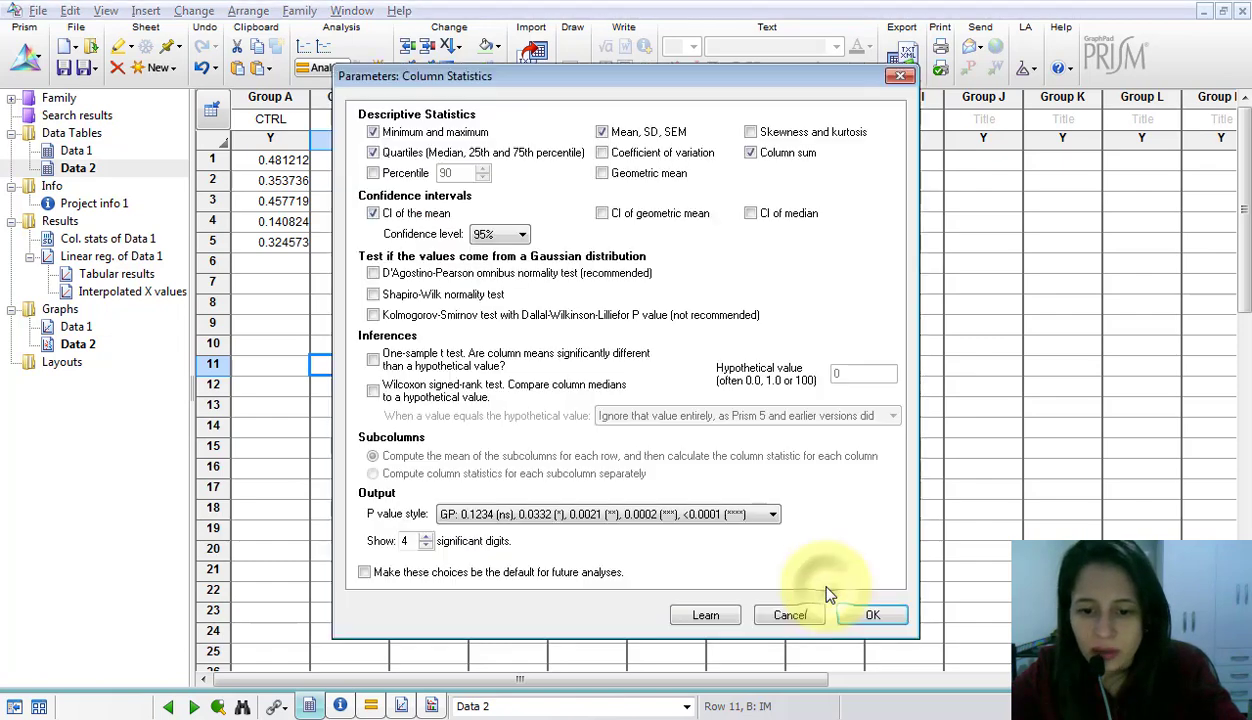
pyautogui.click(654, 156)
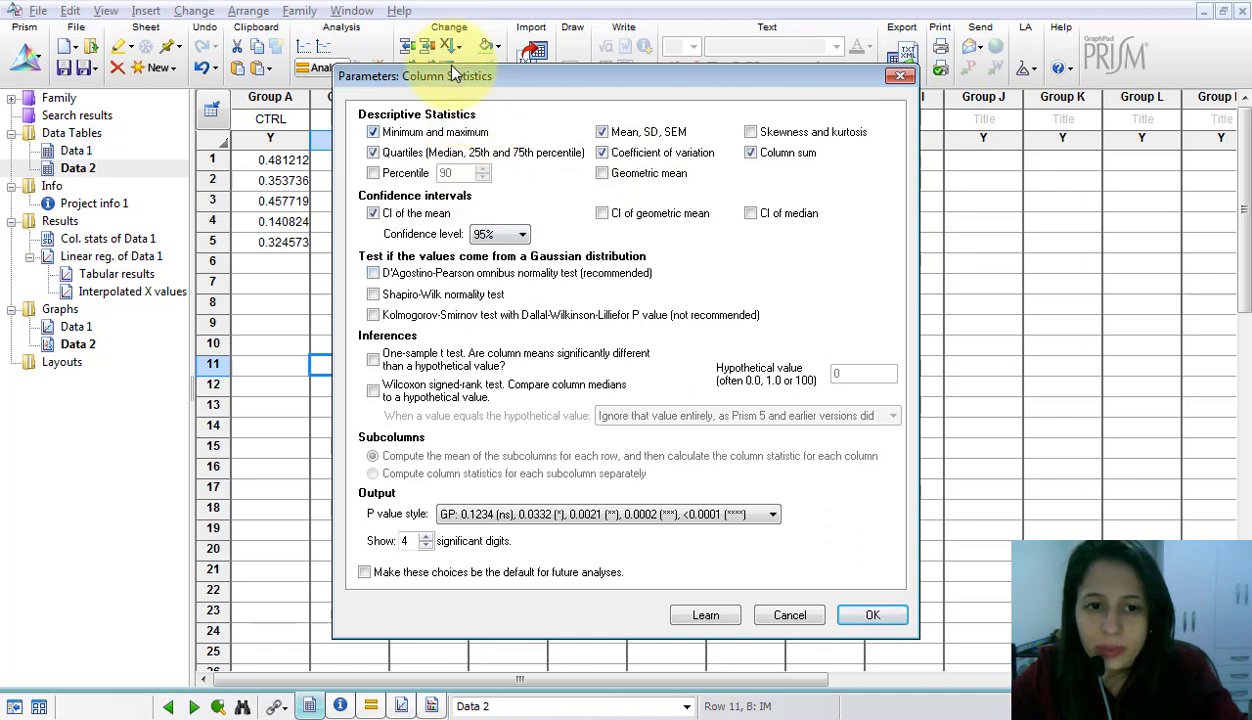
pyautogui.moveTo(453, 83); pyautogui.dragTo(562, 112)
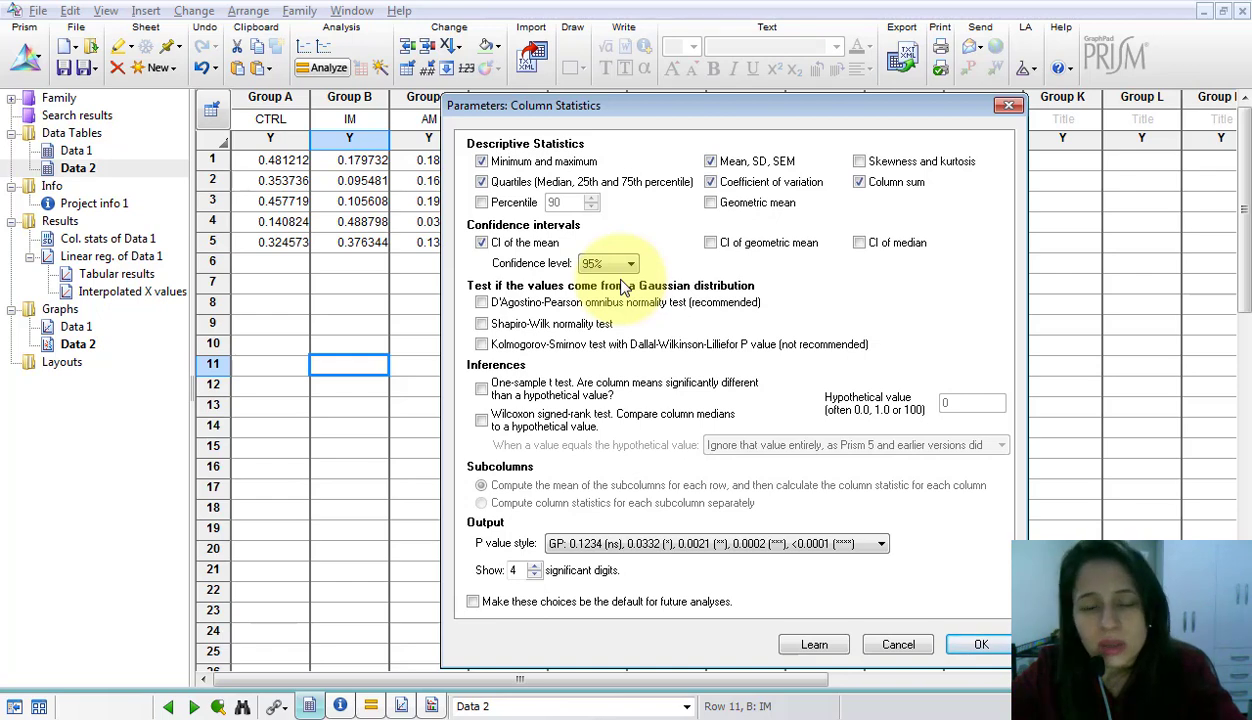
pyautogui.click(483, 323)
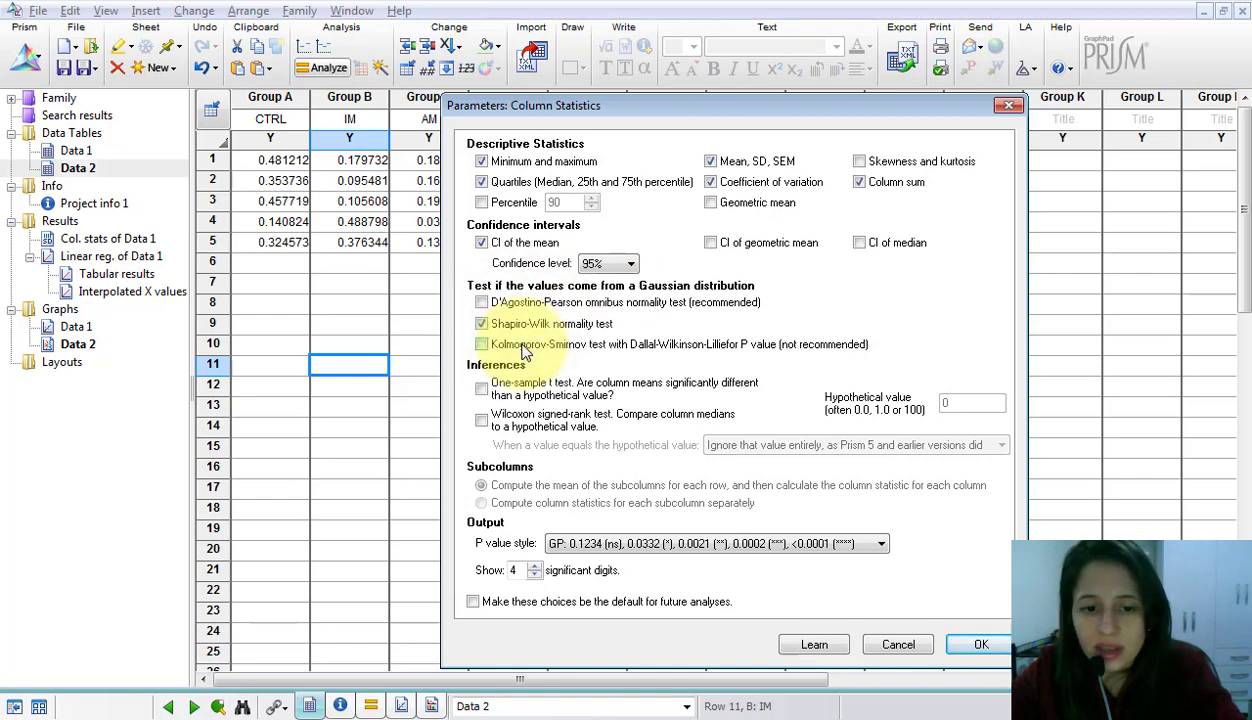
pyautogui.click(490, 345)
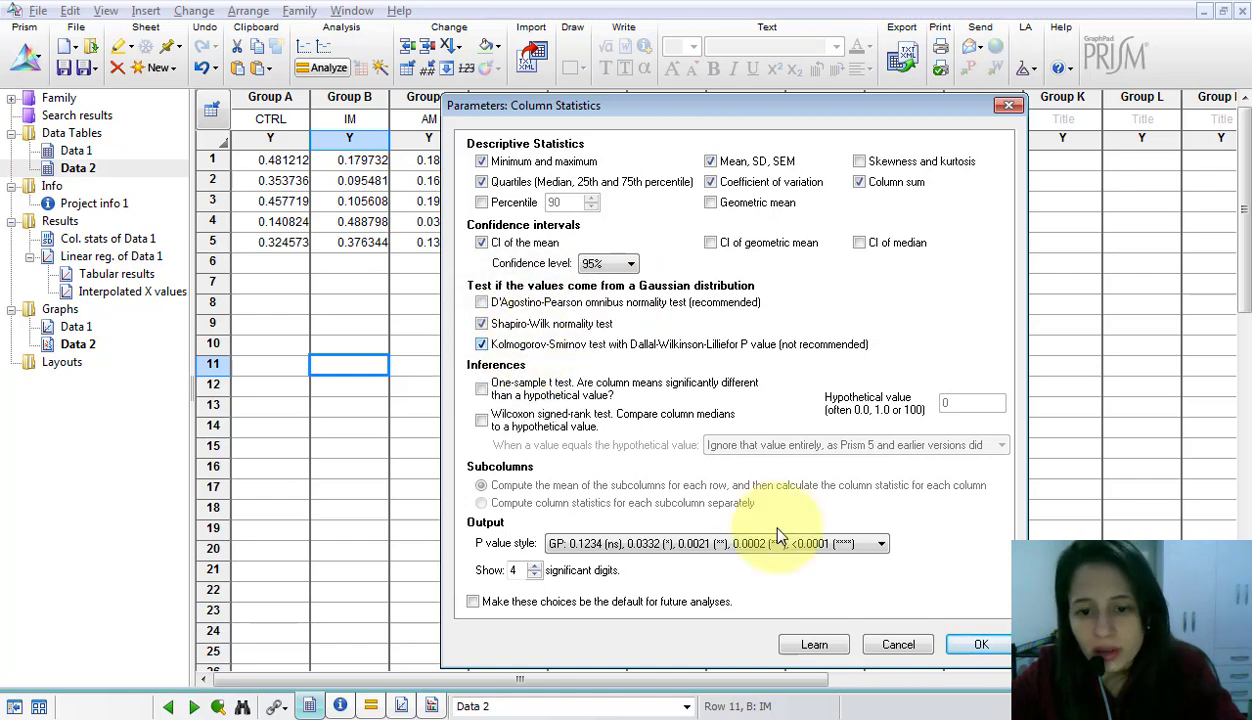
pyautogui.click(978, 644)
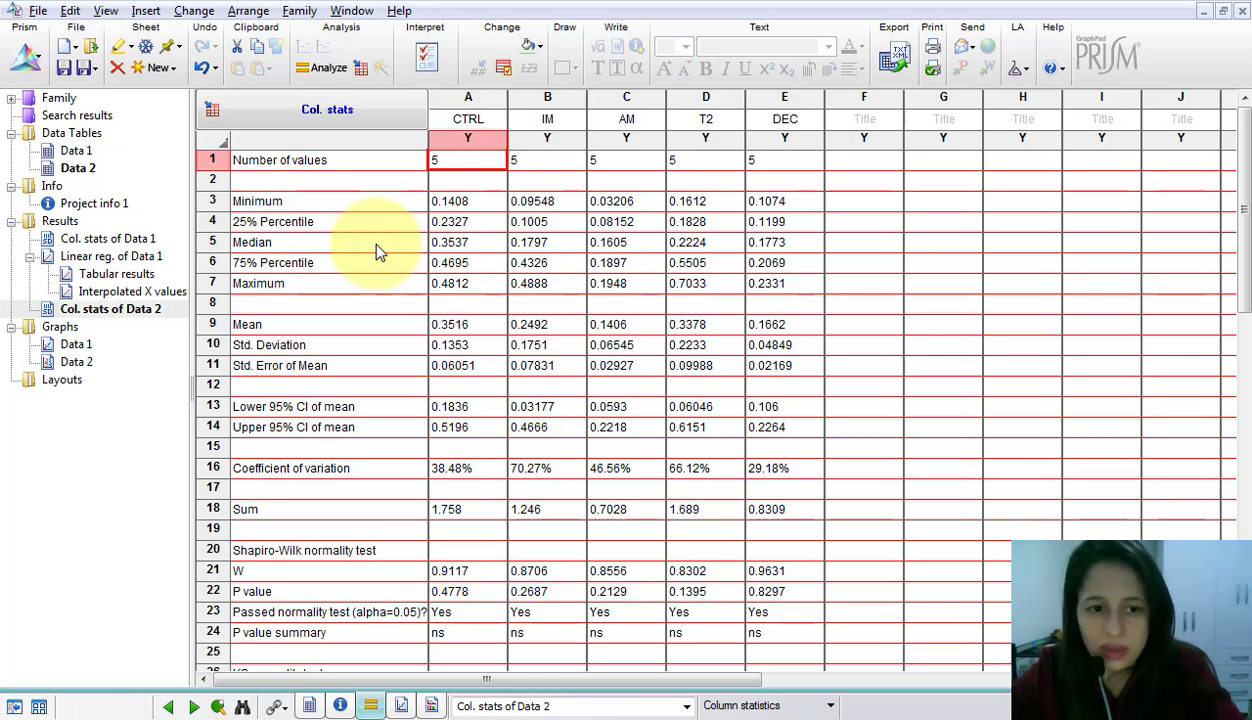
# Highlight the Median and Mean rows of the Data 2 column statistics in light green
pyautogui.moveTo(376, 248); pyautogui.dragTo(763, 245)
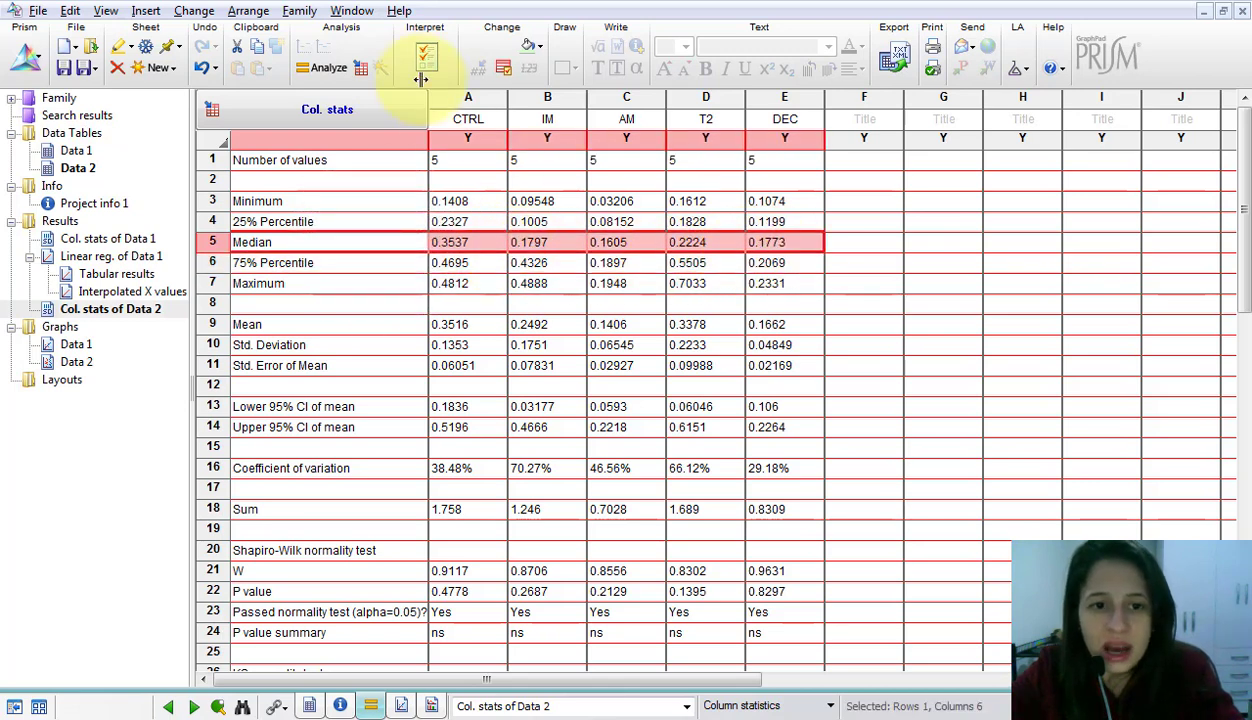
pyautogui.click(537, 47)
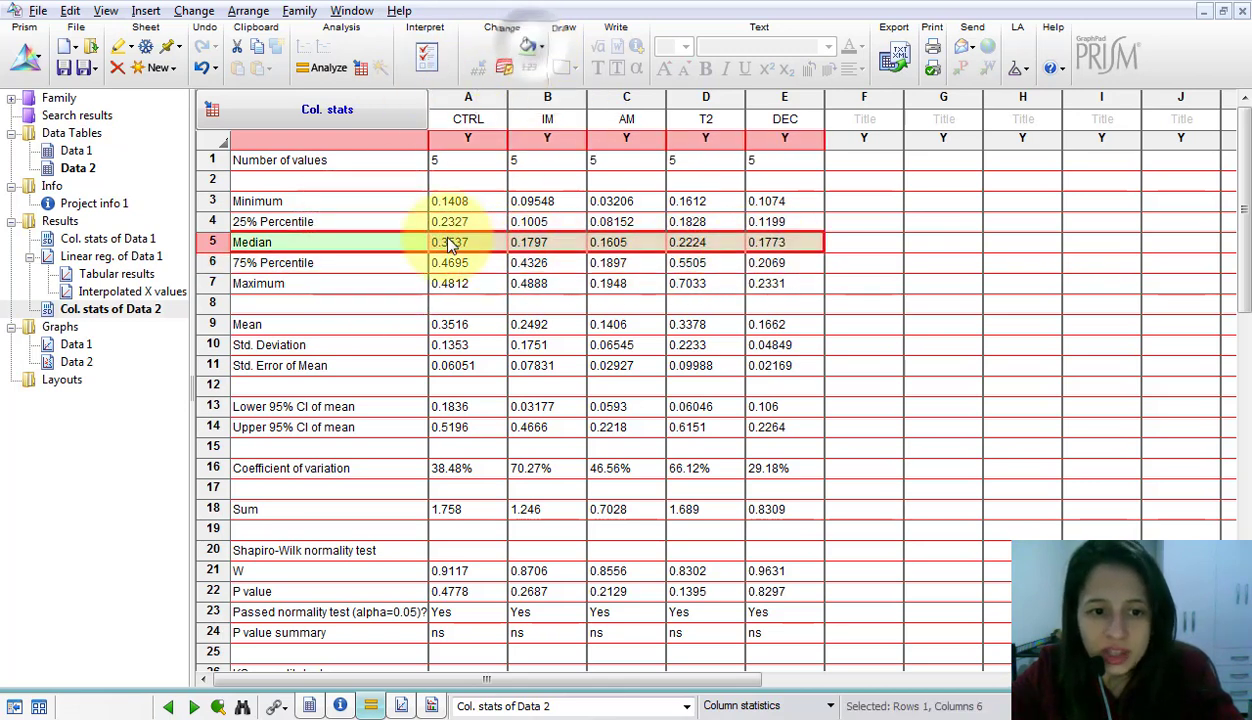
pyautogui.click(415, 328)
pyautogui.moveTo(415, 328); pyautogui.dragTo(770, 328)
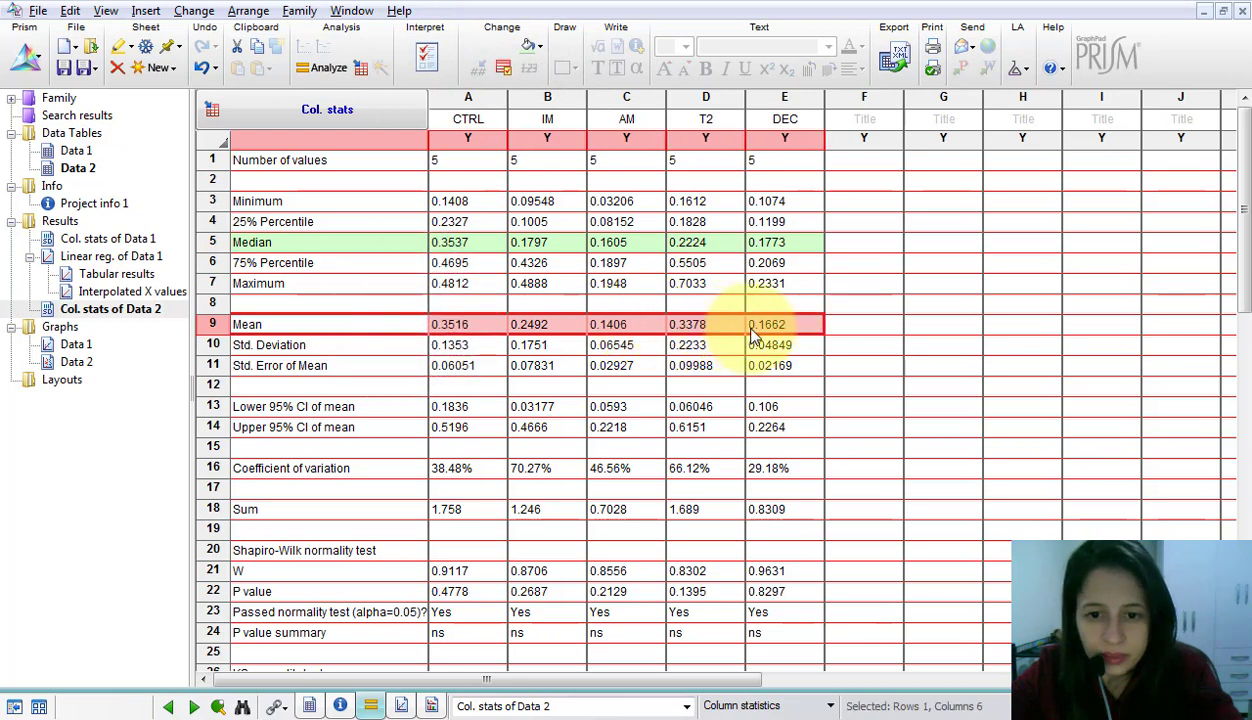
pyautogui.click(530, 46)
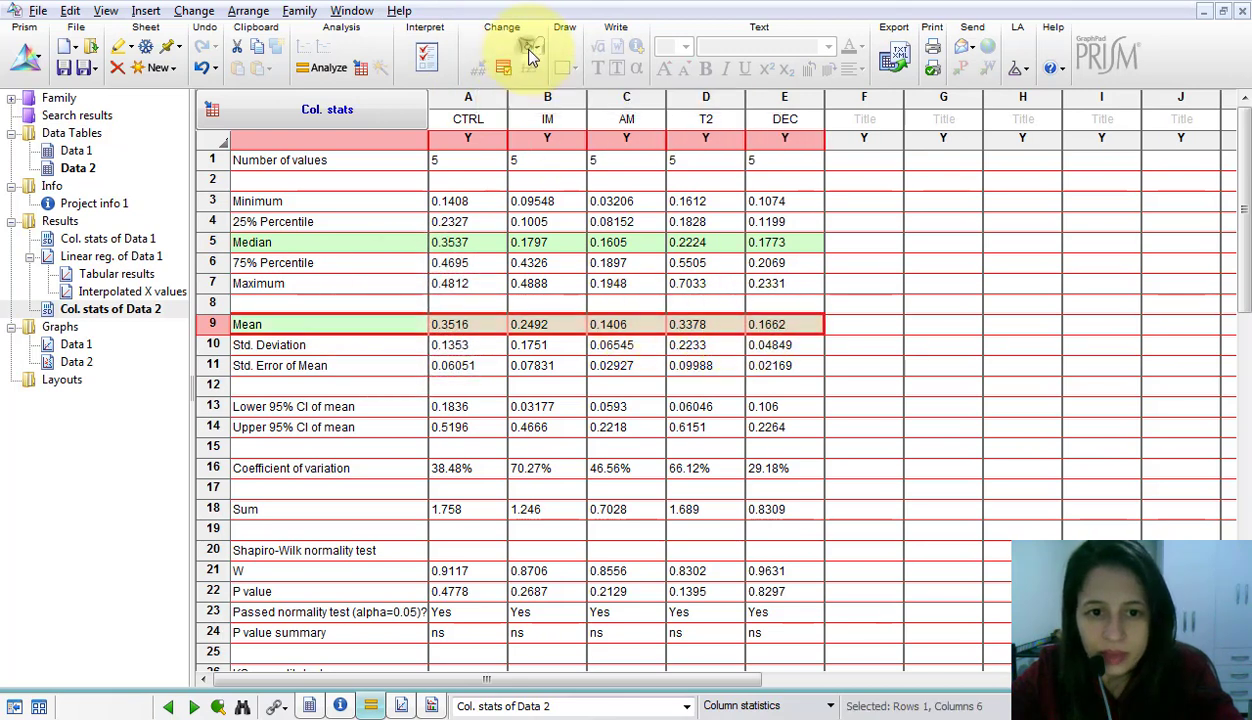
# Compare the median with the mean for each group from CTRL to DEC in the column statistics
pyautogui.click(478, 245)
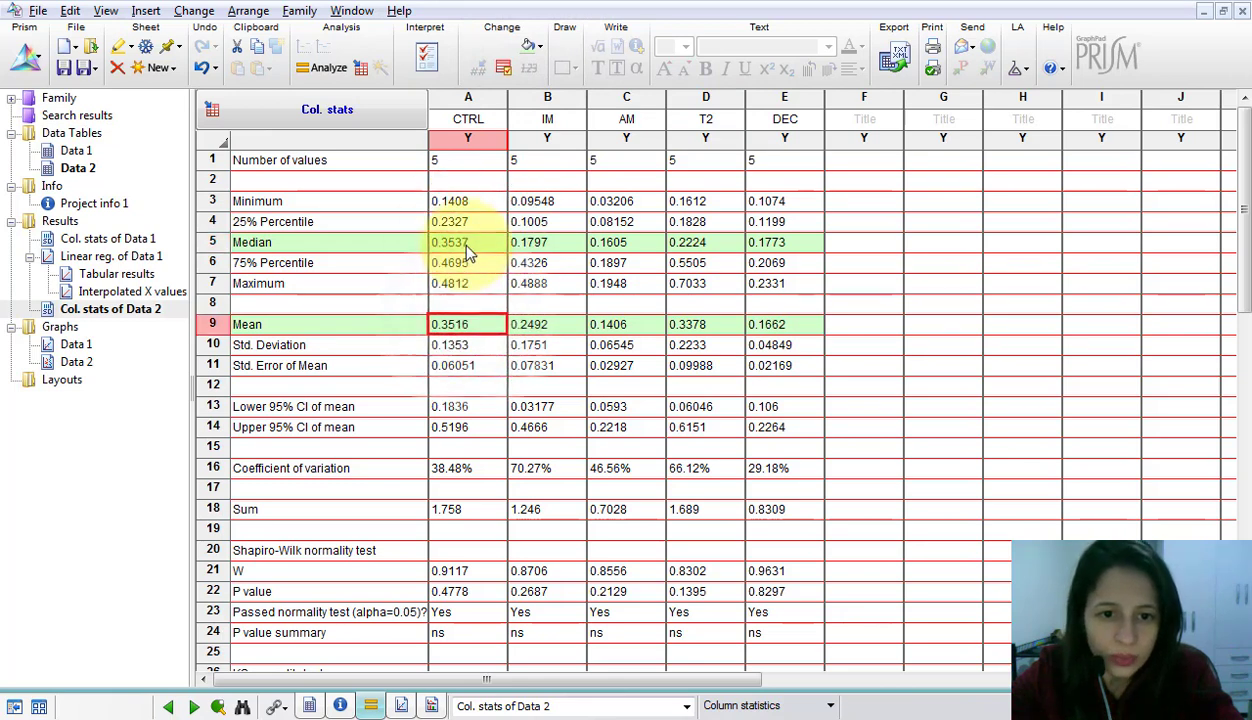
pyautogui.click(549, 244)
pyautogui.click(540, 325)
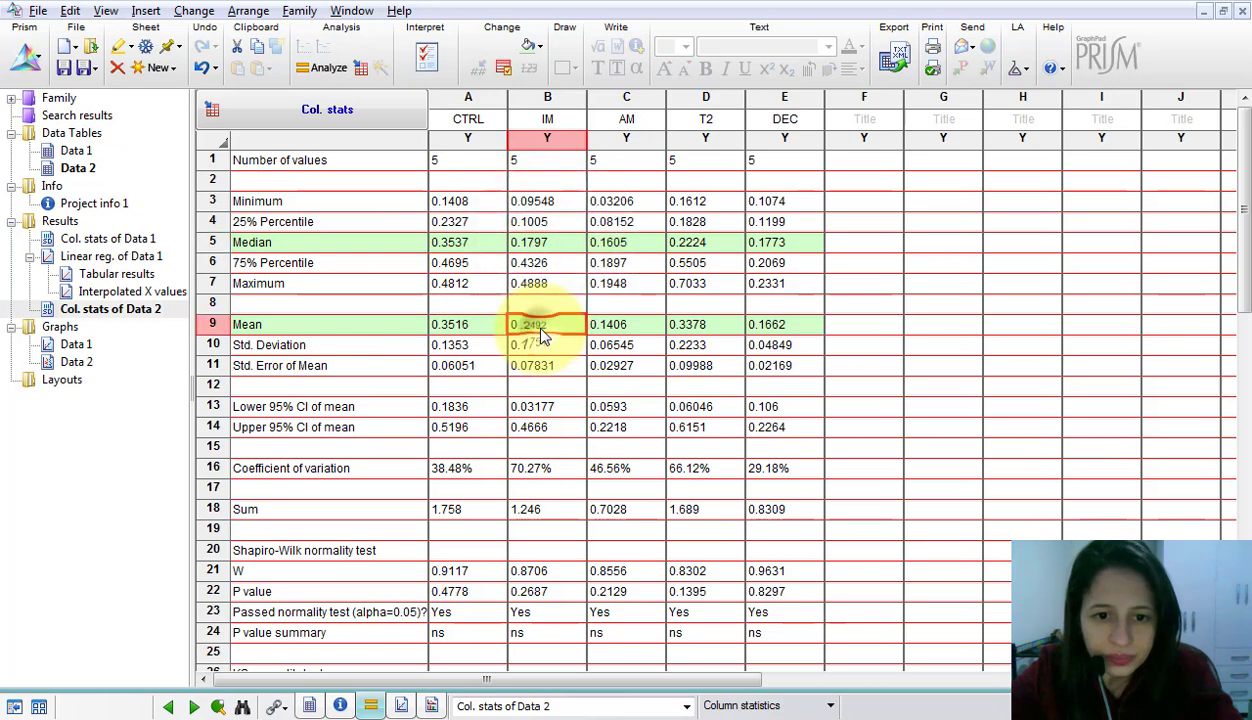
pyautogui.click(554, 244)
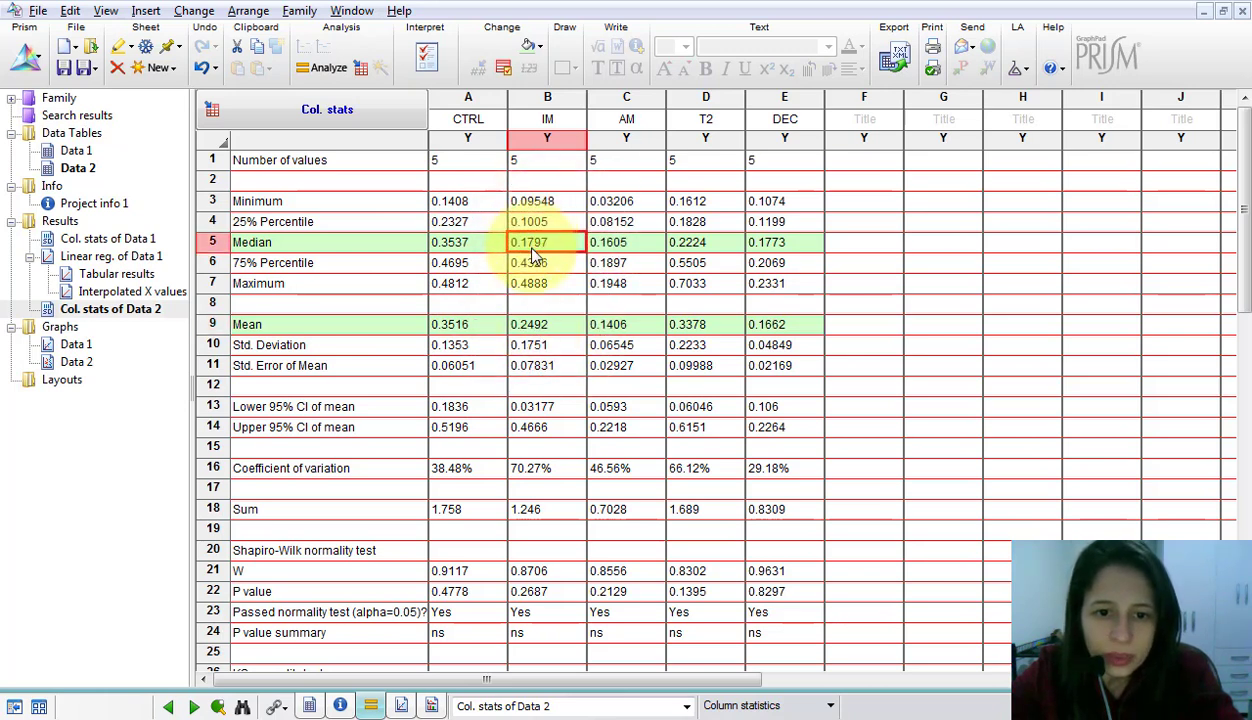
pyautogui.click(530, 326)
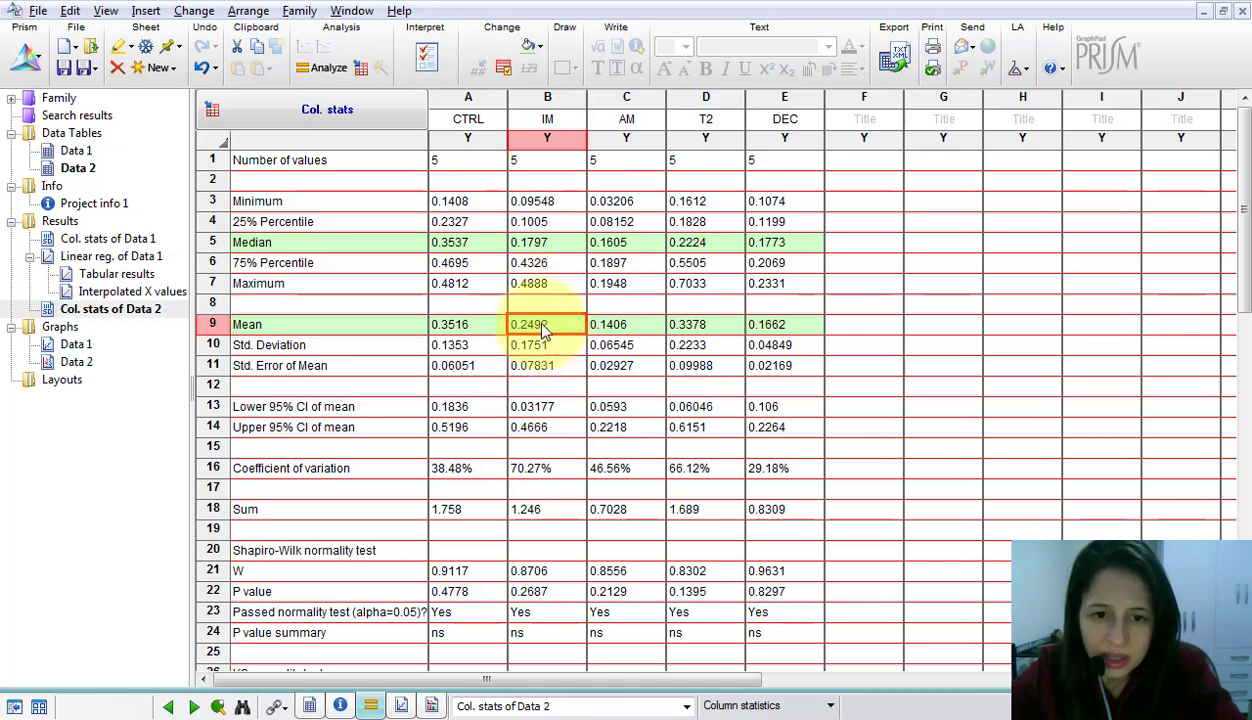
pyautogui.click(638, 243)
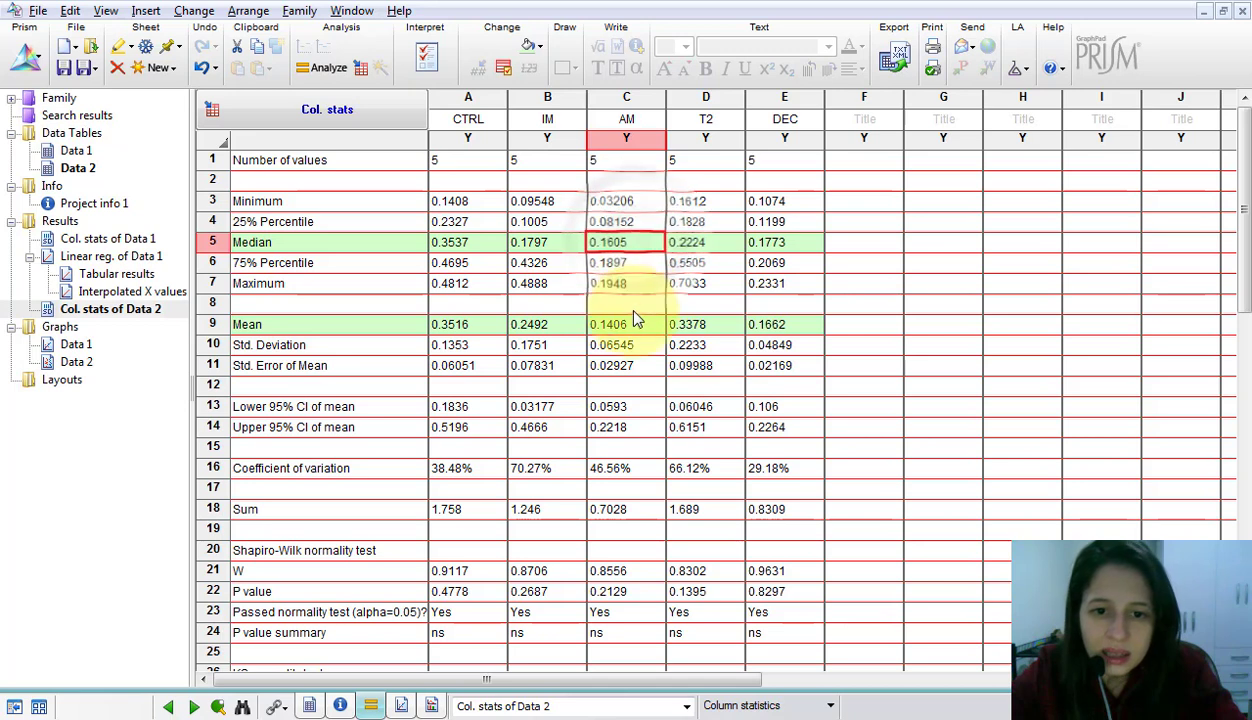
pyautogui.click(634, 336)
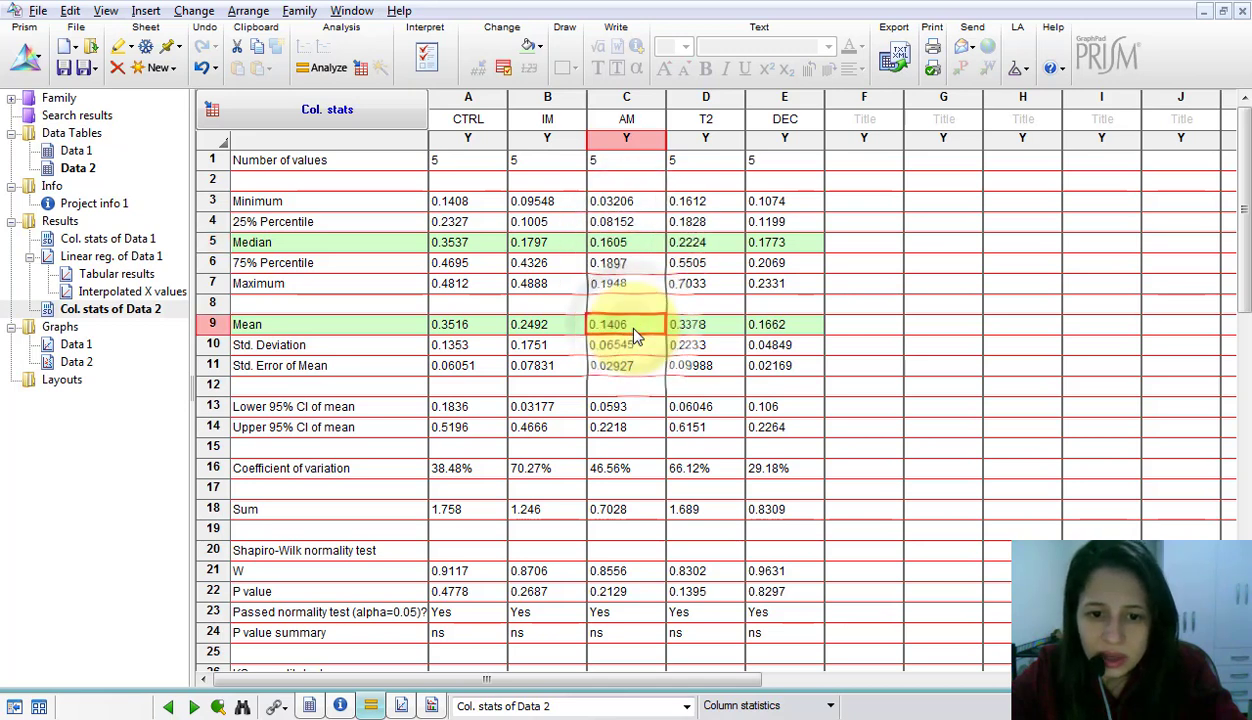
pyautogui.click(698, 250)
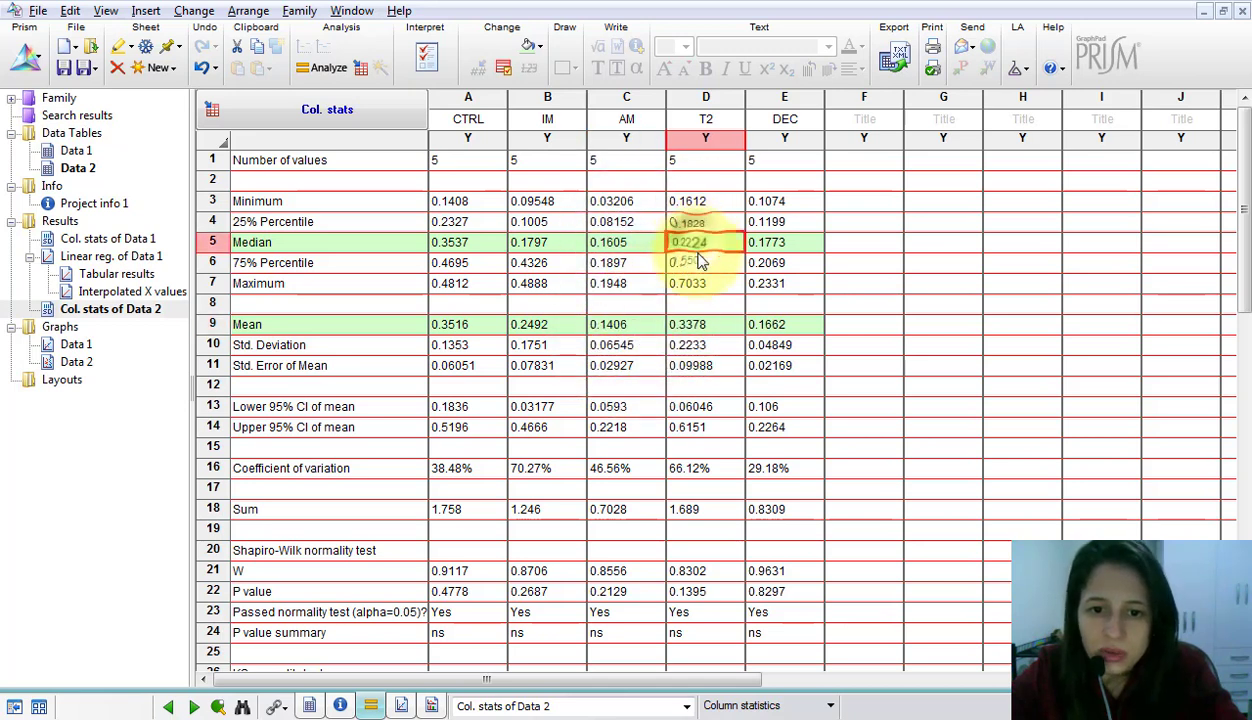
pyautogui.click(700, 330)
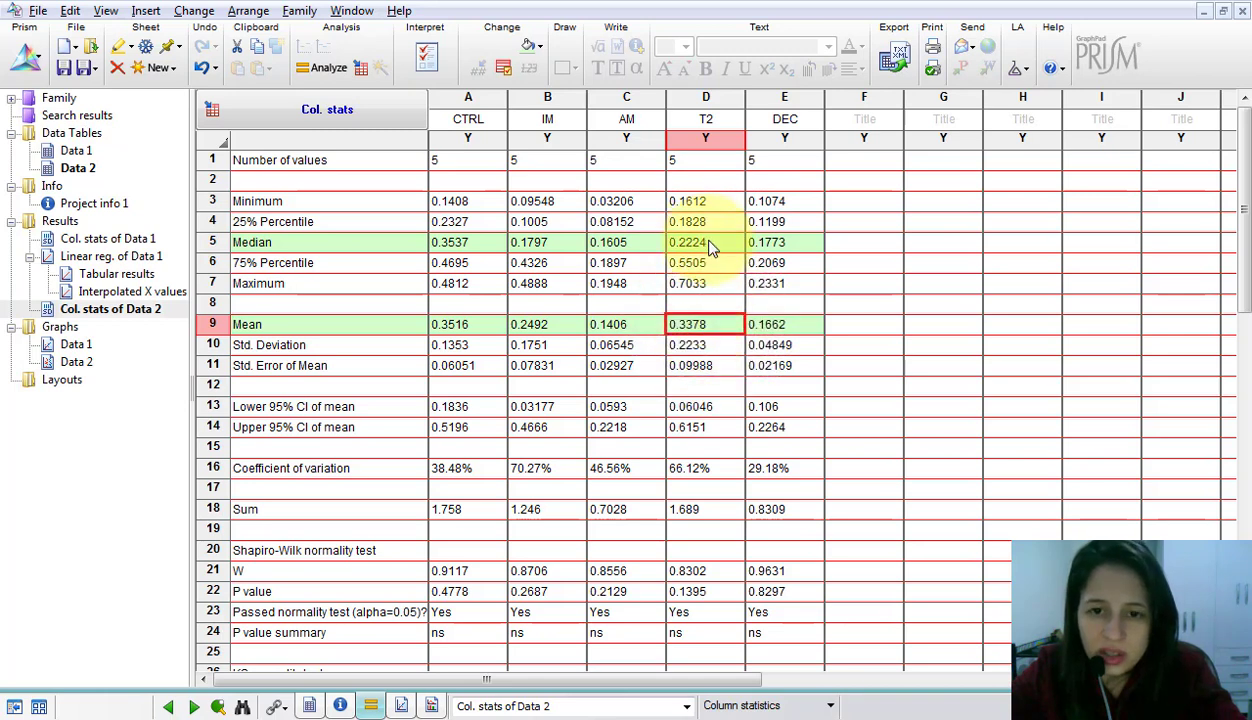
pyautogui.click(806, 246)
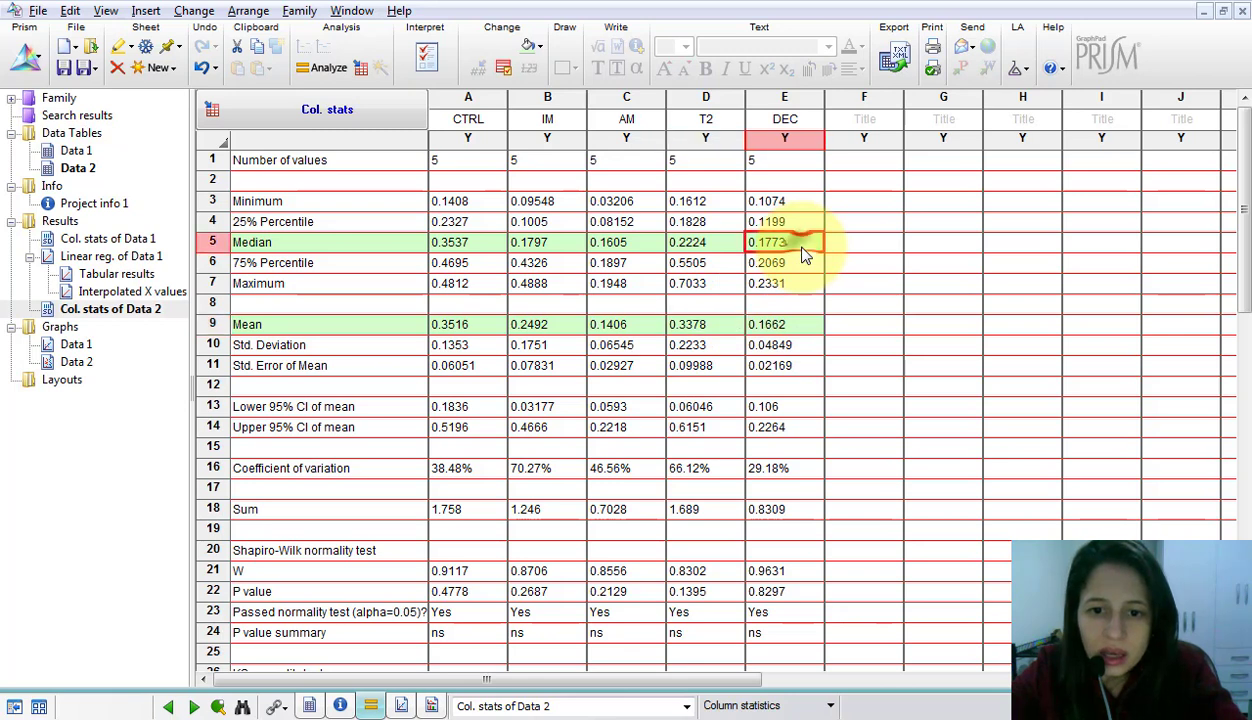
pyautogui.click(798, 328)
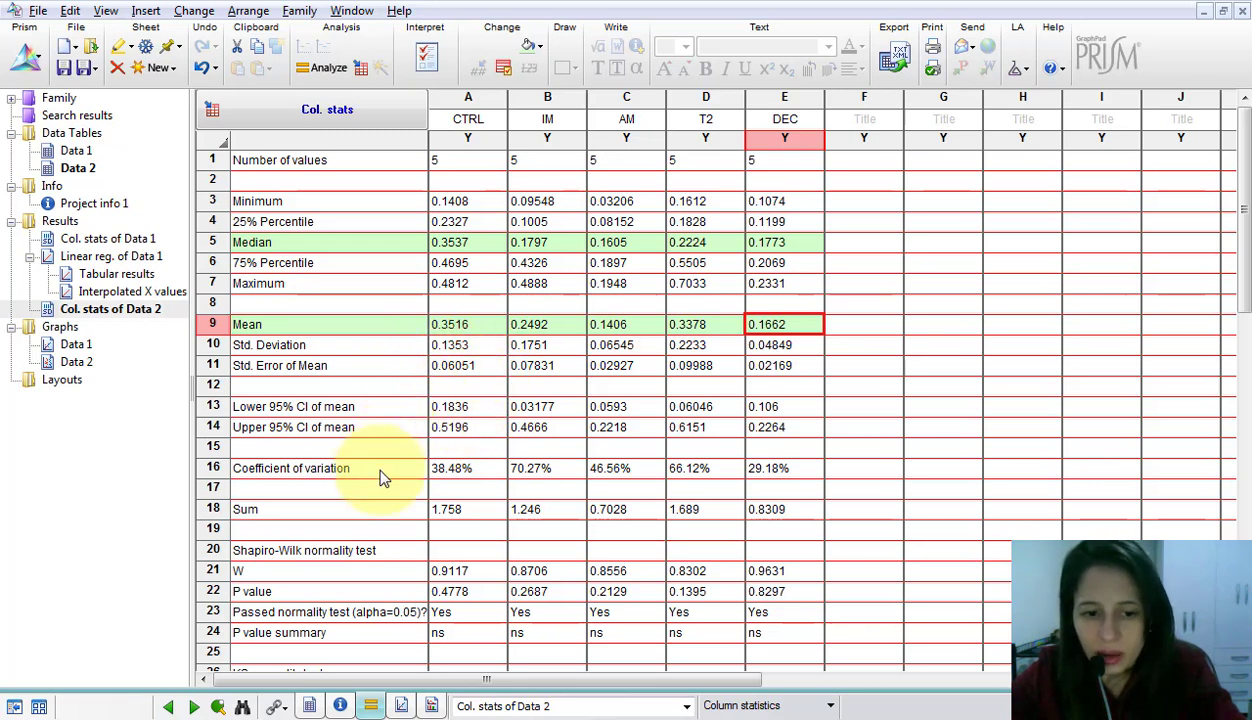
# Examine the groups' coefficients of variation and their Shapiro-Wilk and KS normality test results
pyautogui.moveTo(383, 478); pyautogui.dragTo(790, 472)
pyautogui.click(416, 488)
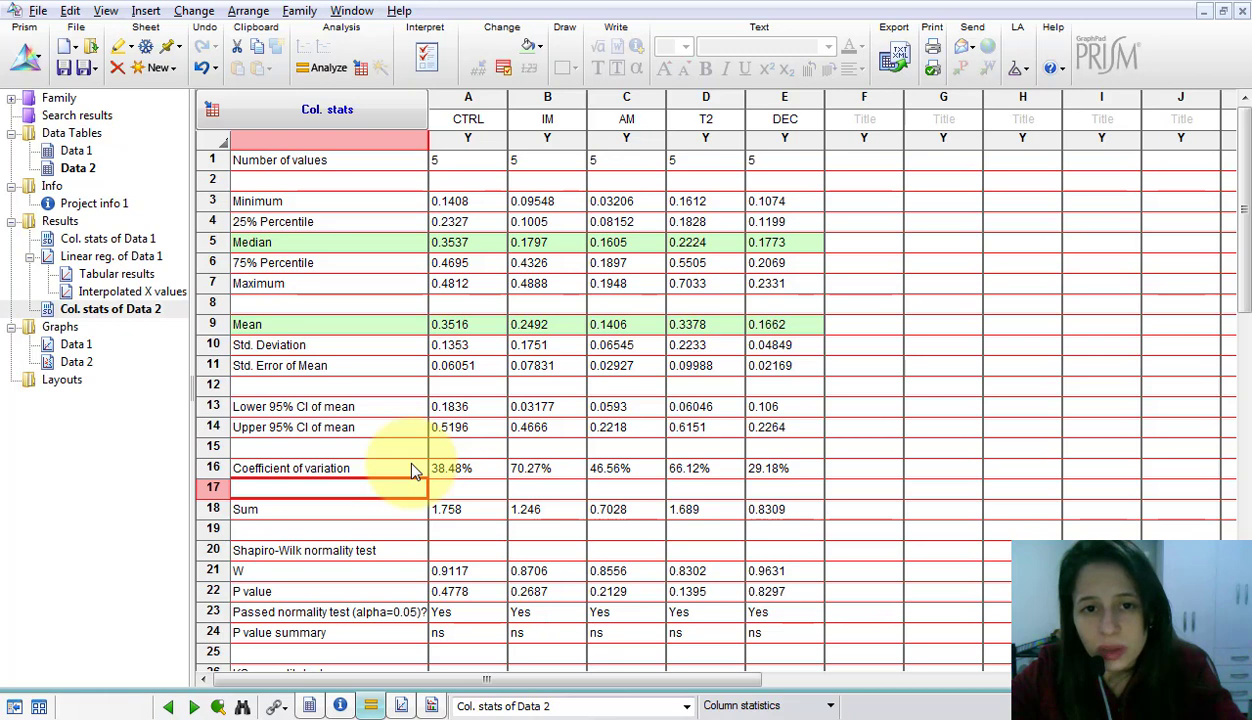
pyautogui.click(411, 466)
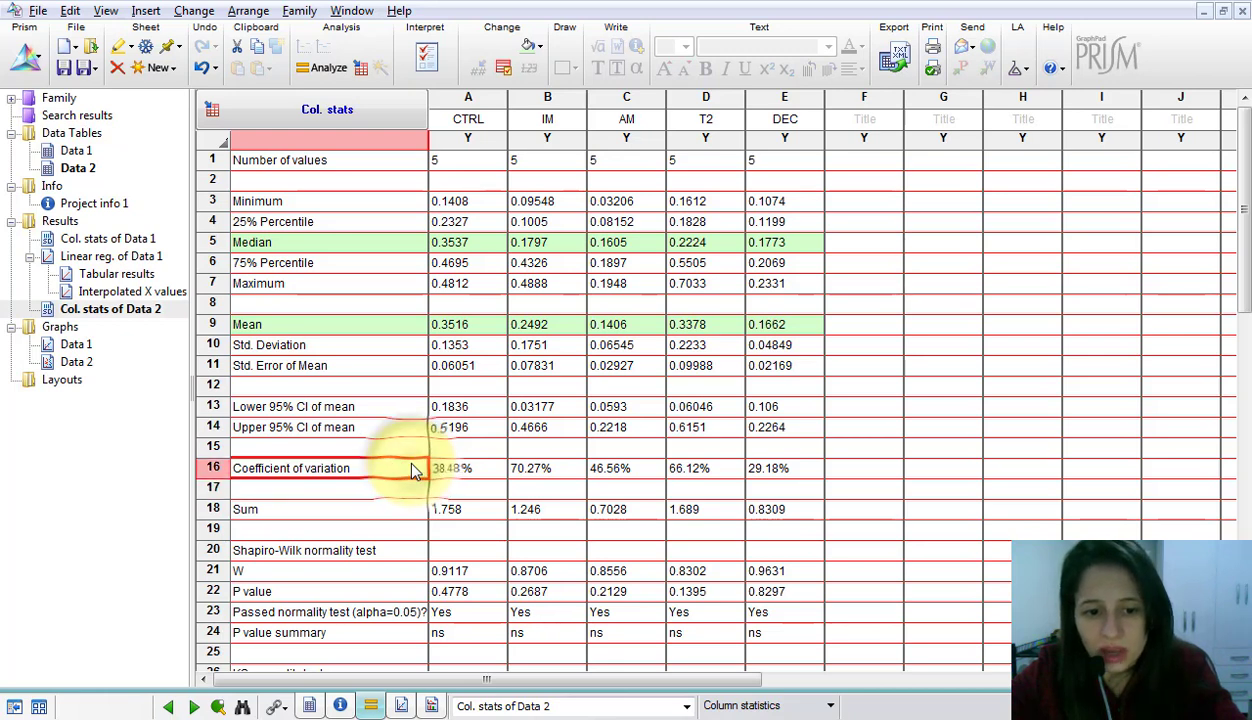
pyautogui.moveTo(445, 475); pyautogui.dragTo(706, 473)
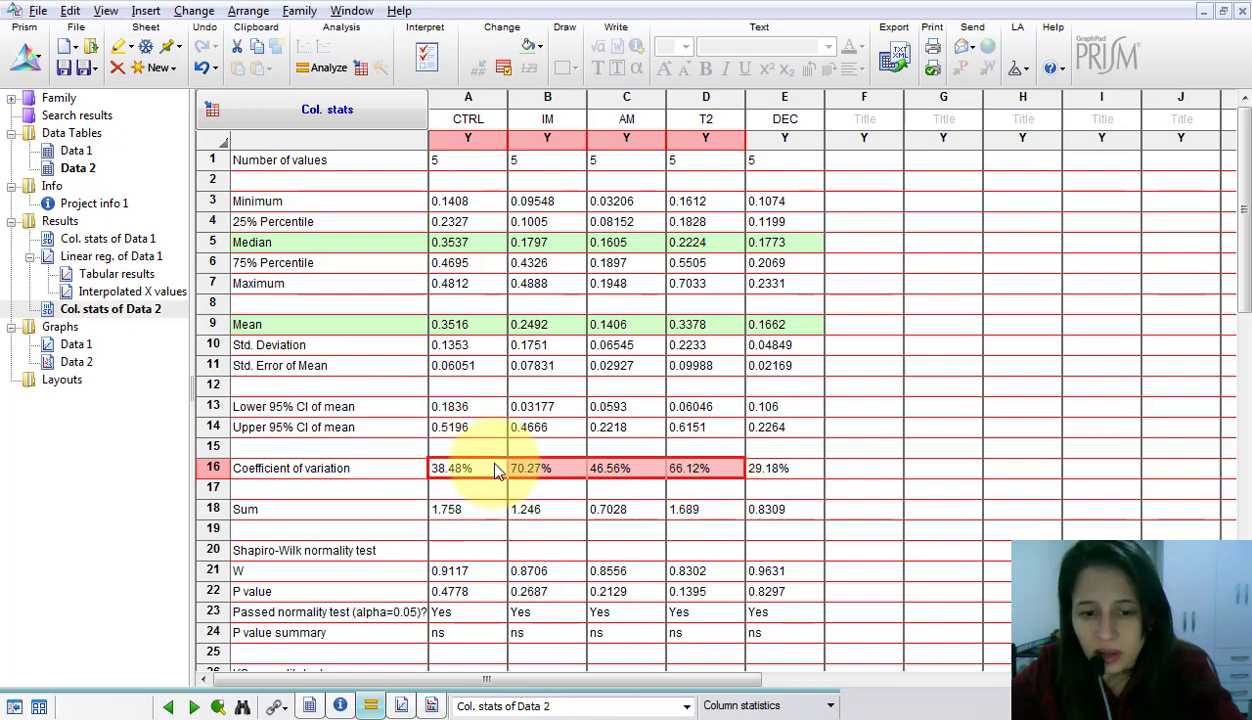
pyautogui.scroll(-2, 900, 262)
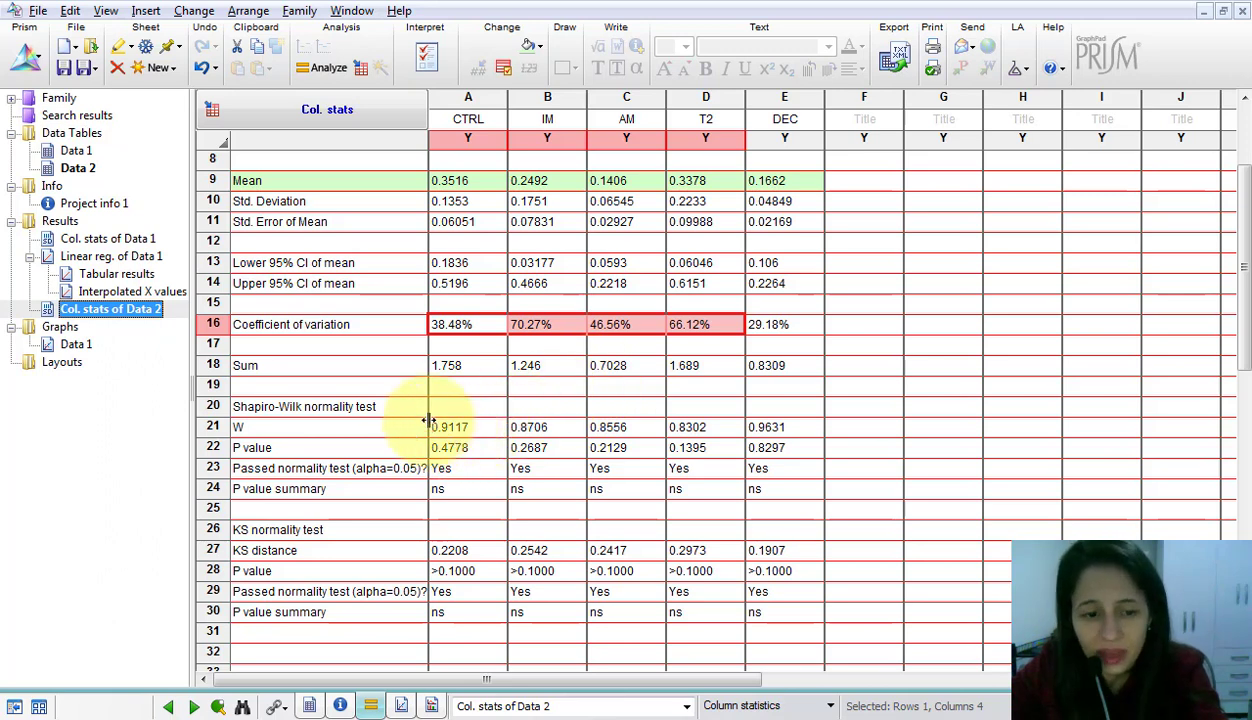
pyautogui.moveTo(396, 400); pyautogui.dragTo(470, 428)
pyautogui.moveTo(620, 487); pyautogui.dragTo(720, 503)
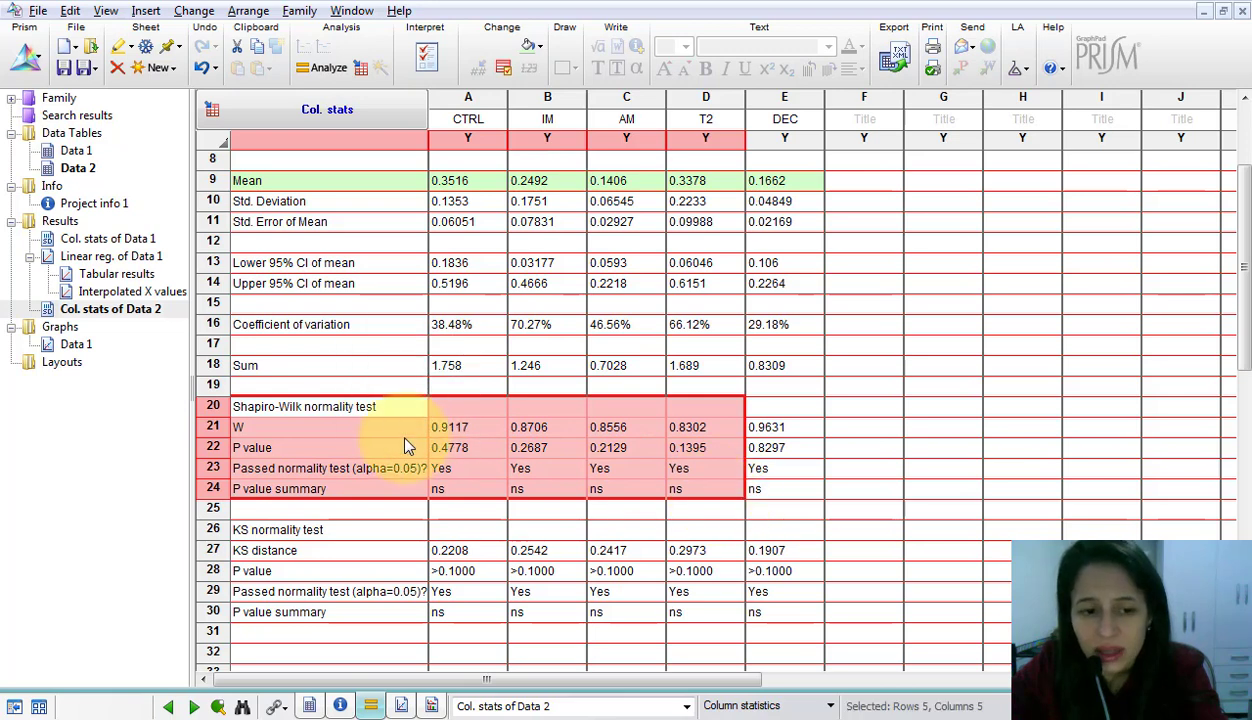
pyautogui.moveTo(393, 403); pyautogui.dragTo(470, 447)
pyautogui.moveTo(728, 518); pyautogui.dragTo(755, 489)
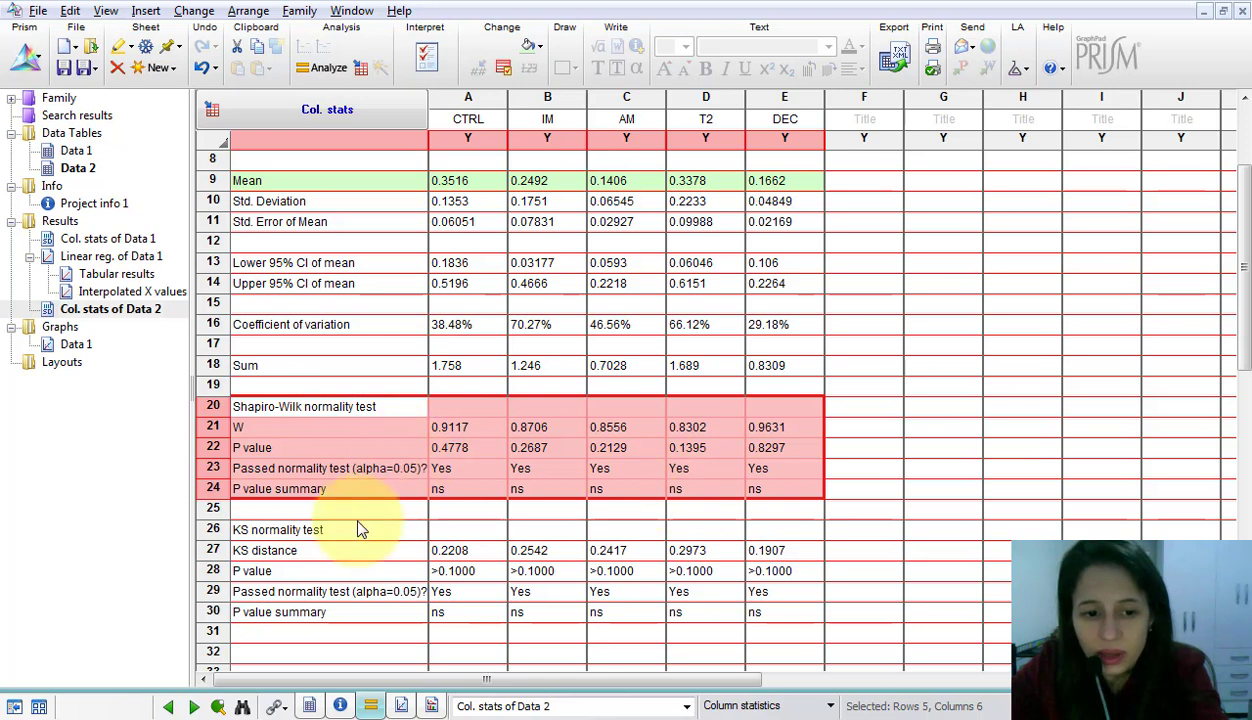
pyautogui.moveTo(355, 534); pyautogui.dragTo(793, 618)
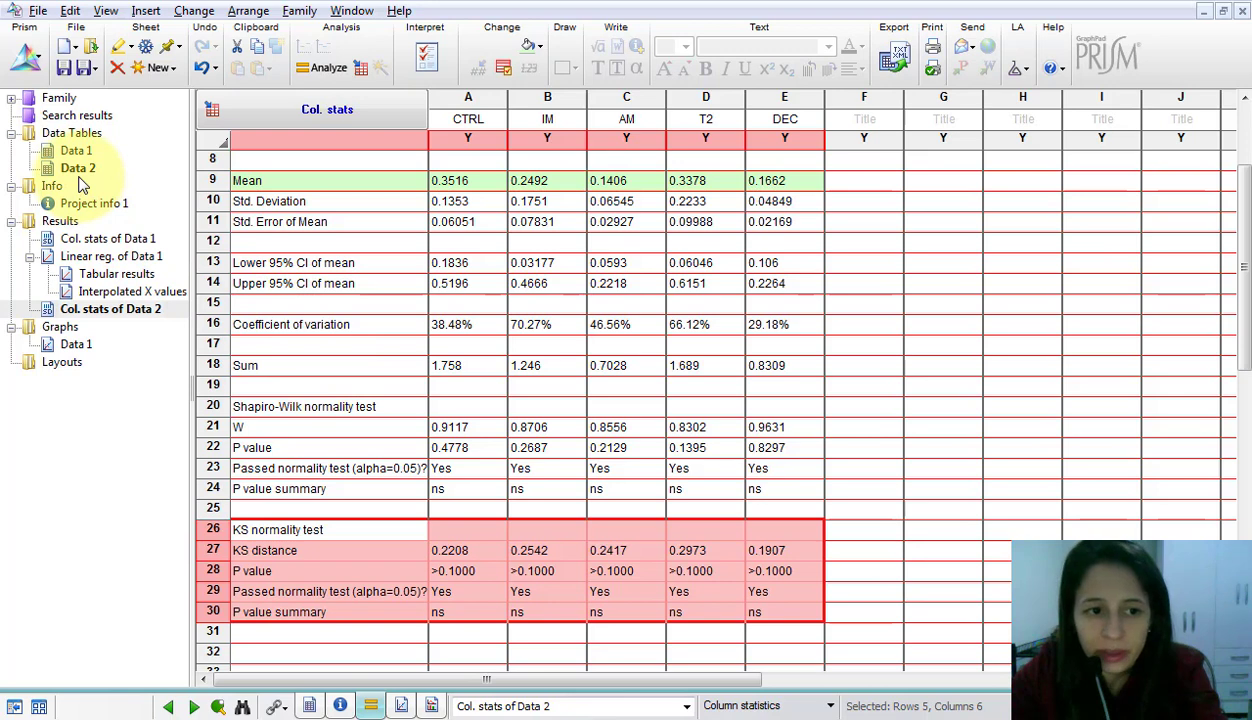
# Start a one-way ANOVA on all five Data 2 groups with no matching or pairing, assuming a Gaussian distribution
pyautogui.moveTo(82, 186)
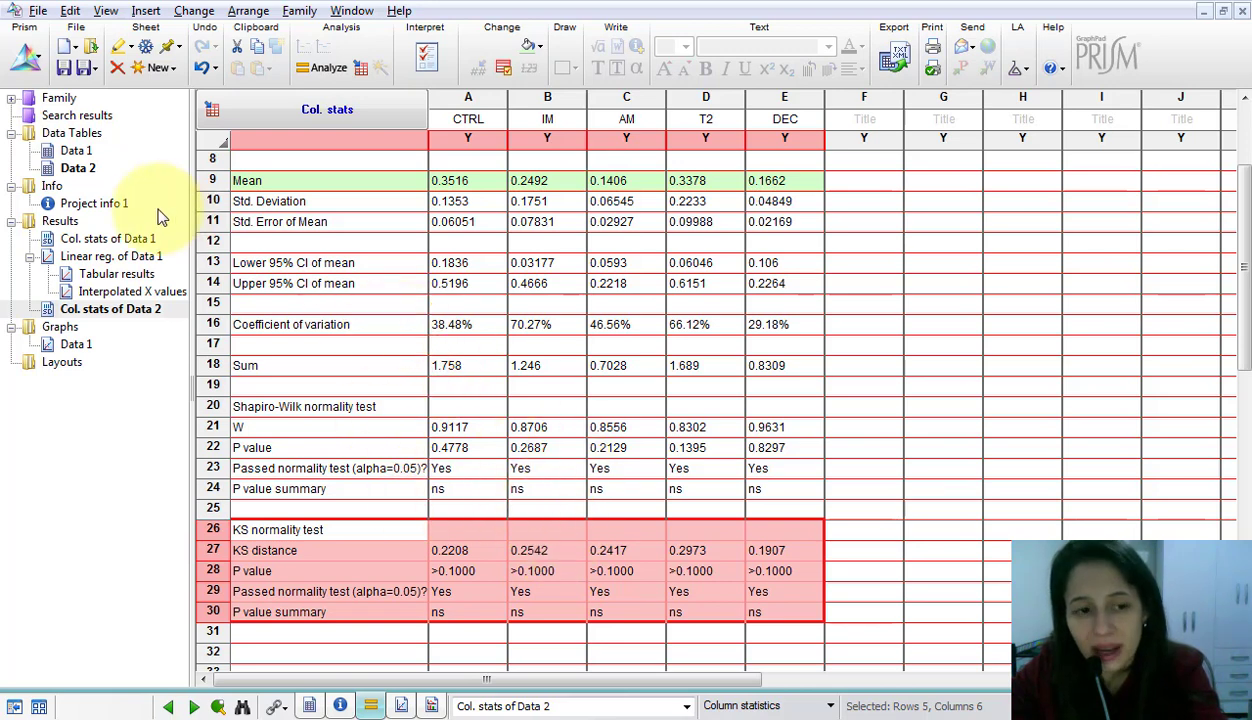
pyautogui.click(77, 169)
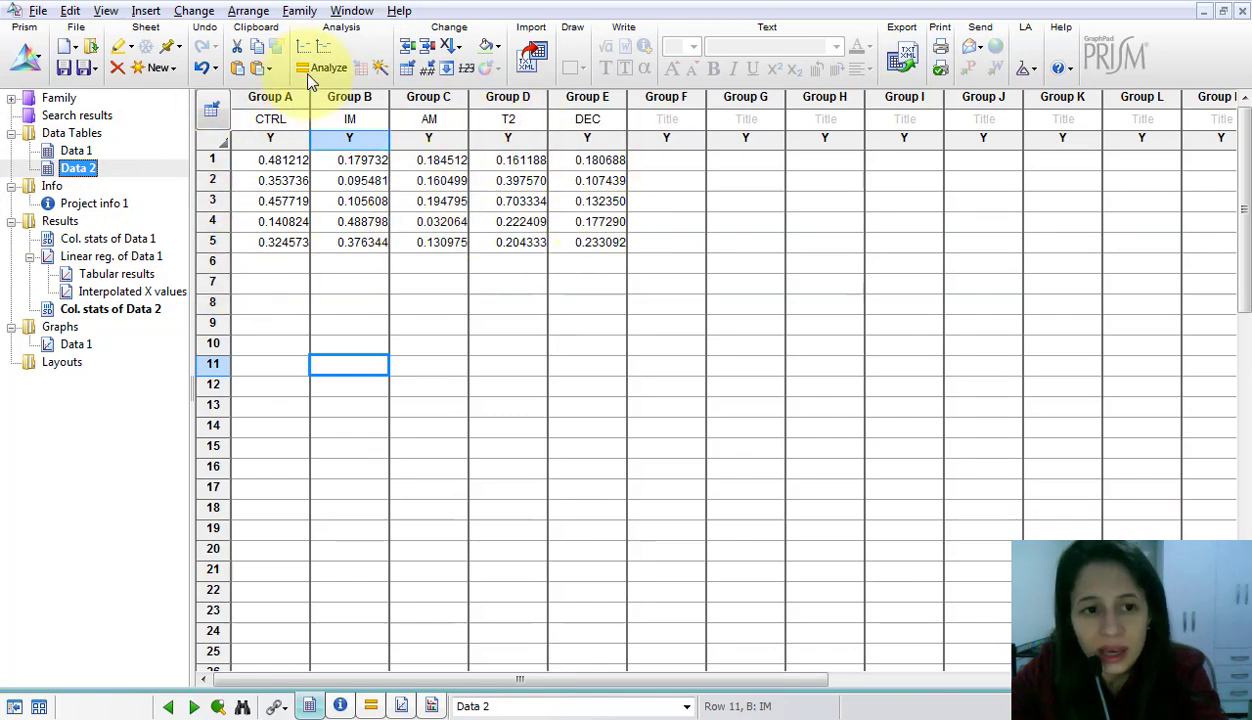
pyautogui.click(328, 47)
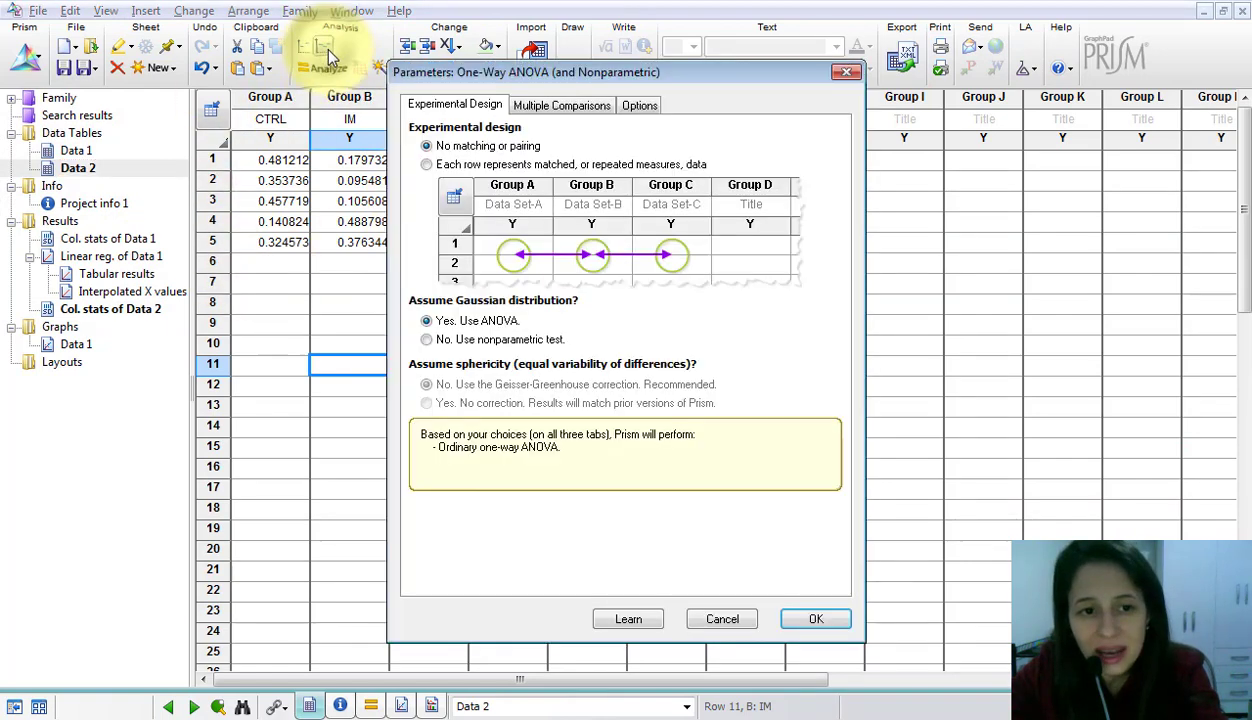
pyautogui.click(846, 72)
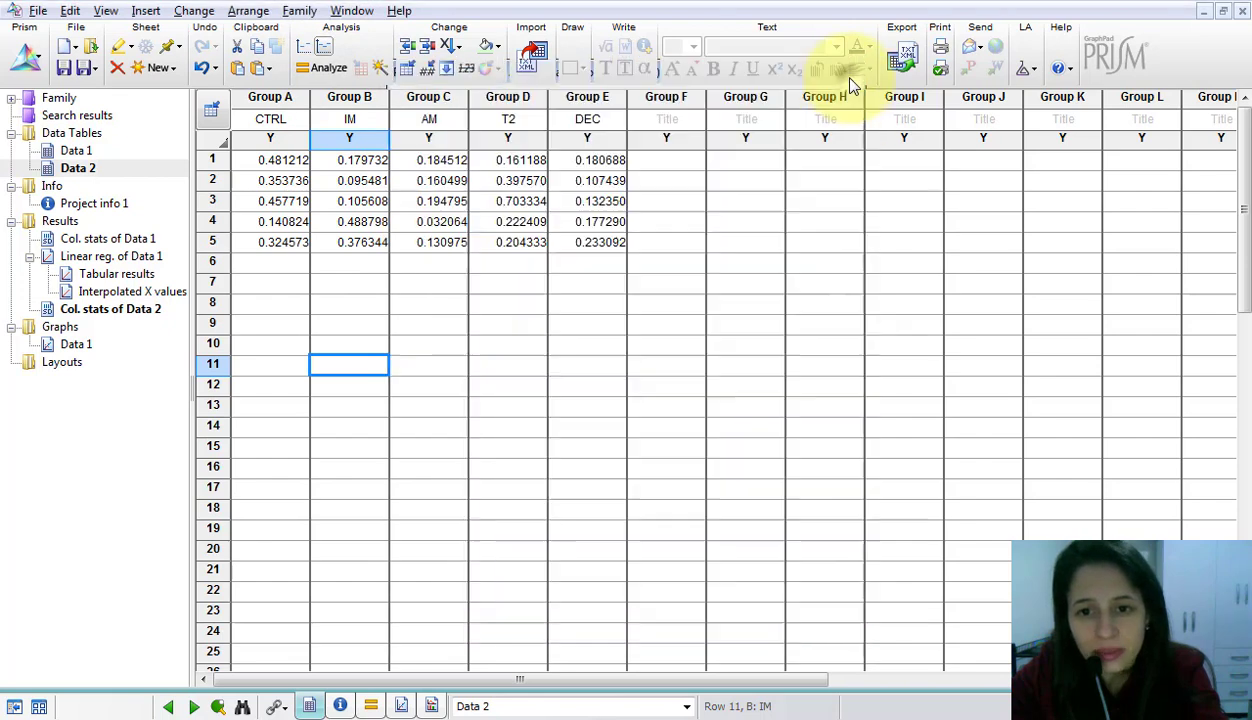
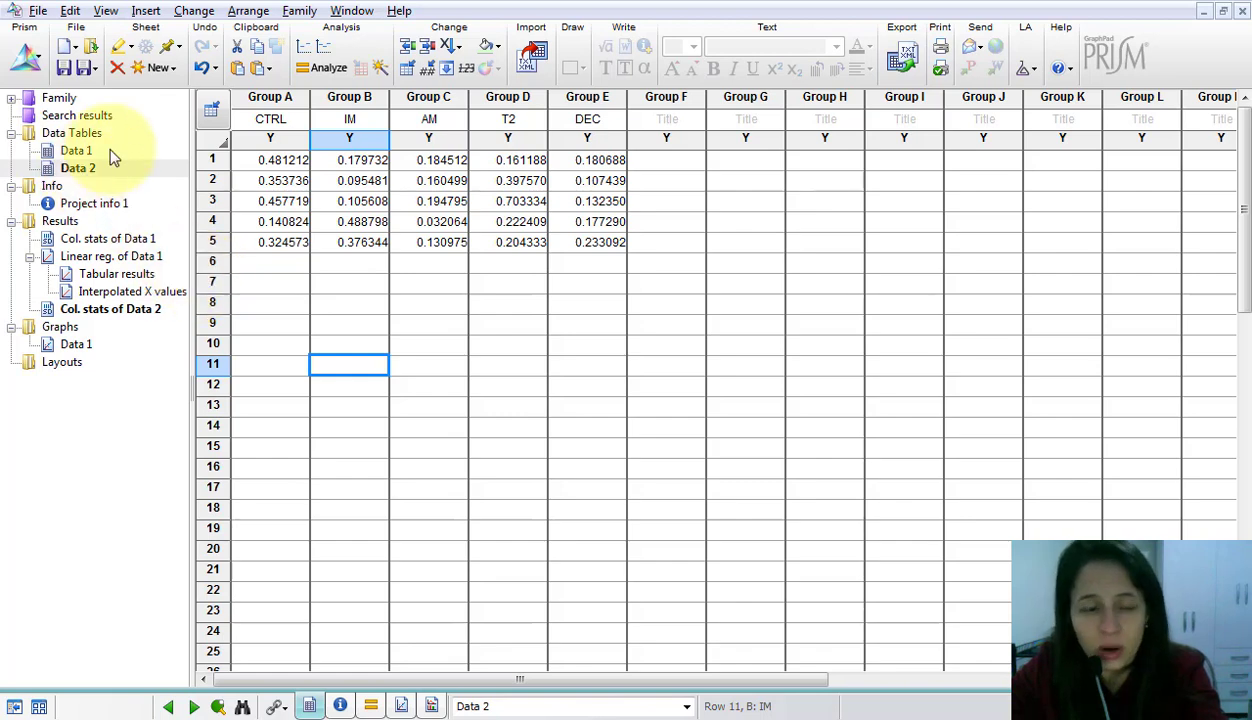
pyautogui.click(322, 68)
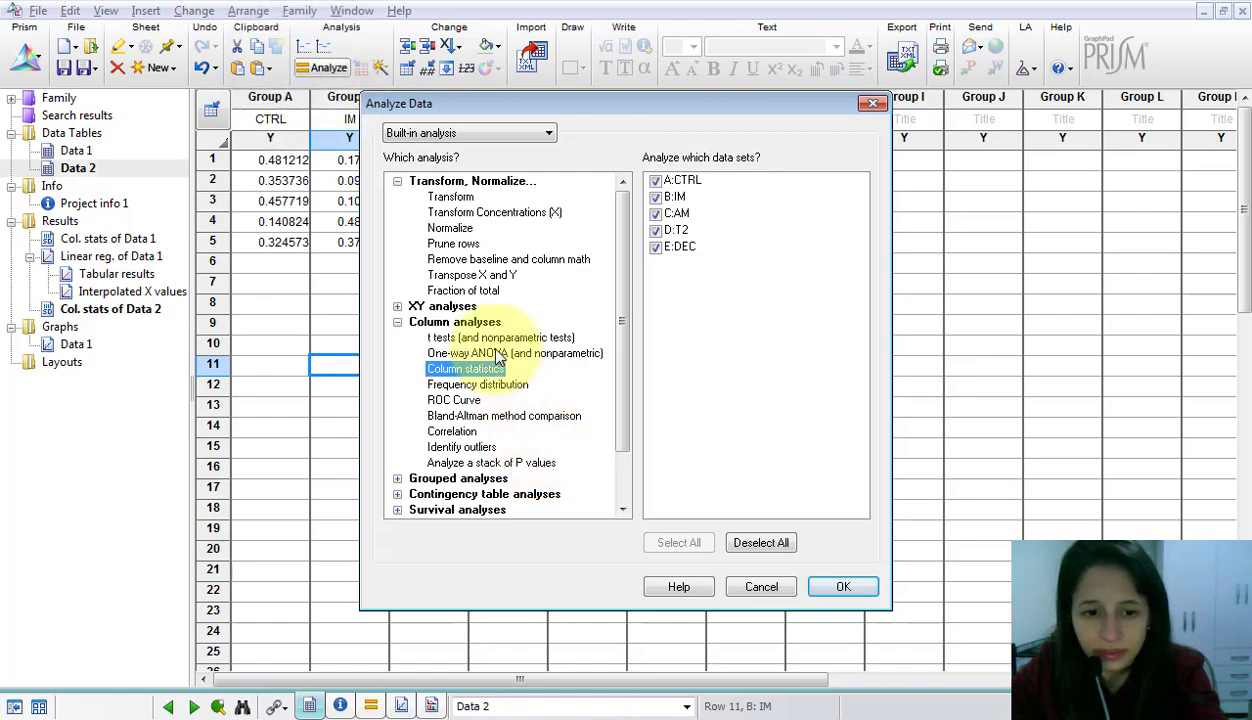
pyautogui.click(497, 354)
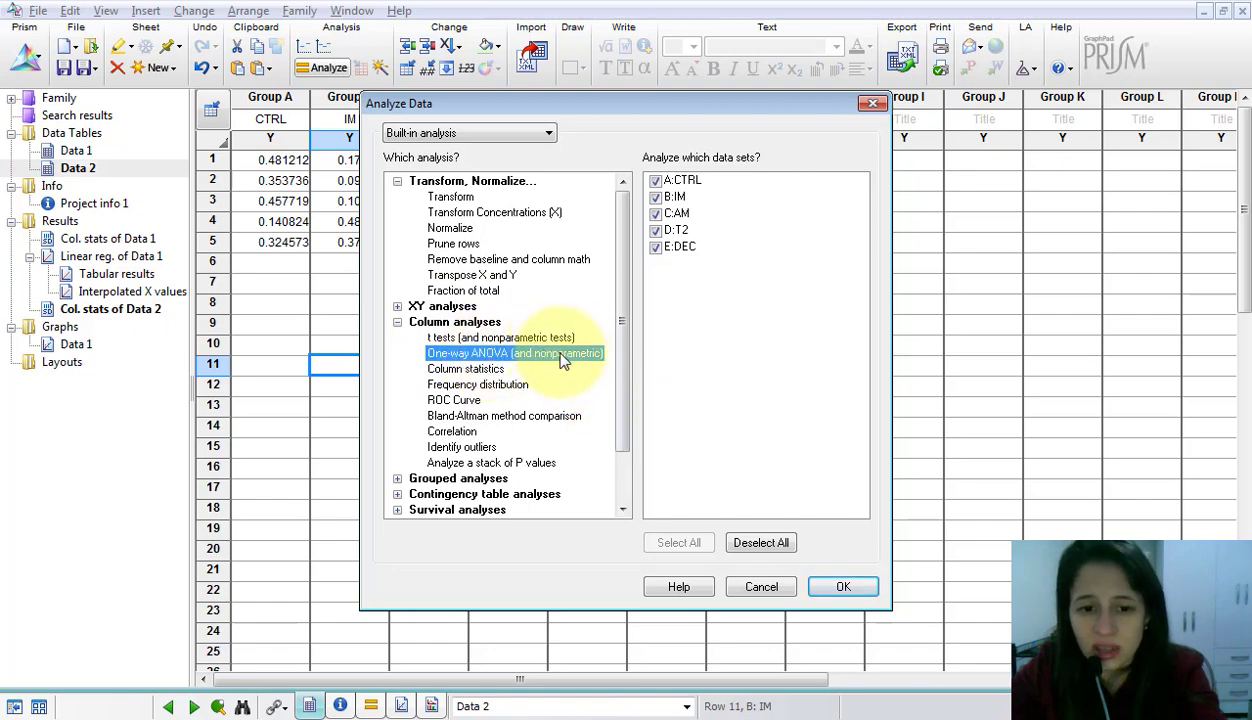
pyautogui.click(841, 586)
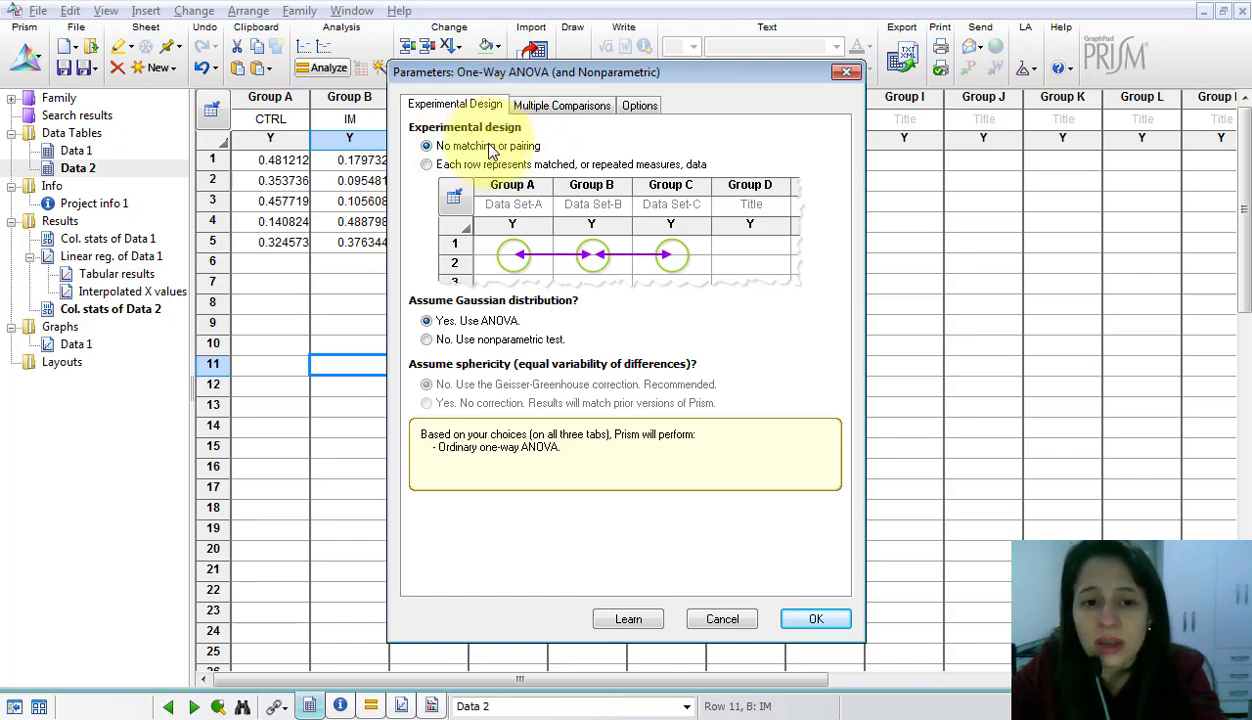
pyautogui.click(468, 165)
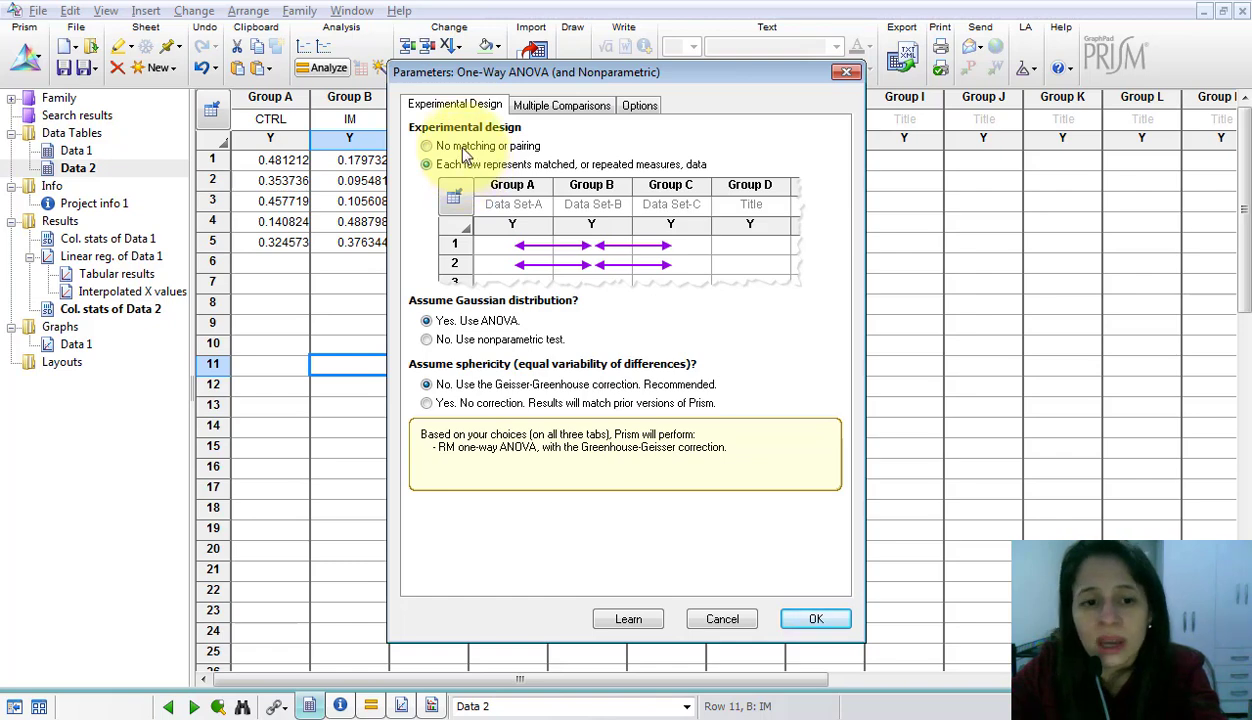
pyautogui.click(460, 150)
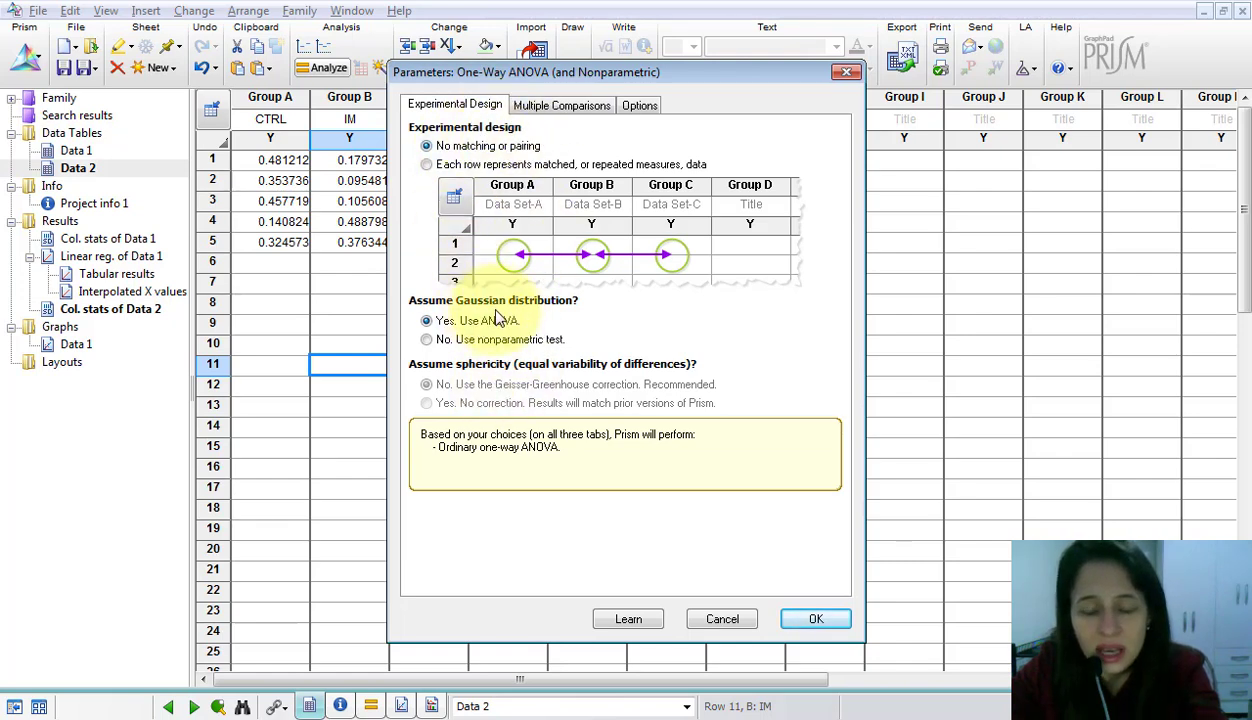
# Compare each column's mean with every other column's using Tukey's multiple comparisons test, and run the ANOVA
pyautogui.click(558, 106)
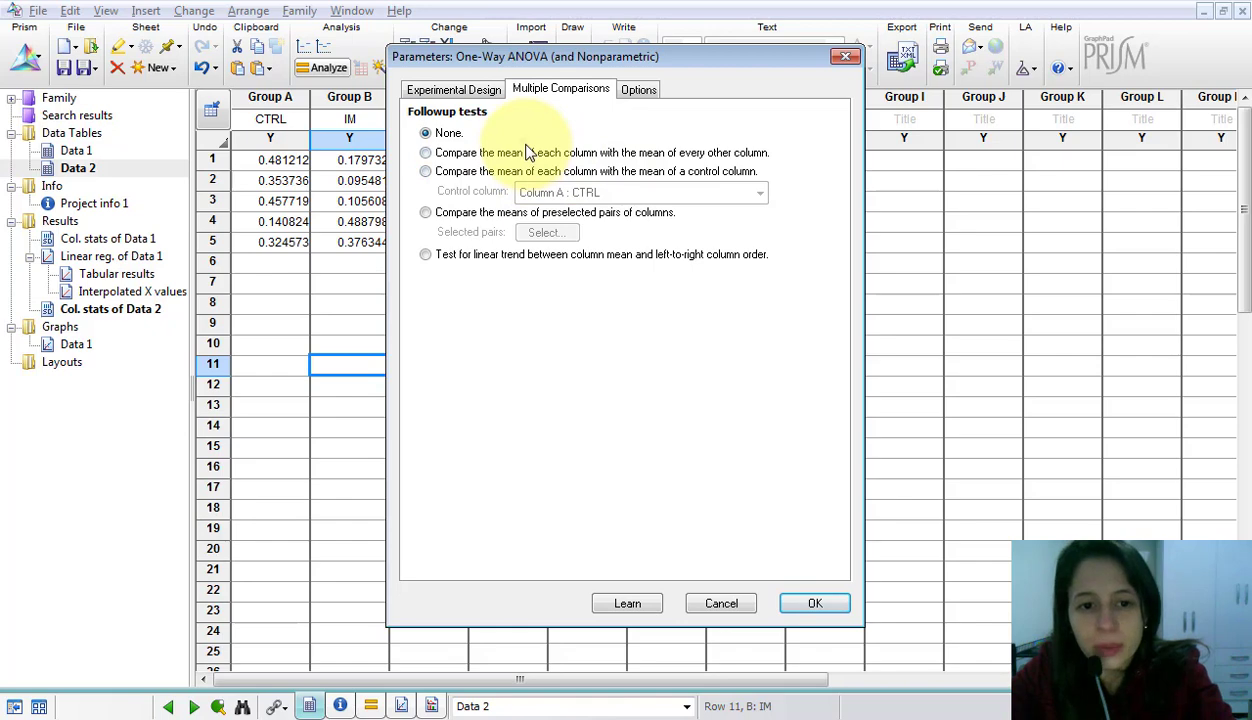
pyautogui.click(530, 155)
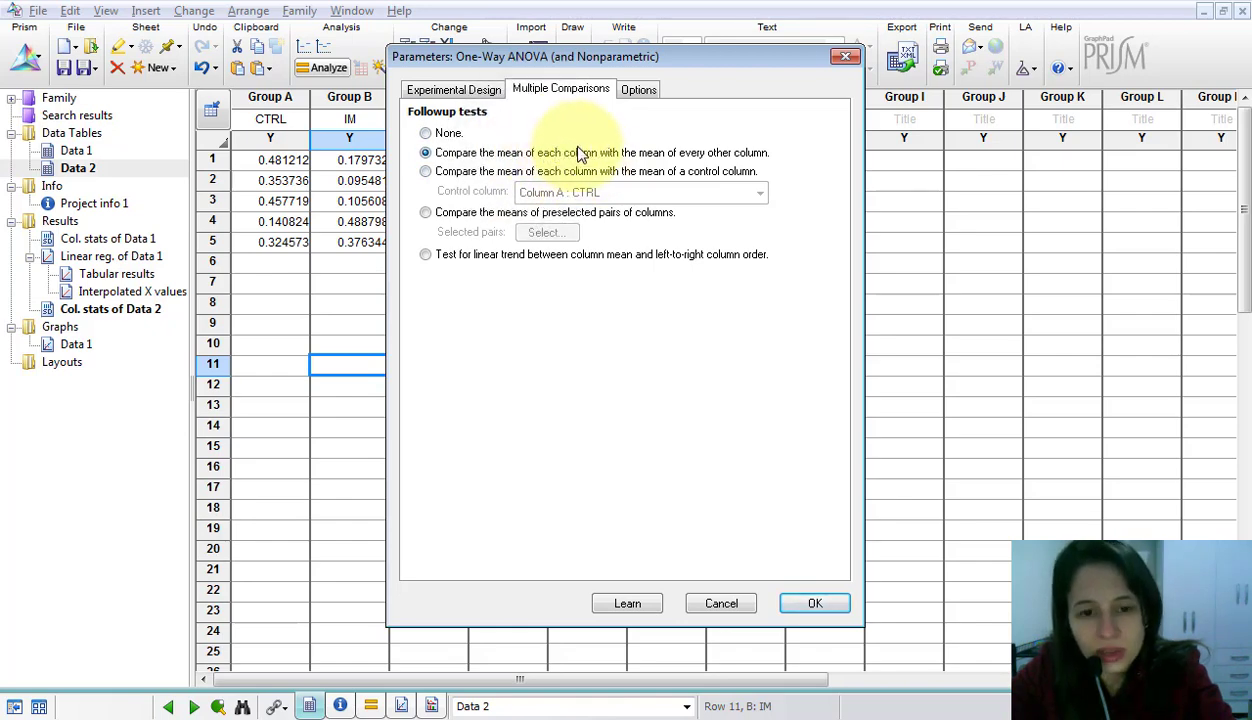
pyautogui.click(636, 91)
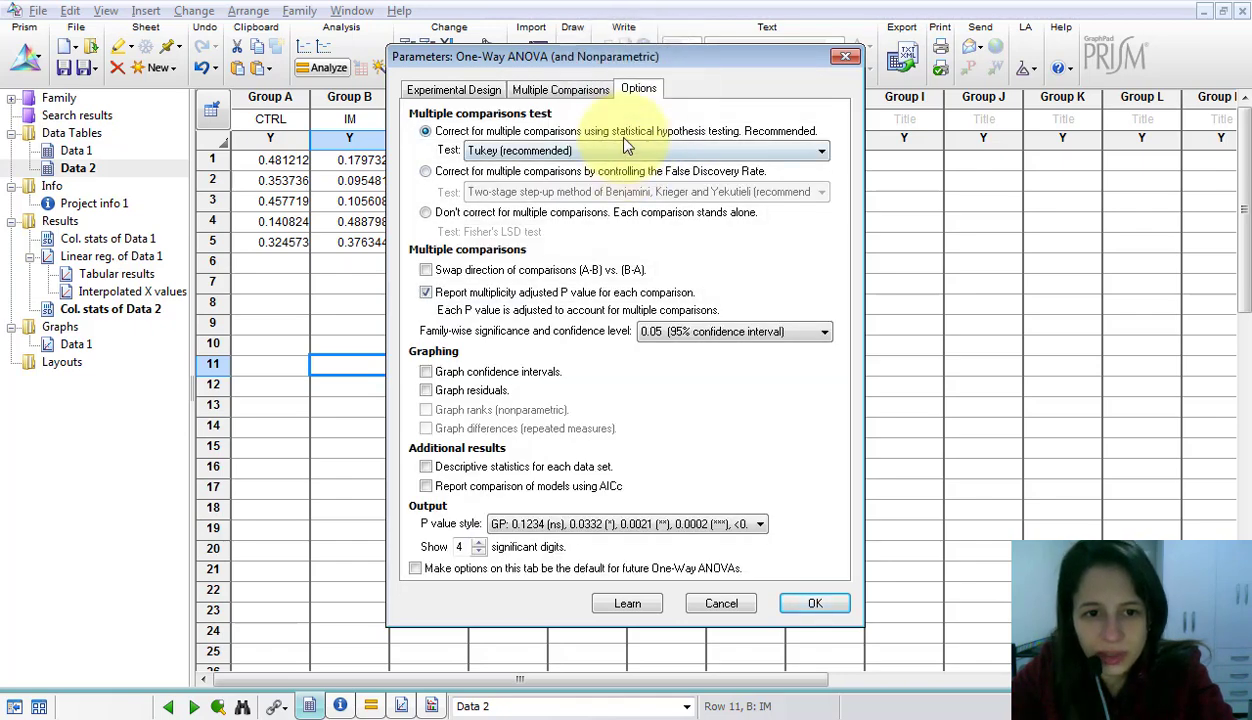
pyautogui.click(615, 152)
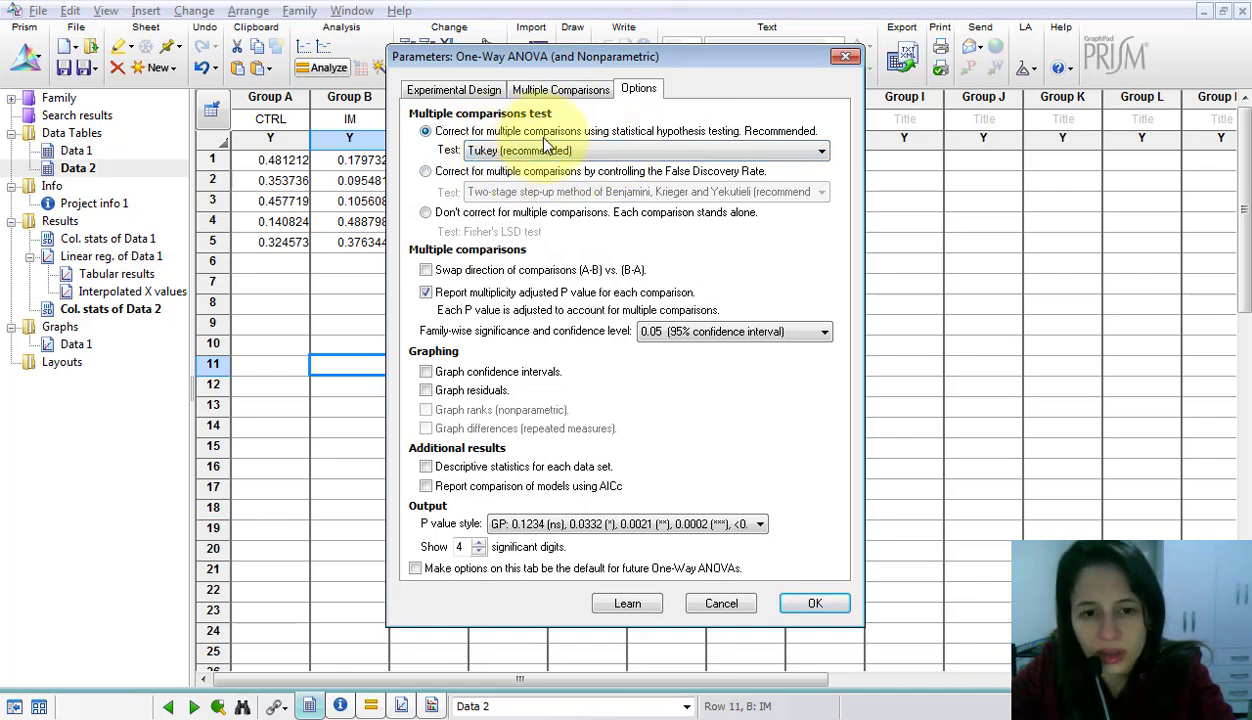
pyautogui.click(812, 605)
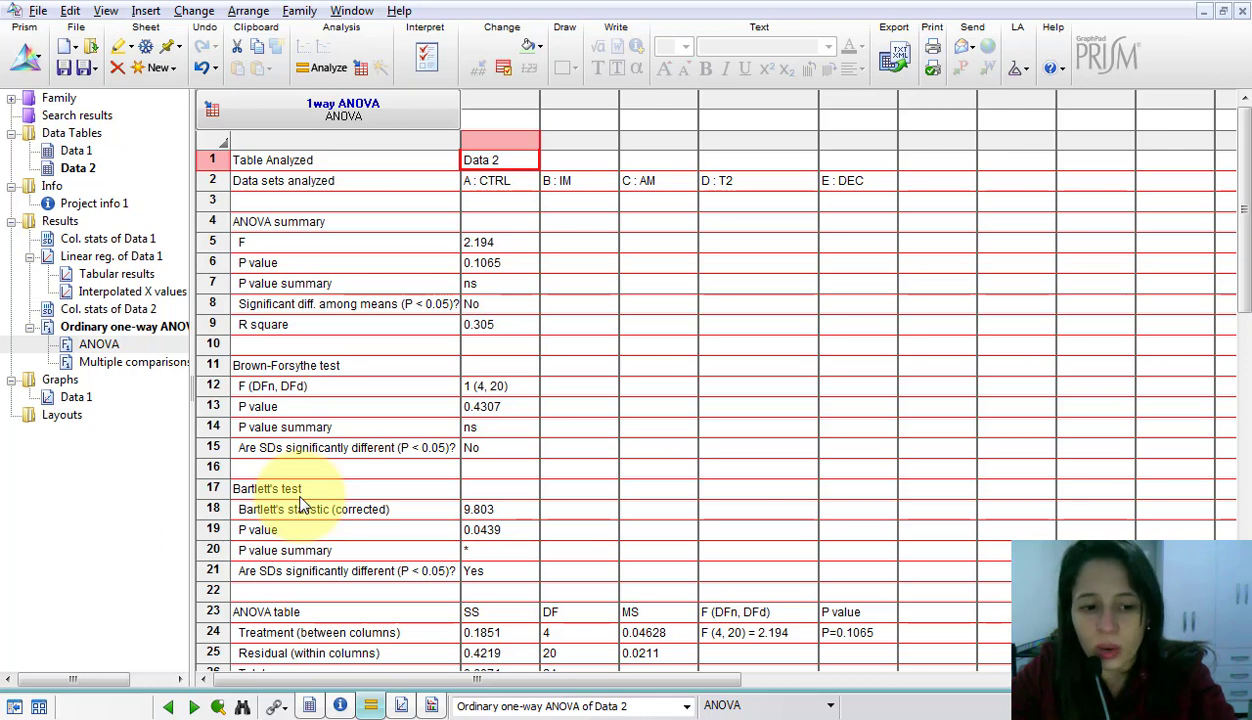
# Examine Bartlett's test in the ANOVA results to check whether the groups' standard deviations differ significantly
pyautogui.moveTo(287, 487); pyautogui.dragTo(523, 573)
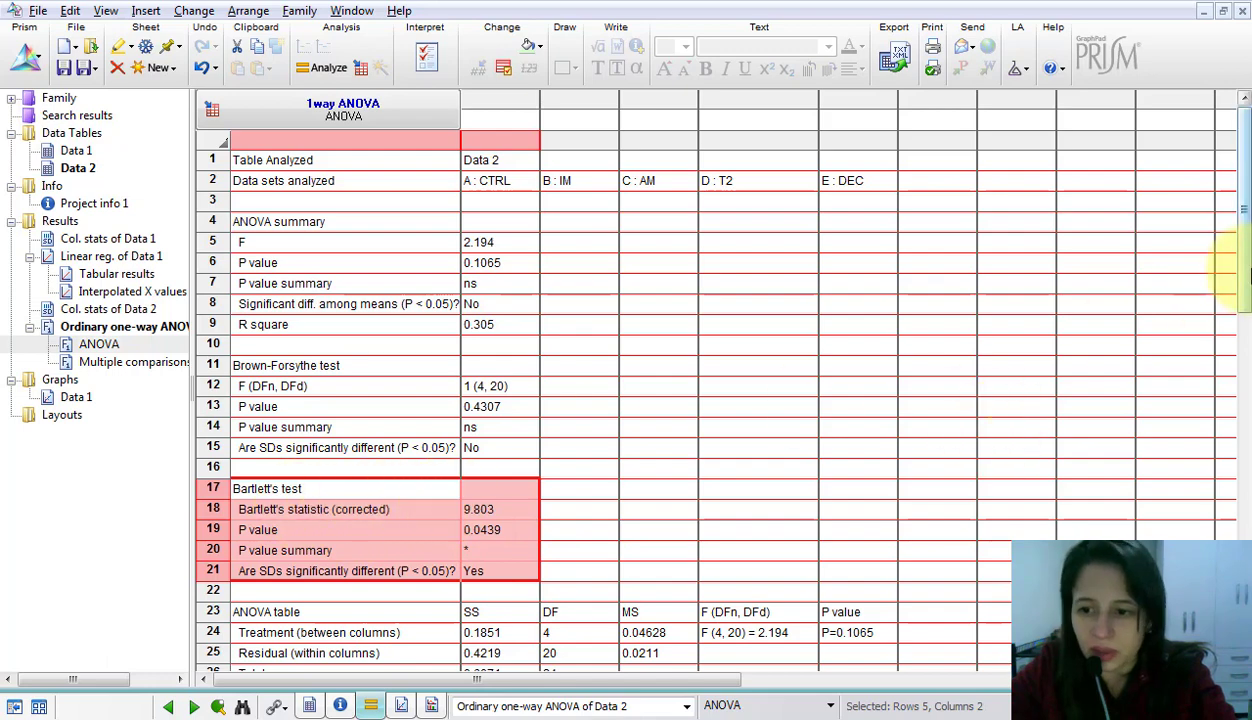
pyautogui.scroll(-3, 1200, 260)
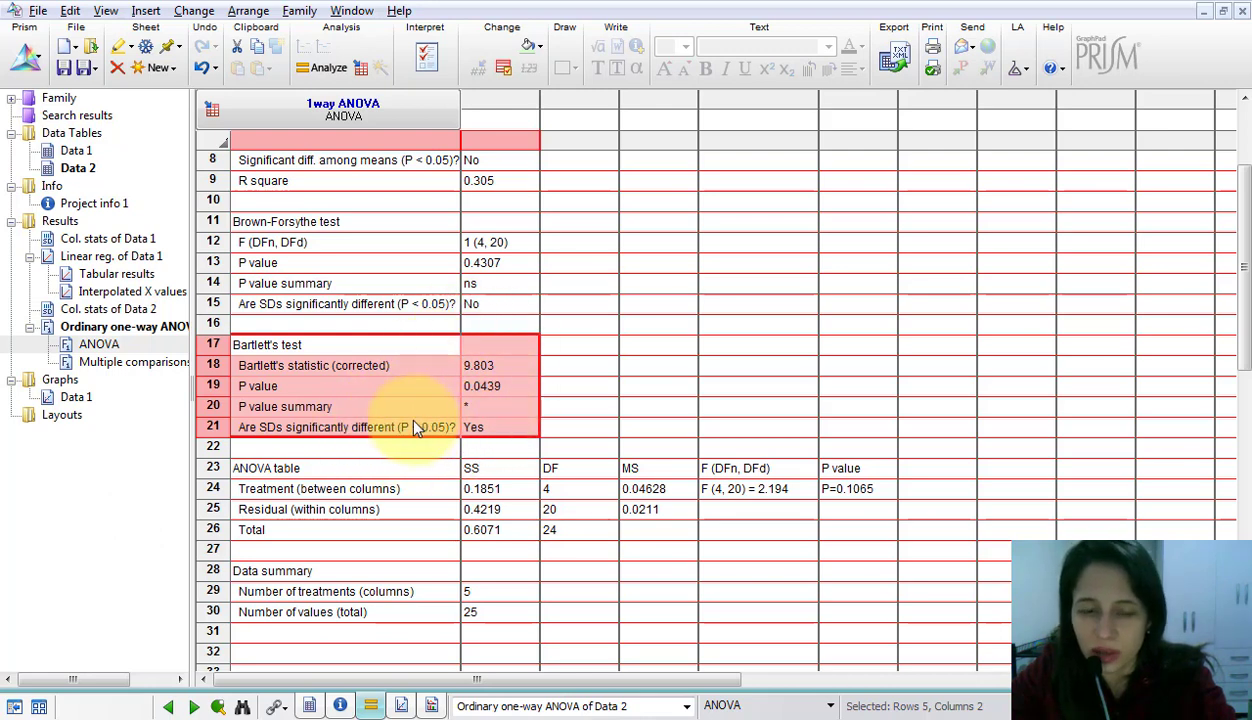
pyautogui.click(475, 428)
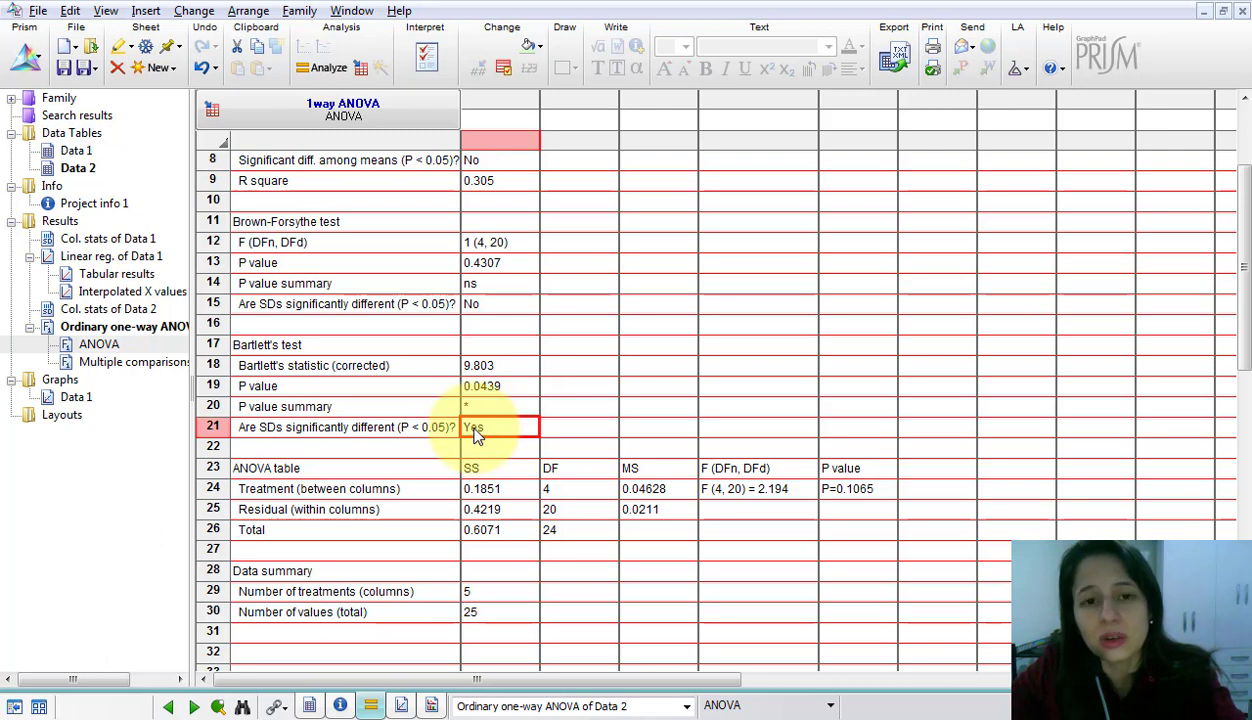
pyautogui.moveTo(475, 432); pyautogui.dragTo(433, 438)
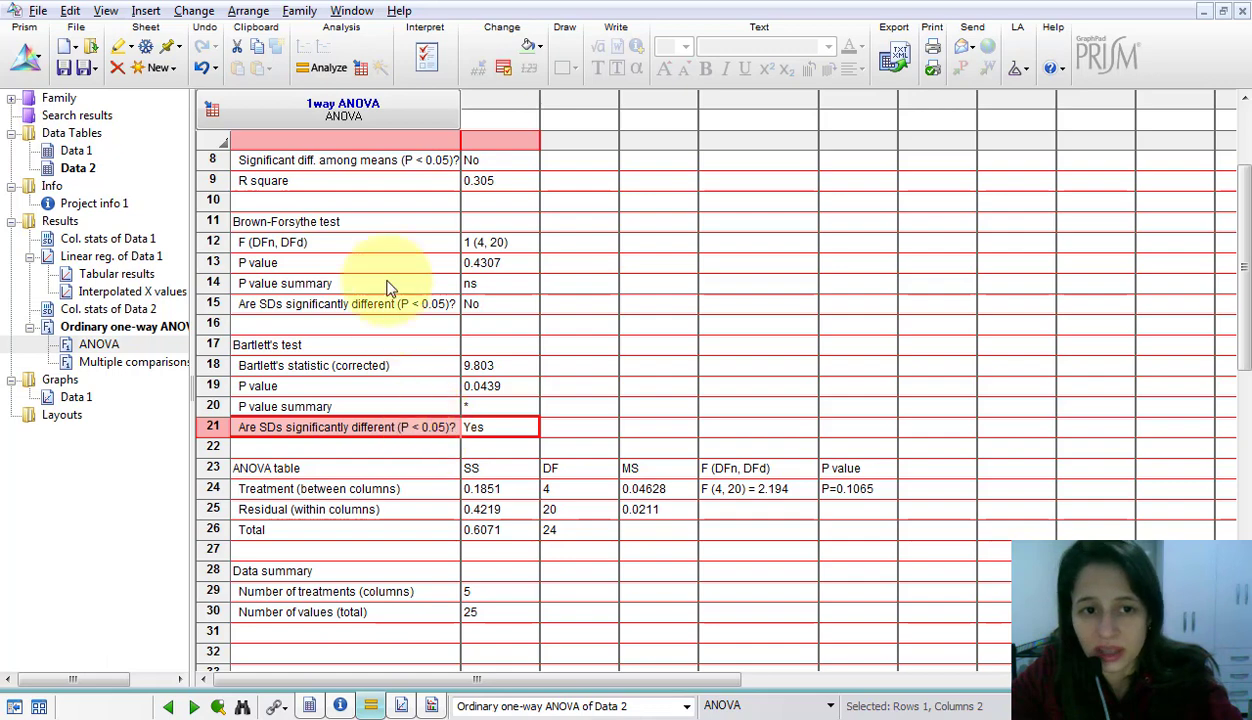
# Change the analysis to a nonparametric Kruskal-Wallis test with Dunn's multiple comparisons of every column's mean rank against every other
pyautogui.click(318, 117)
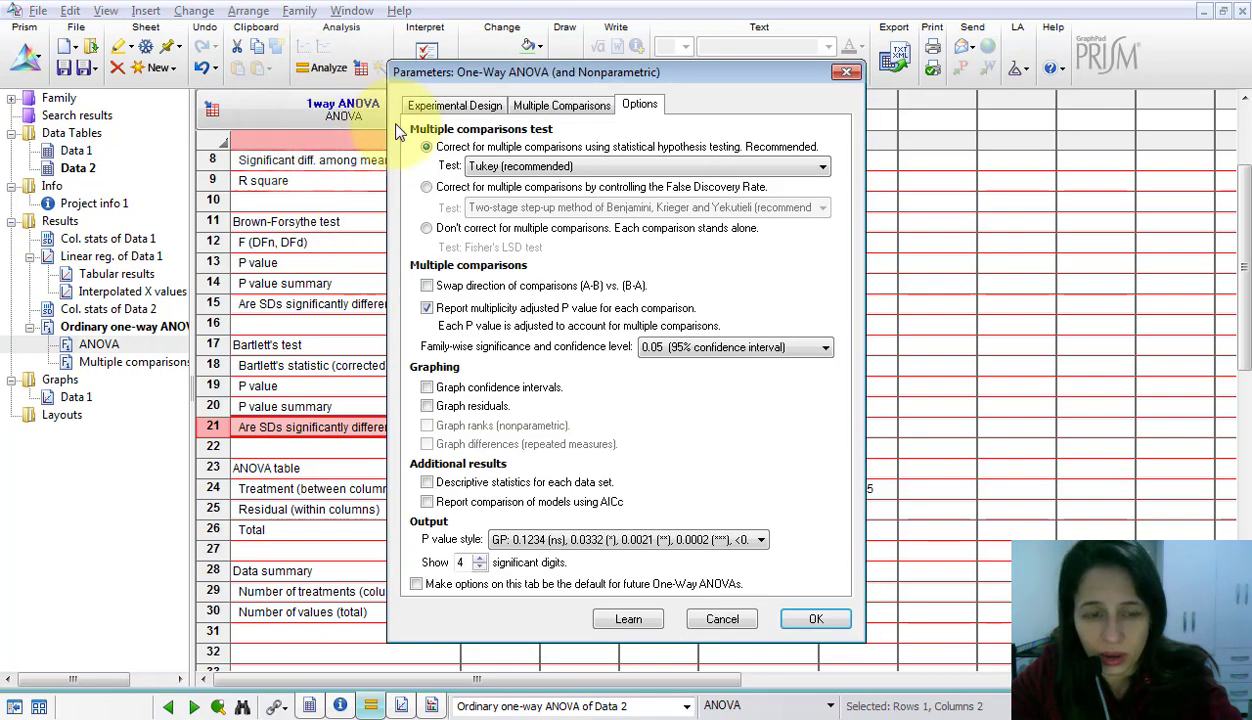
pyautogui.click(428, 108)
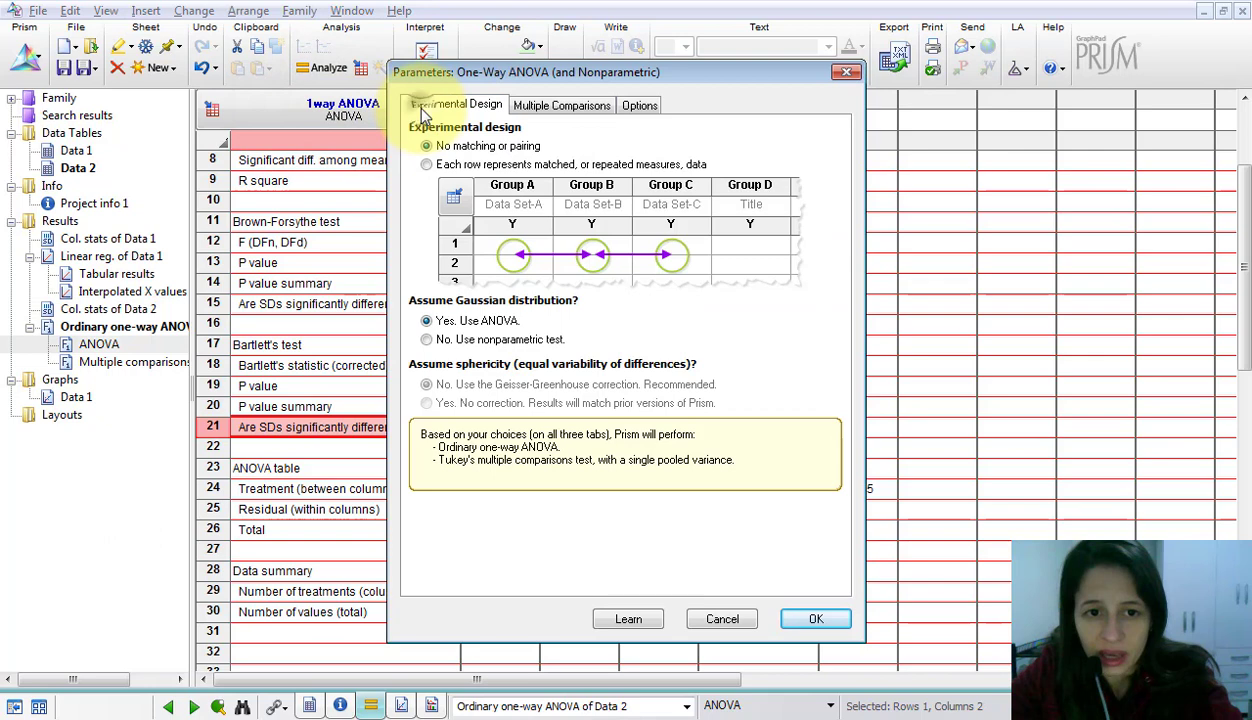
pyautogui.click(491, 341)
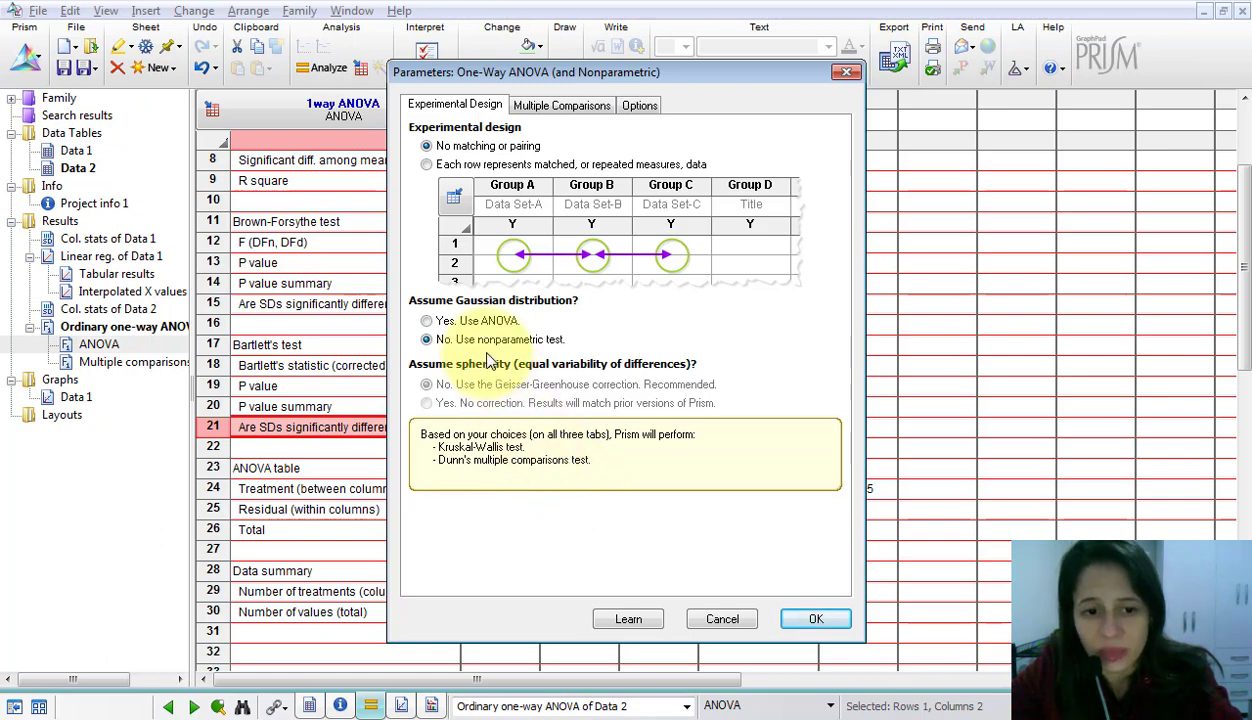
pyautogui.click(464, 322)
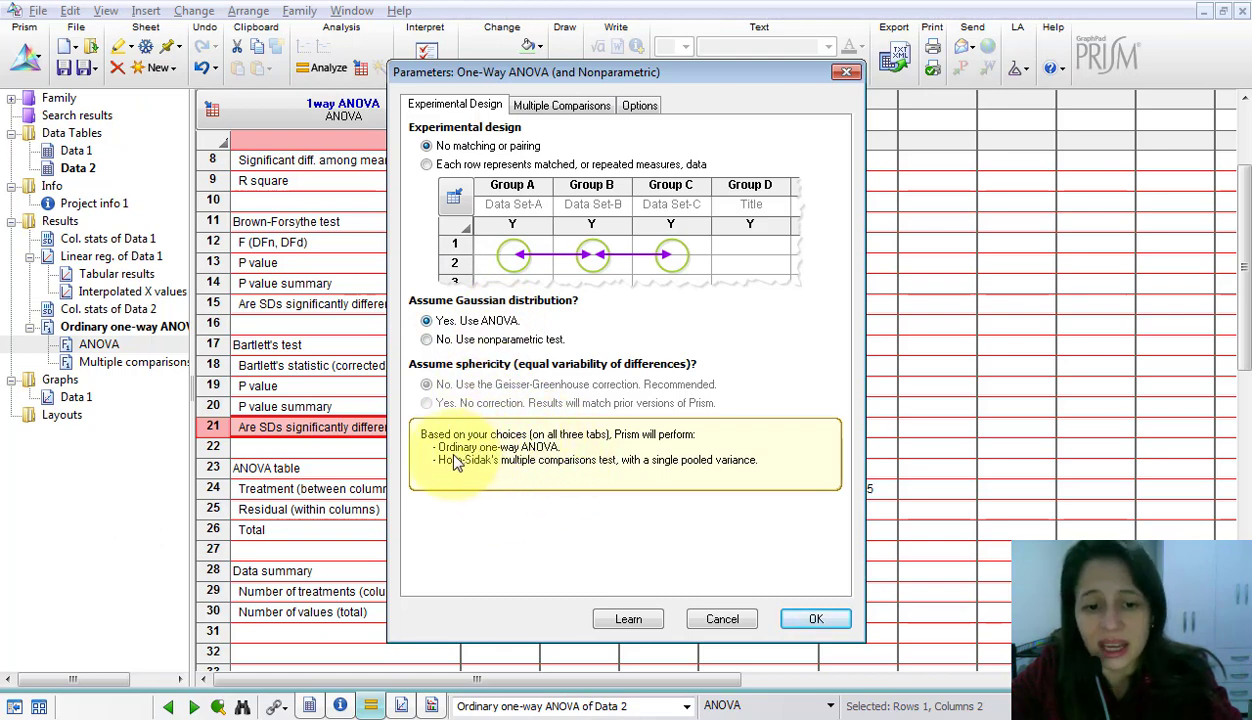
pyautogui.click(510, 341)
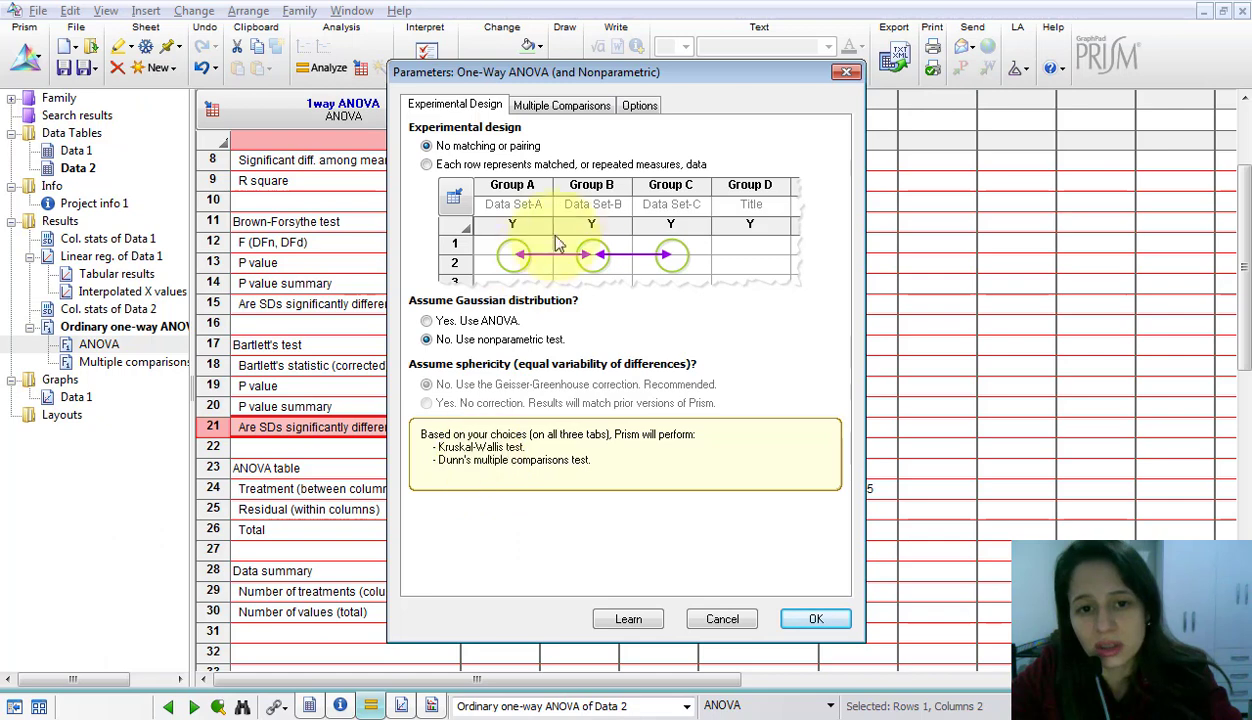
pyautogui.click(543, 106)
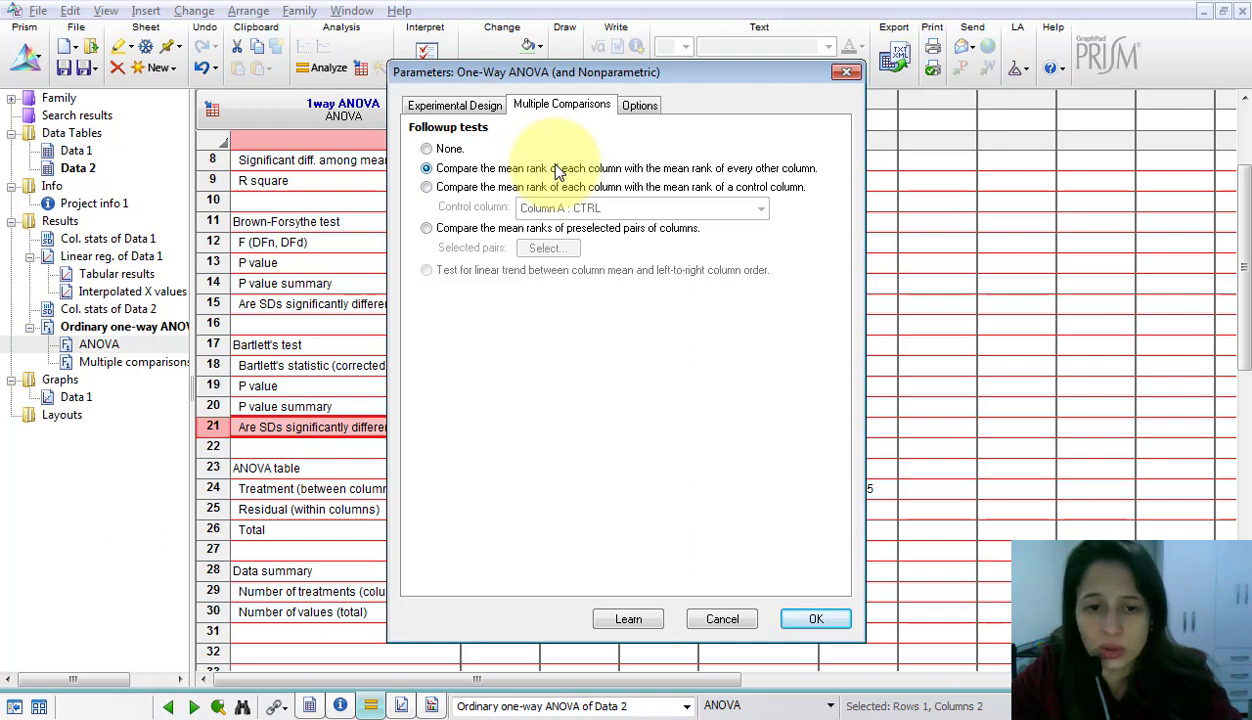
pyautogui.click(638, 105)
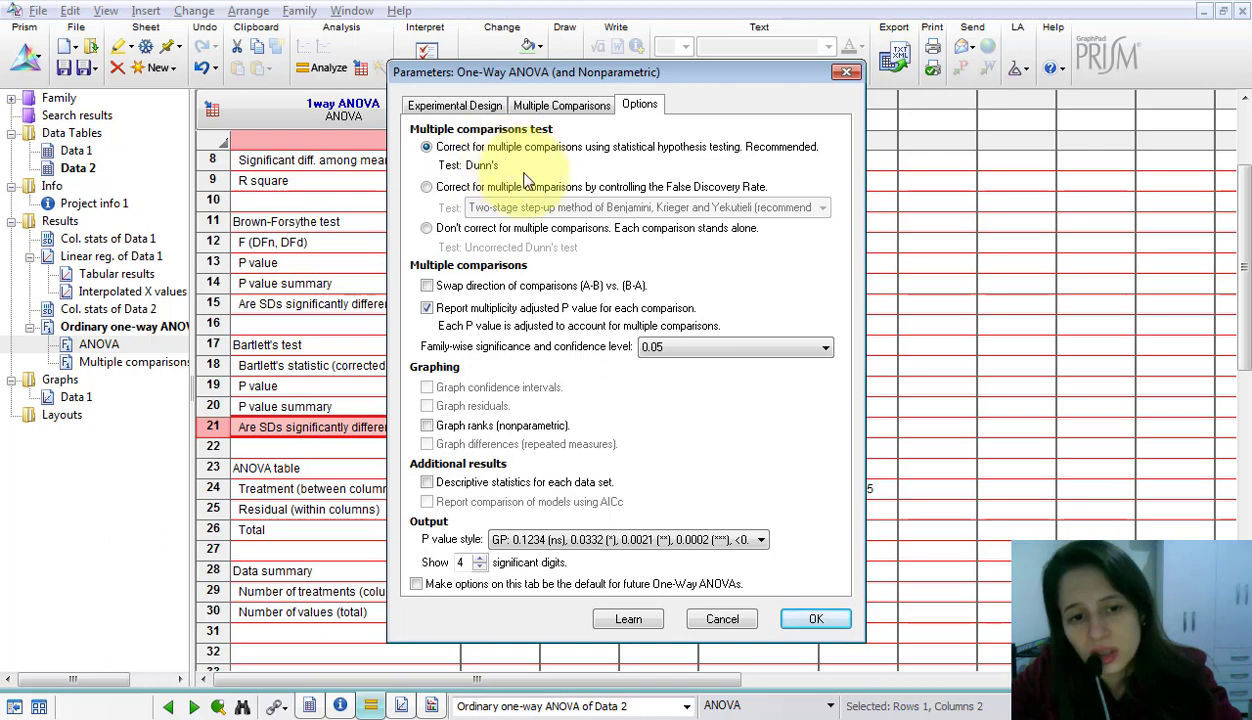
pyautogui.click(814, 619)
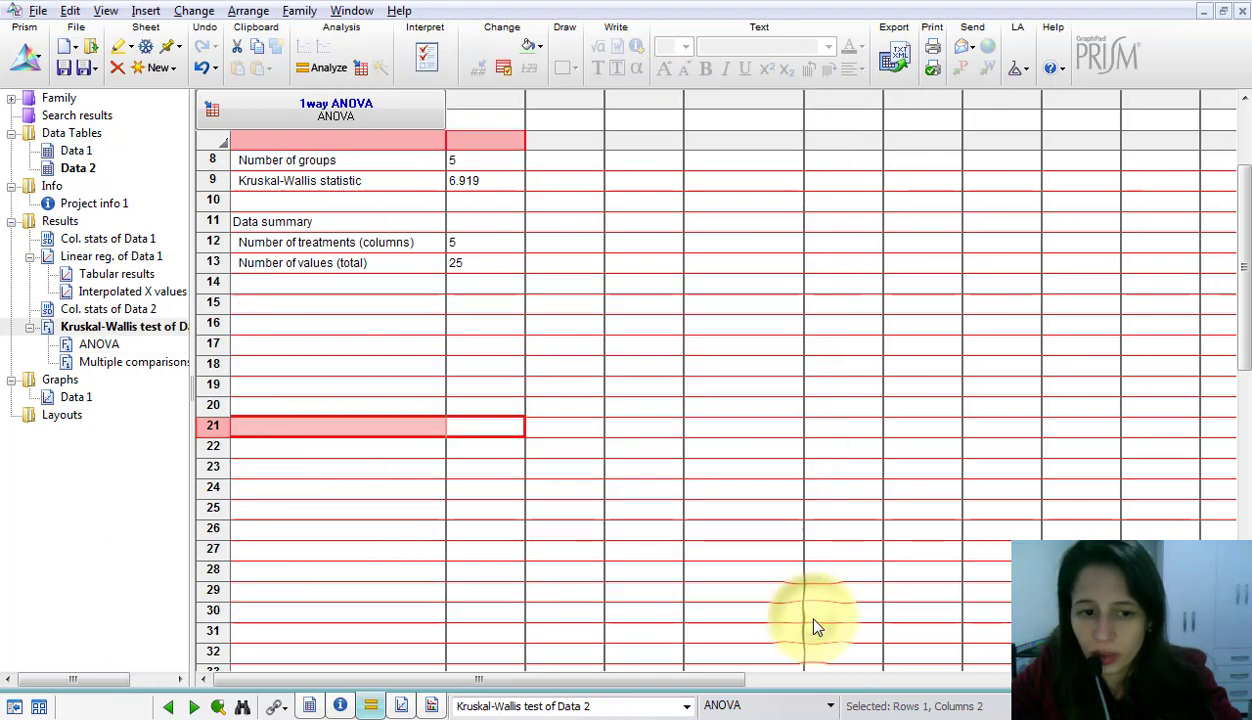
# Review the significance and adjusted P values of each group pair in Dunn's multiple comparisons results
pyautogui.click(131, 366)
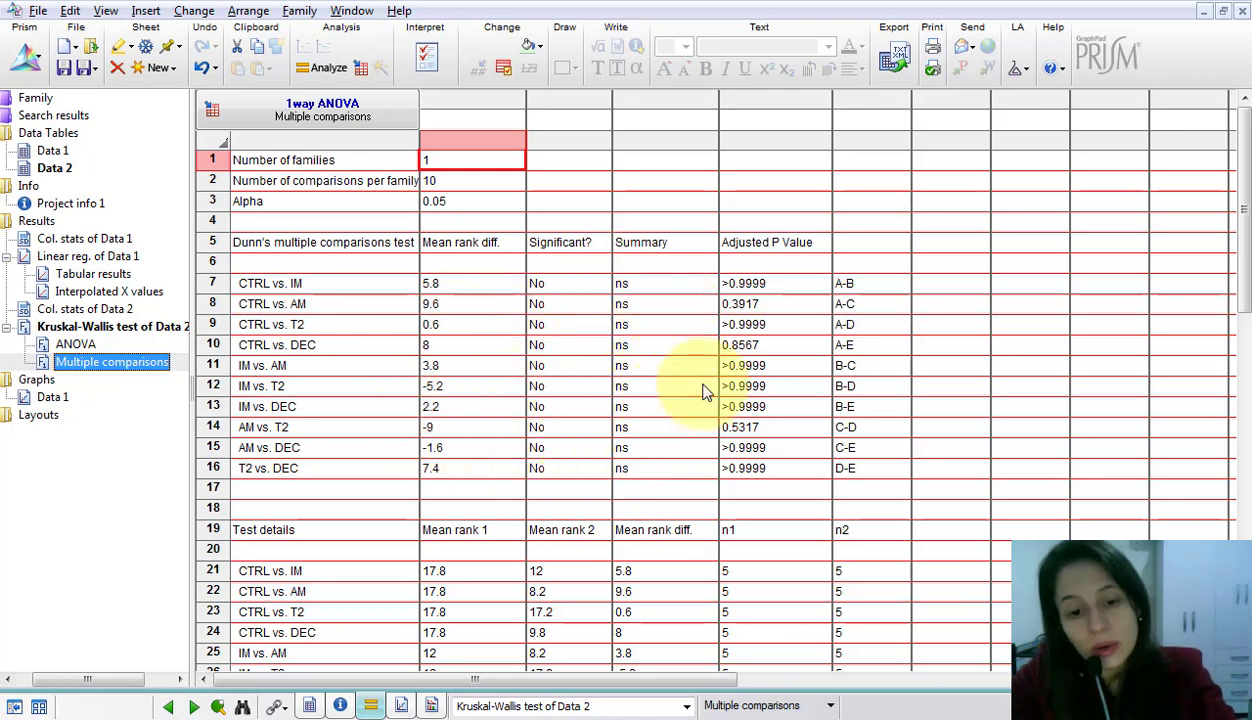
pyautogui.moveTo(396, 292); pyautogui.dragTo(760, 390)
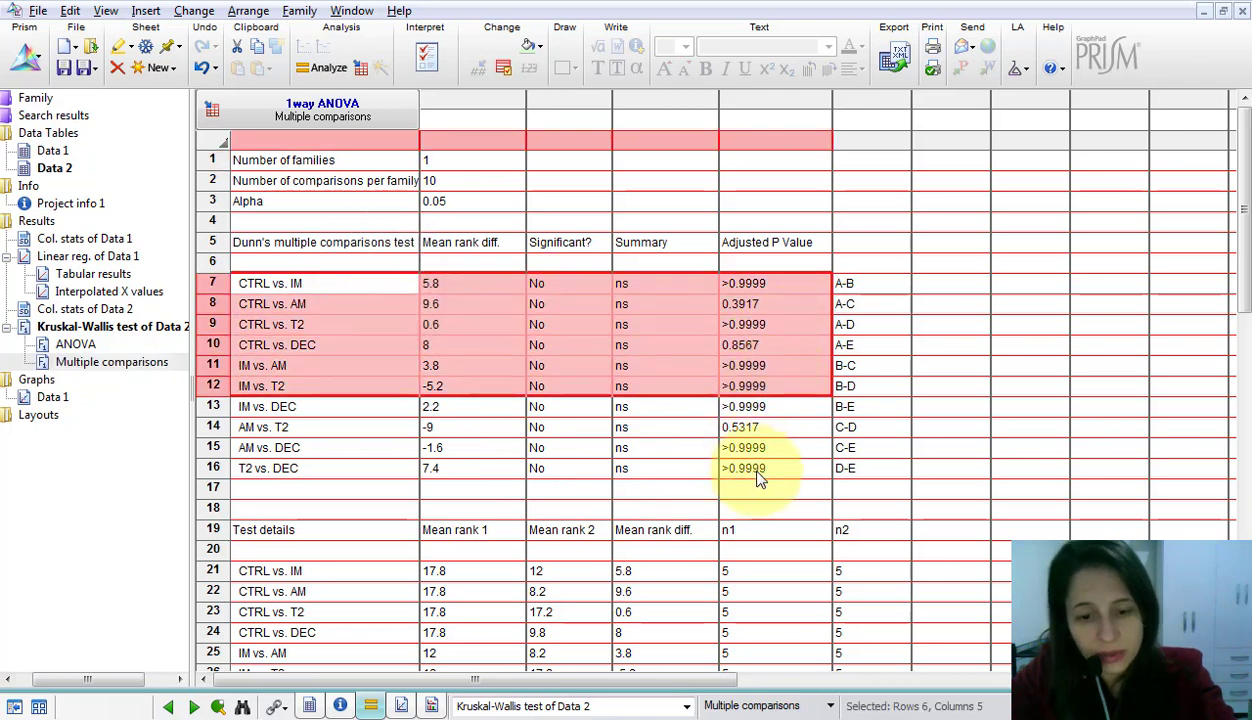
pyautogui.moveTo(741, 469); pyautogui.dragTo(394, 447)
pyautogui.click(391, 320)
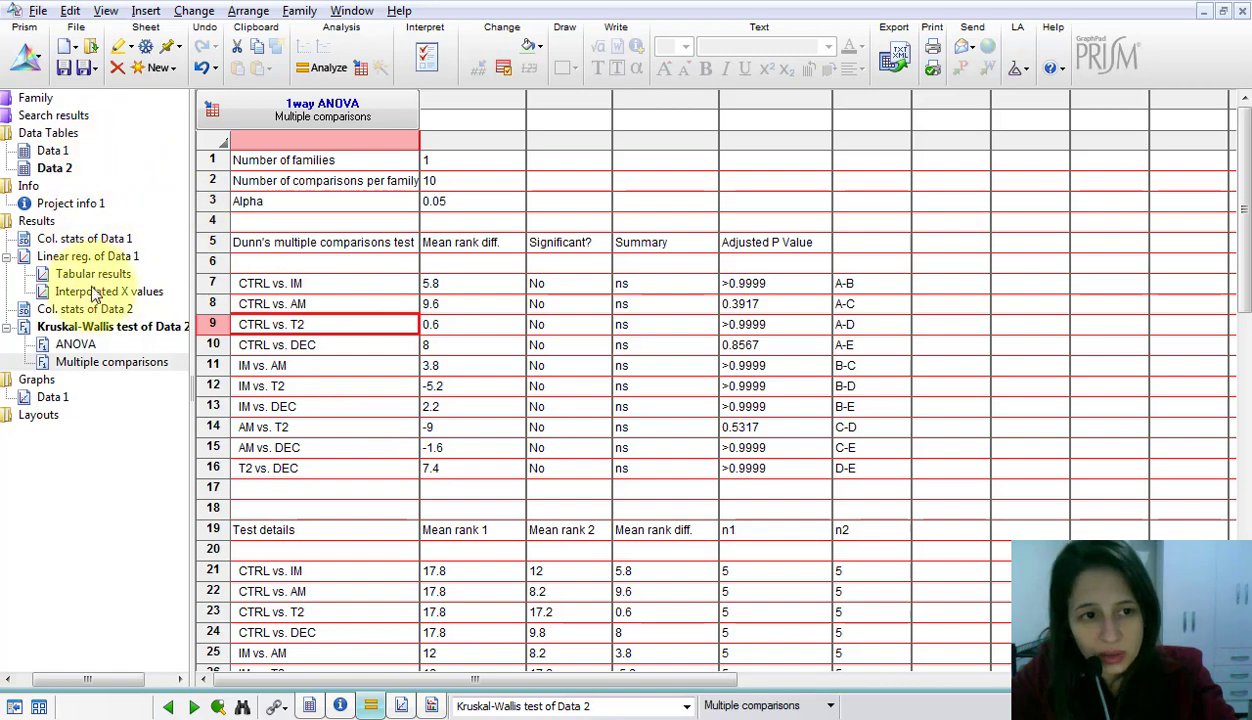
# Create a new box and whiskers column graph of Data 2 plotted as Min to Max
pyautogui.click(60, 169)
pyautogui.click(162, 68)
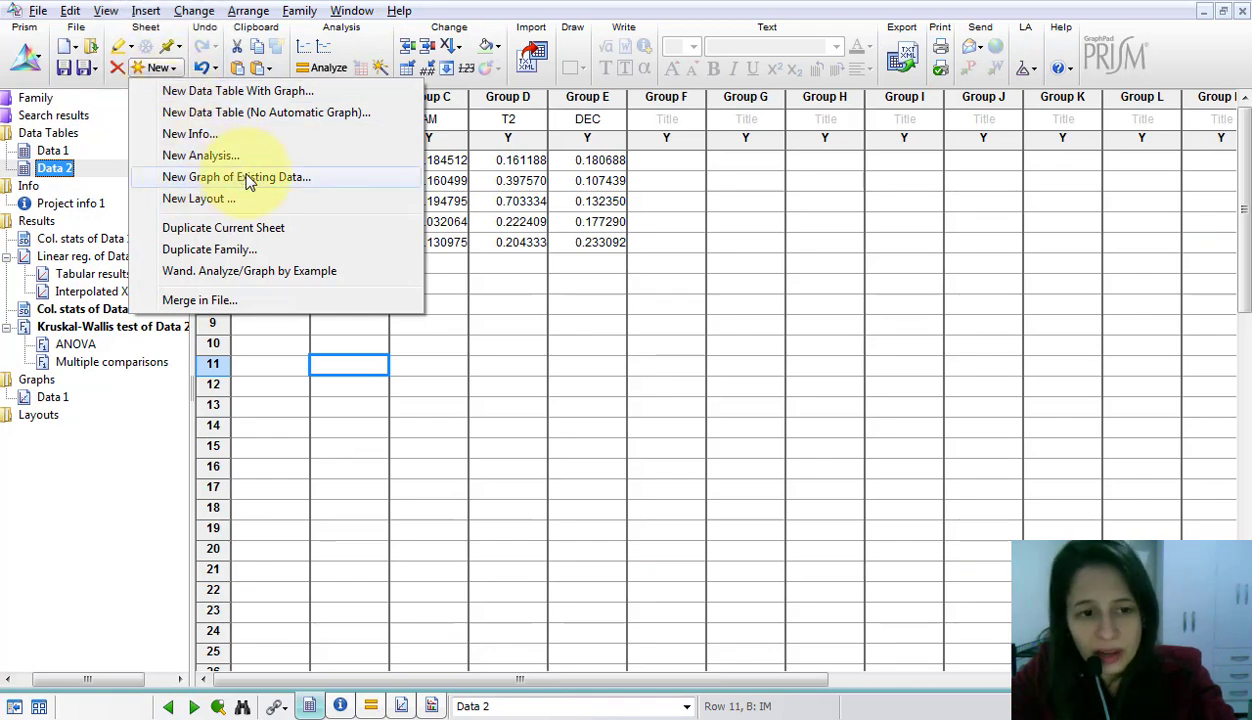
pyautogui.click(249, 178)
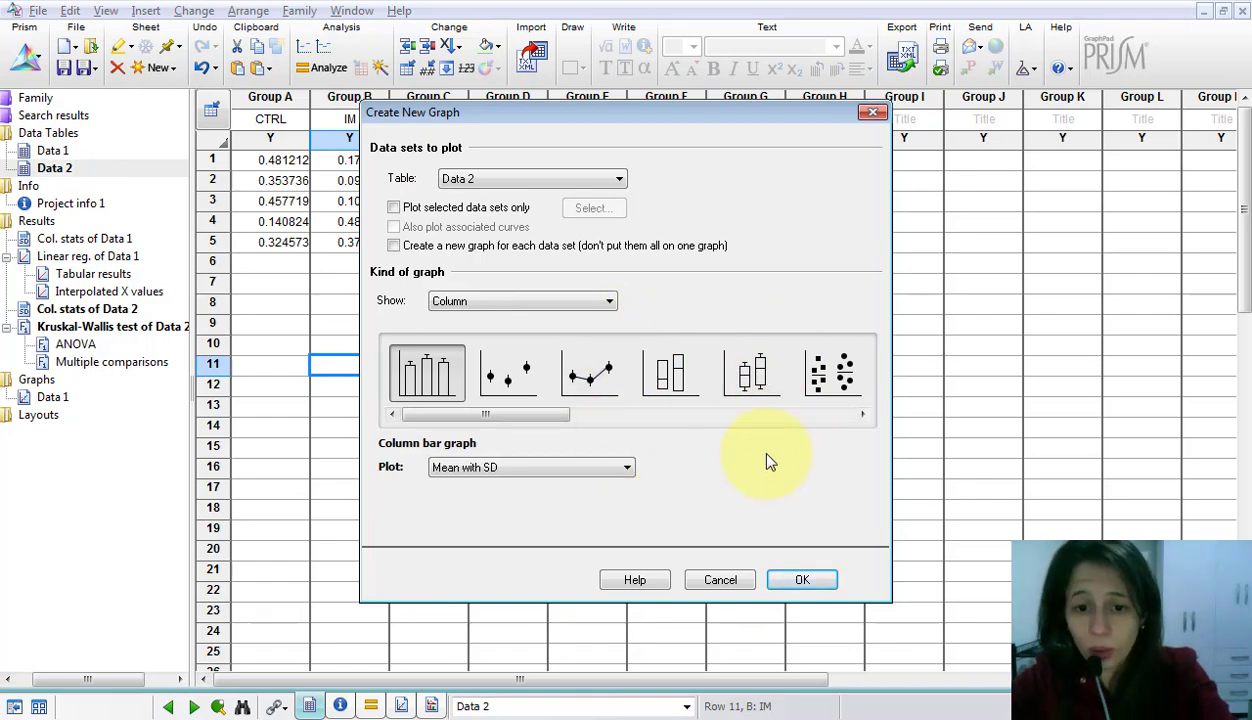
pyautogui.click(751, 381)
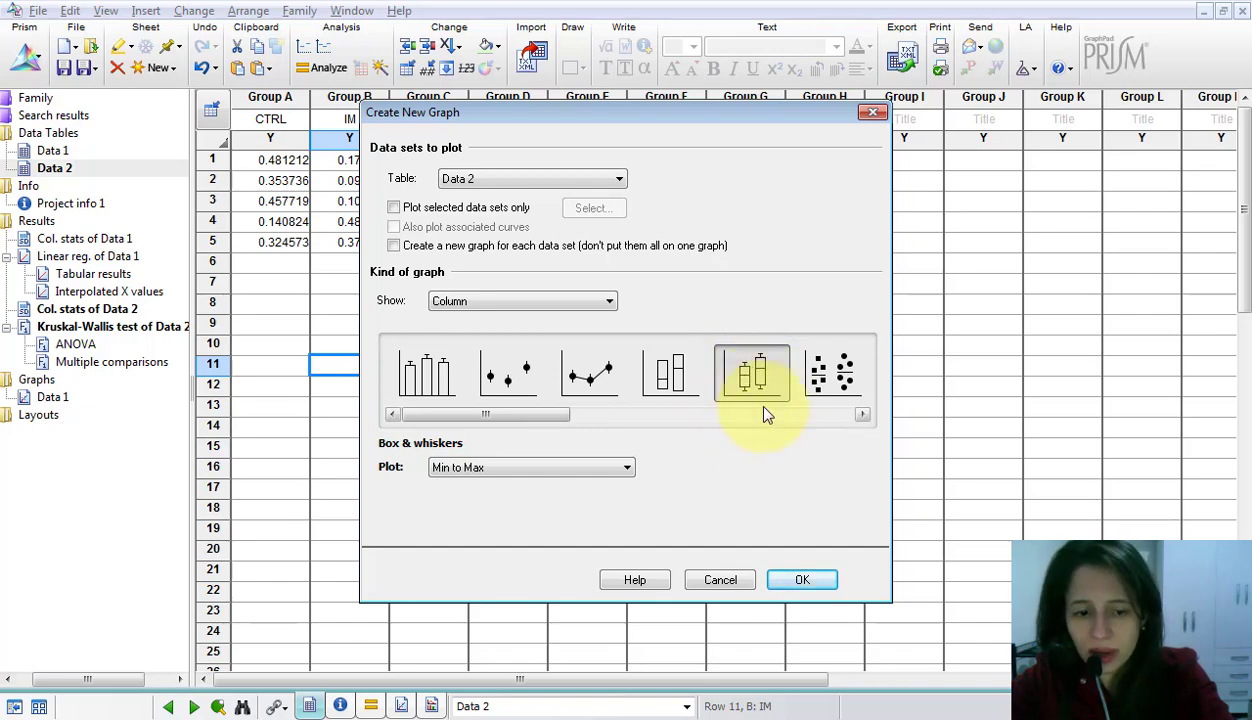
pyautogui.click(794, 582)
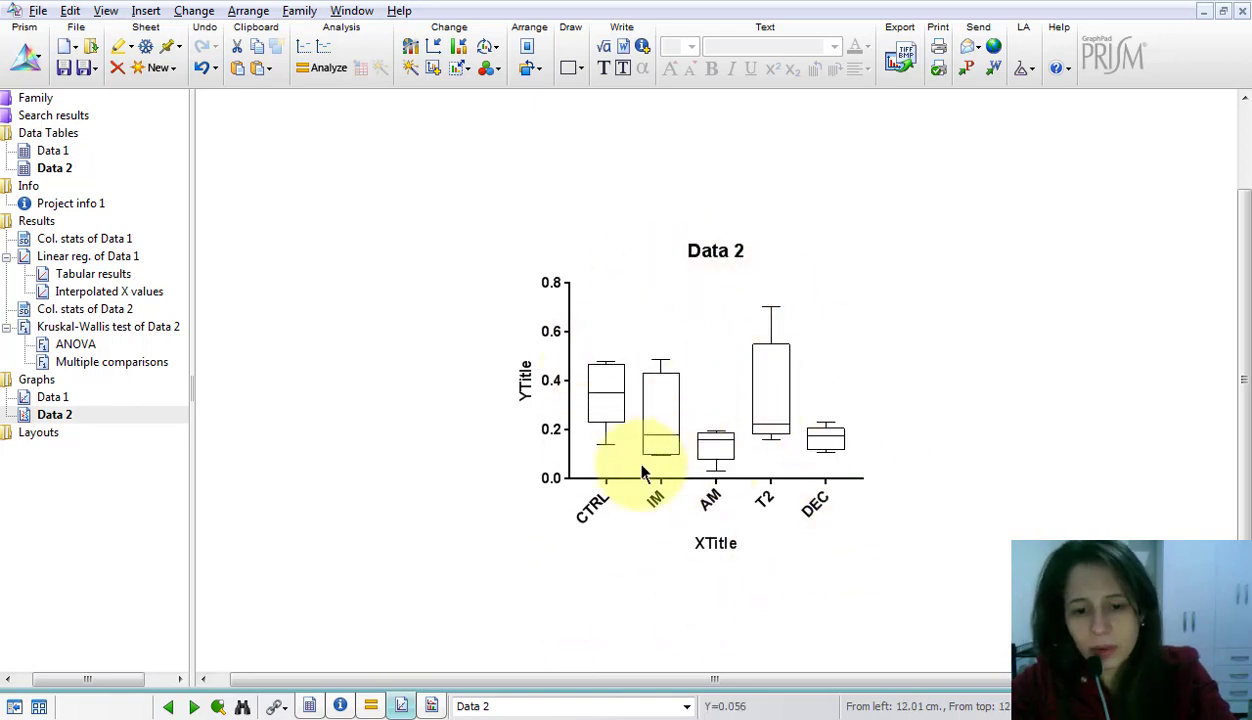
# Apply the Black and White color scheme to the Data 2 graph
pyautogui.click(496, 72)
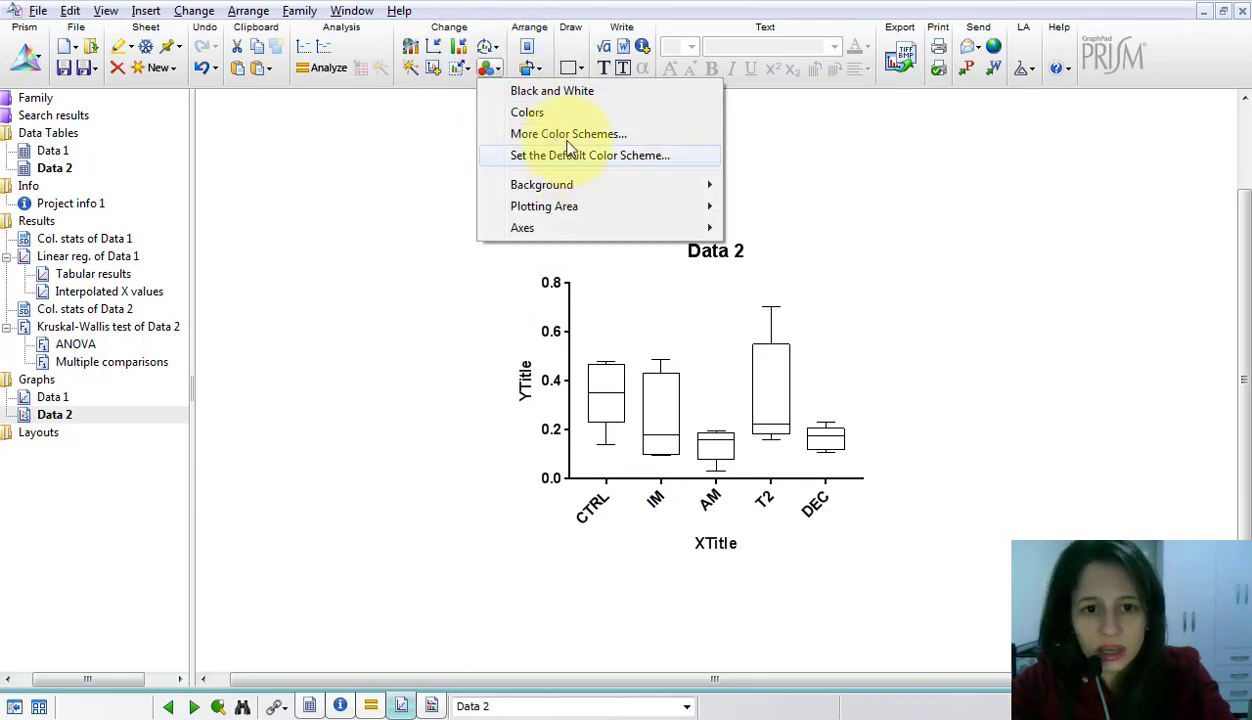
pyautogui.click(556, 92)
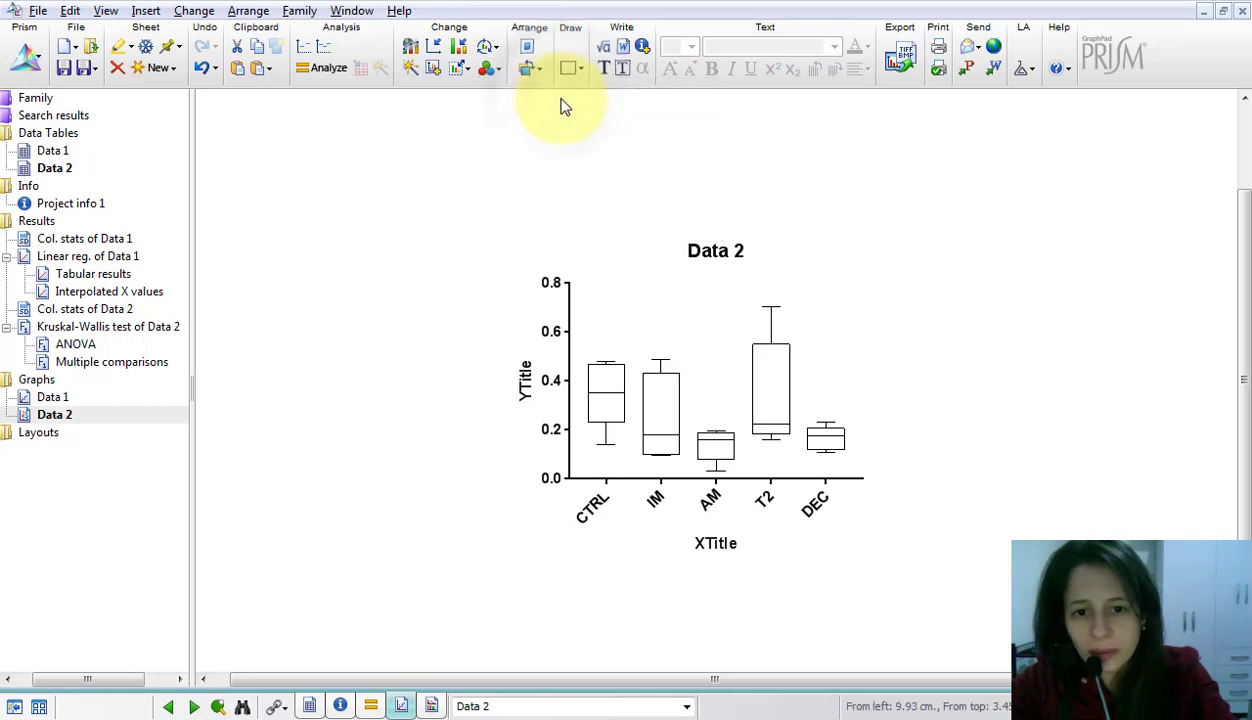
# Preview the available color schemes on the Data 2 graph, from the first through Ocean, without applying any
pyautogui.click(490, 70)
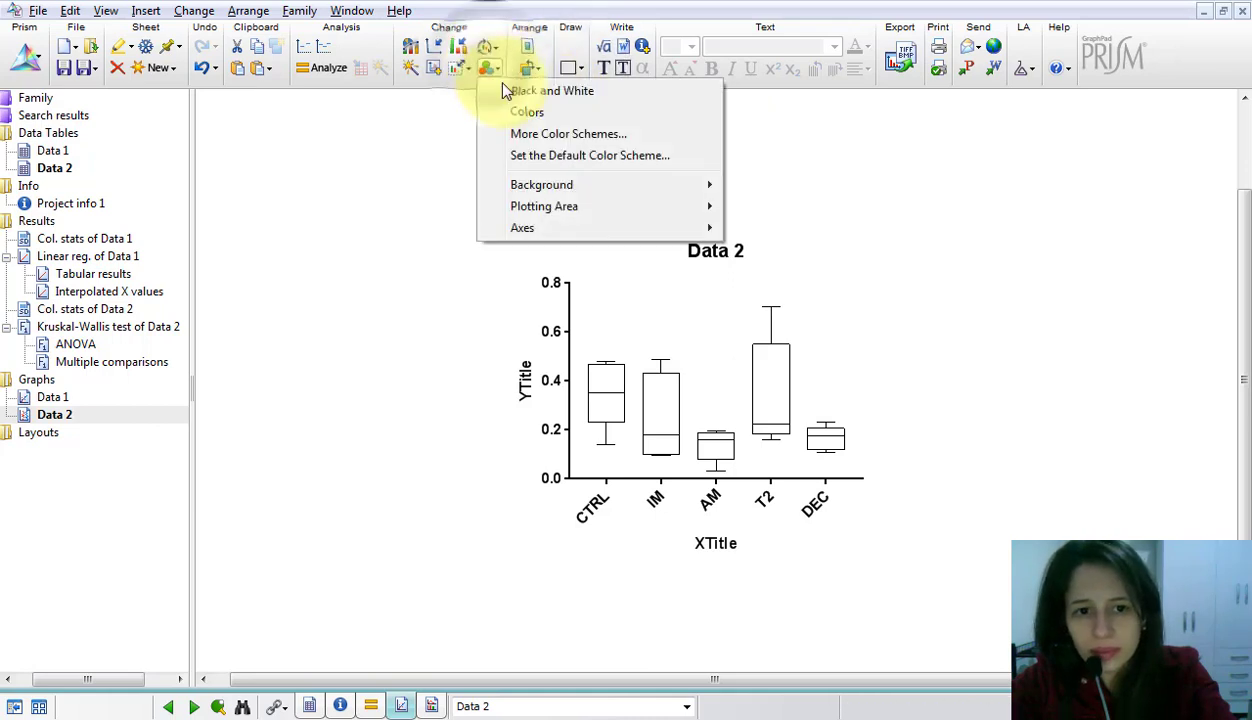
pyautogui.click(536, 136)
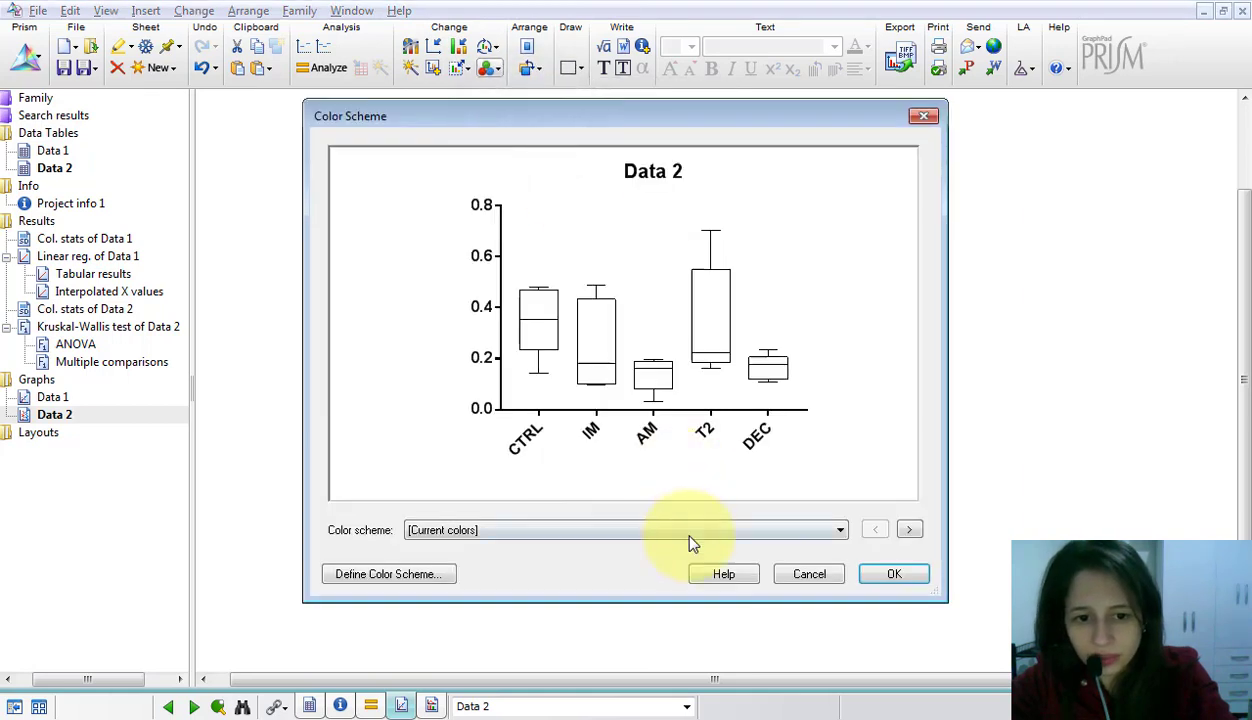
pyautogui.click(689, 533)
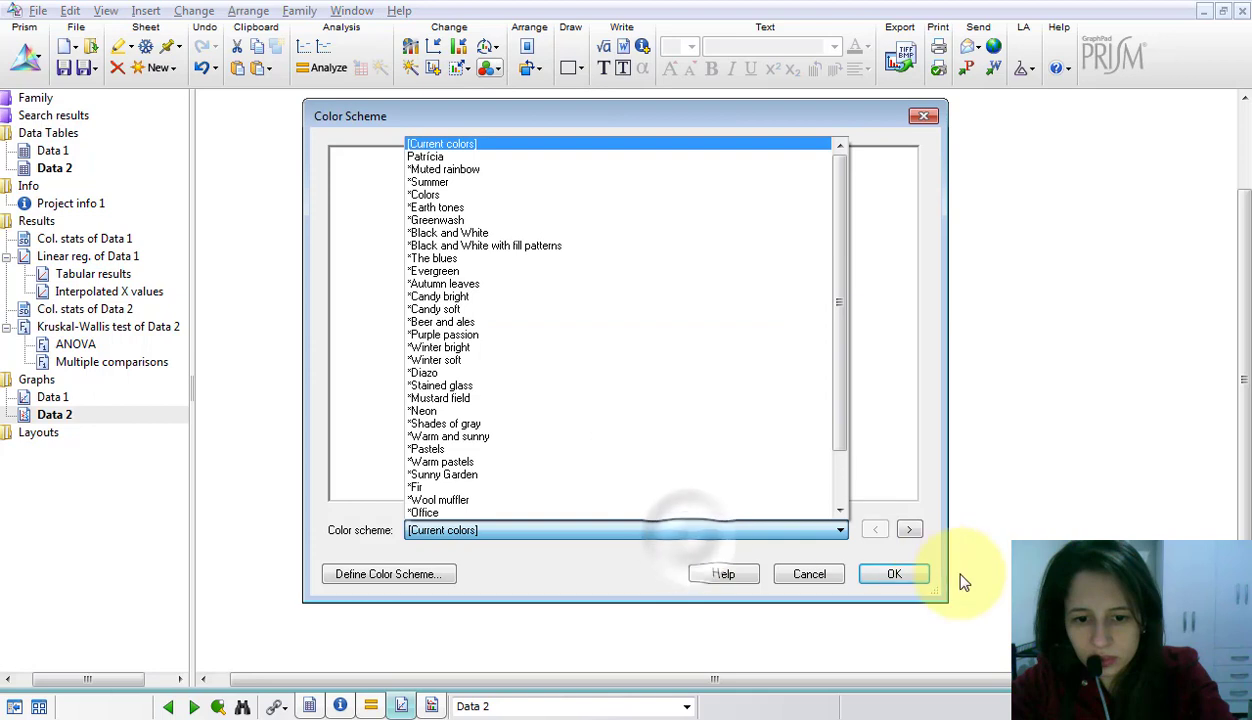
pyautogui.click(908, 540)
pyautogui.click(910, 532)
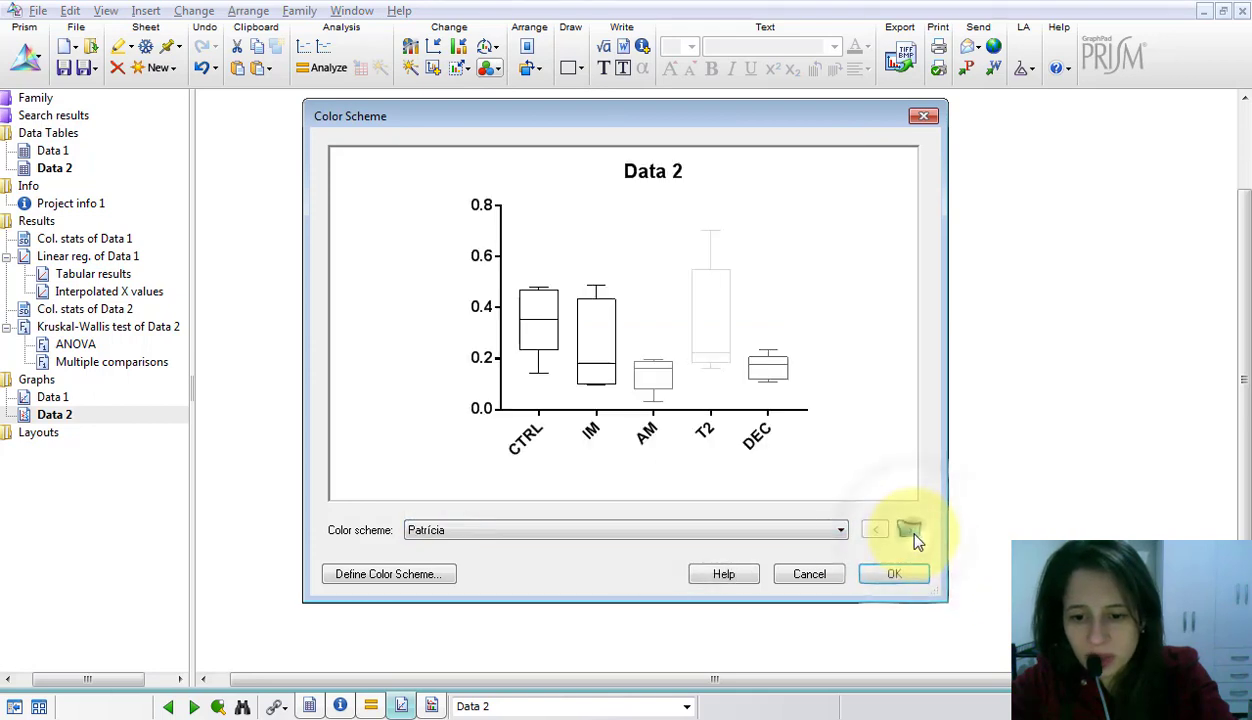
pyautogui.click(912, 533)
pyautogui.click(912, 533)
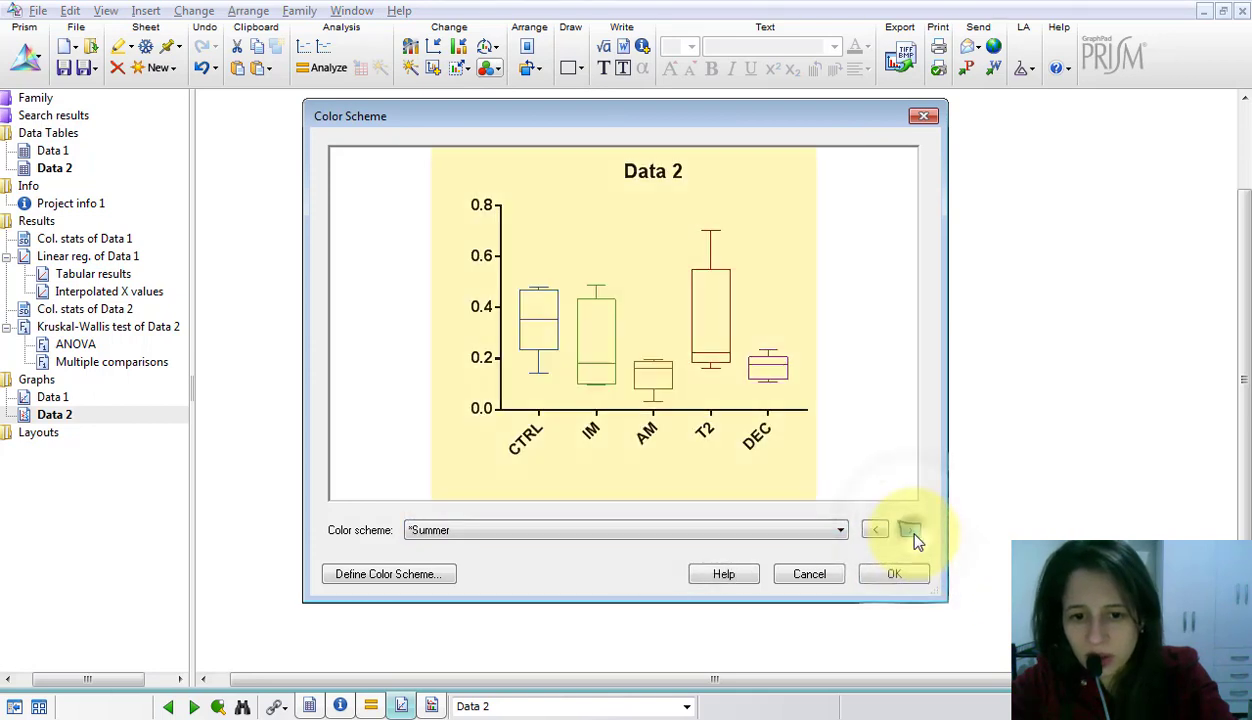
pyautogui.click(912, 533)
pyautogui.click(912, 533)
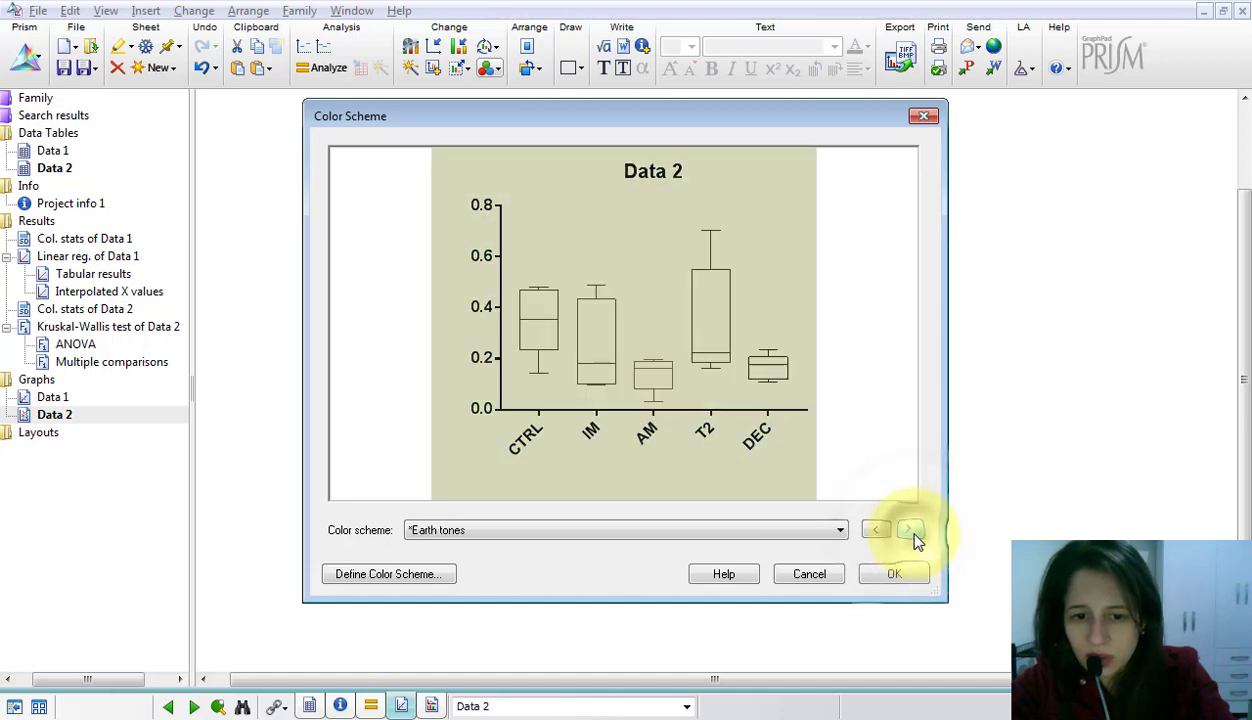
pyautogui.click(912, 533)
pyautogui.click(910, 532)
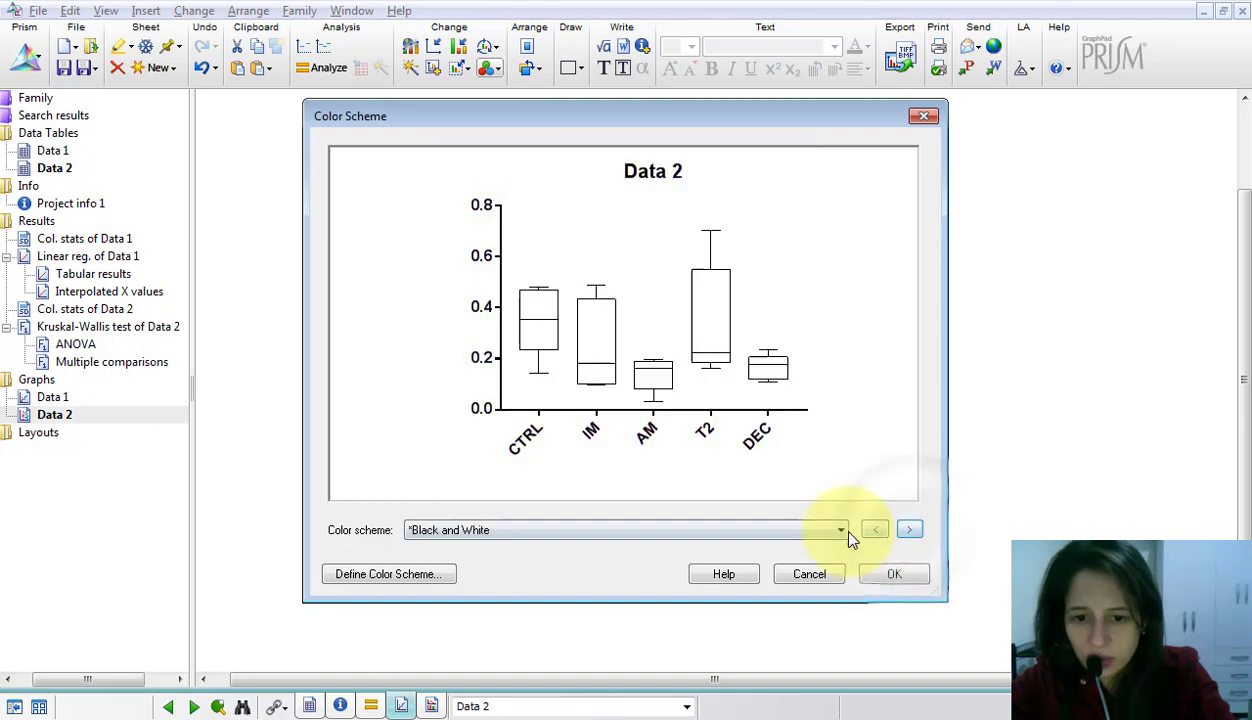
pyautogui.click(841, 531)
pyautogui.press('Down')
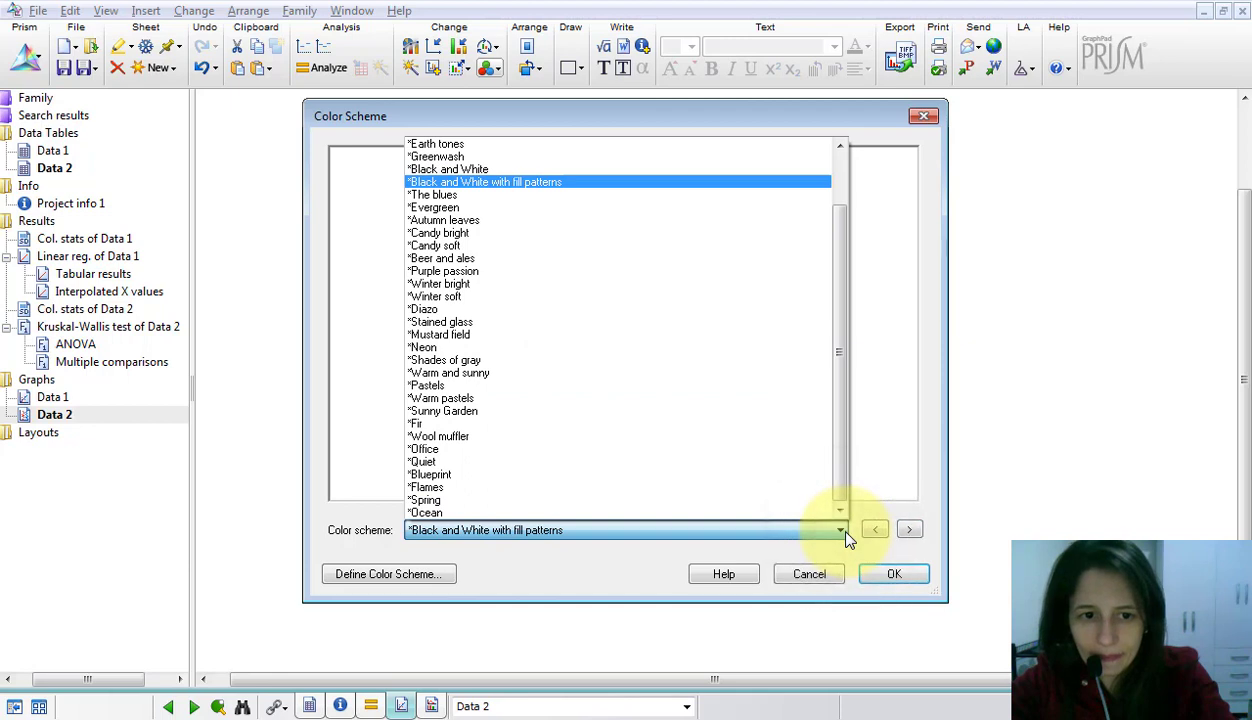
pyautogui.press('Return')
pyautogui.press('Down')
pyautogui.press('Down')
pyautogui.press('Down')
pyautogui.press('Down')
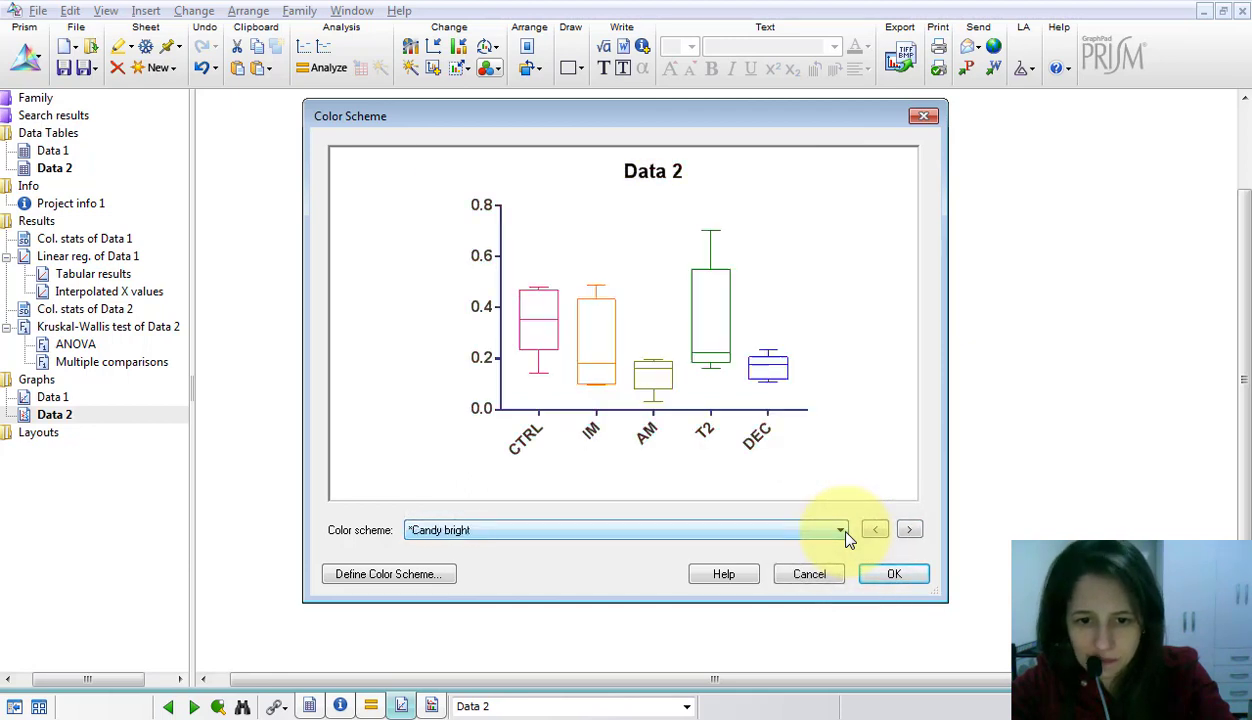
pyautogui.press('Down')
pyautogui.press('Down')
pyautogui.press('Down')
pyautogui.press('Down')
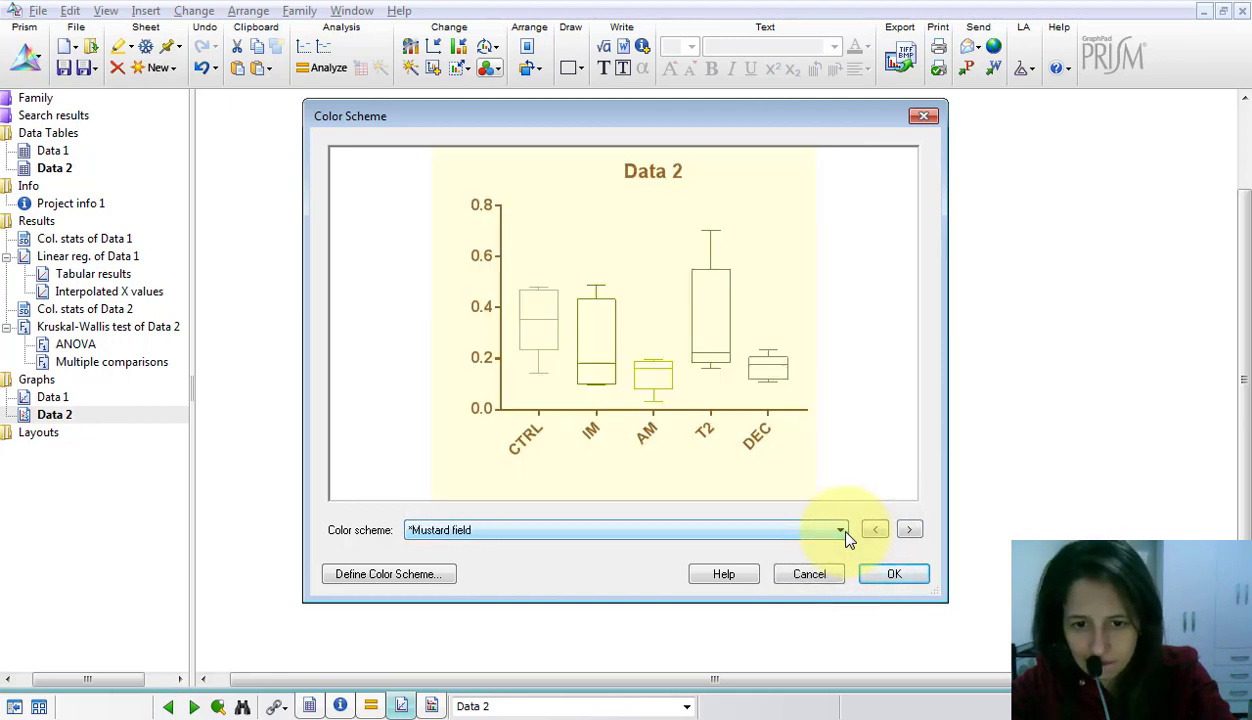
pyautogui.press('Down')
pyautogui.press('Down')
pyautogui.press('Down')
pyautogui.press('Down')
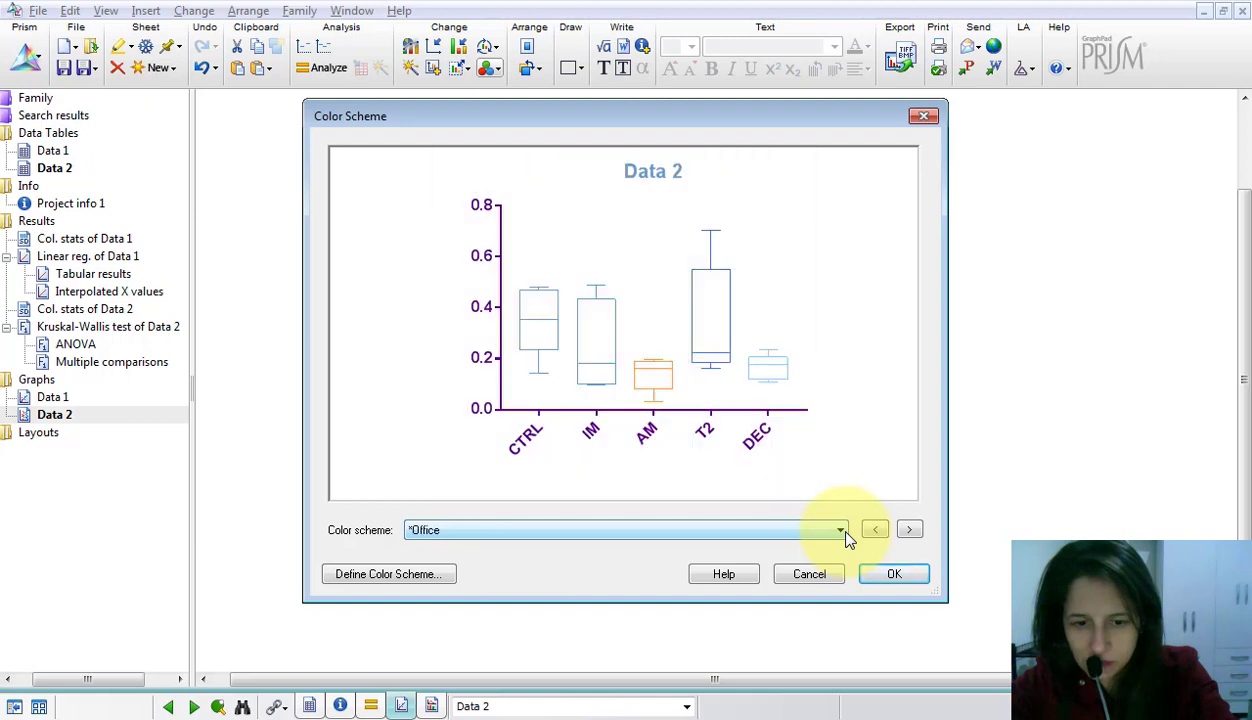
pyautogui.press('Down')
pyautogui.press('Down')
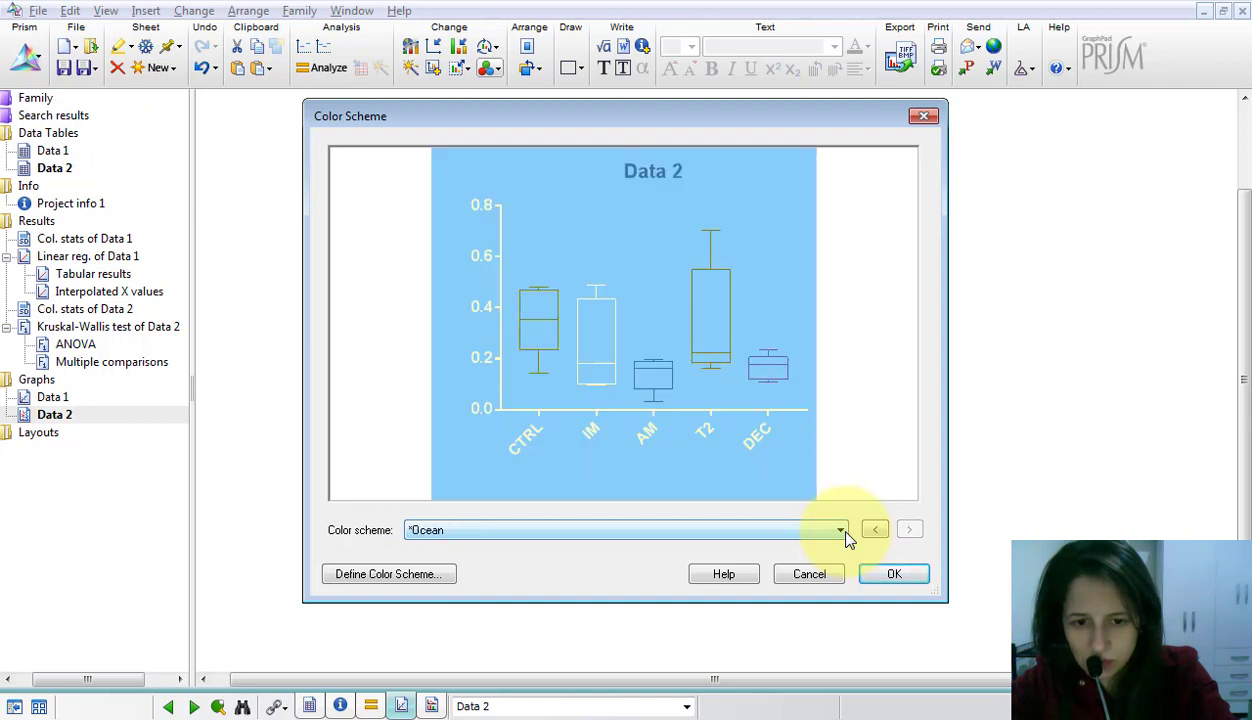
pyautogui.click(808, 576)
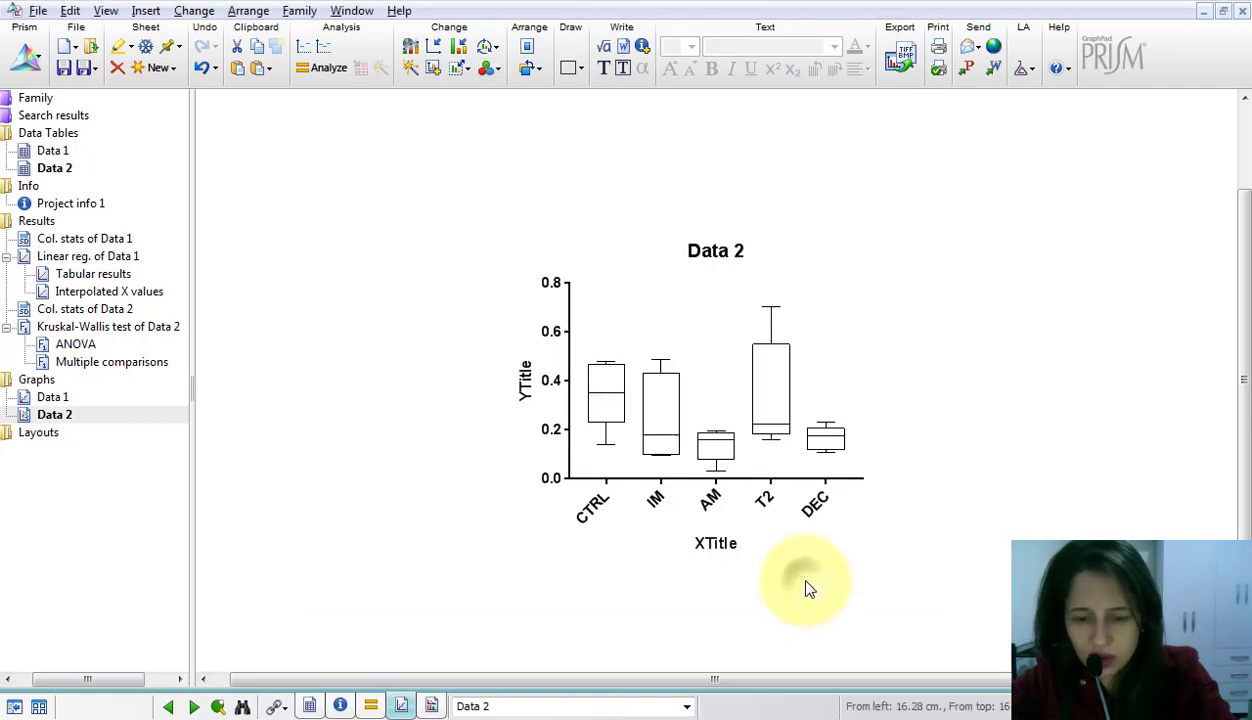
pyautogui.click(410, 48)
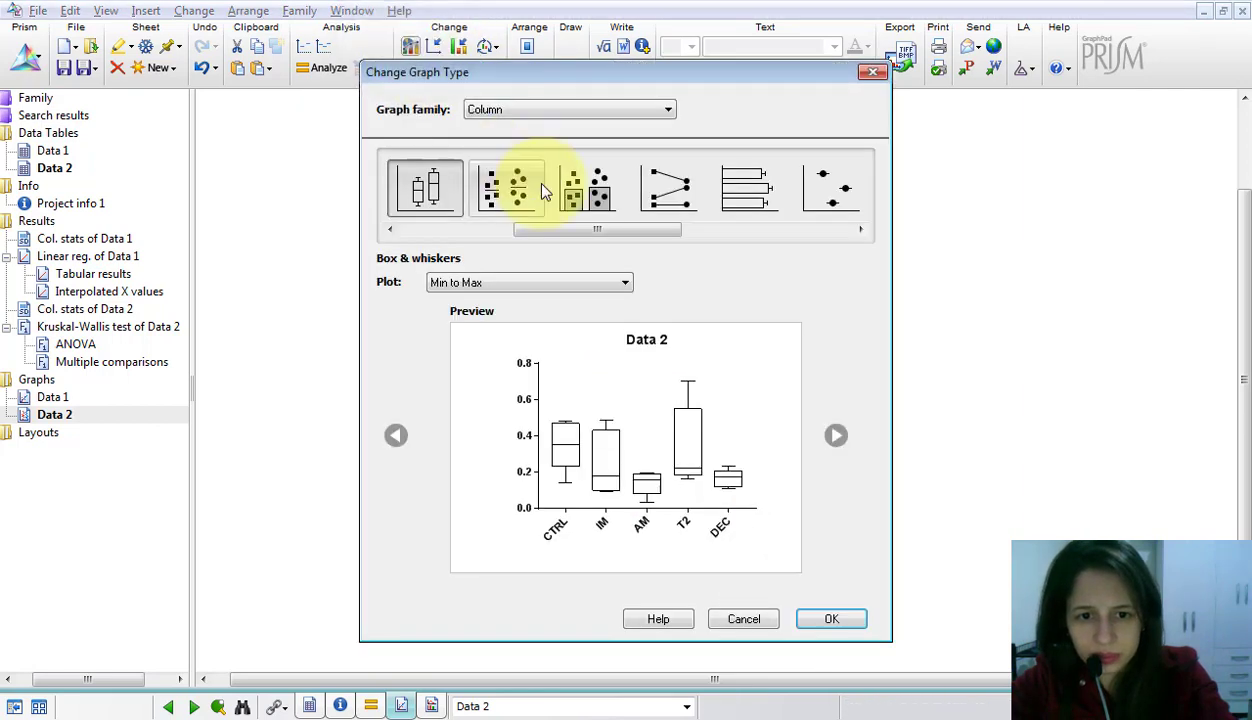
pyautogui.click(743, 620)
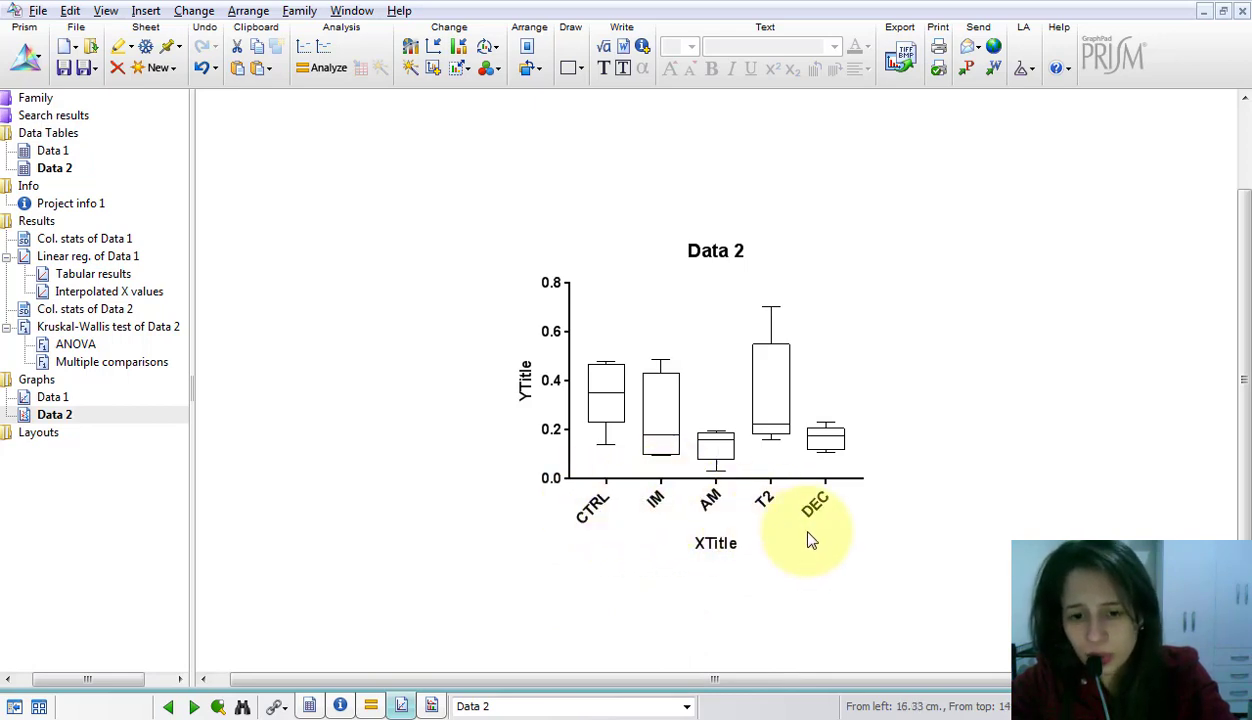
# Set the location of the X-axis group labels to Below, horizontal
pyautogui.click(588, 506)
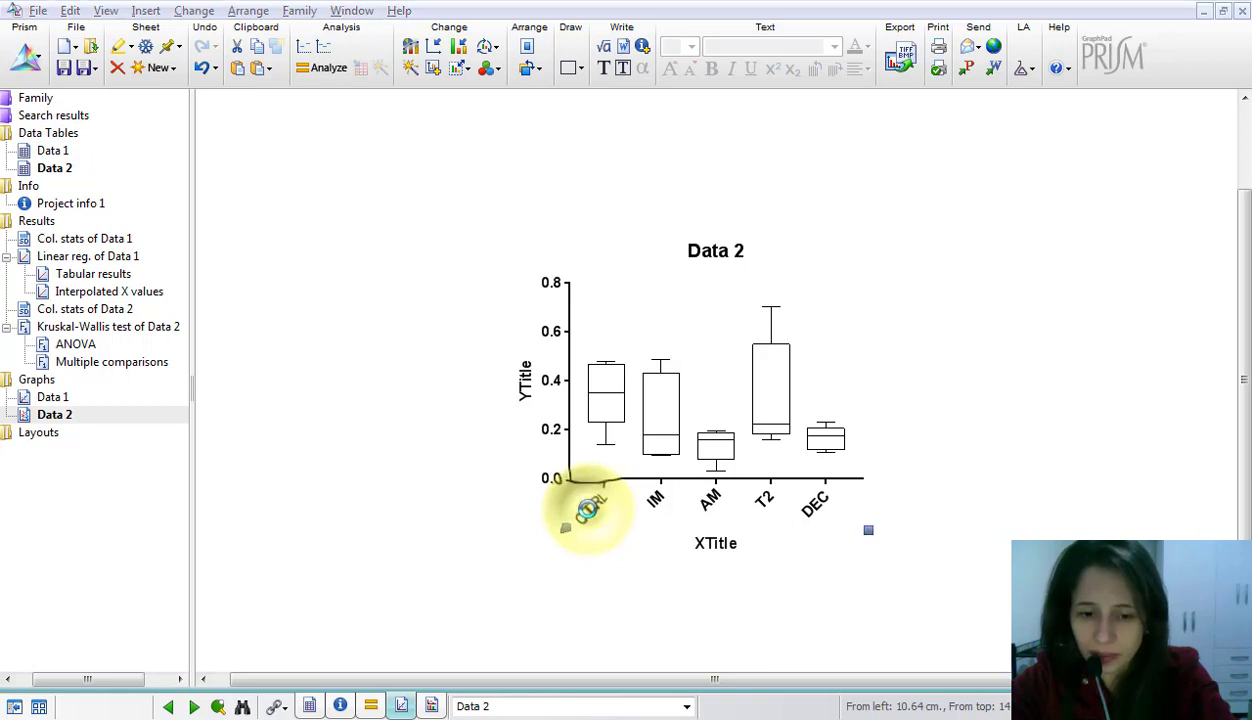
pyautogui.doubleClick(588, 507)
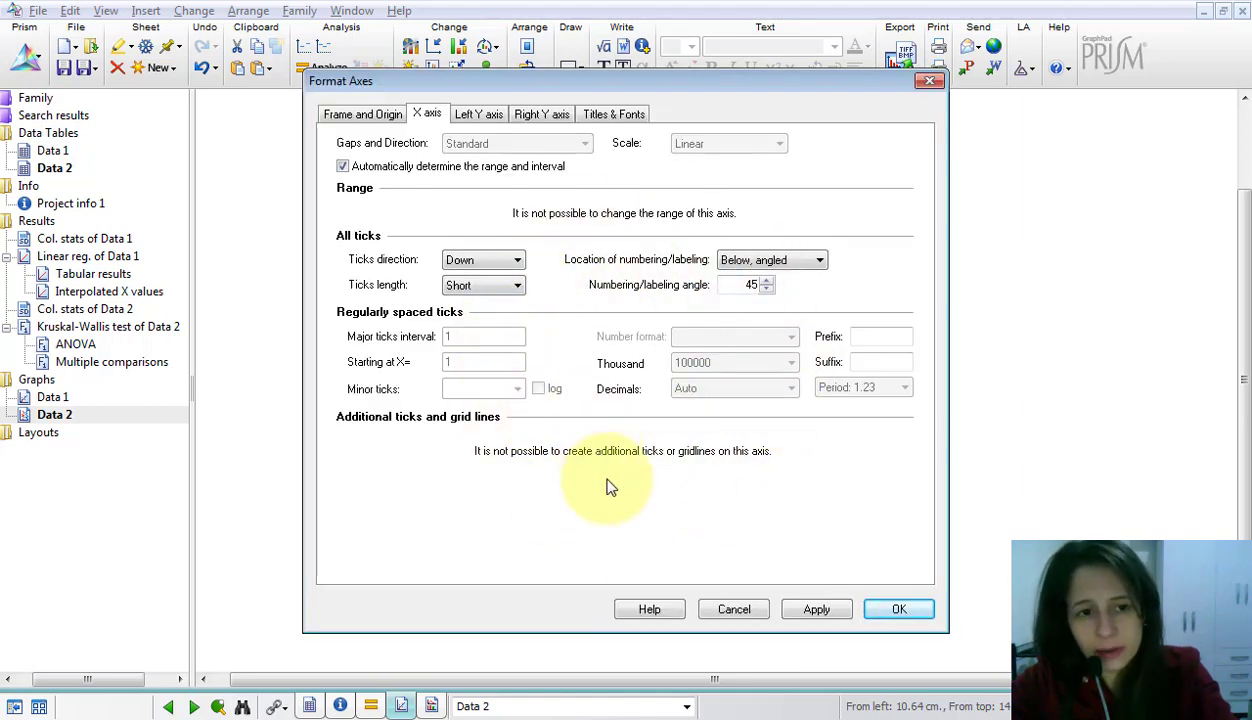
pyautogui.click(760, 261)
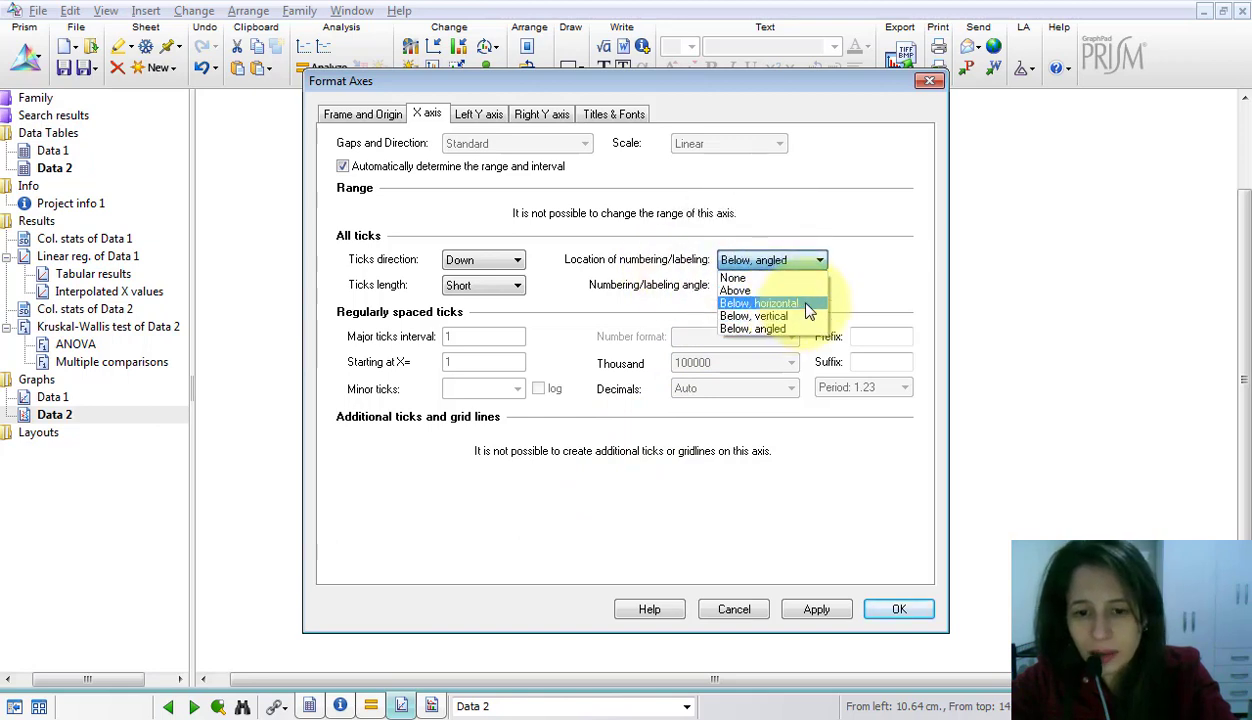
pyautogui.click(806, 304)
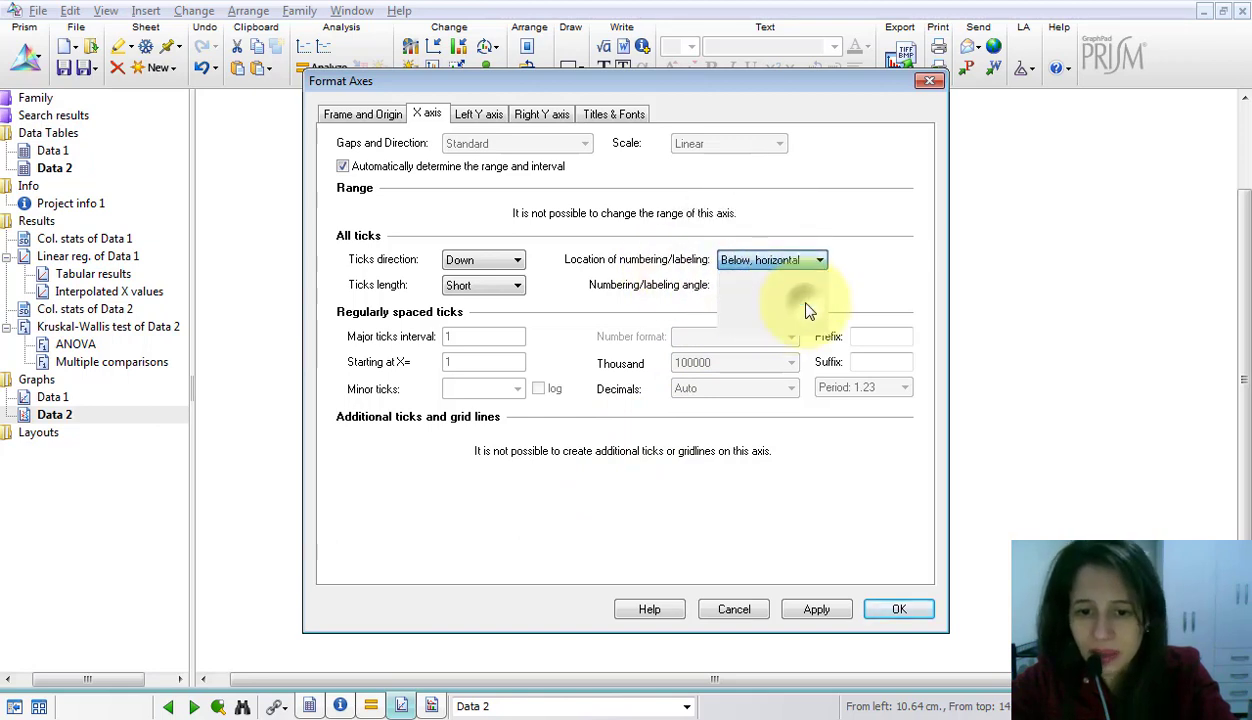
pyautogui.click(897, 612)
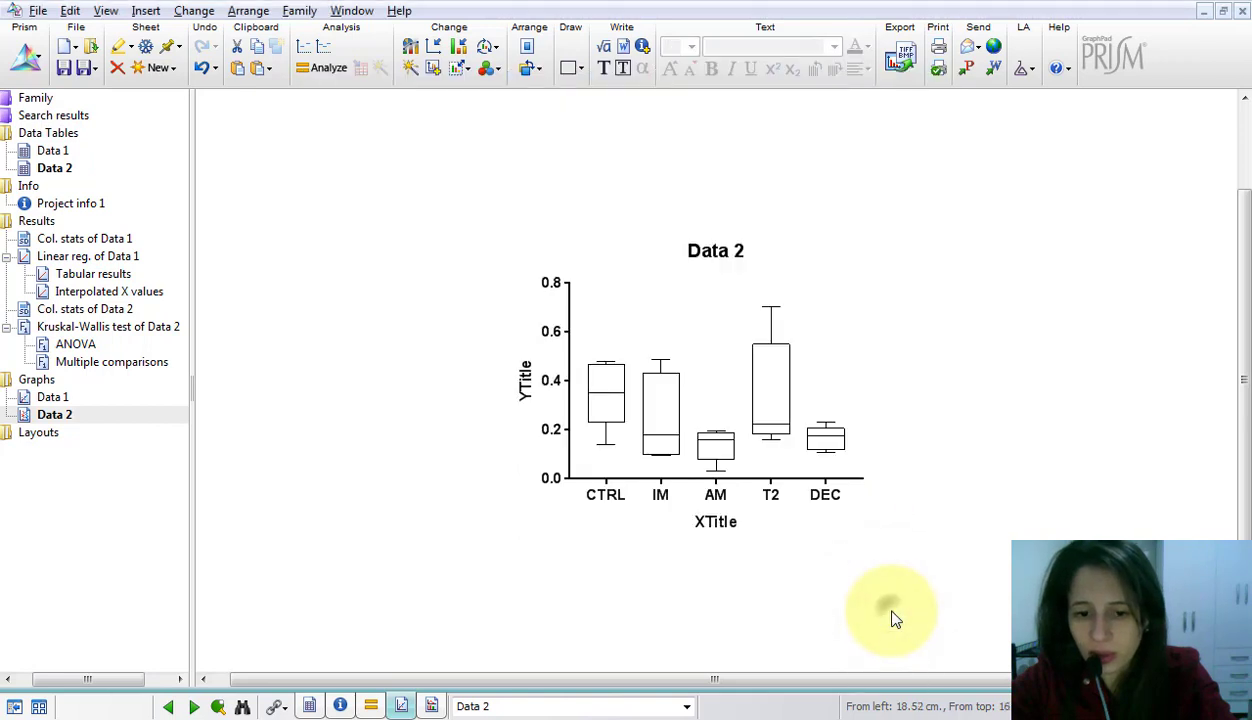
# Remove the graph's X-axis title and set the Y-axis title to pg/mg
pyautogui.click(715, 524)
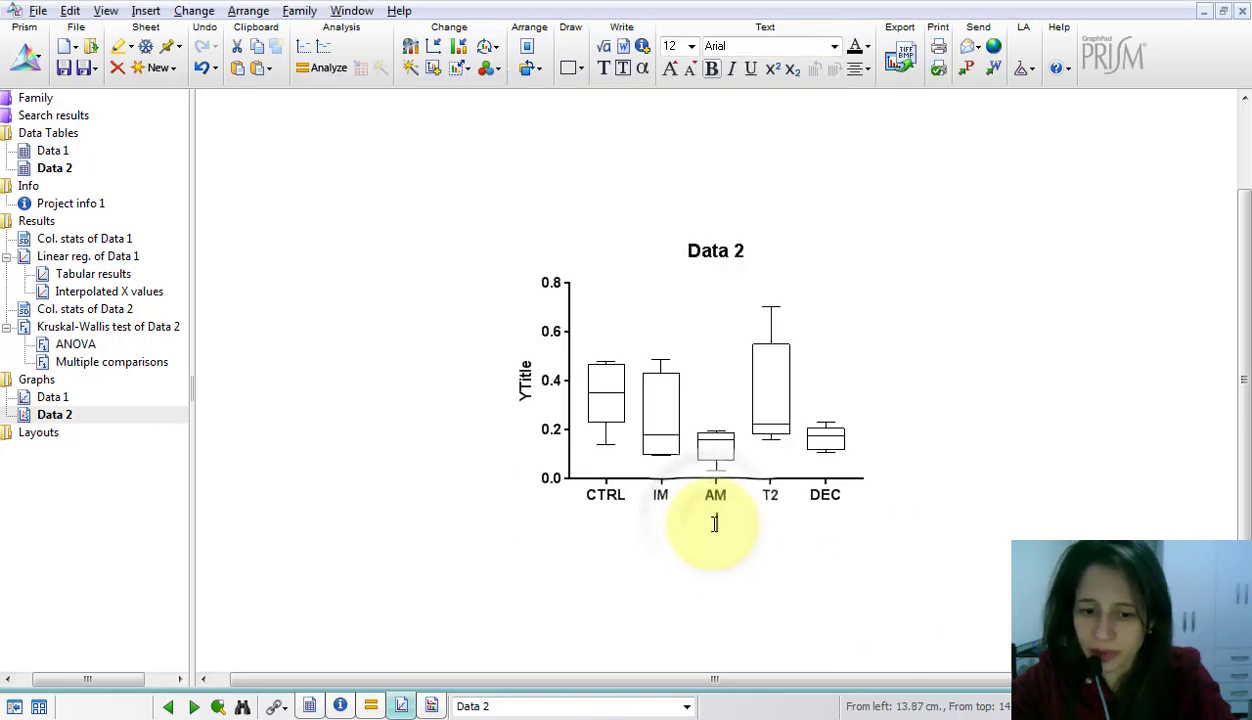
pyautogui.click(751, 589)
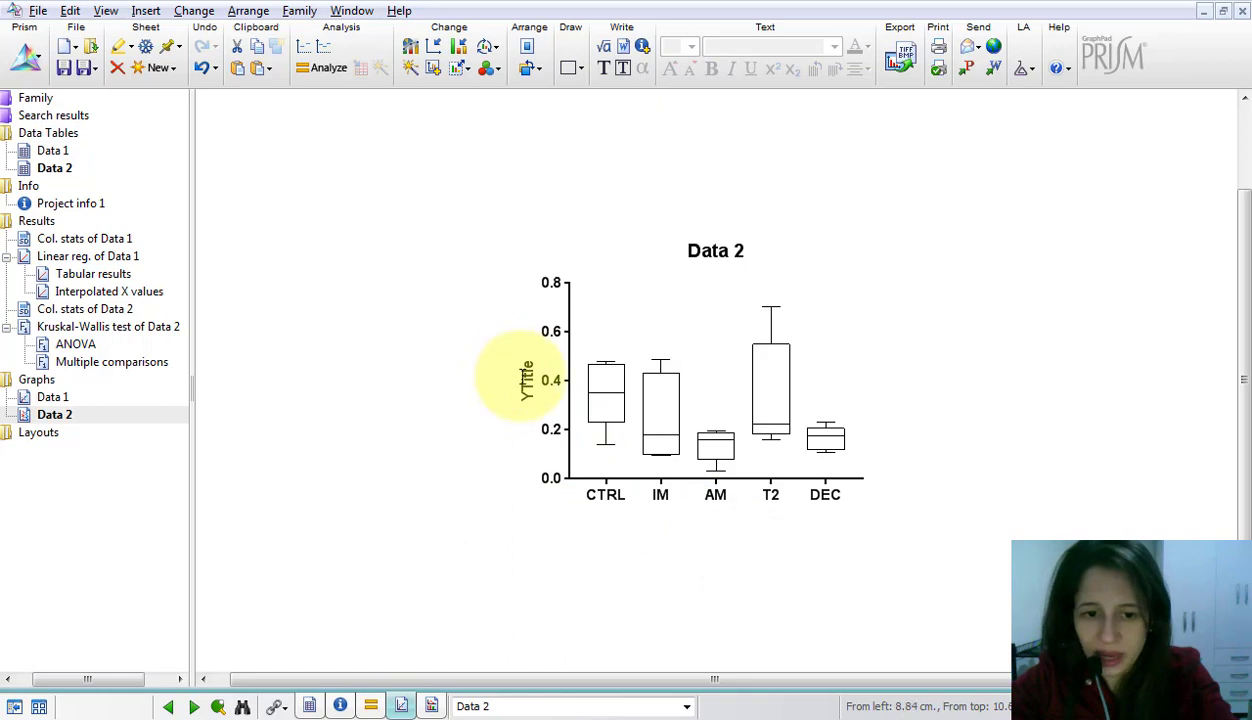
pyautogui.click(527, 380)
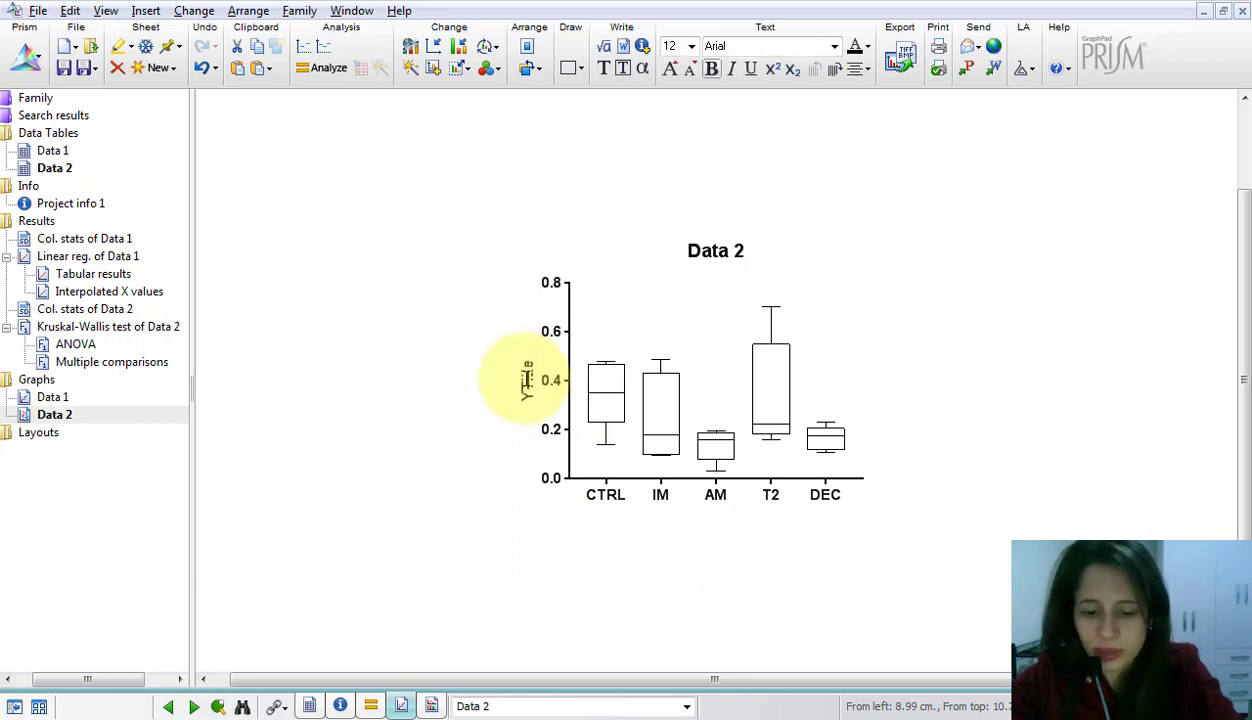
pyautogui.write('p')
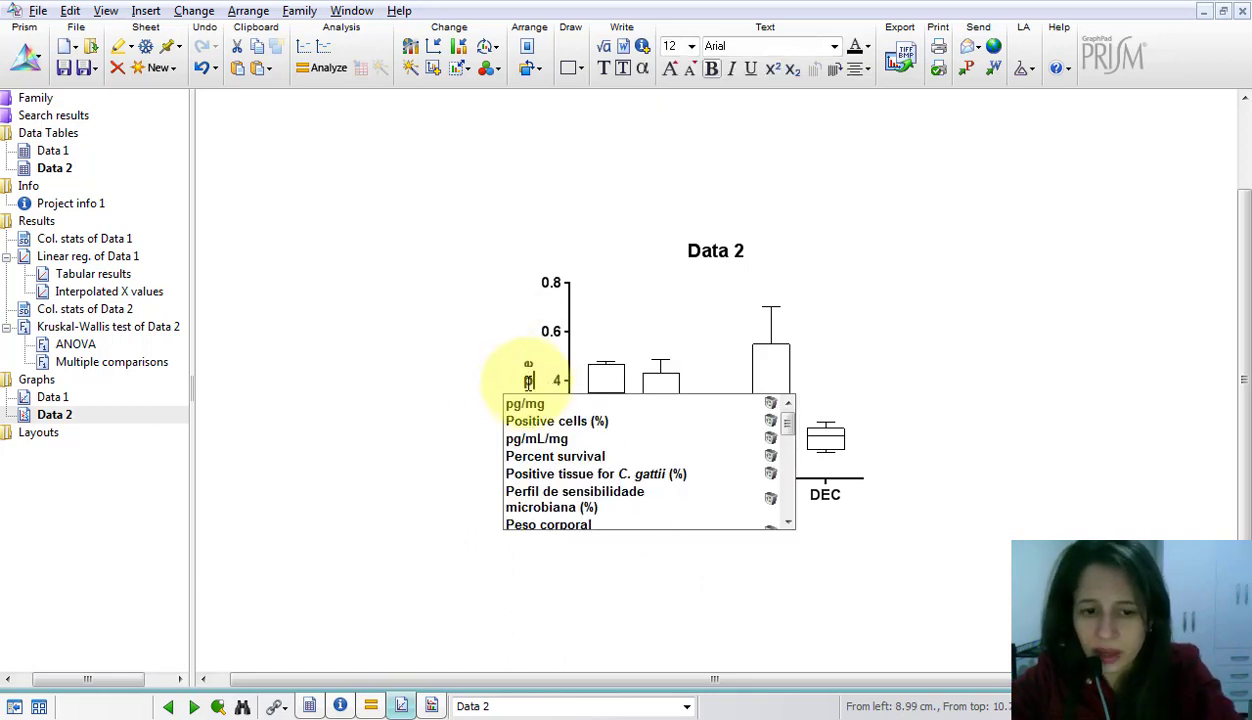
pyautogui.click(535, 404)
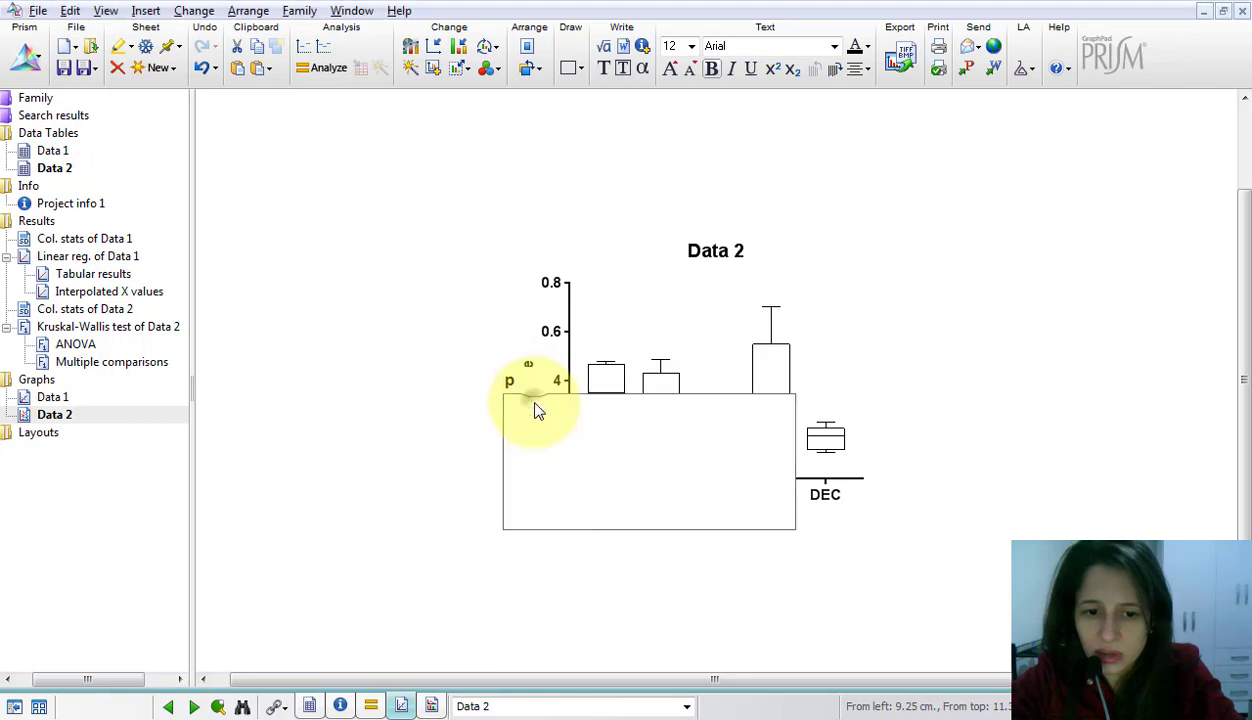
pyautogui.click(457, 549)
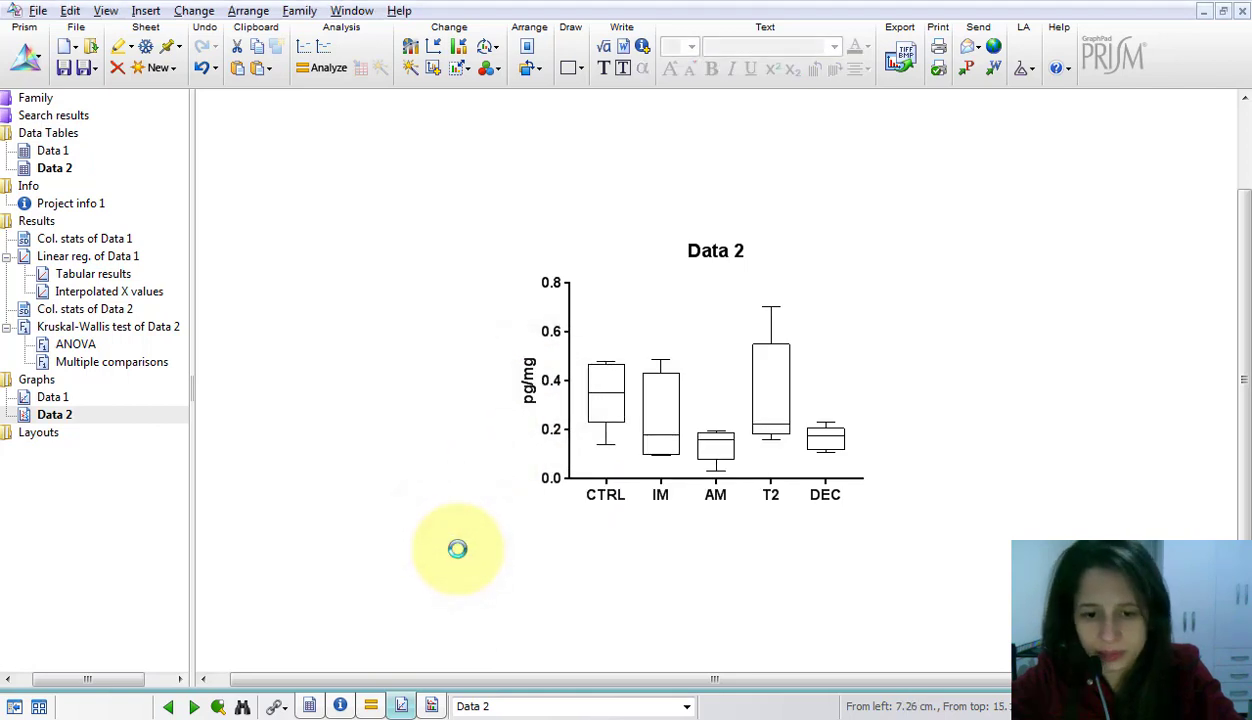
# Change the graph title to "IL-4 Baço"
pyautogui.click(778, 158)
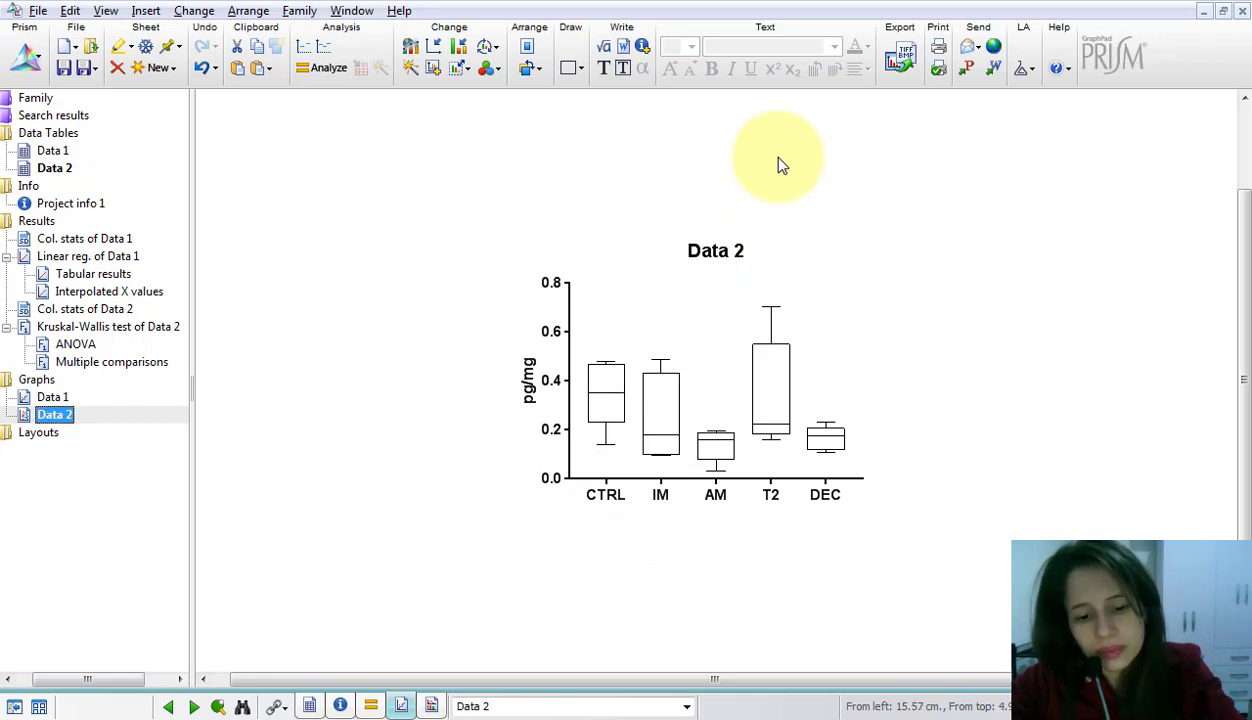
pyautogui.doubleClick(721, 247)
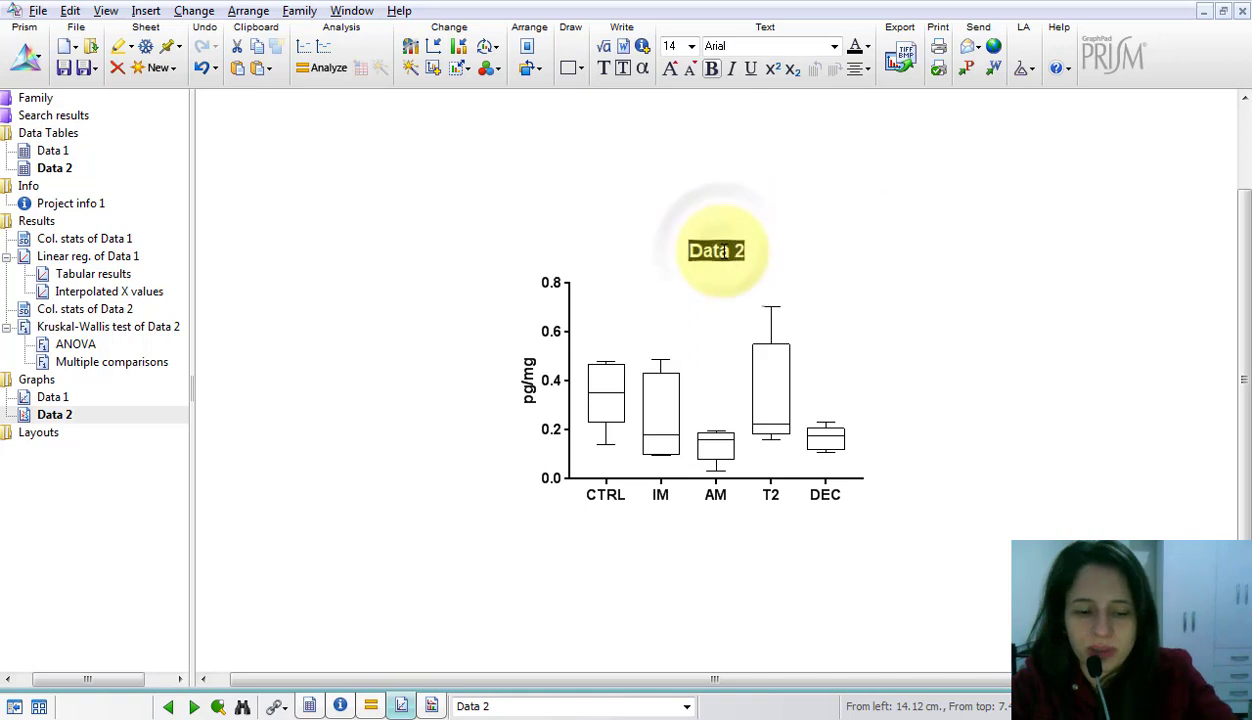
pyautogui.write('IL')
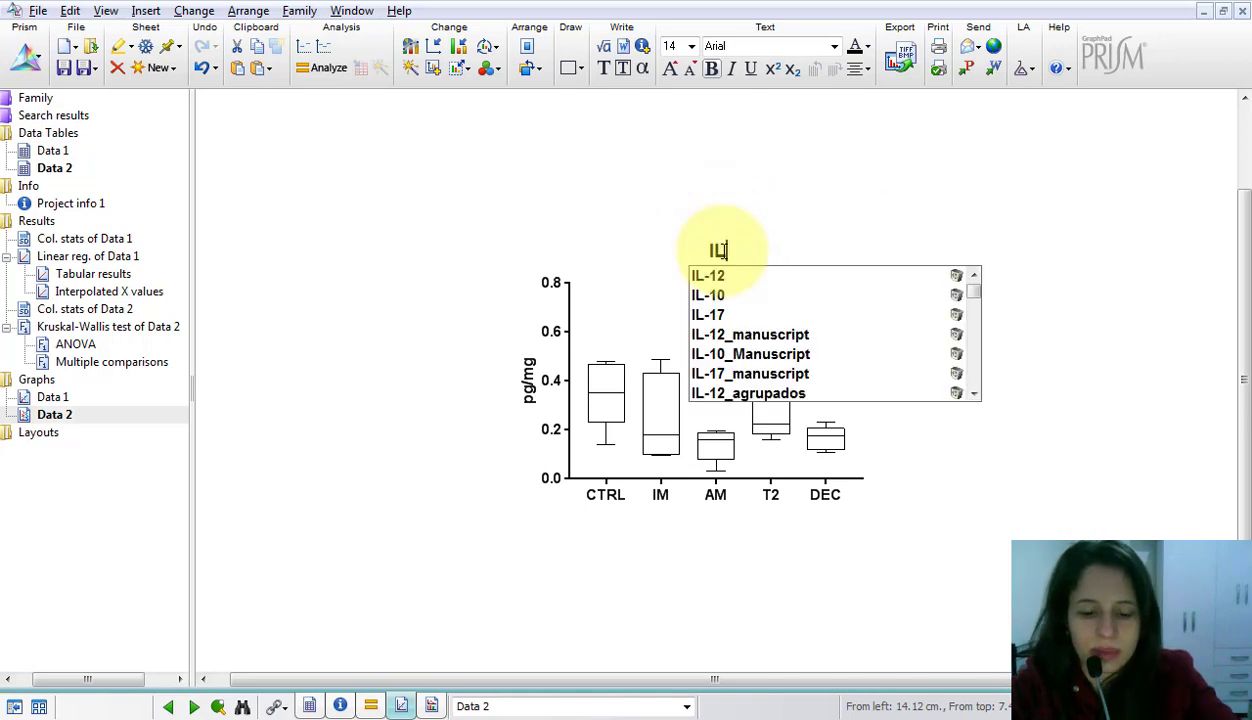
pyautogui.write('-4')
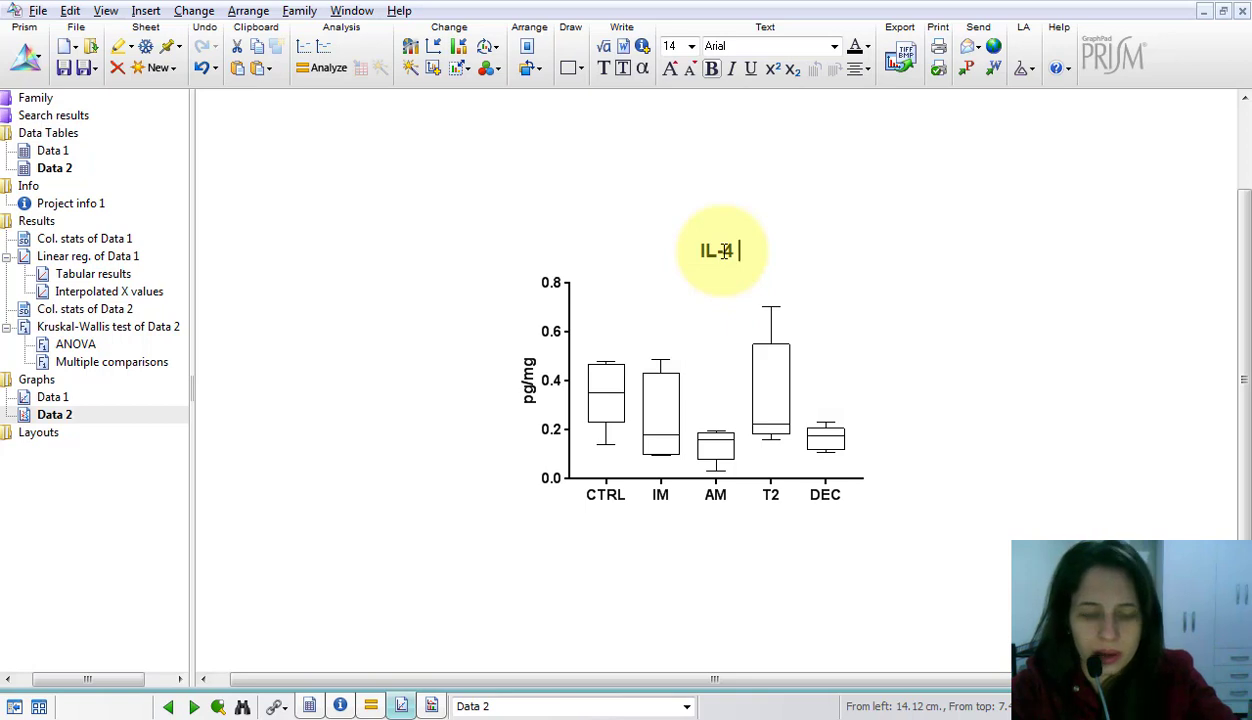
pyautogui.write(' Baço')
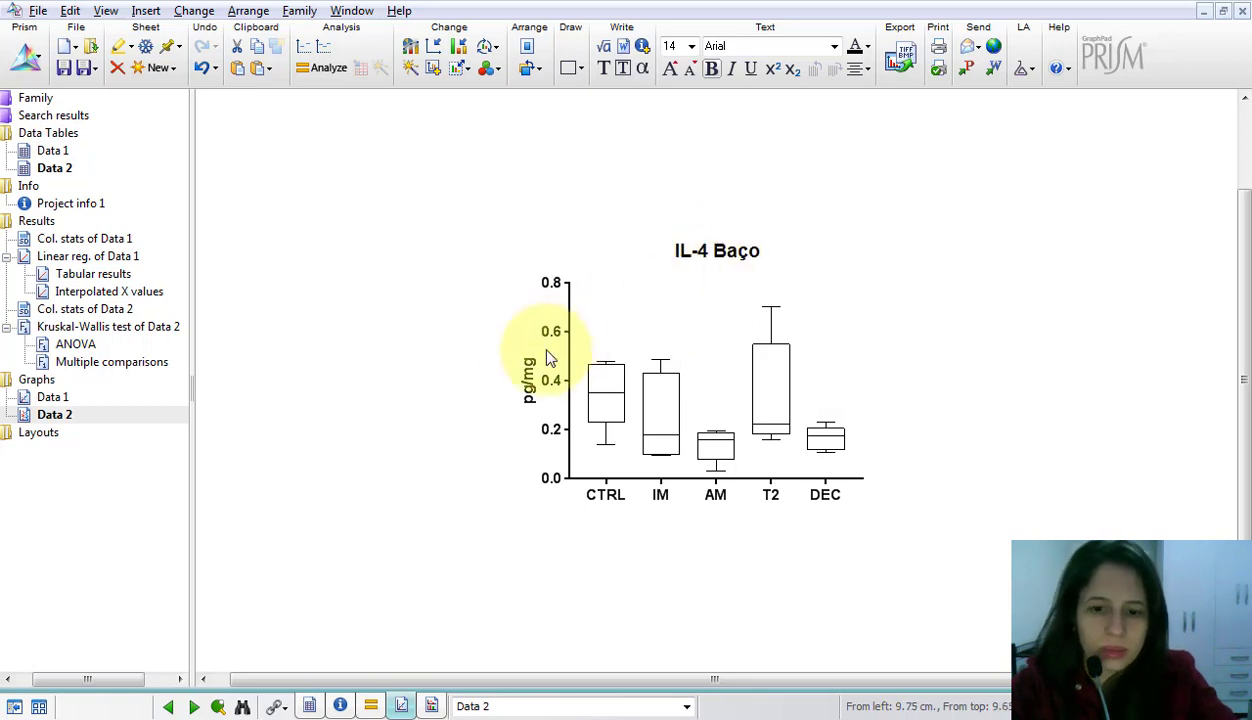
pyautogui.click(416, 443)
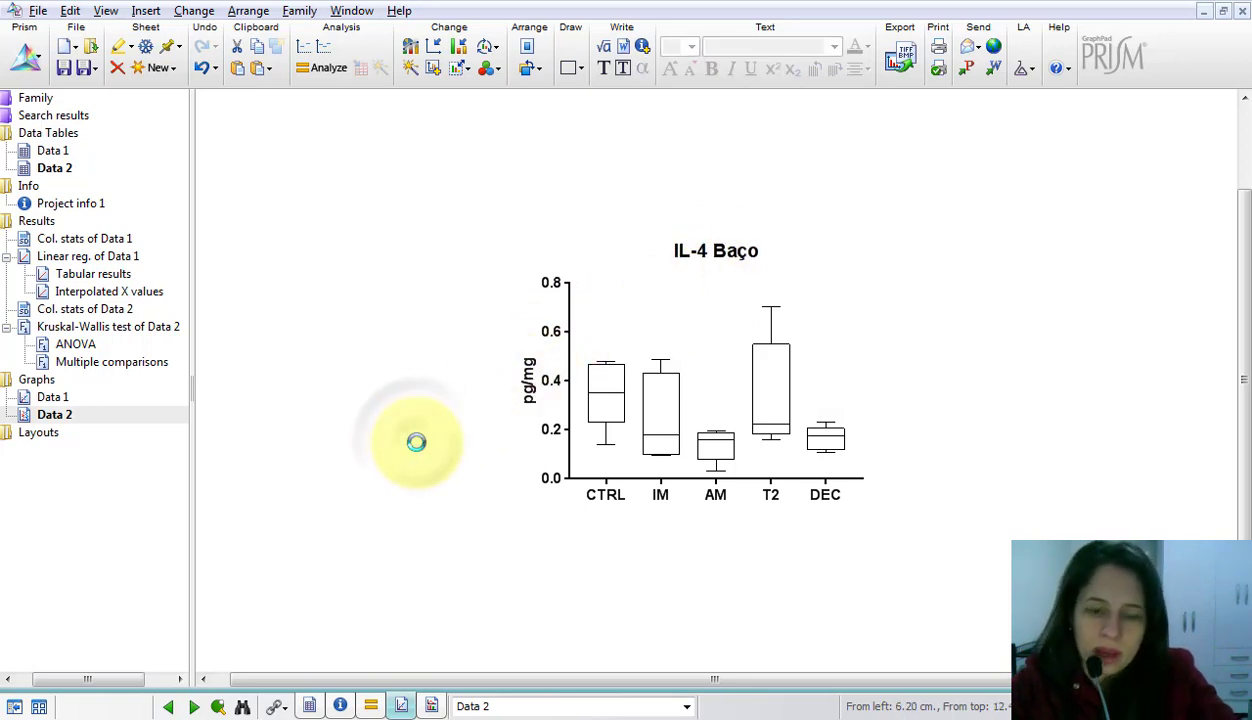